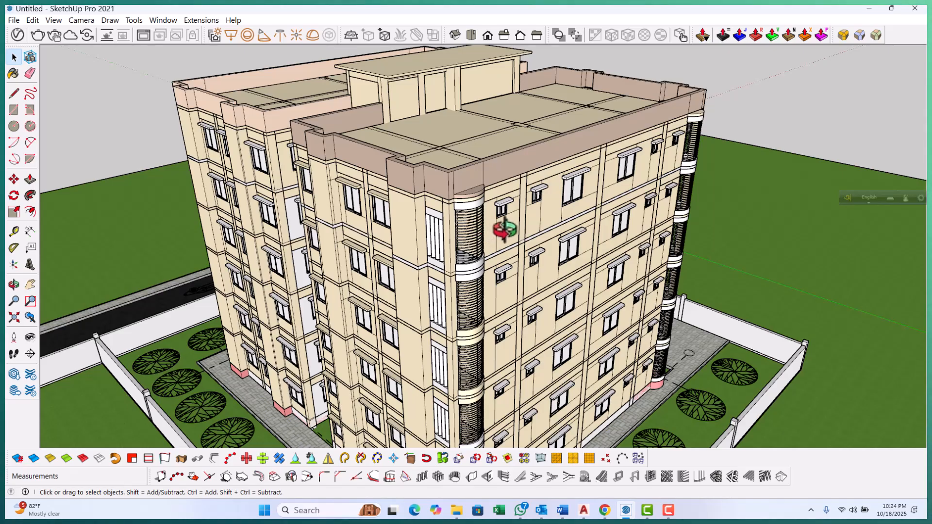
Inspect the gray recessed wall panels between the two building wings, opening one panel's group briefly
scroll(291, 183, "down", 4)
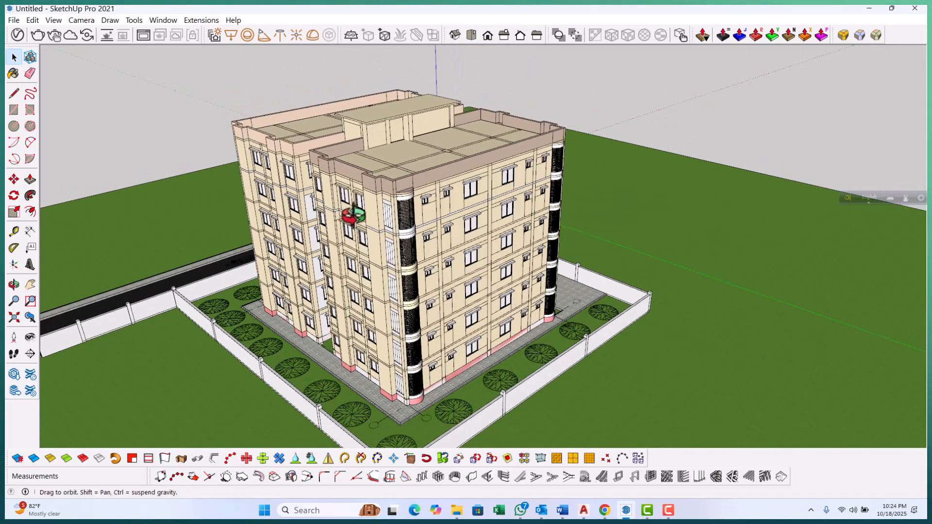
middle_click_drag(349, 216, 391, 189)
scroll(403, 191, "down", 1)
middle_click_drag(508, 205, 329, 270)
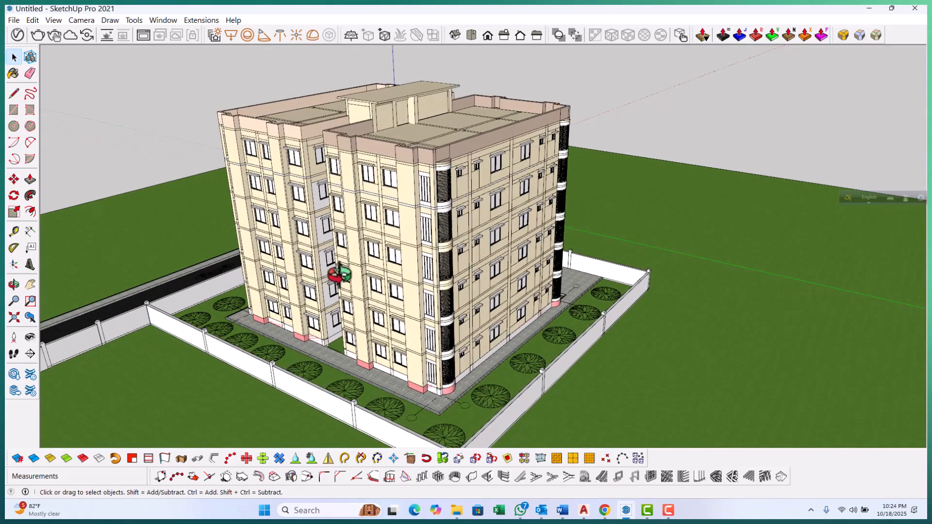
scroll(271, 210, "up", 5)
scroll(272, 144, "up", 5)
scroll(354, 356, "down", 2)
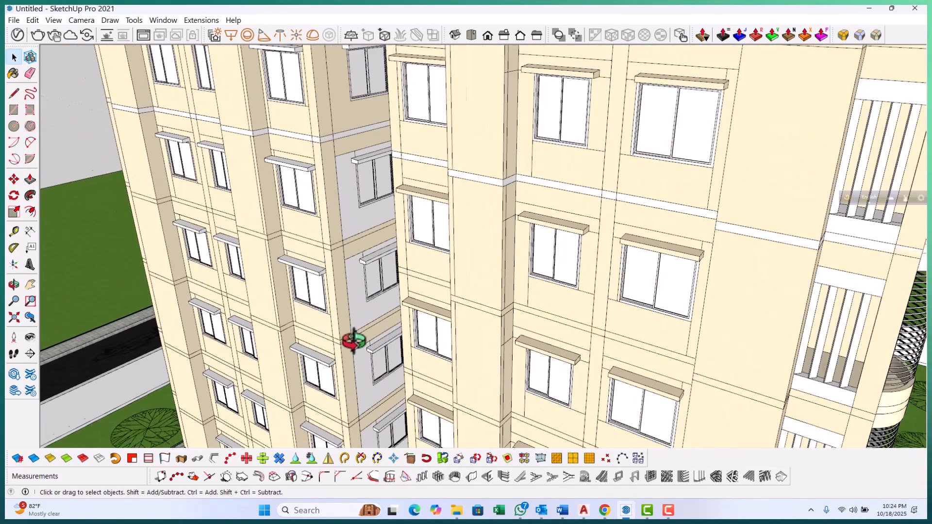
scroll(344, 168, "up", 3)
scroll(348, 271, "down", 4)
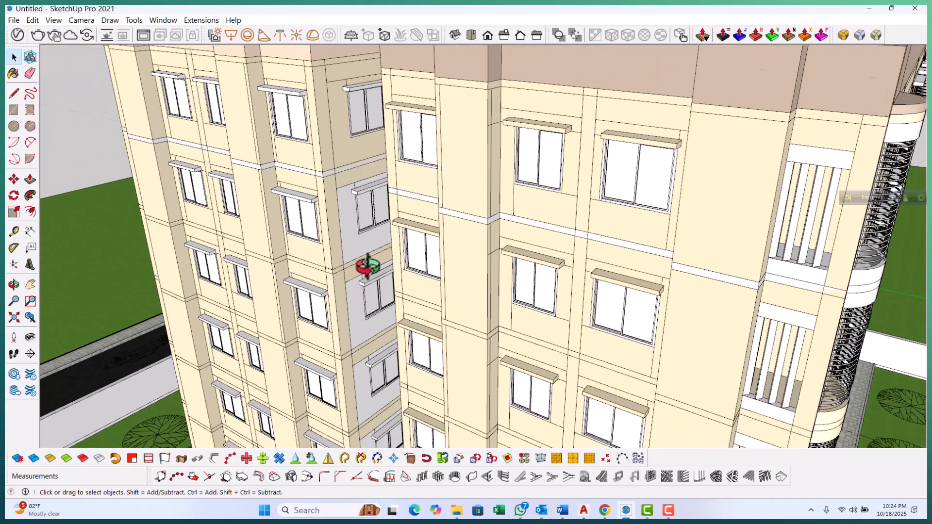
scroll(354, 222, "up", 4)
scroll(352, 222, "up", 2)
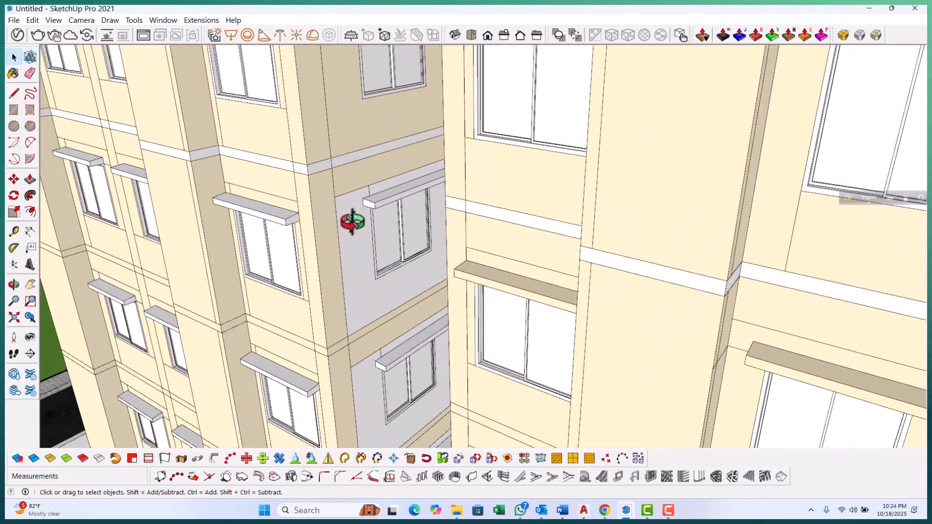
double_click(351, 220)
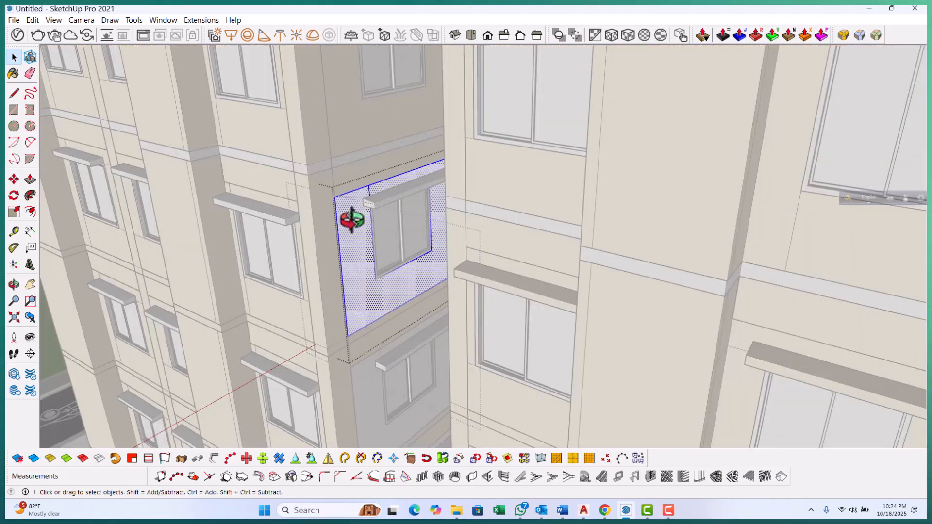
key("Escape")
scroll(352, 232, "down", 1)
key("Escape")
Open Entity Info for a facade wall group and start the material sampling eyedropper
mouse_move(348, 228)
middle_mouse_down()
mouse_move(352, 249)
mouse_move(433, 267)
mouse_move(563, 235)
mouse_move(453, 244)
mouse_move(495, 212)
mouse_move(447, 214)
mouse_move(541, 202)
middle_mouse_up()
right_click(560, 251)
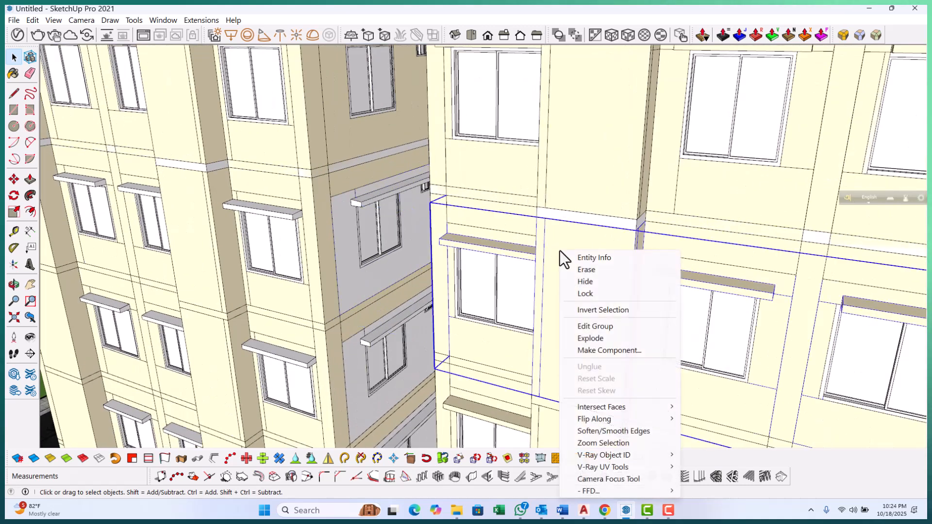
left_click(604, 257)
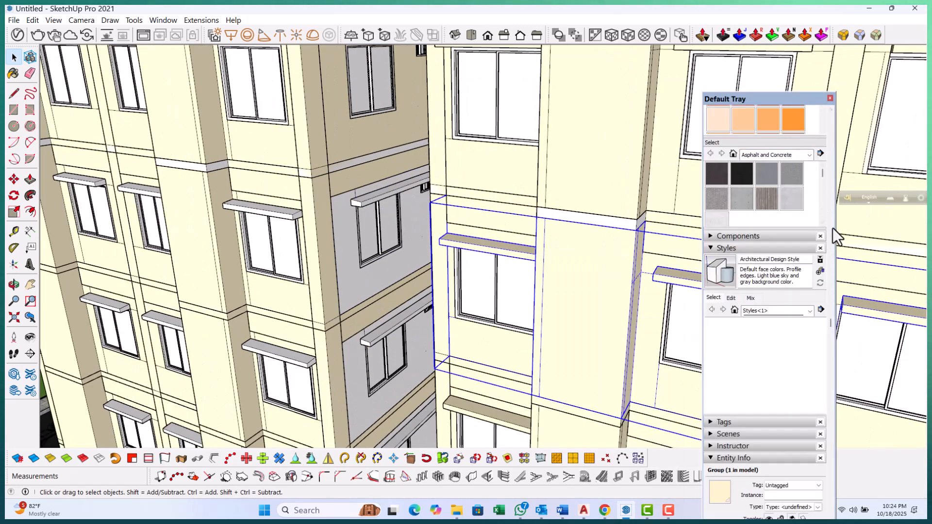
scroll(773, 229, "up", 5)
left_click(820, 158)
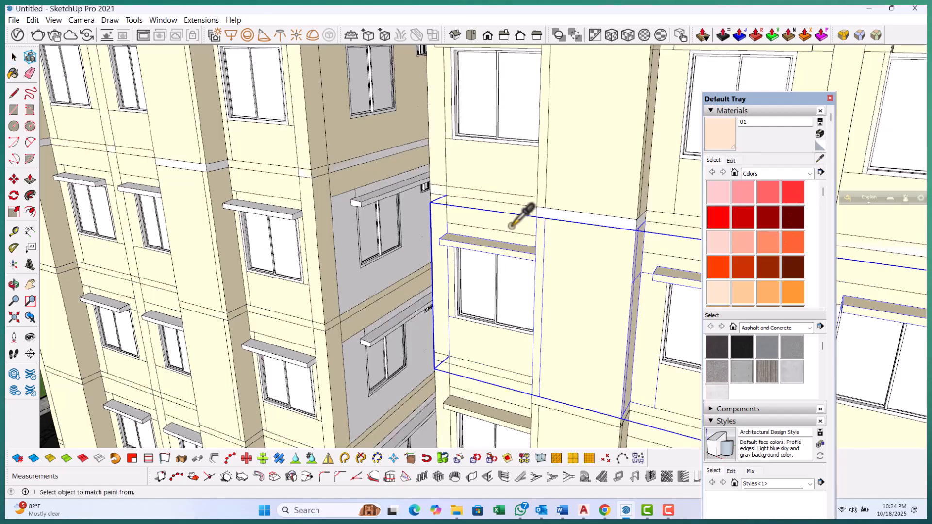
Paint the gray recessed panels on the upper floors with material 01
scroll(369, 238, "up", 3)
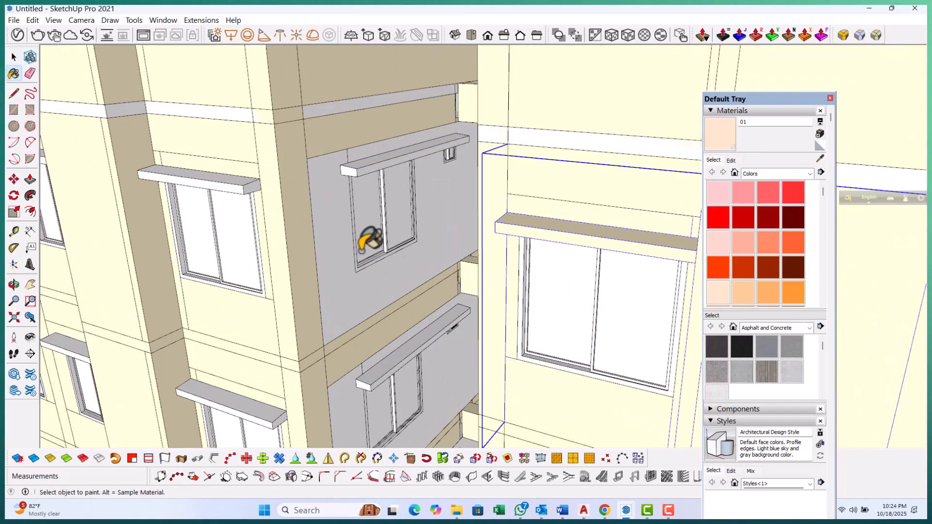
left_click(342, 229)
scroll(310, 267, "down", 2)
scroll(376, 392, "up", 3)
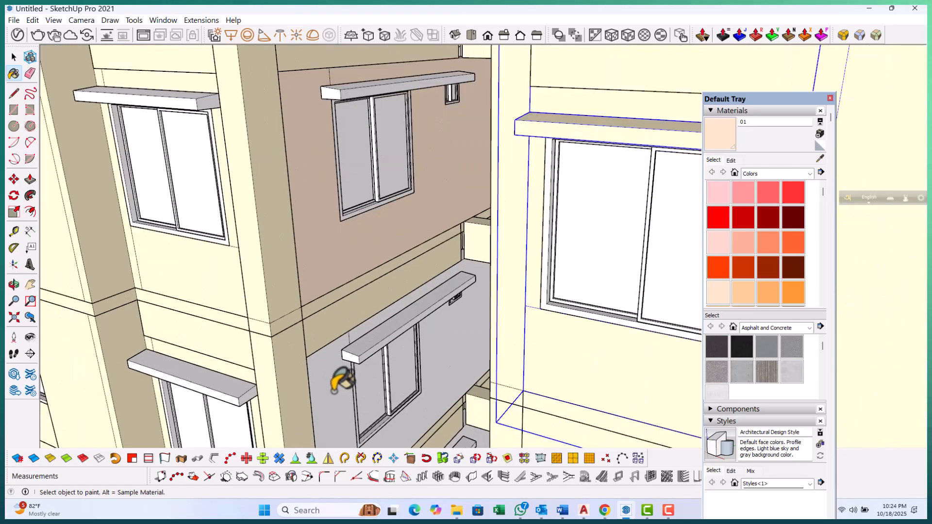
left_click(336, 388)
scroll(322, 164, "down", 4)
scroll(327, 151, "down", 2)
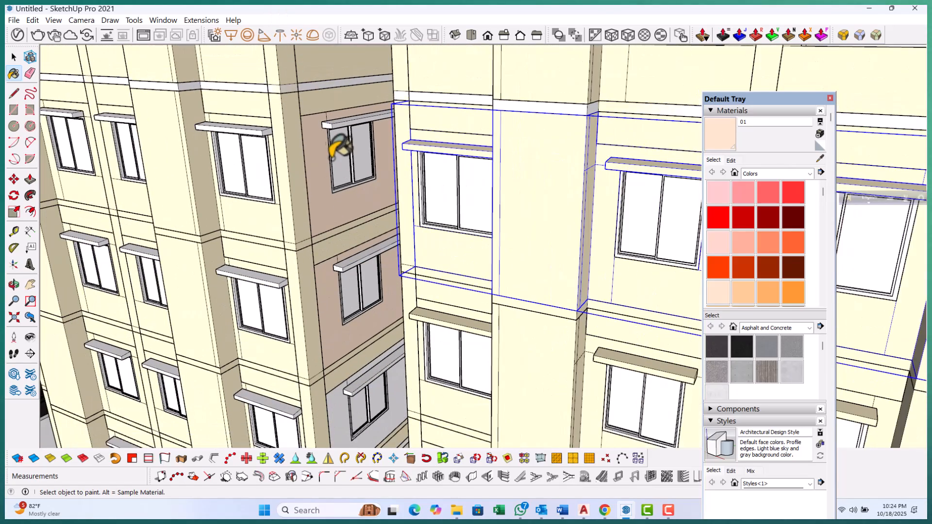
scroll(337, 394, "up", 2)
left_click(327, 376)
Paint the lower gray recessed panel of the same bay with material 01
scroll(327, 374, "down", 2)
scroll(258, 65, "down", 1)
scroll(287, 162, "down", 2)
scroll(302, 243, "down", 2)
scroll(312, 385, "down", 1)
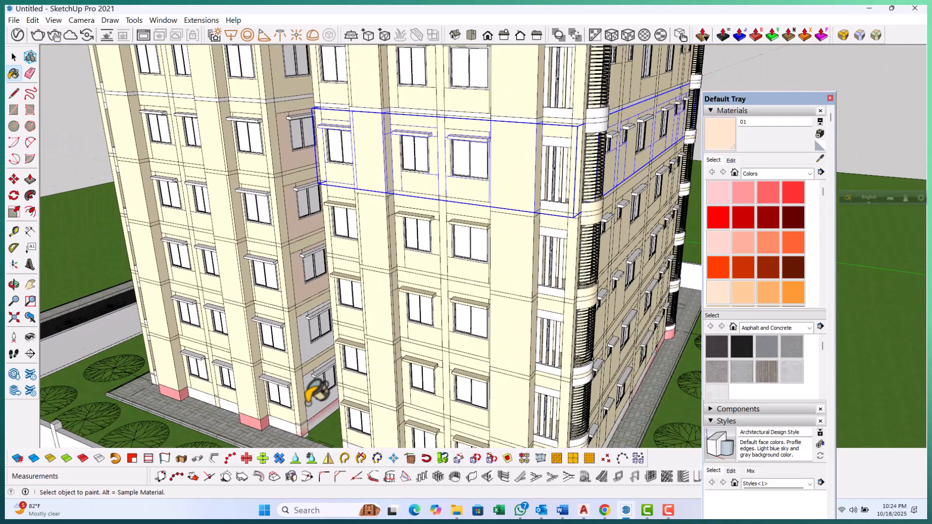
scroll(318, 375, "up", 3)
scroll(318, 375, "up", 2)
left_click(308, 311)
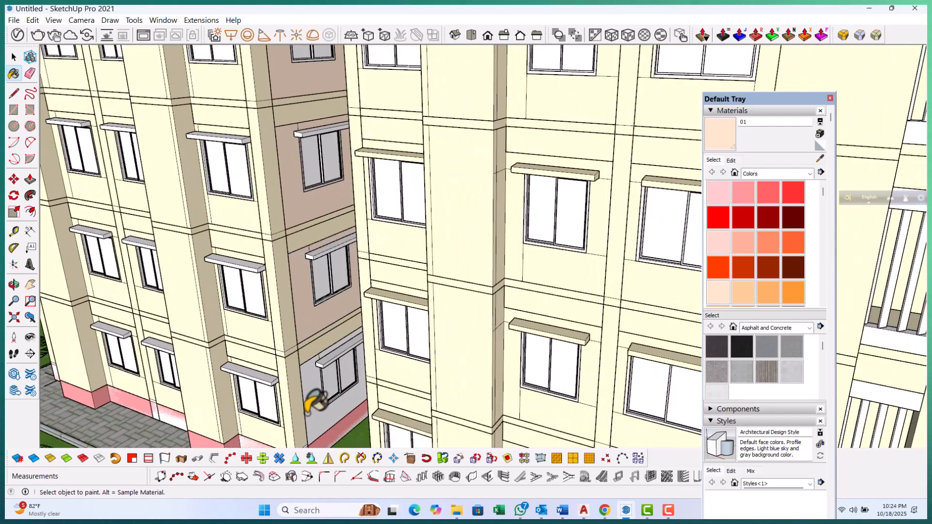
Explode the group holding the upper white panels on the other facade
scroll(313, 424, "down", 5)
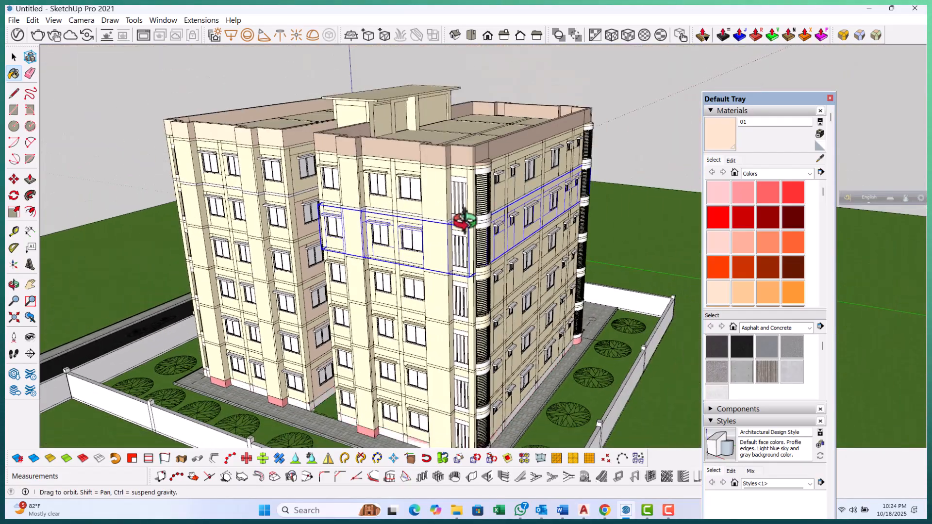
mouse_move(466, 218)
middle_mouse_down()
mouse_move(307, 239)
mouse_move(476, 241)
mouse_move(214, 244)
middle_mouse_up()
scroll(560, 155, "up", 5)
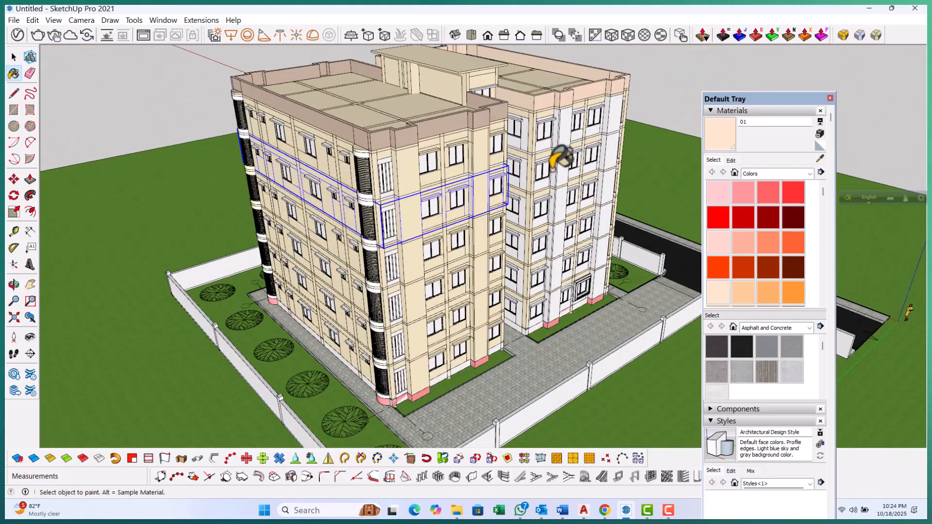
middle_click_drag(561, 152, 160, 189)
scroll(350, 201, "down", 3)
scroll(457, 138, "up", 5)
scroll(452, 141, "up", 2)
key("space")
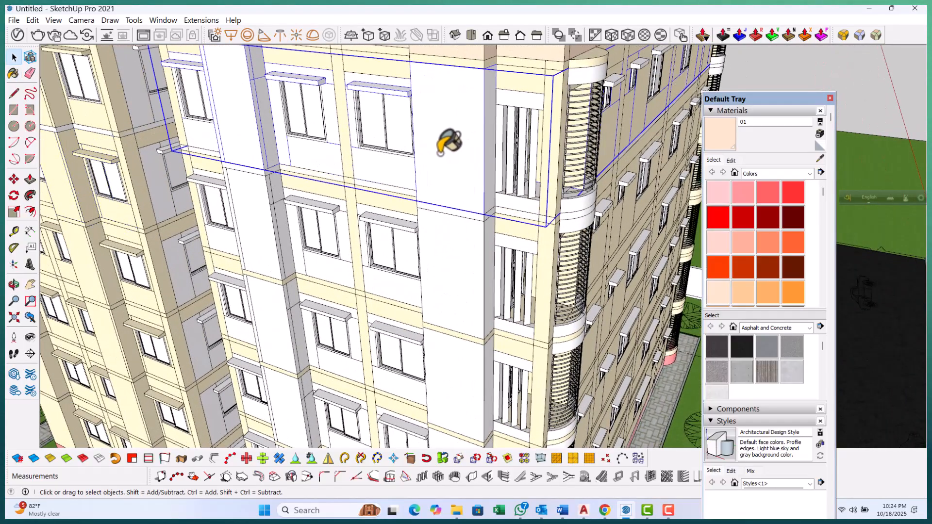
double_click(440, 153)
left_click(440, 153)
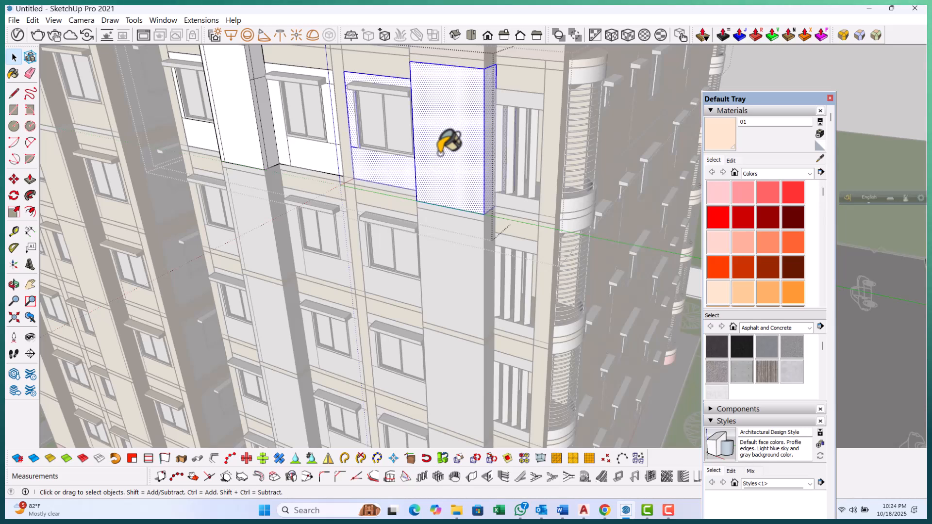
key("Escape")
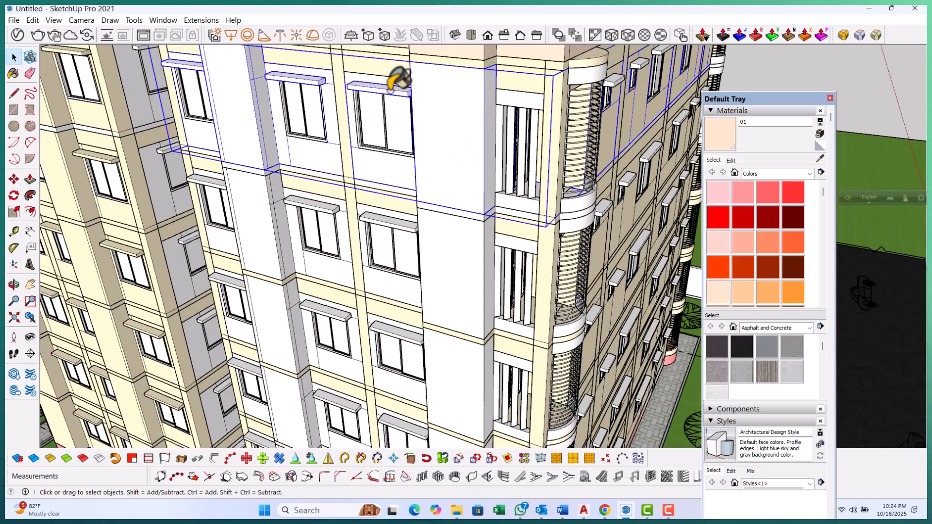
right_click(390, 91)
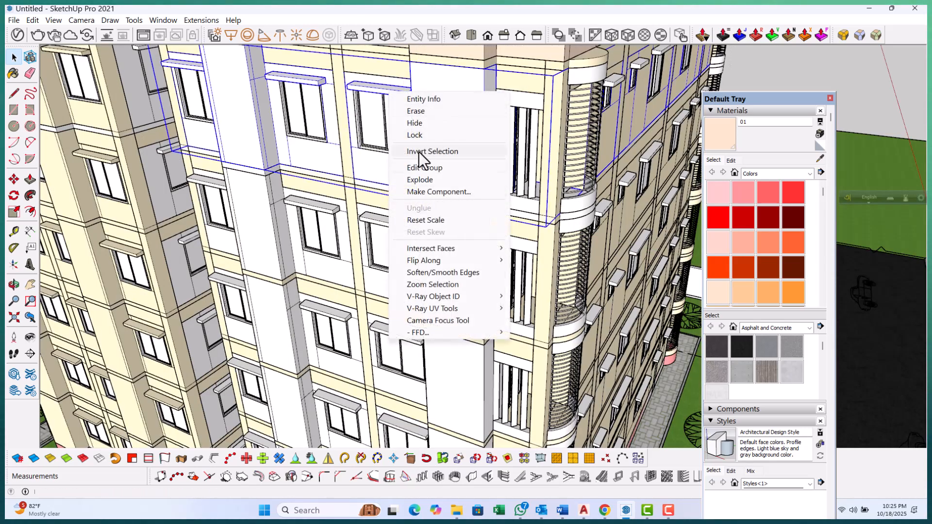
left_click(419, 179)
Paint the top band of white facade panels with material 01
middle_click_drag(421, 217, 733, 85)
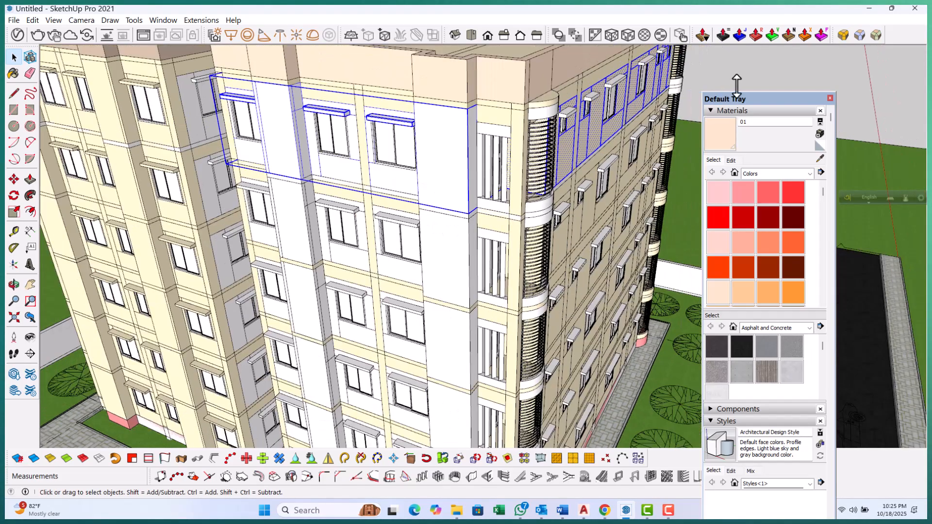
scroll(458, 141, "up", 4)
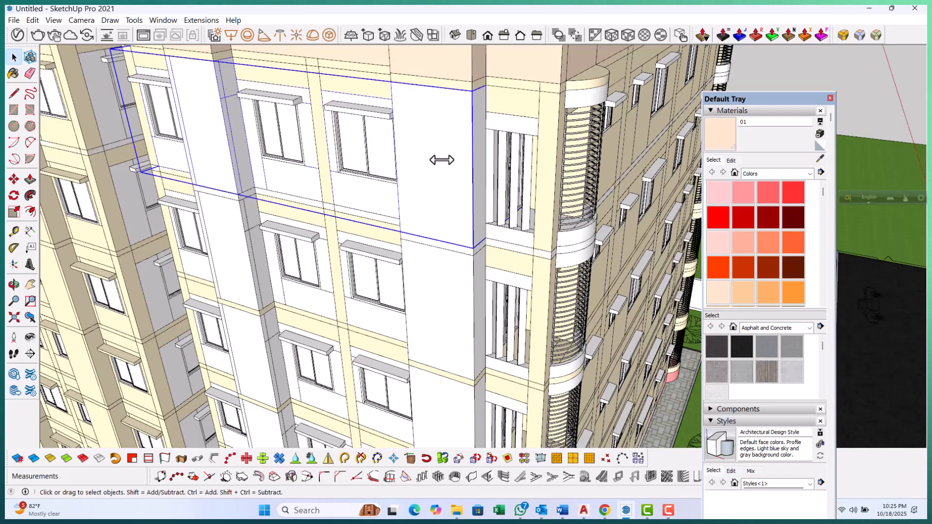
key("b")
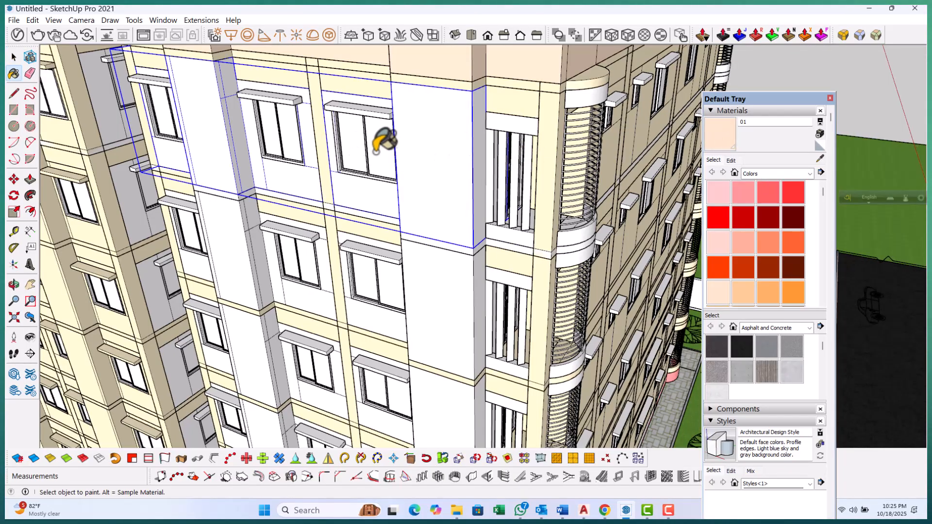
left_click(443, 151)
Explode the group holding the next band of white facade panels
scroll(356, 182, "down", 2)
key("space")
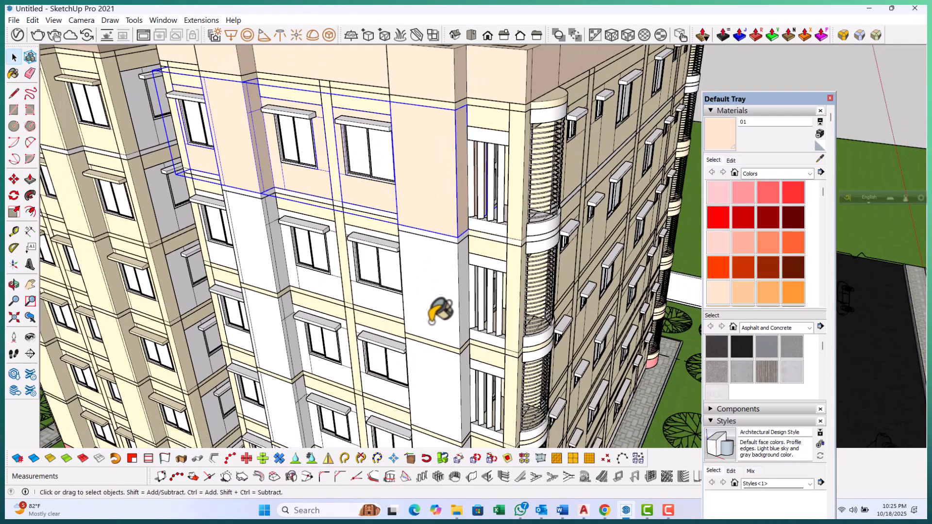
scroll(427, 308, "up", 2)
right_click(427, 284)
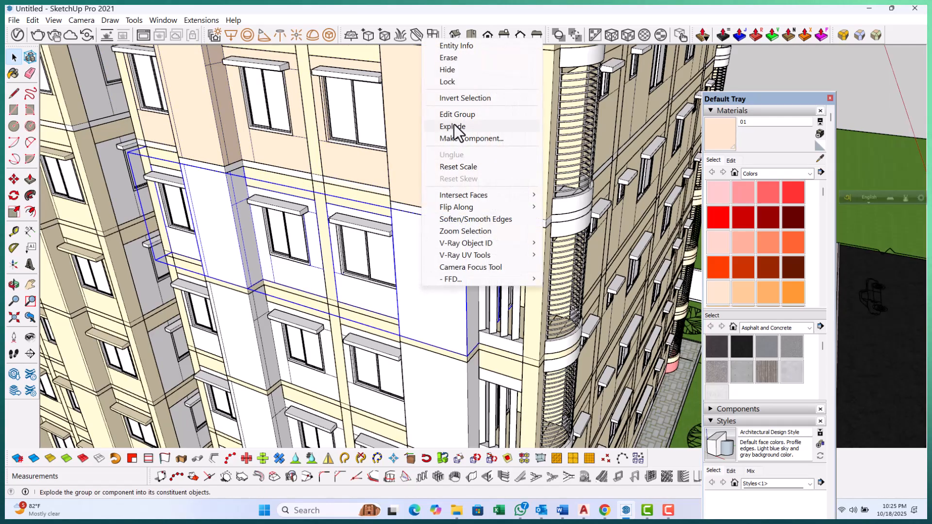
left_click(453, 124)
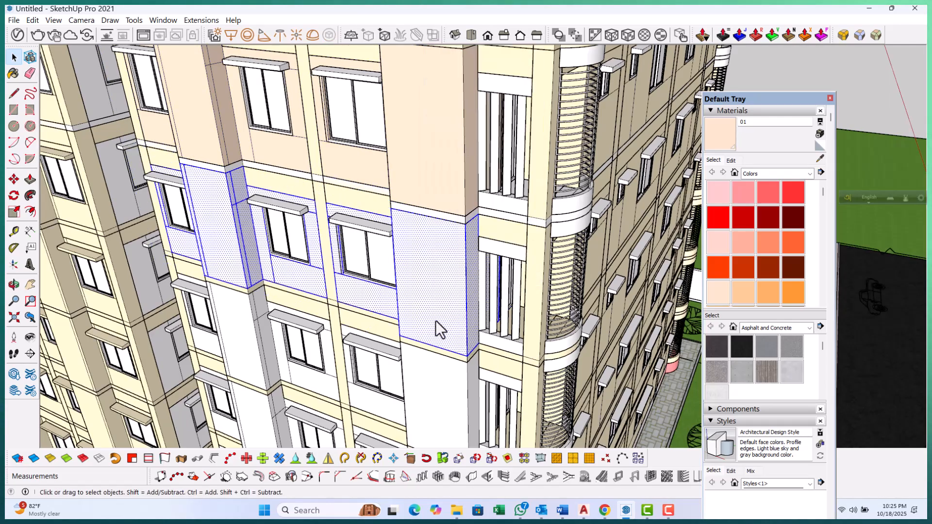
Group the connected white panel faces of that band and paint the new group with material 01
triple_click(435, 287)
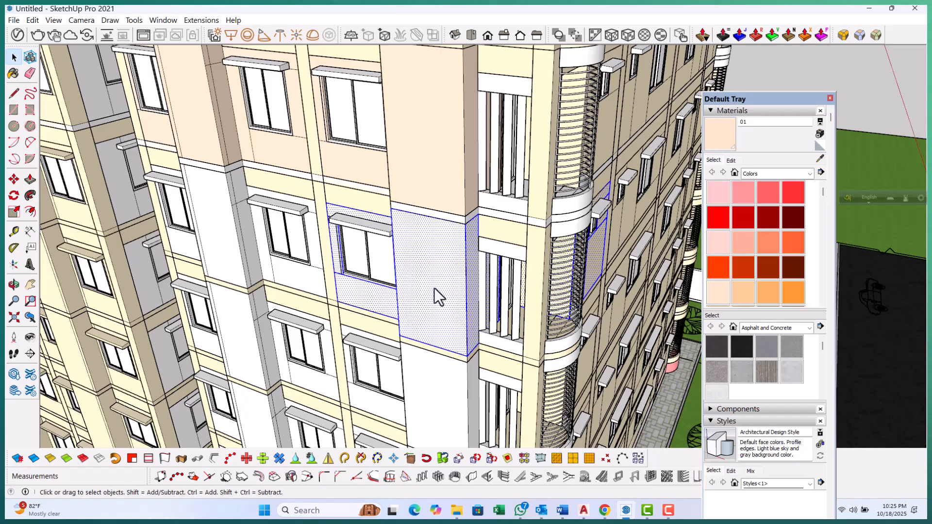
key("ctrl+g")
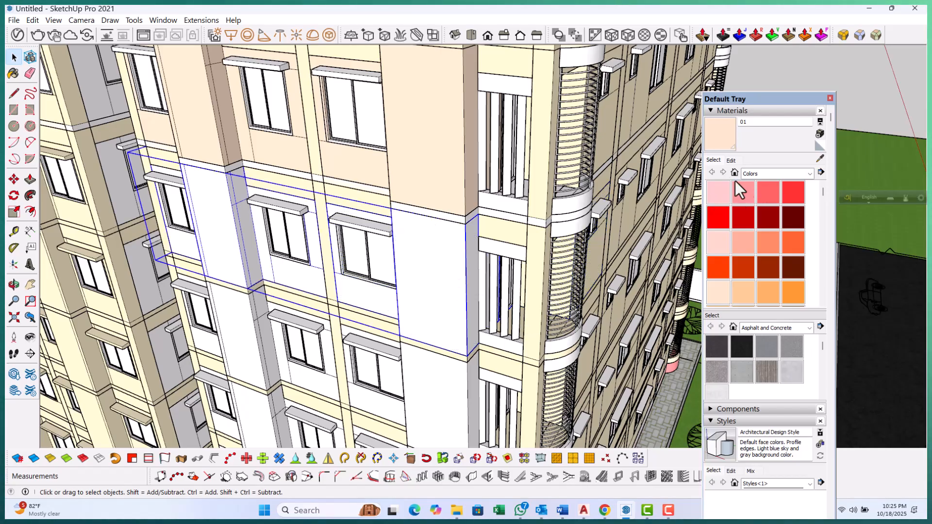
left_click(445, 274)
Paint the remaining lower white panel bands down the facade with material 01
scroll(370, 131, "down", 4)
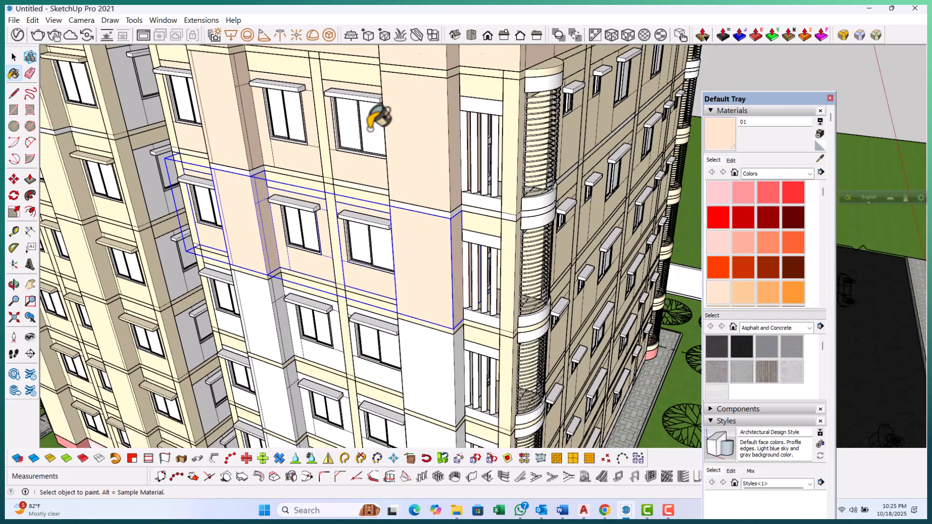
scroll(411, 320, "up", 2)
scroll(343, 260, "down", 3)
scroll(391, 395, "up", 3)
left_click(375, 336)
scroll(276, 192, "down", 3)
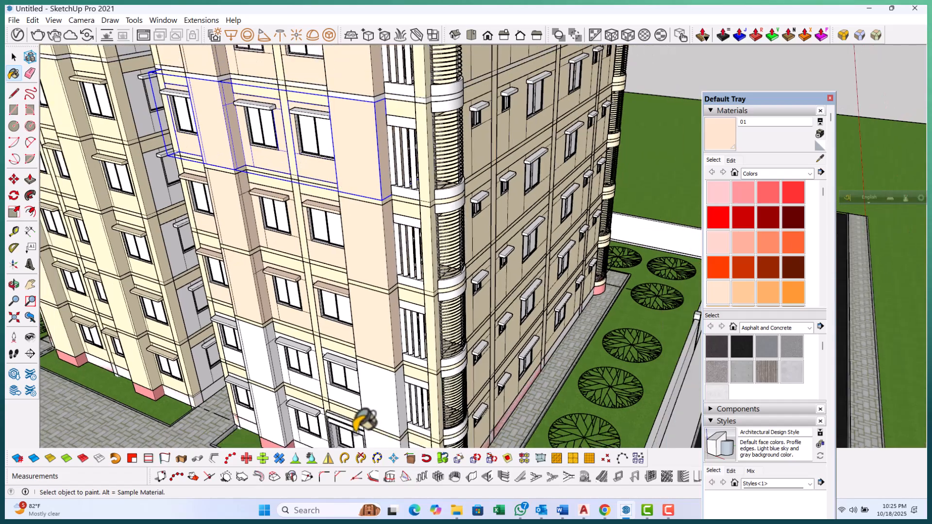
scroll(377, 407, "up", 3)
left_click(374, 351)
Open the ground-floor balcony niche group and paint its white panel above the louvers with material 01
scroll(276, 202, "down", 3)
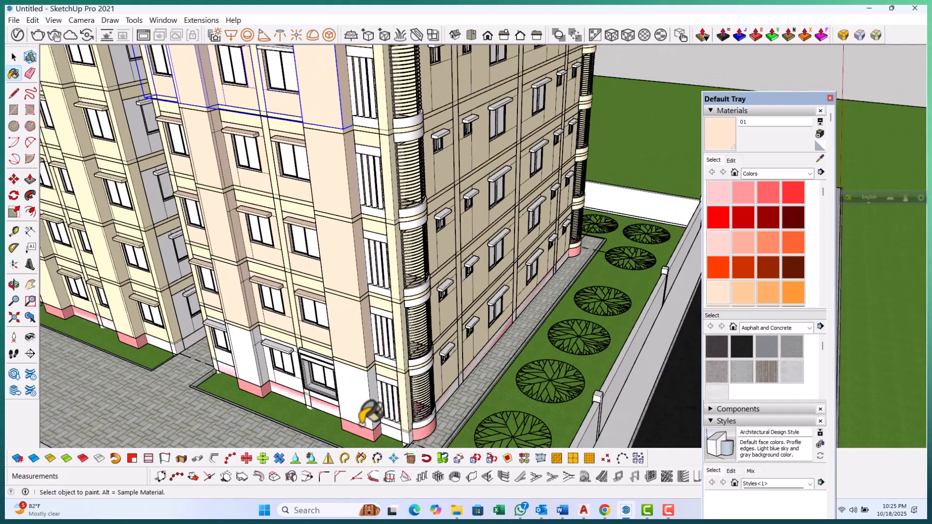
scroll(369, 398, "up", 3)
scroll(297, 250, "down", 3)
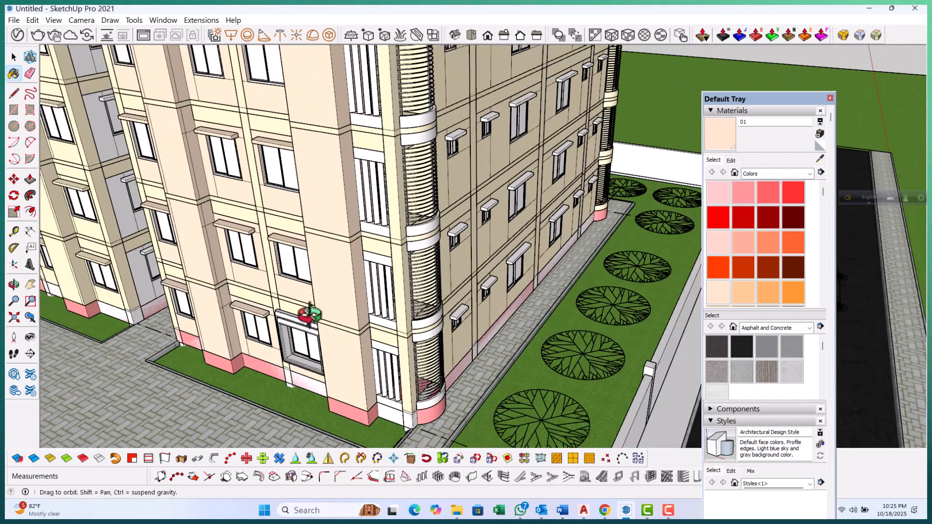
scroll(340, 325, "up", 4)
scroll(368, 291, "down", 4)
scroll(388, 359, "up", 4)
scroll(388, 361, "up", 2)
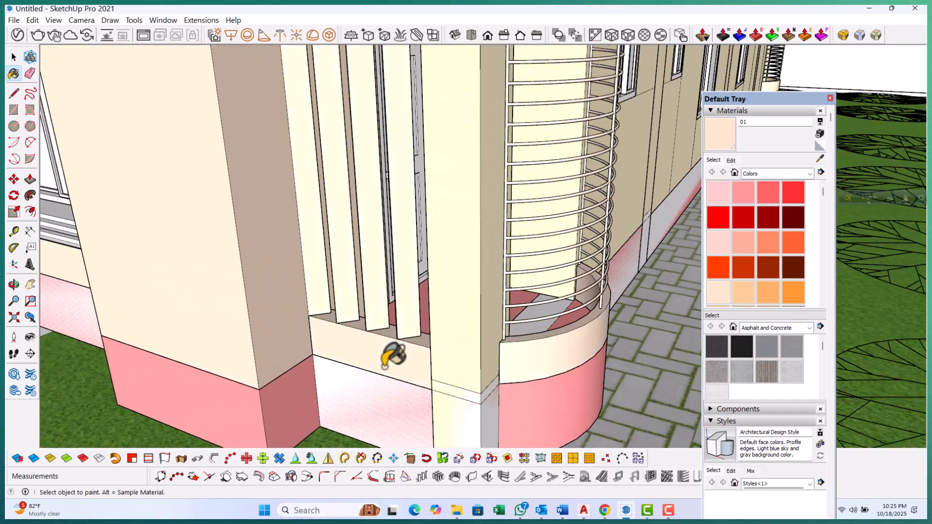
scroll(374, 403, "down", 2)
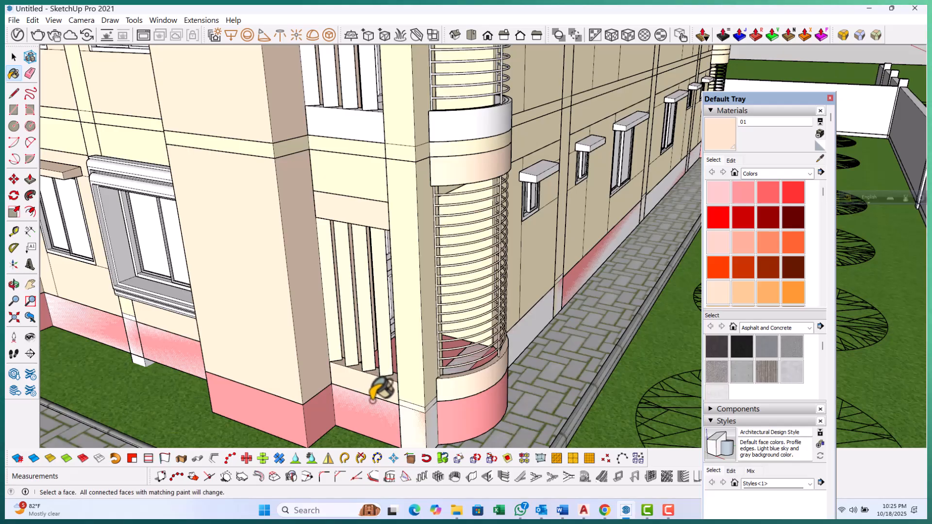
scroll(381, 388, "up", 3)
key("space")
double_click(381, 384)
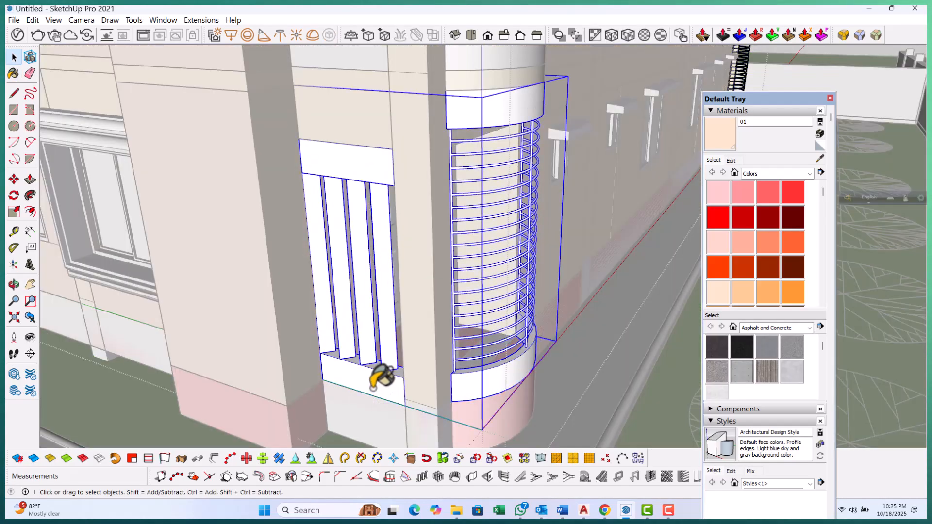
double_click(381, 381)
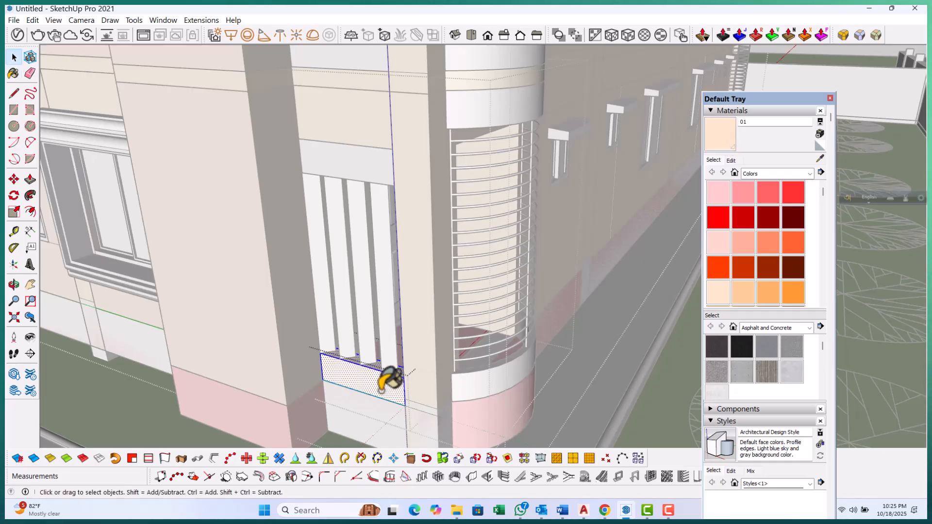
key("Escape")
scroll(381, 390, "down", 3)
key("Escape")
scroll(357, 228, "up", 3)
left_click(368, 252)
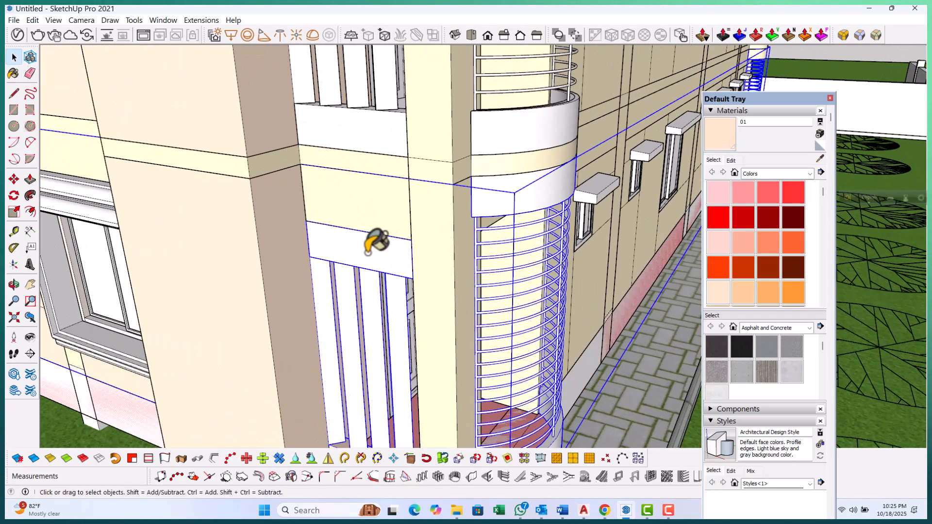
double_click(368, 253)
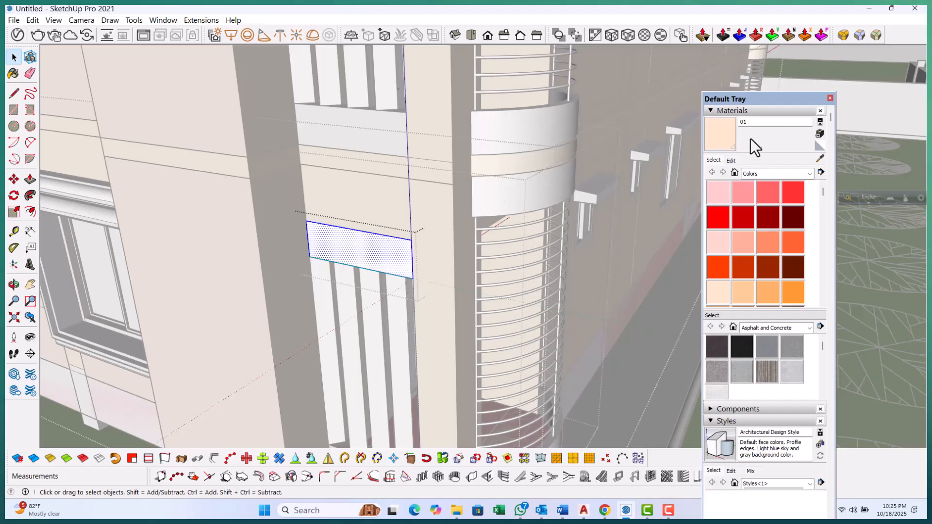
key("space")
key("Escape")
scroll(316, 422, "down", 3)
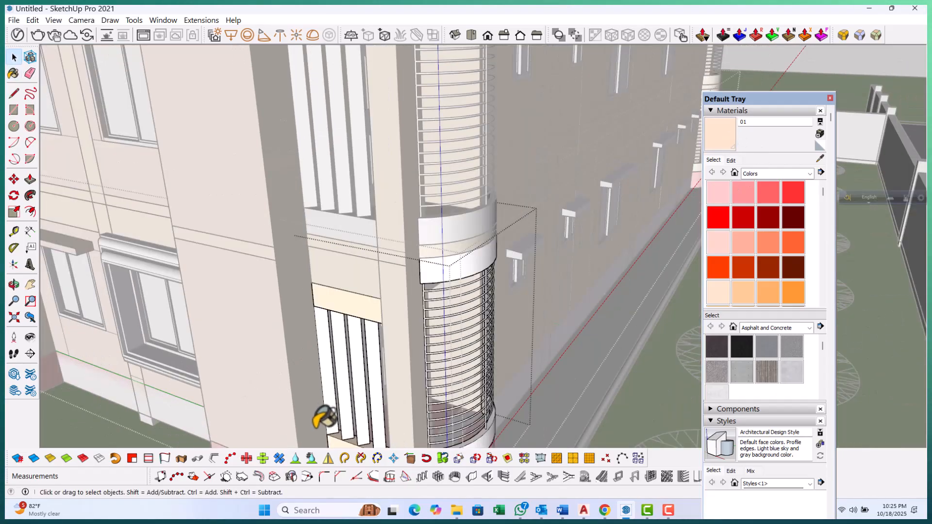
Open the next balcony niche group up and paint its white sill and head panels with material 01
key("Escape")
scroll(318, 422, "down", 1)
scroll(328, 201, "up", 1)
scroll(331, 194, "up", 2)
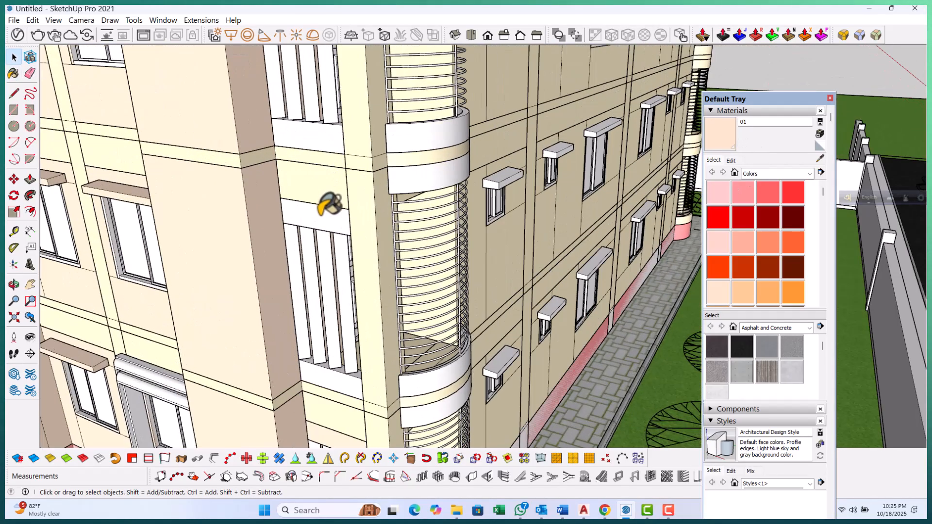
double_click(328, 203)
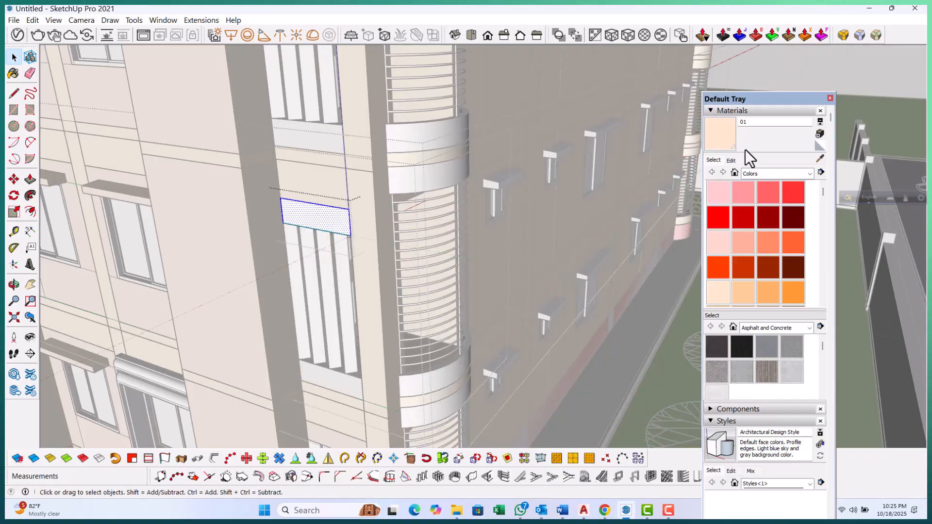
middle_click_drag(367, 395, 343, 253)
key("Escape")
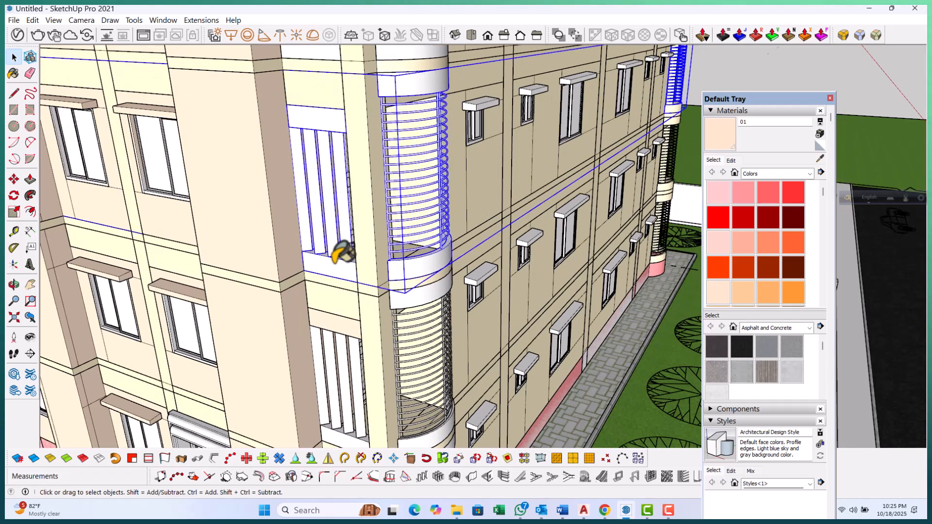
double_click(343, 252)
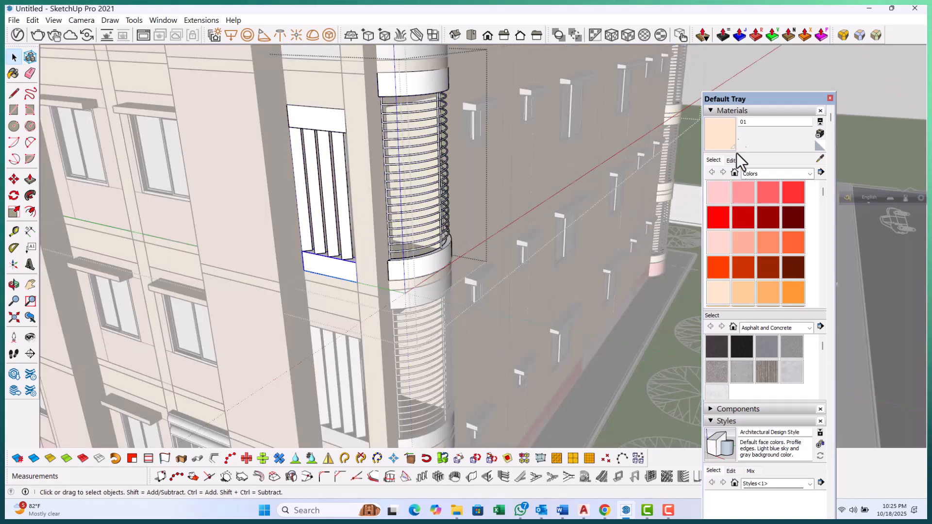
left_click(723, 140)
left_click(336, 267)
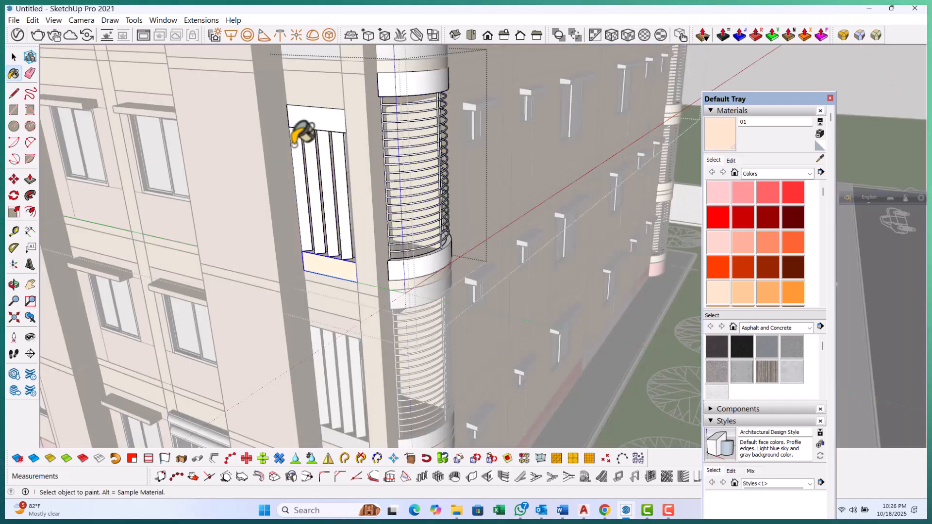
left_click(317, 109)
Paint the curved white balcony band beside that niche with material 01
scroll(429, 275, "up", 3)
scroll(425, 279, "up", 1)
left_click(426, 280)
scroll(333, 384, "down", 3)
scroll(388, 123, "up", 1)
scroll(388, 121, "up", 1)
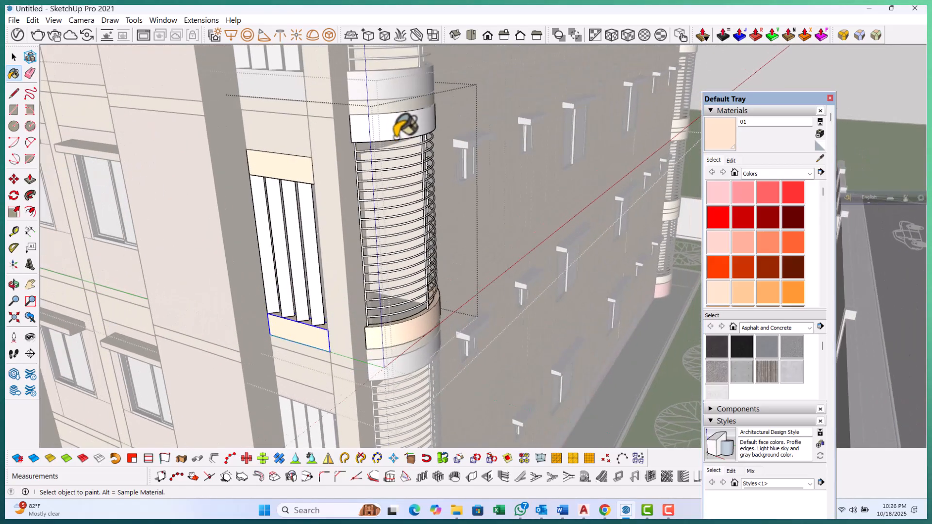
scroll(343, 368, "down", 4)
scroll(322, 257, "up", 5)
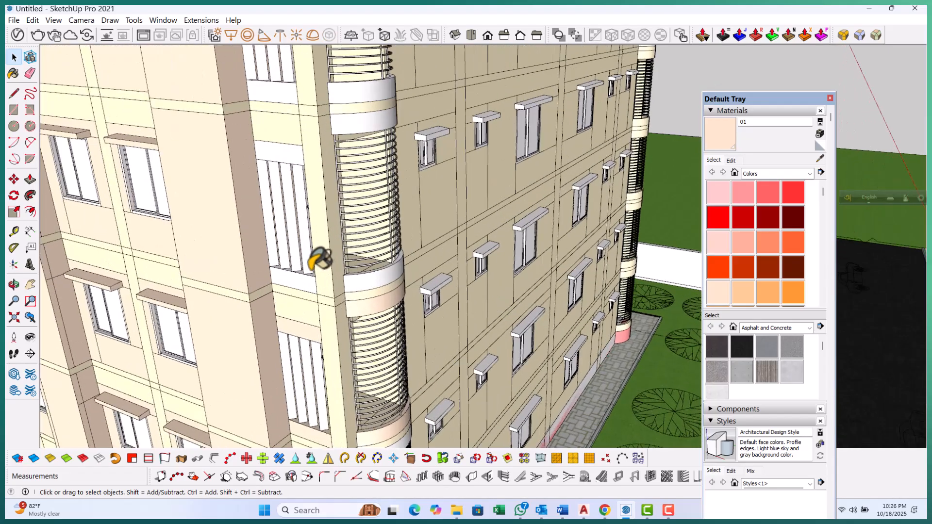
scroll(313, 277, "up", 1)
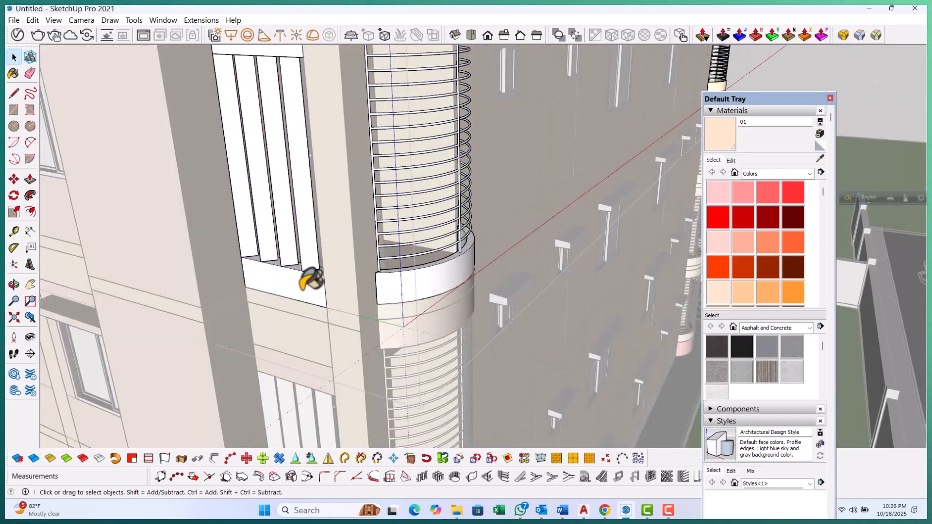
Open the niche group on the floor above and paint its white sill and head panels with material 01
double_click(298, 287)
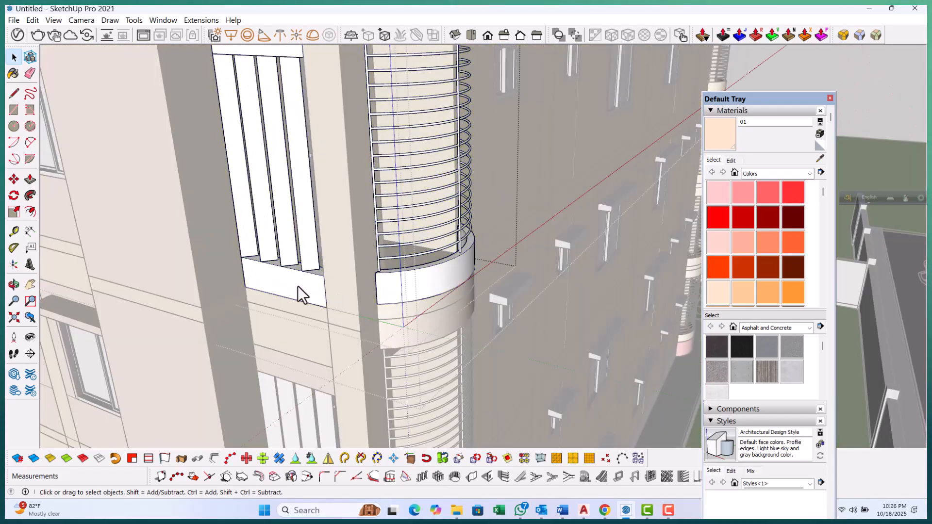
left_click(301, 294)
left_click(313, 297)
key("space")
scroll(360, 366, "down", 4)
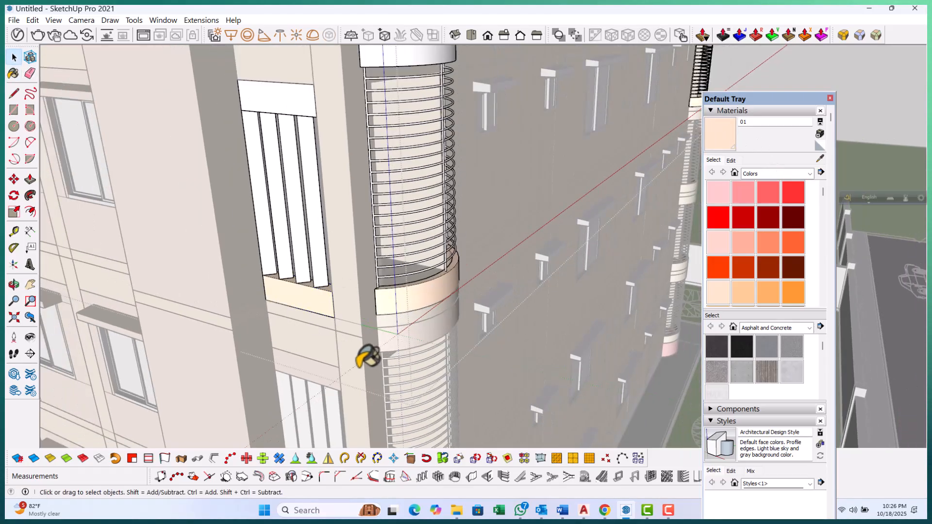
left_click(360, 366)
scroll(303, 187, "up", 2)
scroll(302, 194, "up", 2)
double_click(304, 195)
left_click(723, 133)
left_click(297, 207)
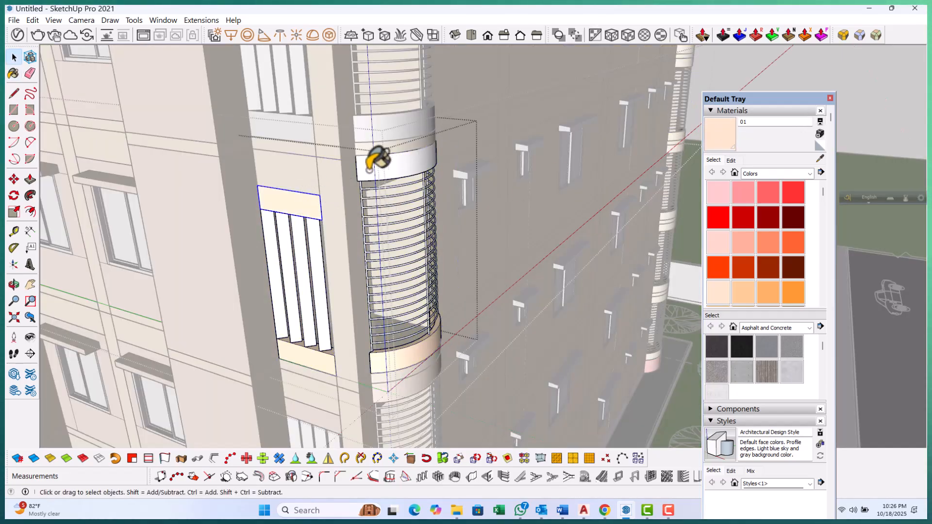
Open the nested balcony slab group beside it and paint its white band with material 01
left_click(390, 149)
scroll(390, 150, "up", 2)
left_click(391, 150)
double_click(398, 172)
left_click(398, 172)
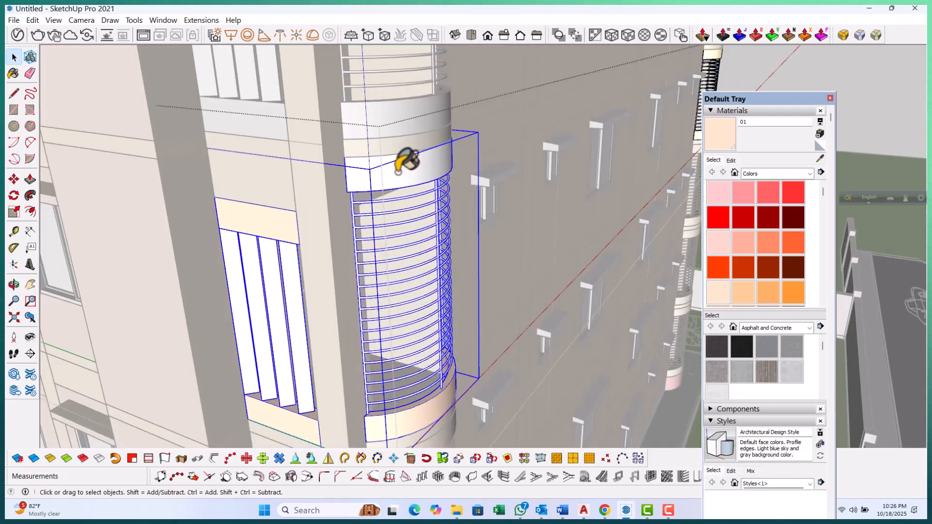
double_click(398, 172)
left_click(401, 168)
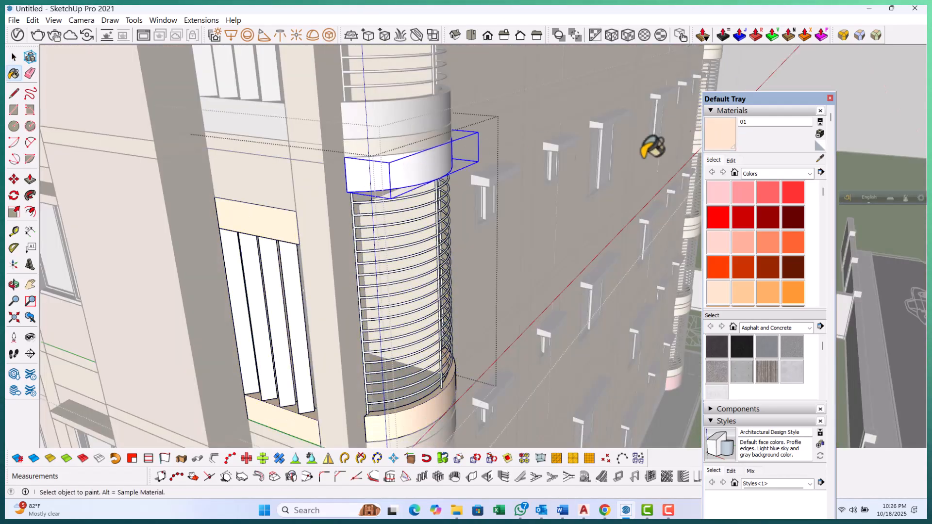
left_click(410, 175)
key("space")
Paint the next niche's white sill panel and the adjacent balcony band with material 01
scroll(392, 330, "down", 1)
left_click(356, 153)
left_click(355, 152)
scroll(317, 166, "up", 2)
double_click(271, 191)
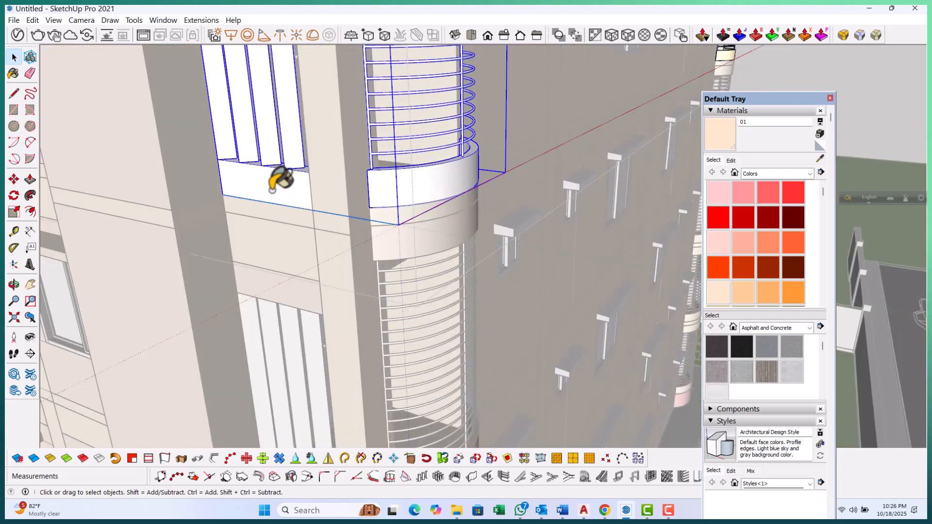
left_click(298, 181)
left_click(421, 187)
key("space")
scroll(367, 329, "down", 3)
left_click(367, 329)
Open the niche group higher up and paint its white head panel with material 01
scroll(367, 329, "down", 2)
scroll(357, 90, "up", 3)
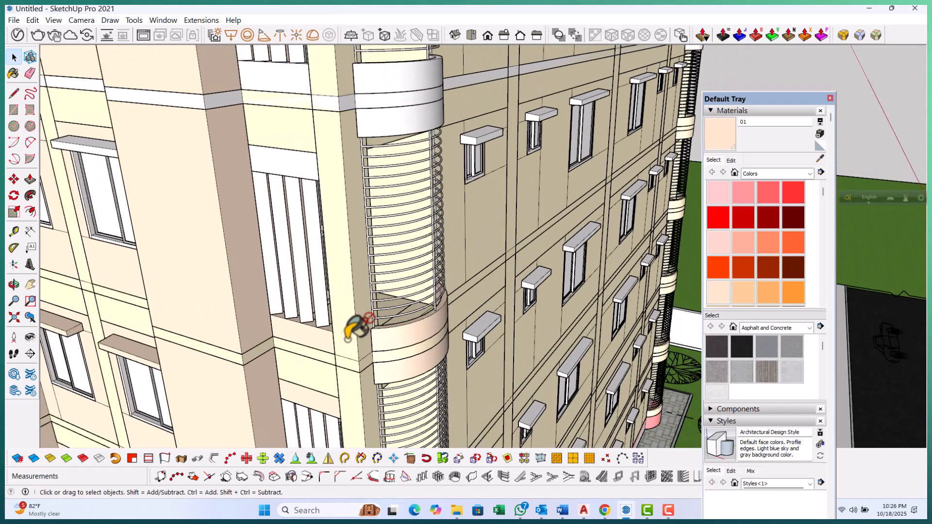
scroll(365, 335, "down", 3)
scroll(375, 323, "up", 5)
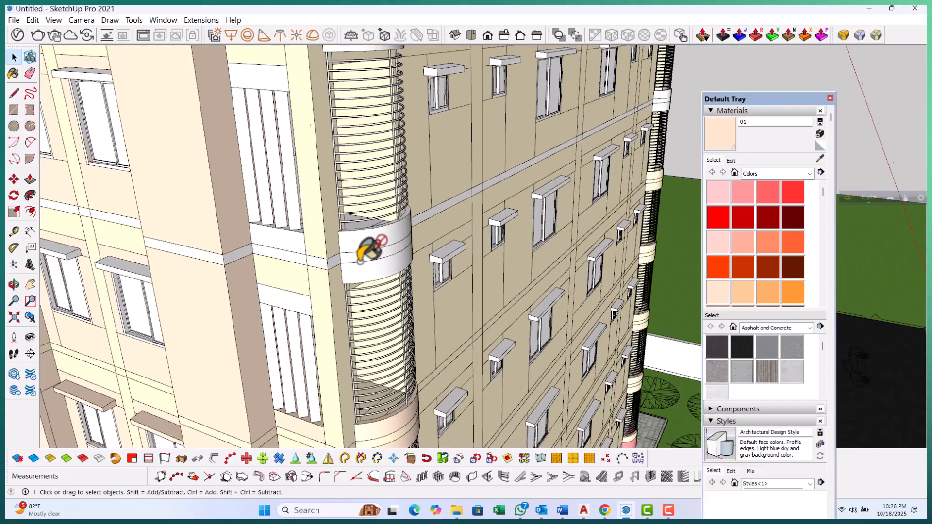
double_click(275, 314)
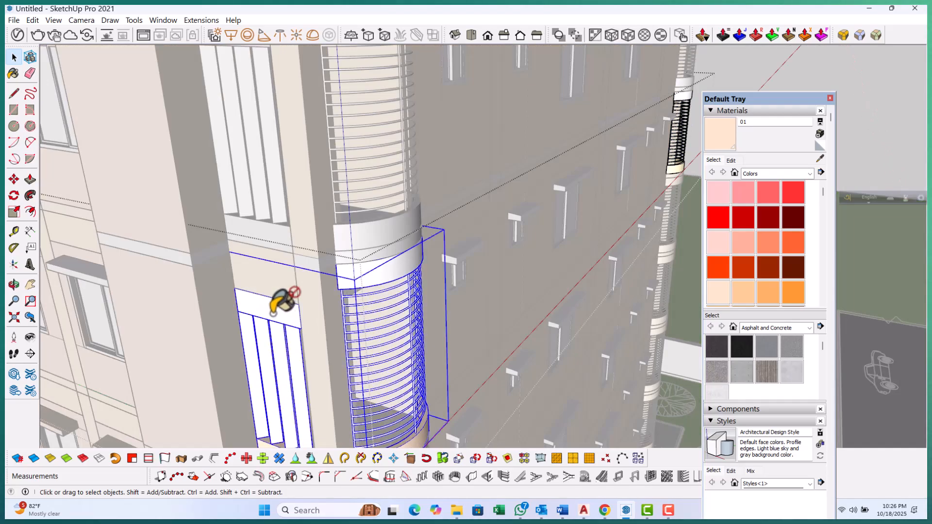
double_click(273, 314)
left_click(272, 314)
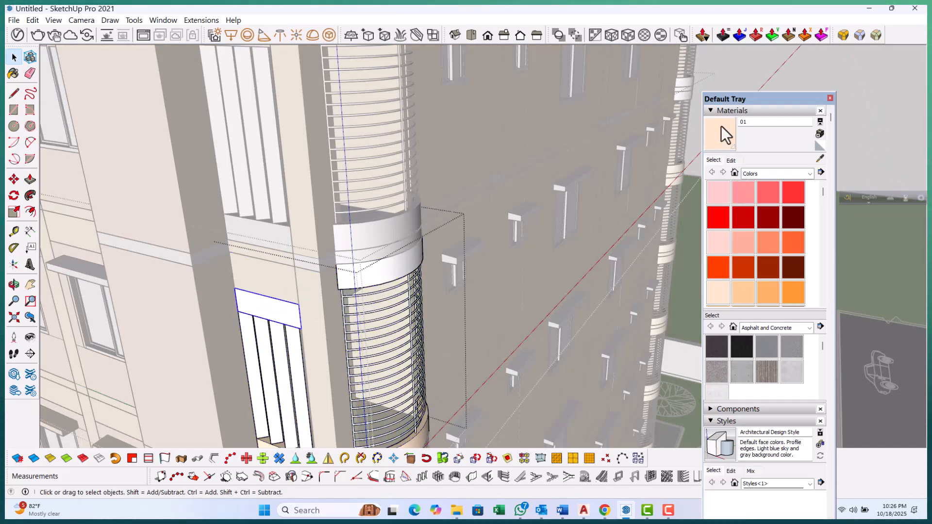
left_click(264, 312)
key("space")
key("Escape")
key("Escape")
Open the nested balcony slab group at that level and paint its white band with material 01
scroll(371, 265, "up", 2)
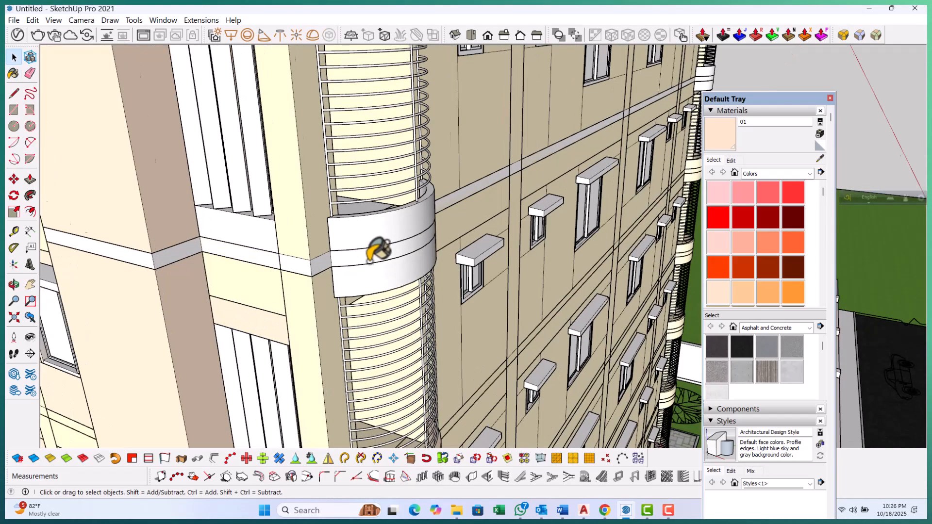
scroll(372, 275, "up", 2)
double_click(373, 276)
double_click(373, 276)
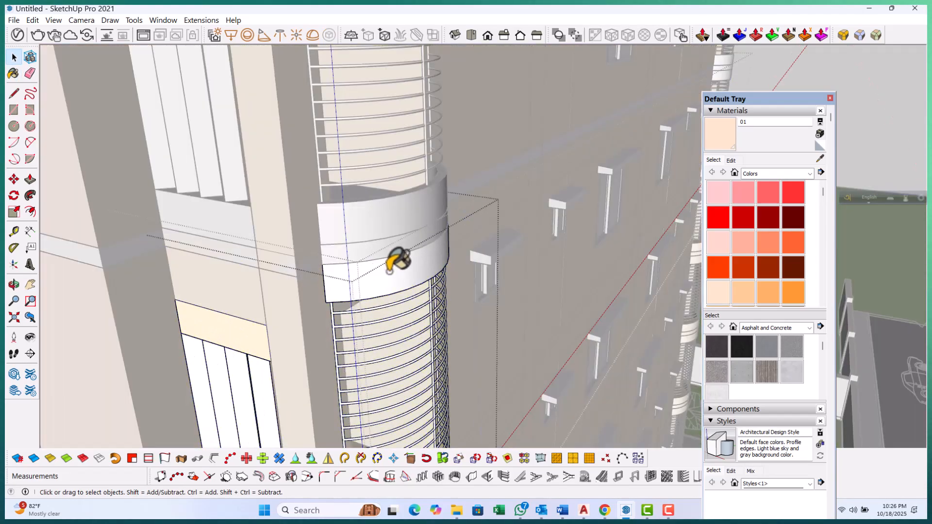
left_click(389, 273)
left_click(725, 138)
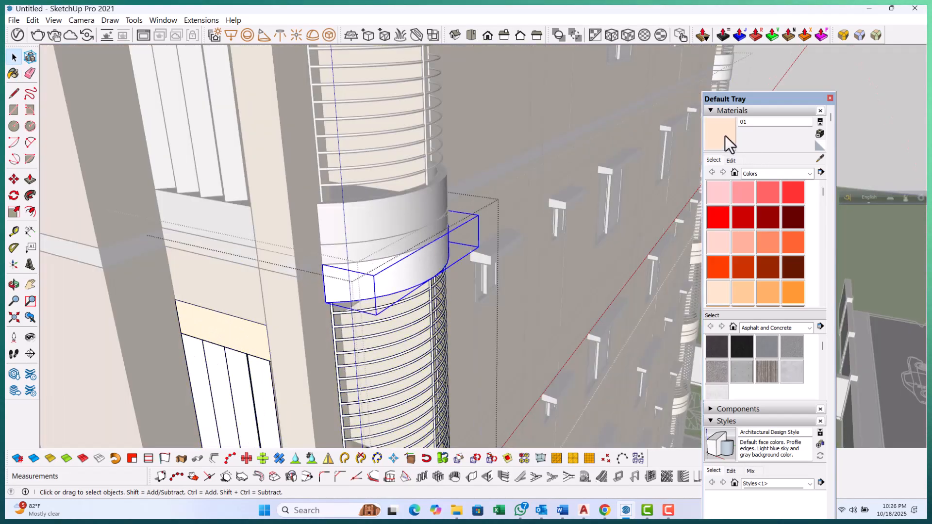
left_click(397, 275)
key("space")
Open the balcony slab group one floor higher and paint its white band with material 01
key("Escape")
key("Escape")
double_click(377, 212)
double_click(377, 212)
left_click(377, 212)
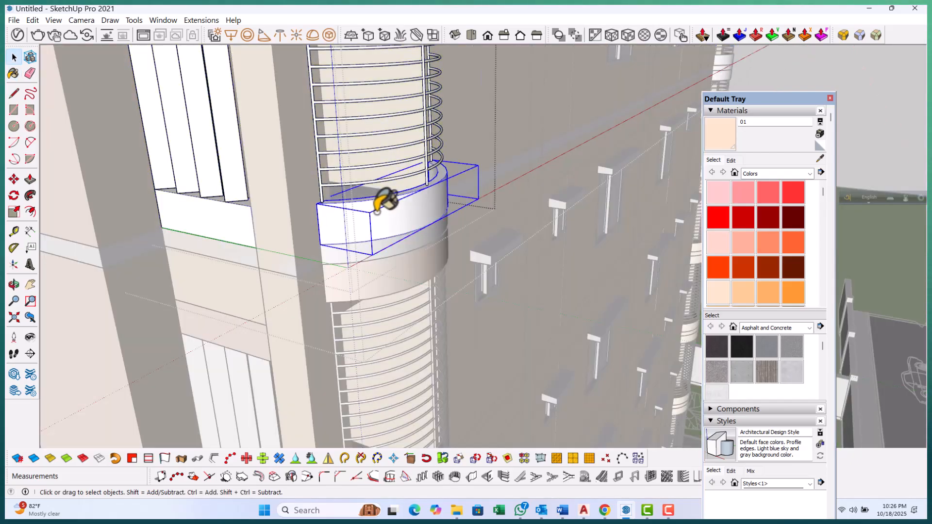
double_click(377, 213)
left_click(422, 234)
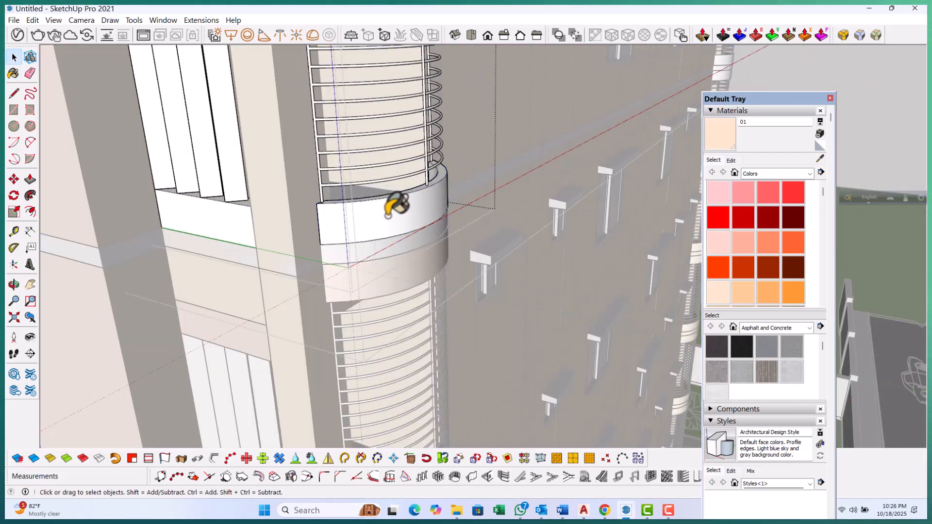
left_click(397, 207)
left_click(718, 130)
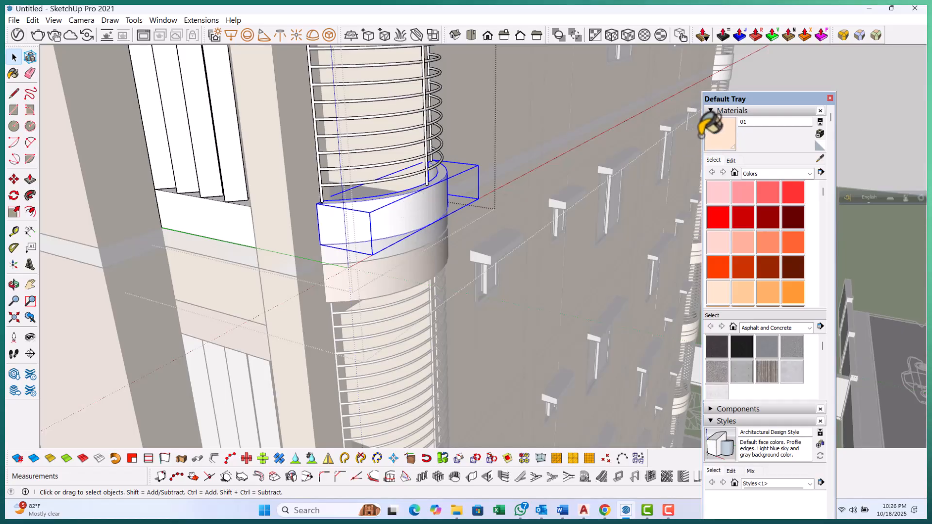
left_click(396, 222)
left_click(225, 228)
scroll(267, 317, "down", 4)
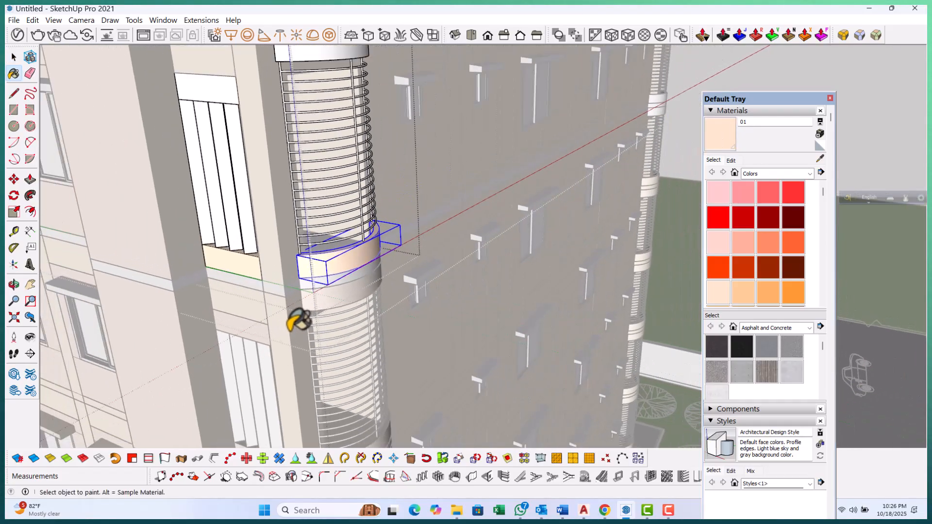
scroll(210, 114, "up", 1)
scroll(210, 115, "up", 1)
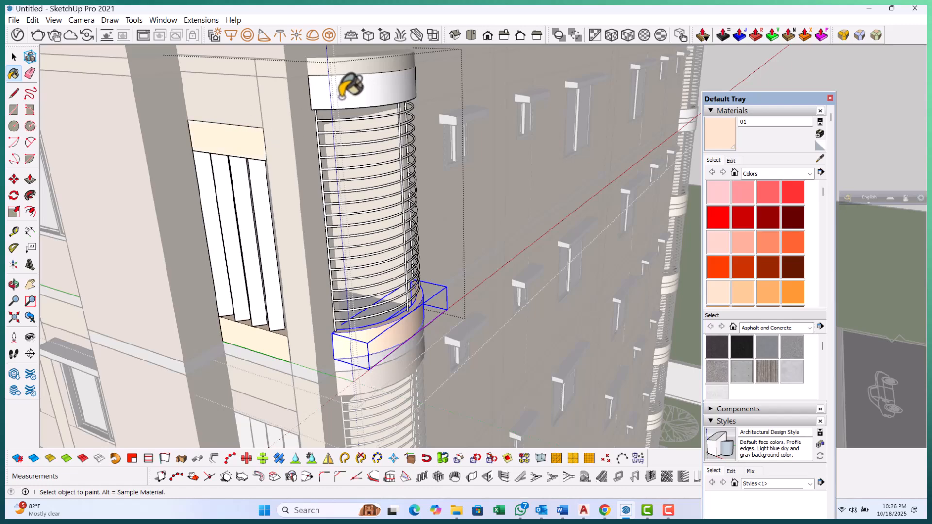
Paint the white curved band above the balcony railing with material 01
left_click(359, 91)
key("space")
scroll(289, 100, "down", 3)
key("Escape")
scroll(342, 163, "down", 1)
key("Escape")
scroll(328, 275, "up", 1)
scroll(328, 274, "up", 3)
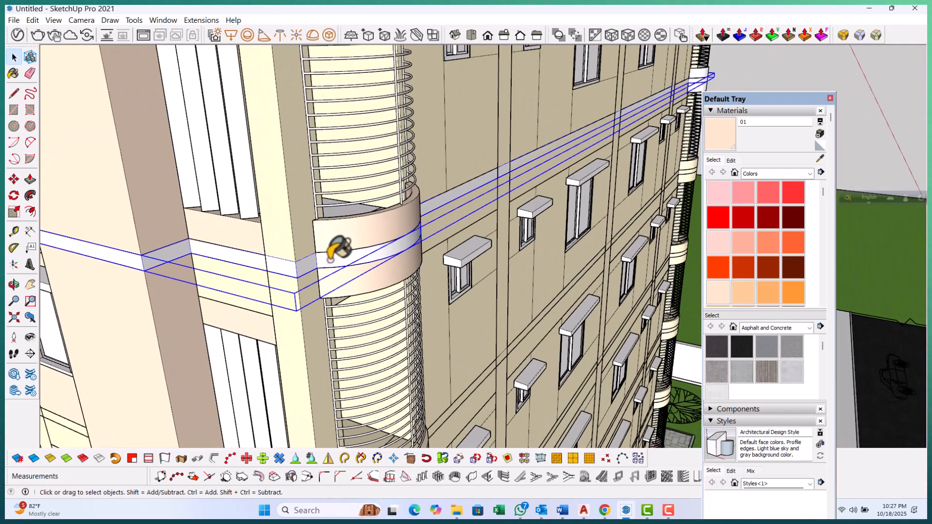
Open the horizontal band group wrapping the corner balcony and paint its band with material 01
double_click(338, 248)
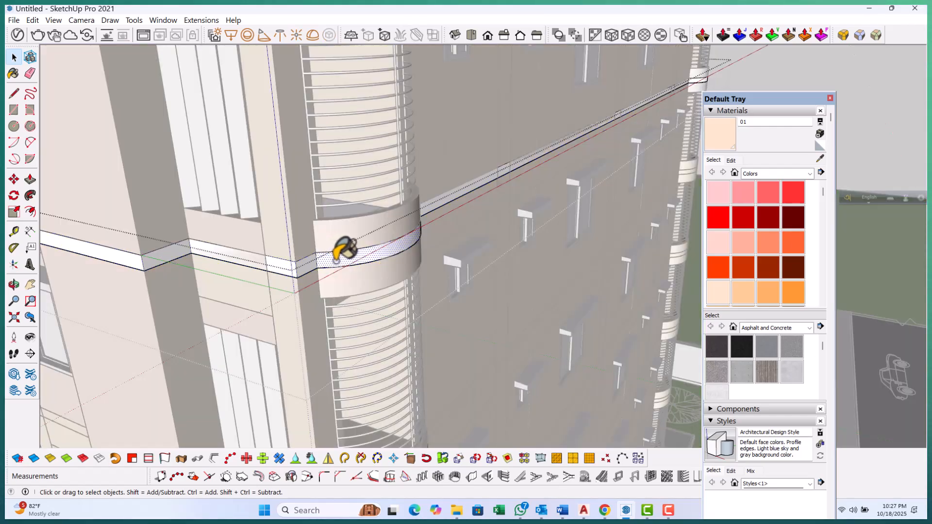
key("Escape")
left_click(719, 127)
scroll(330, 250, "up", 2)
left_click(345, 265)
key("space")
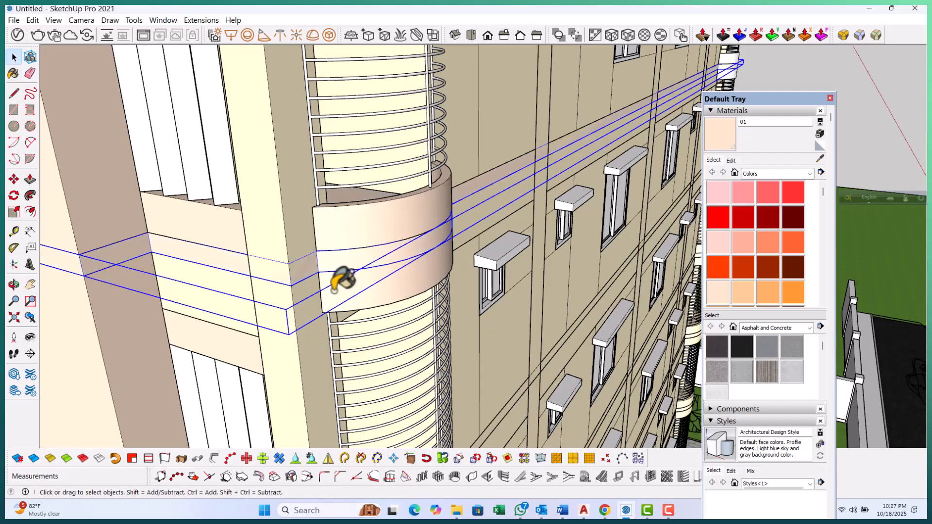
scroll(340, 262, "down", 5)
scroll(335, 257, "up", 5)
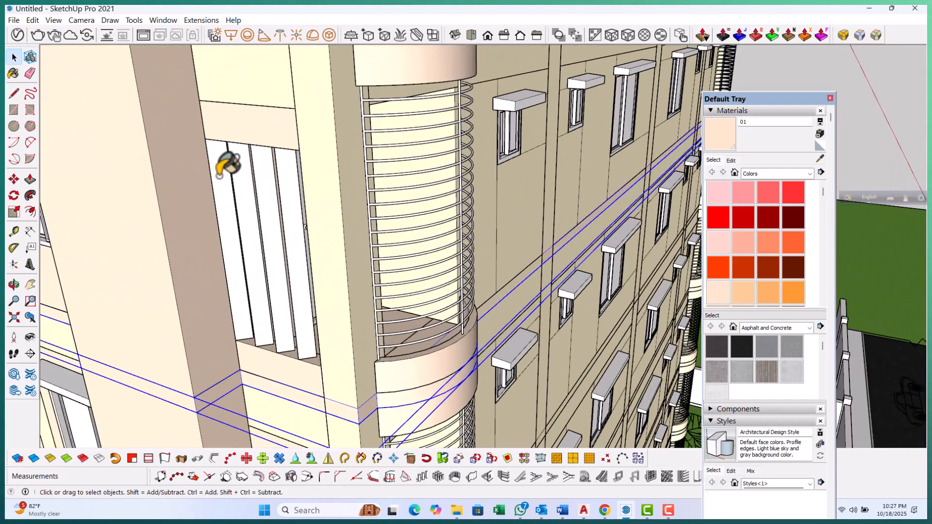
Open the niche group, select its white louvre fins and paint them with Steel Brushed Stainless metal
left_click(222, 176)
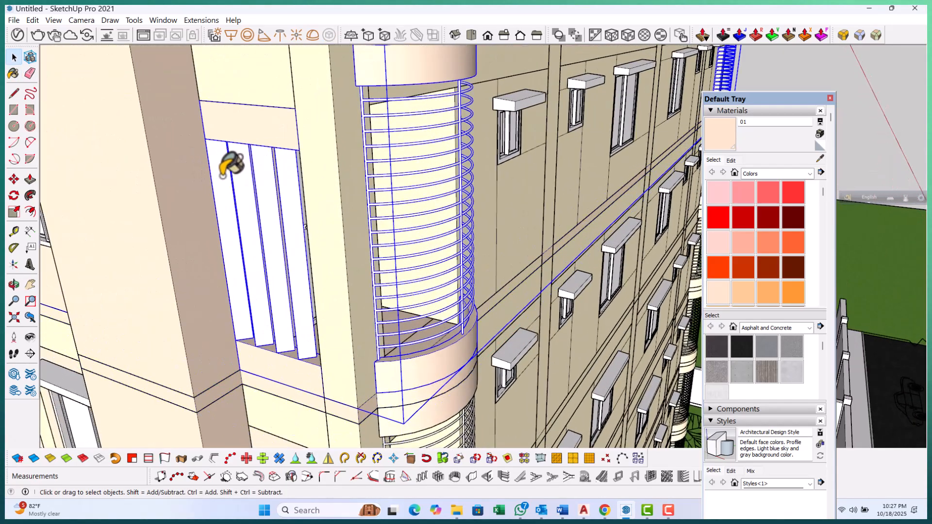
double_click(222, 176)
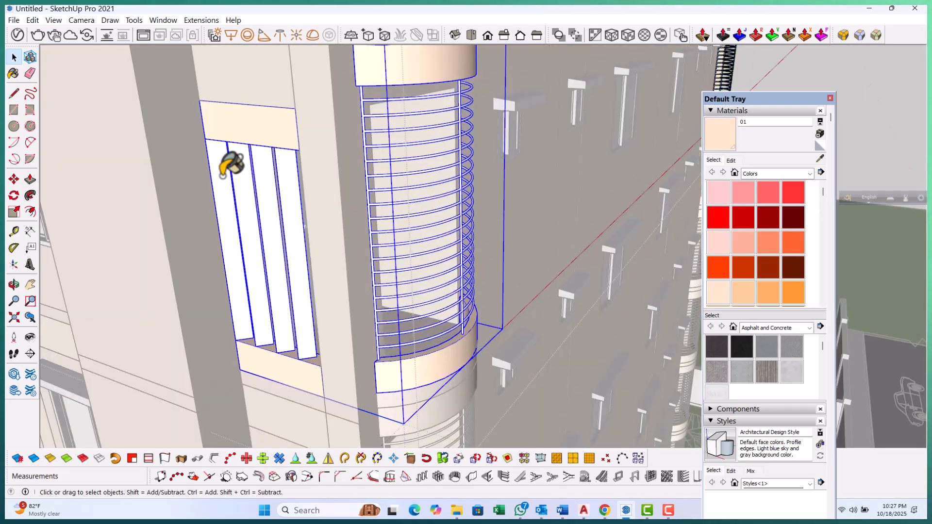
double_click(224, 167)
left_click(224, 168)
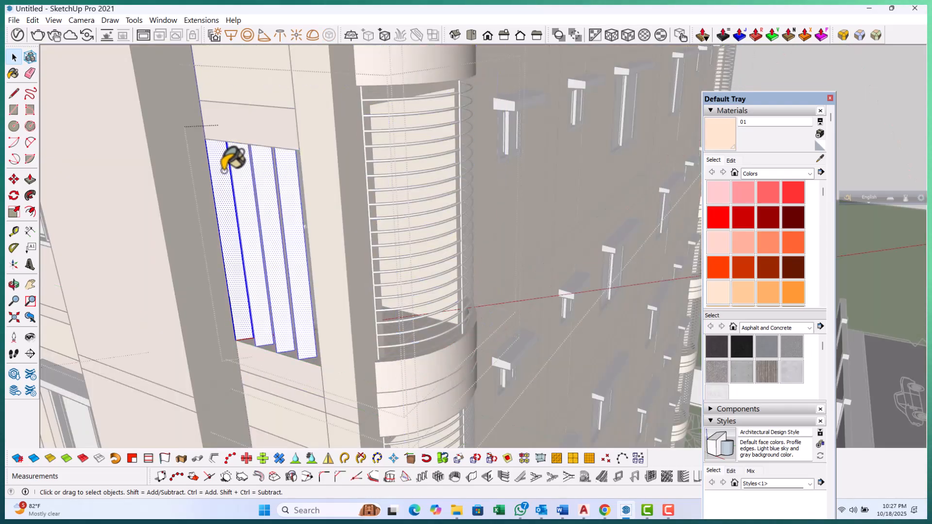
left_click(793, 176)
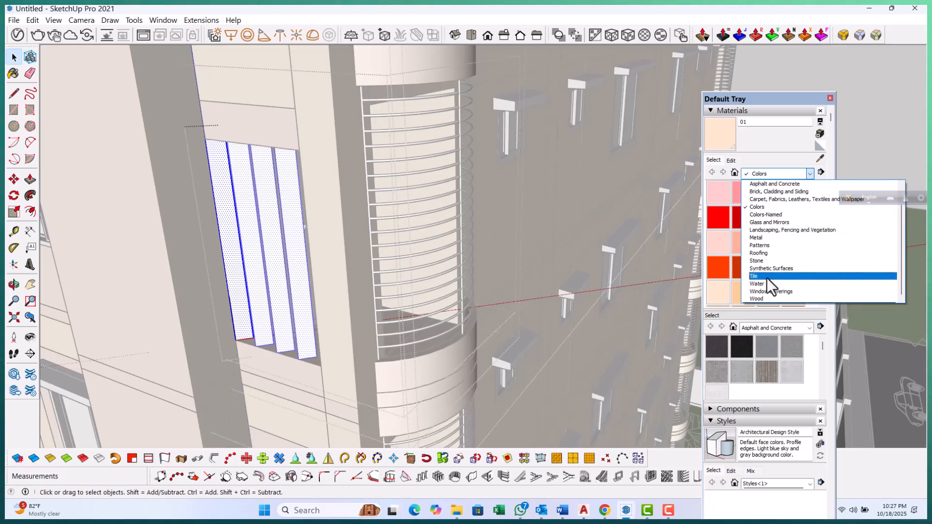
left_click(762, 238)
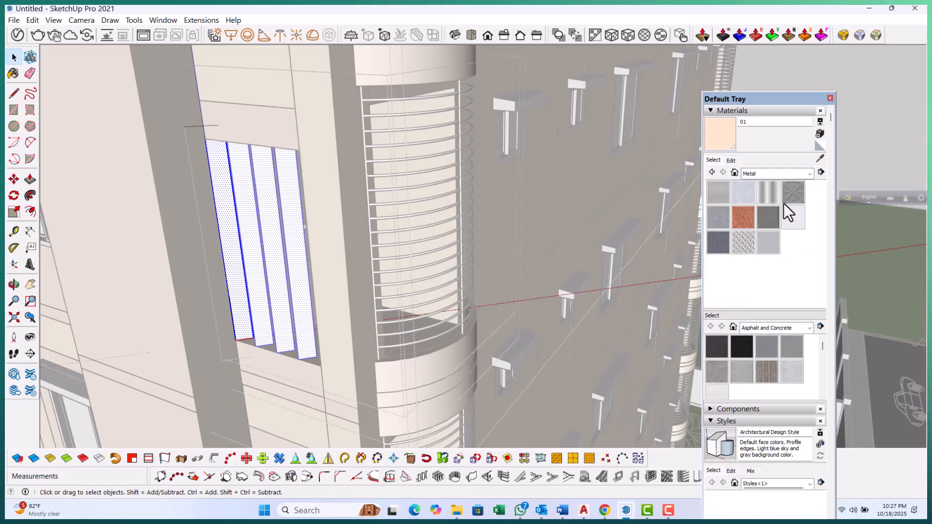
left_click(771, 242)
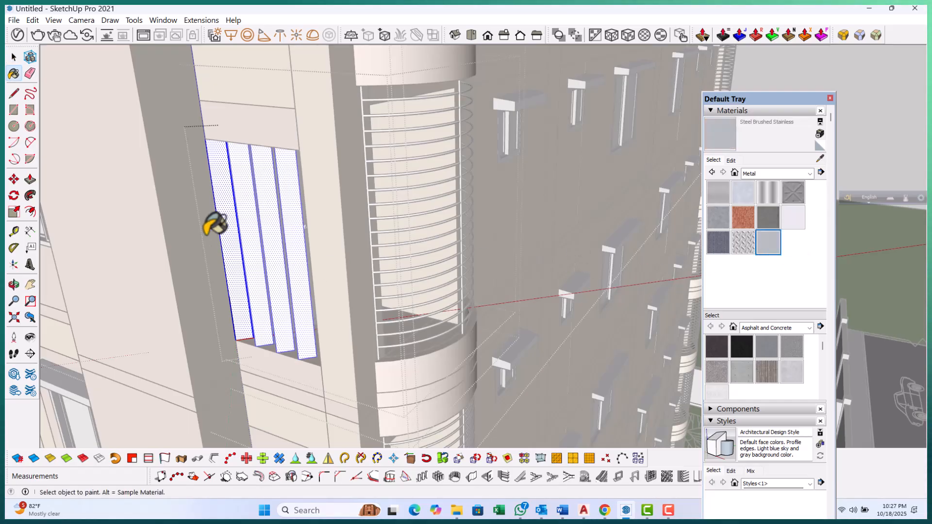
scroll(216, 224, "up", 5)
left_click(258, 196)
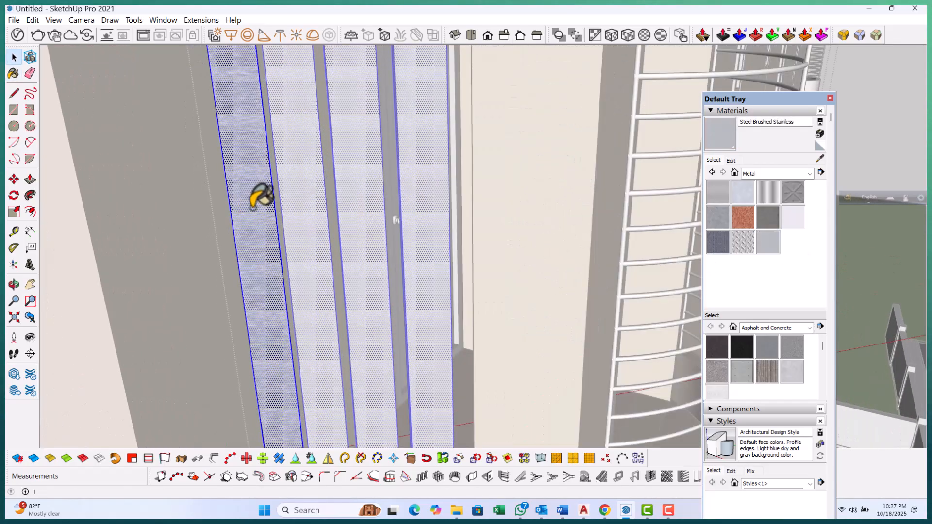
key("space")
scroll(323, 214, "down", 5)
scroll(300, 169, "down", 3)
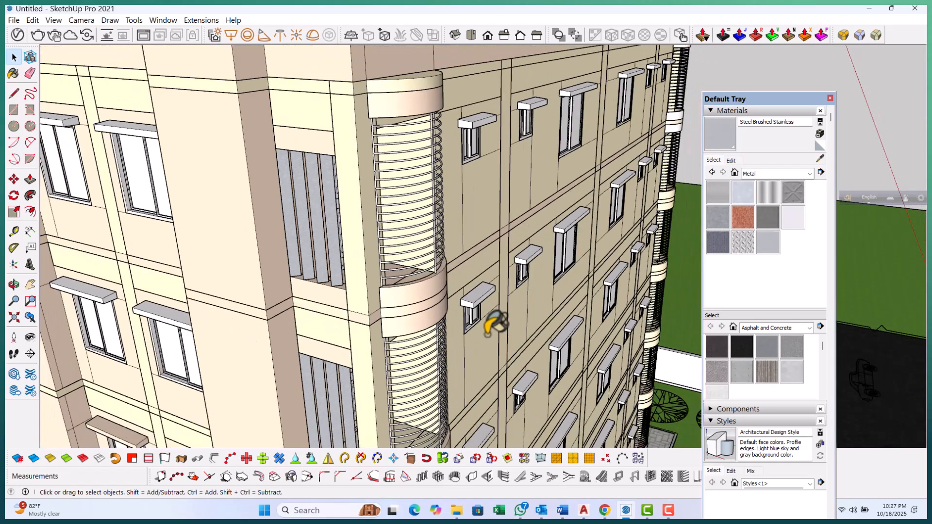
Open the balcony railing group and paint its curved rails with Metal Aluminum Anodized
scroll(448, 291, "up", 9)
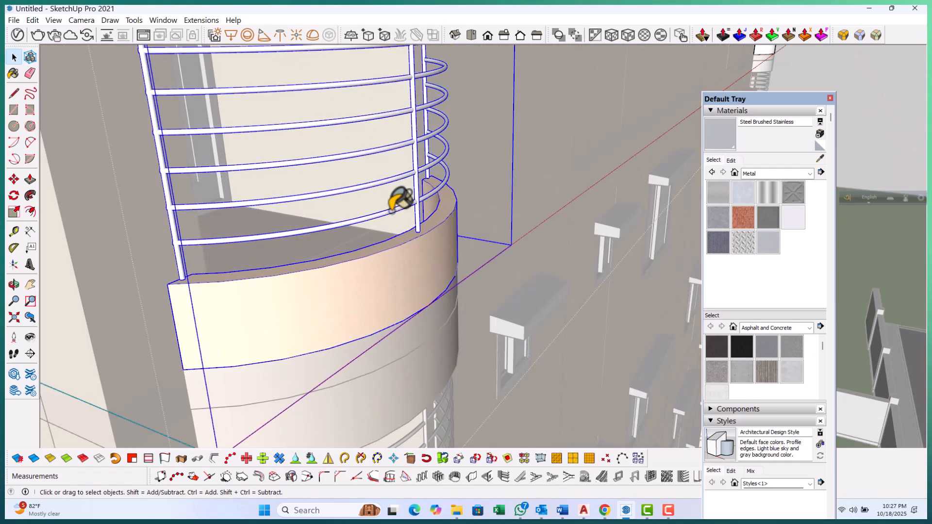
double_click(399, 199)
double_click(391, 211)
double_click(392, 211)
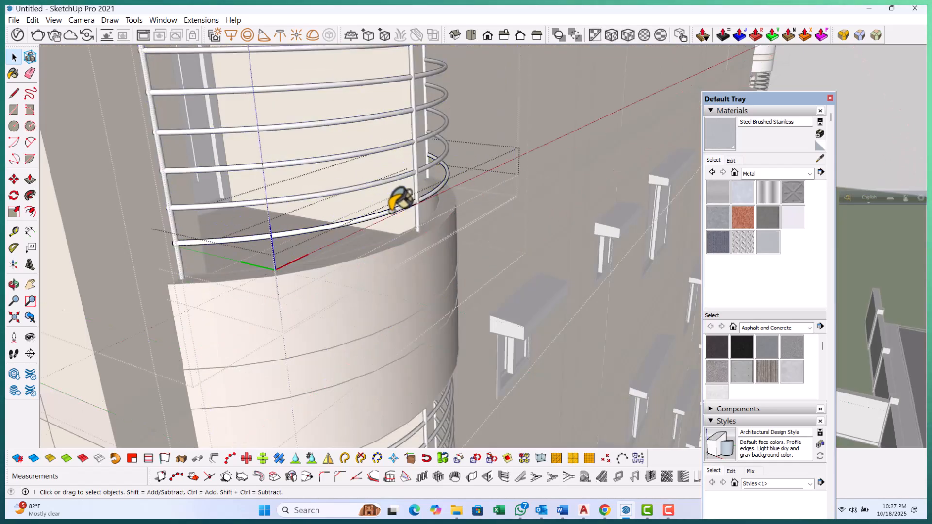
triple_click(391, 211)
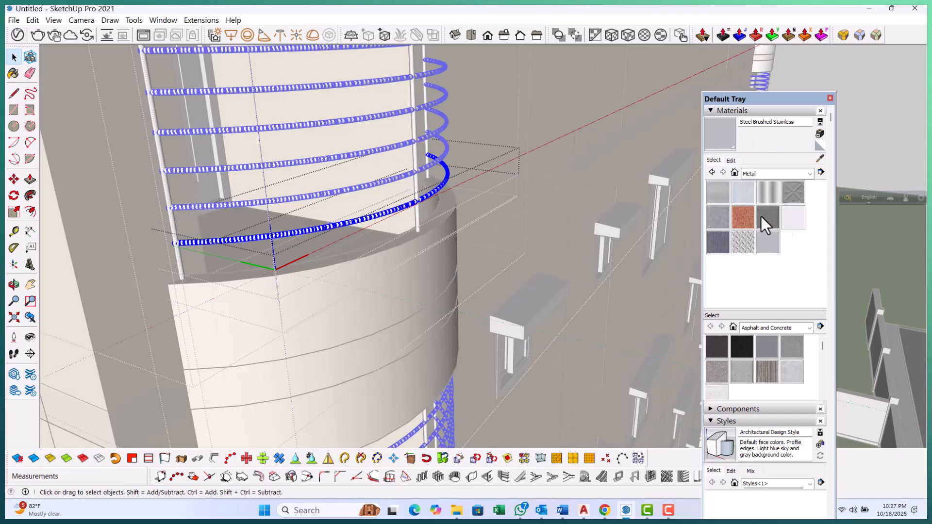
left_click(742, 192)
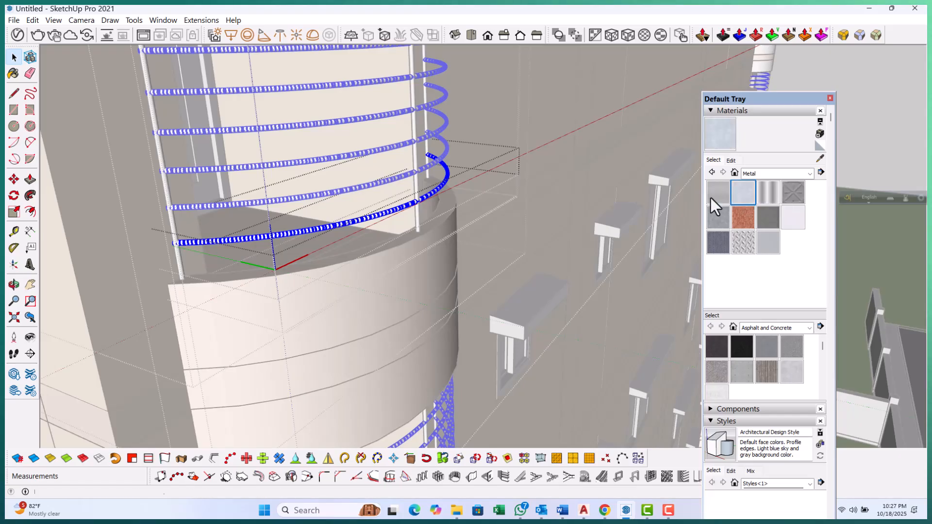
scroll(370, 211, "up", 5)
scroll(370, 217, "up", 5)
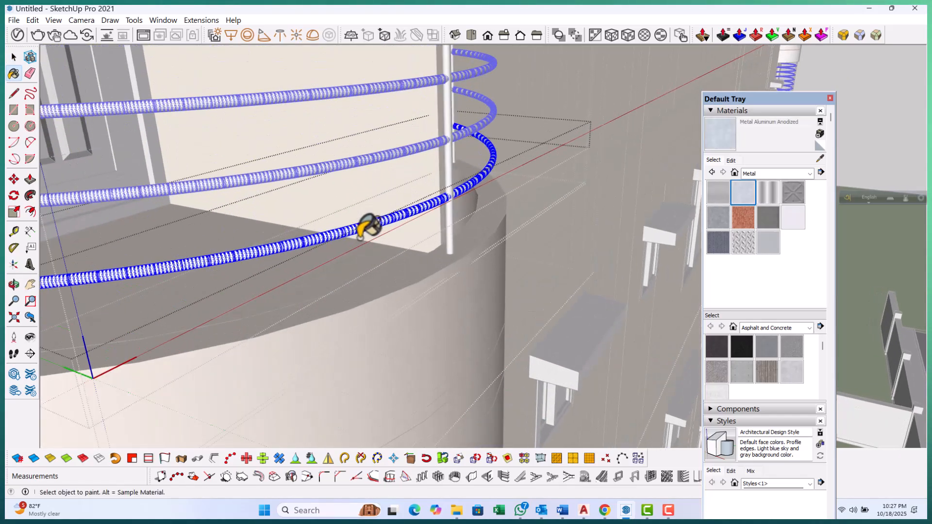
left_click(360, 232)
key("space")
scroll(466, 267, "down", 2)
left_click(483, 281)
scroll(488, 287, "down", 5)
scroll(172, 268, "up", 2)
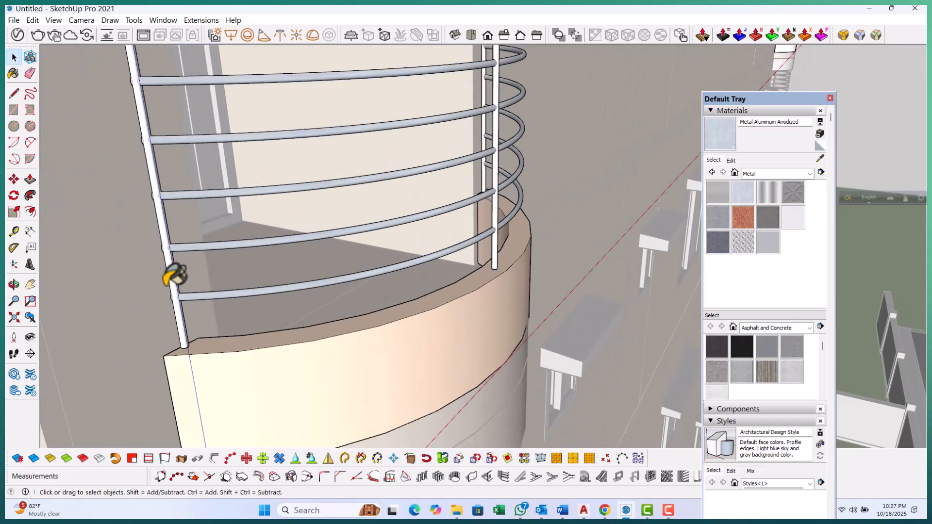
Select the railing's end post and paint it with Metal Aluminum Anodized
double_click(176, 270)
left_click(176, 269)
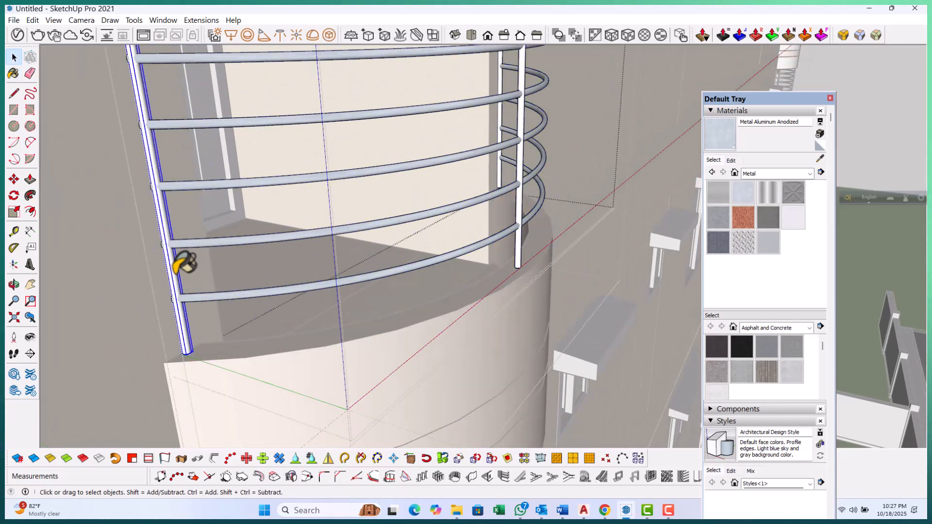
key("b")
scroll(179, 216, "up", 3)
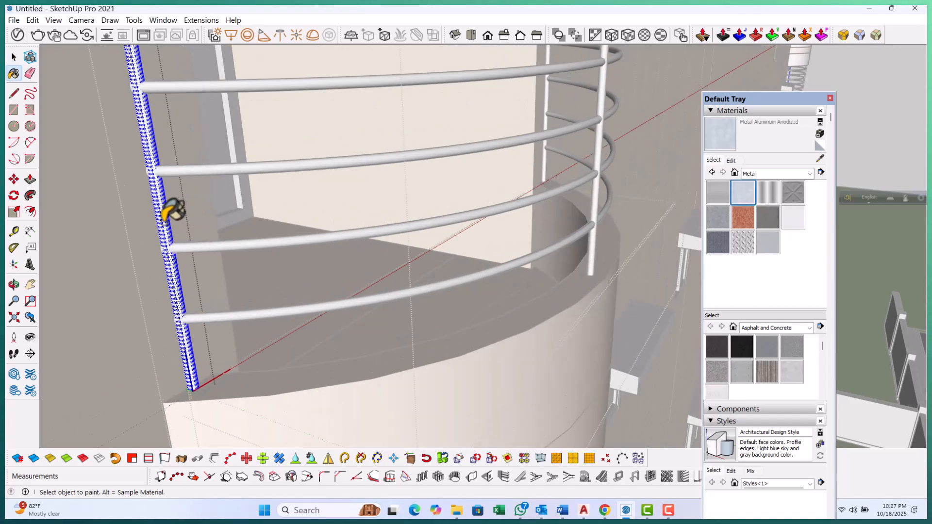
scroll(168, 213, "up", 1)
left_click(163, 225)
key("space")
scroll(187, 309, "down", 3)
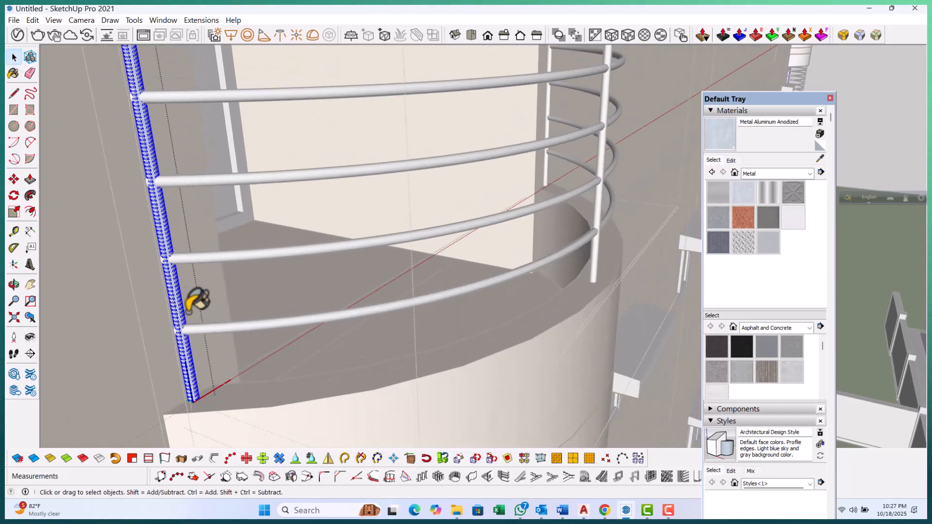
Open the next railing post and paint it with Metal Aluminum Anodized
left_click(194, 312)
left_click(221, 308)
middle_click_drag(478, 232, 228, 216)
double_click(233, 215)
double_click(233, 215)
left_click(233, 215)
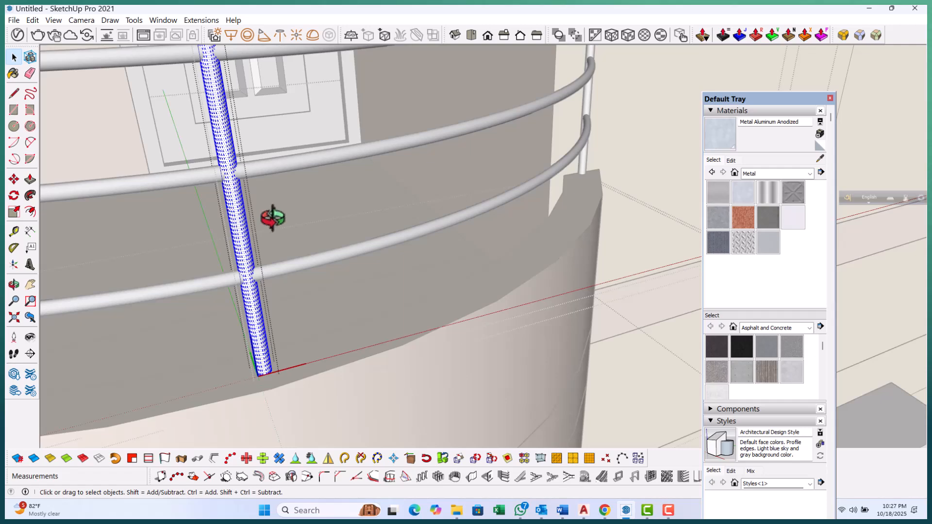
left_click(236, 202)
key("space")
Open the railing's other end post and paint it with Metal Aluminum Anodized
key("Escape")
scroll(220, 347, "down", 3)
key("Escape")
mouse_move(467, 290)
middle_mouse_down()
mouse_move(394, 303)
mouse_move(364, 267)
middle_mouse_up()
scroll(316, 234, "up", 4)
double_click(316, 237)
double_click(315, 237)
left_click(316, 236)
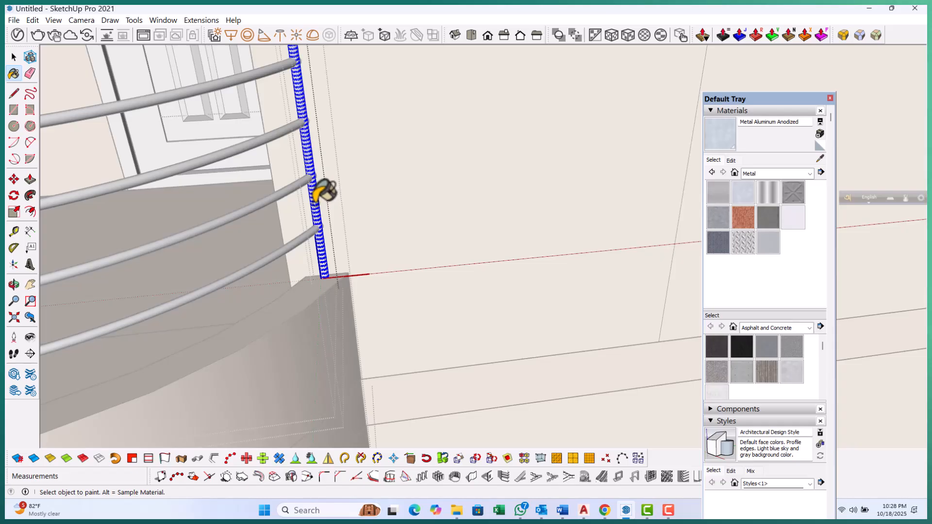
scroll(385, 196, "down", 8)
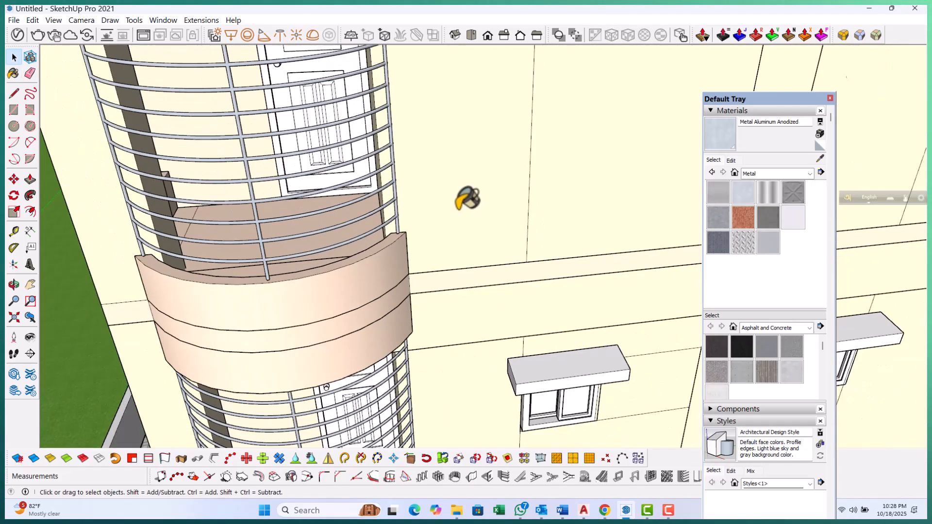
Open a window hood group on the side facade and paint its box with Color C01
scroll(417, 183, "down", 6)
middle_click_drag(354, 291, 480, 239)
scroll(479, 239, "up", 10)
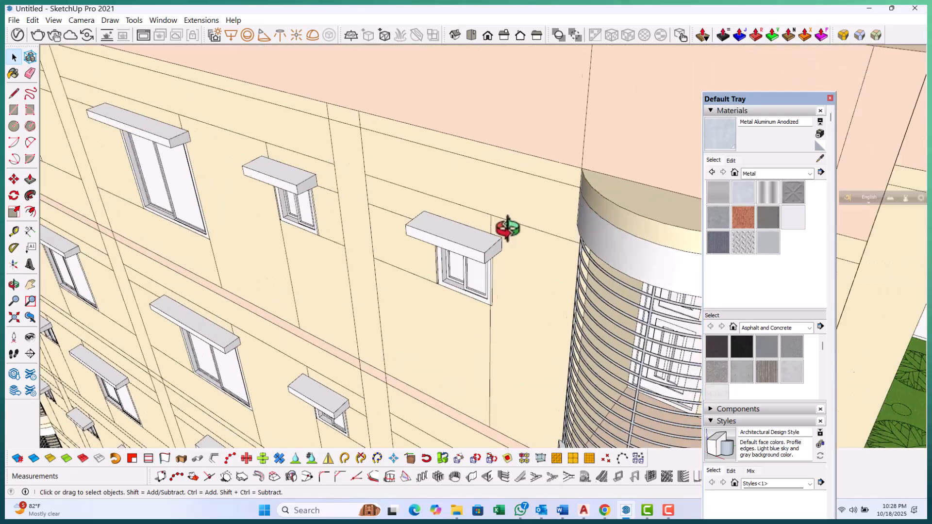
double_click(465, 242)
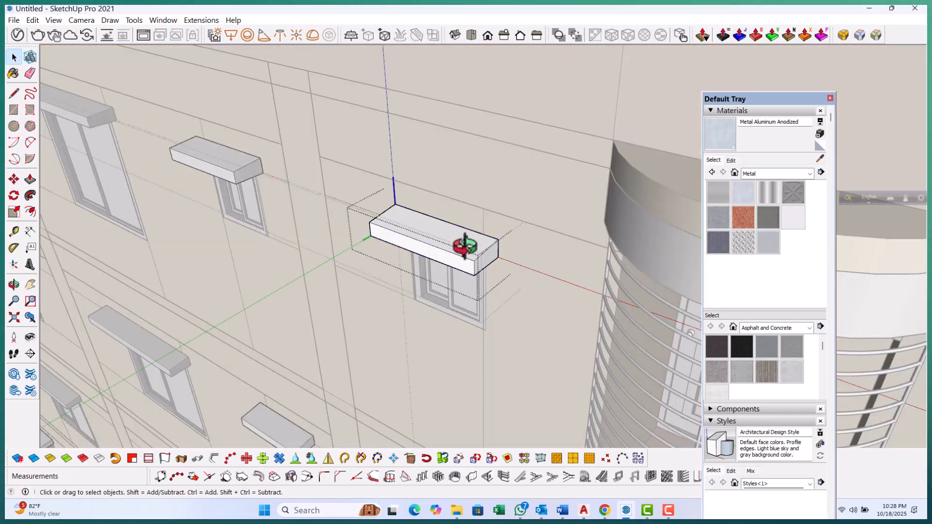
left_click(464, 242)
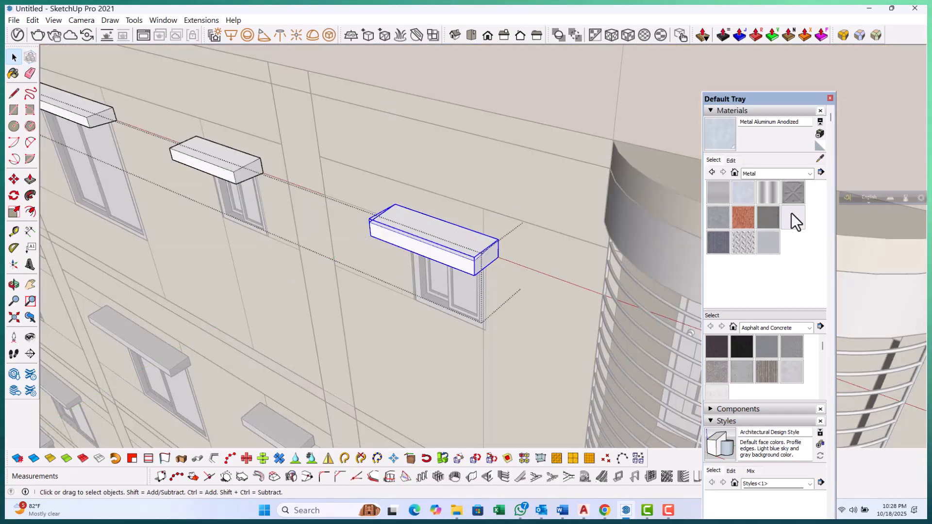
left_click(800, 174)
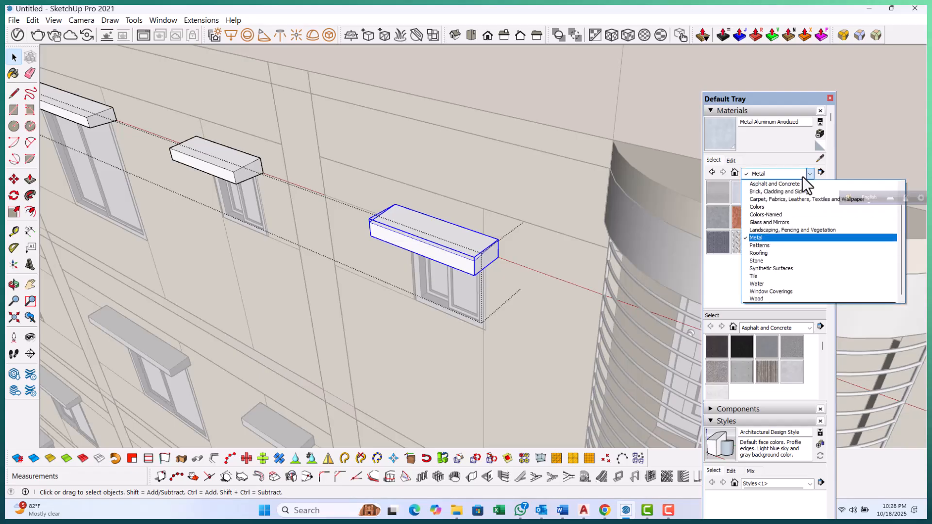
left_click(768, 213)
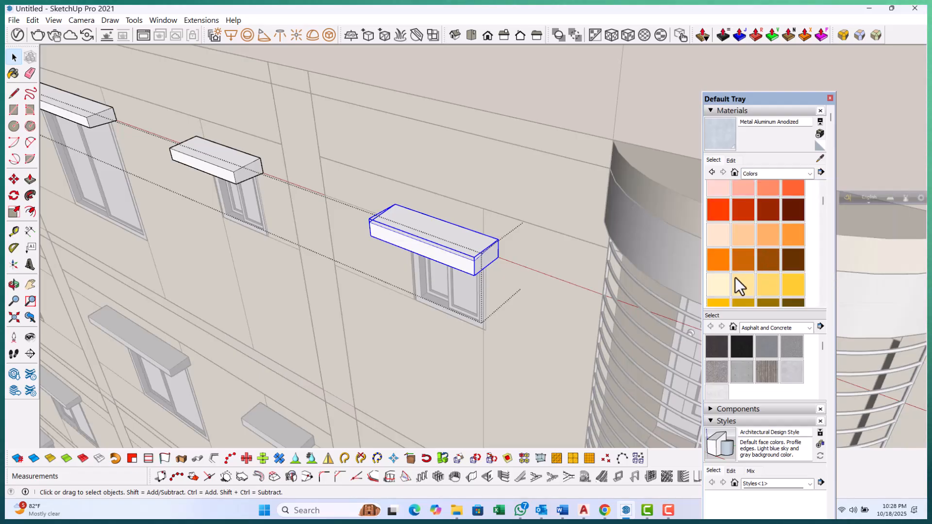
left_click(714, 238)
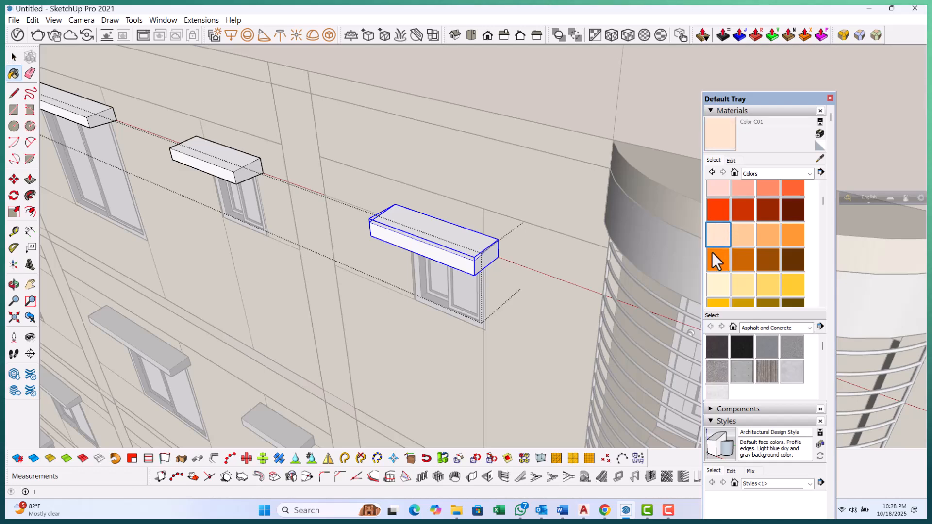
scroll(461, 238, "up", 1)
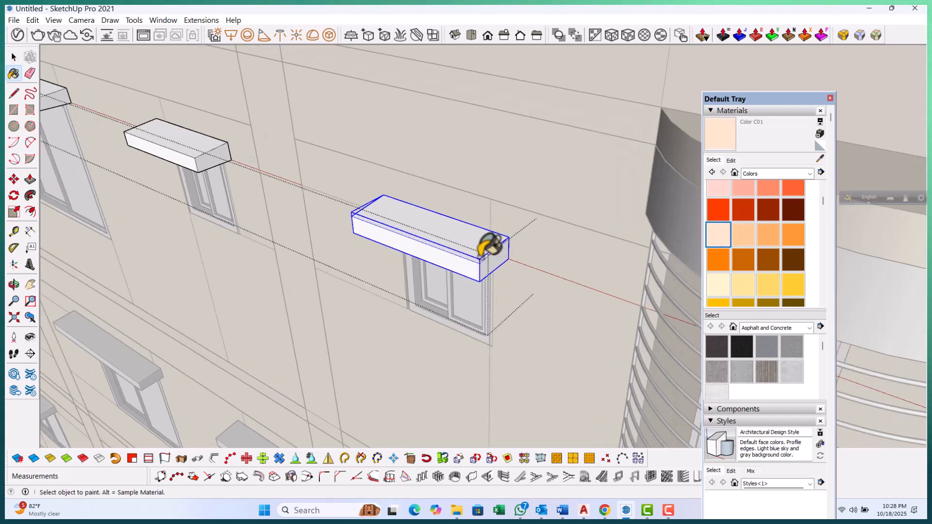
left_click(469, 237)
scroll(391, 266, "down", 1)
scroll(235, 160, "up", 1)
key("space")
Open the neighbouring window hood component, select all its faces and paint them with Color C01
double_click(233, 169)
key("ctrl+a")
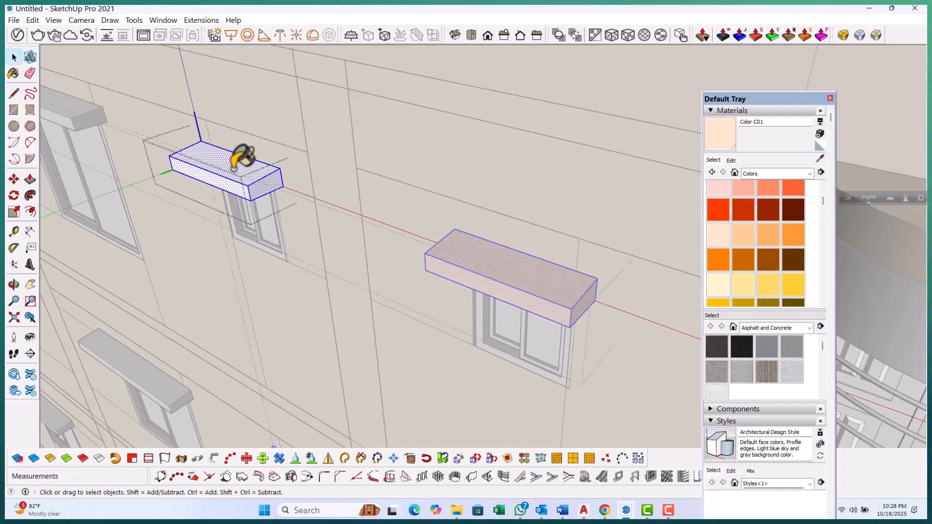
scroll(388, 231, "down", 2)
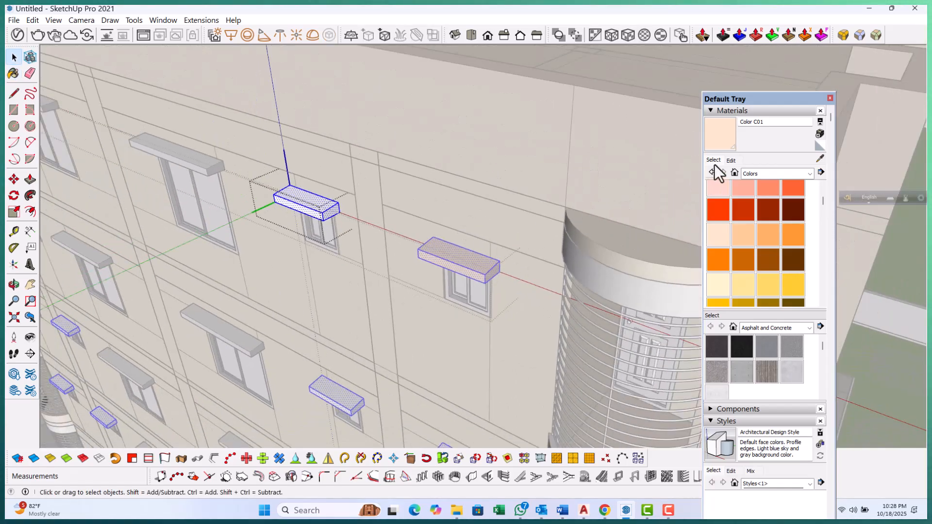
scroll(250, 171, "up", 2)
left_click(324, 206)
scroll(350, 258, "down", 3)
key("space")
key("Escape")
key("Escape")
scroll(258, 191, "up", 1)
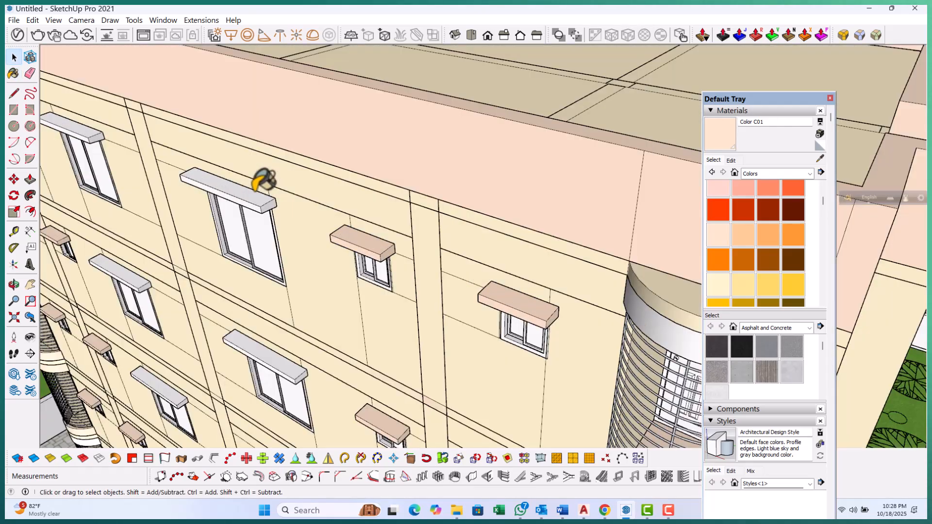
Open another window hood component on the side facade and paint it with Color C01
double_click(262, 187)
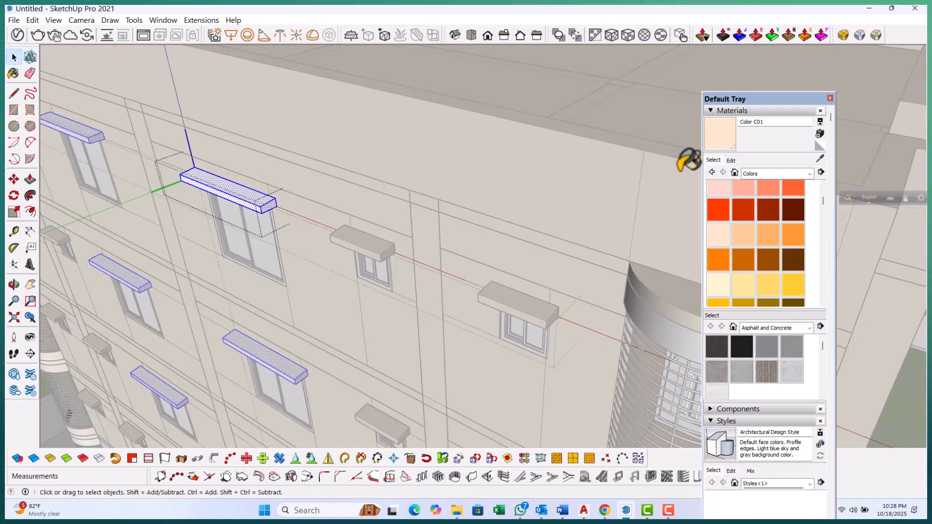
left_click(722, 139)
scroll(246, 181, "up", 1)
left_click(238, 192)
key("space")
key("Escape")
scroll(403, 298, "down", 4)
key("Escape")
scroll(395, 202, "down", 2)
Open the corner balcony's top band and paint it with Color C01
middle_click_drag(395, 202, 447, 313)
scroll(453, 214, "up", 5)
scroll(456, 208, "up", 4)
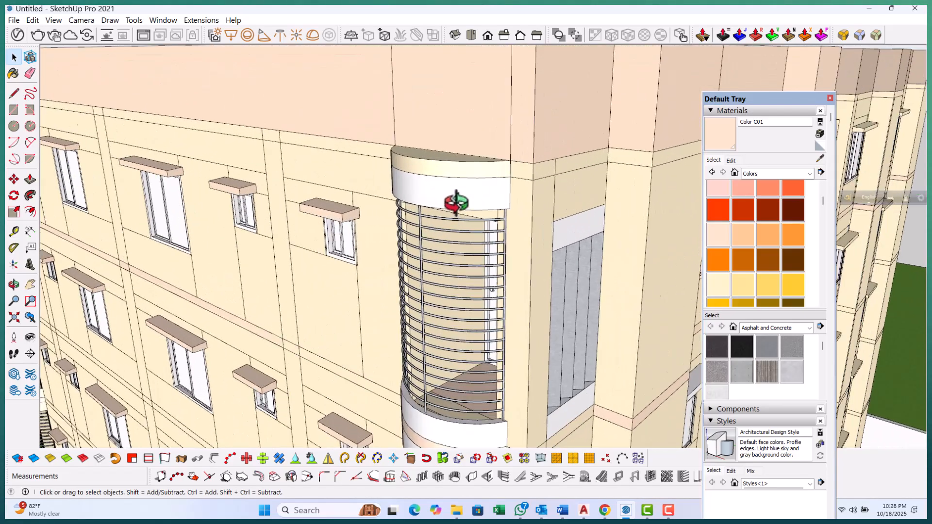
double_click(455, 200)
left_click(451, 193)
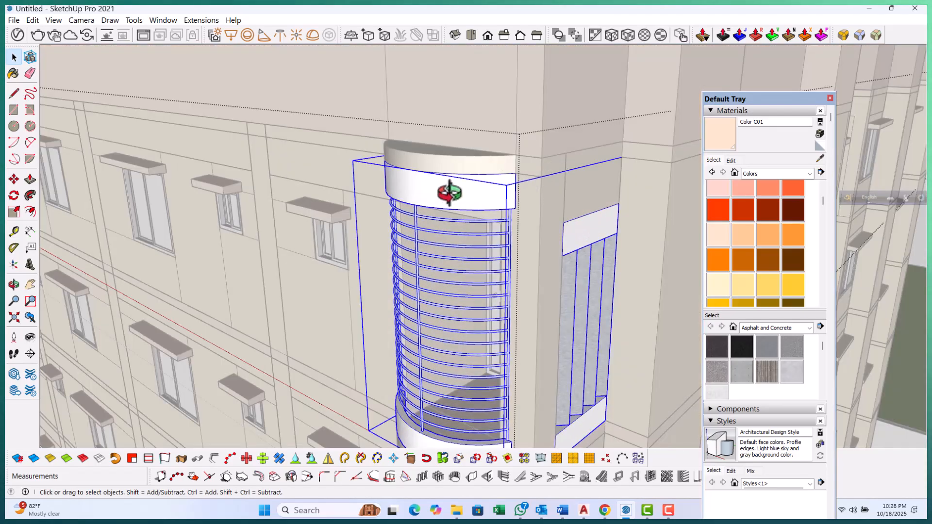
double_click(453, 186)
left_click(453, 186)
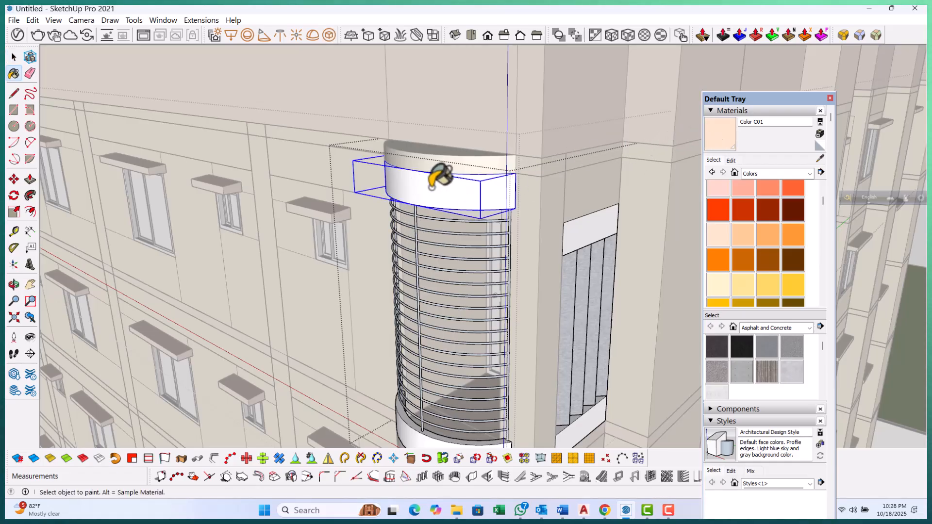
scroll(415, 146, "down", 5)
key("Escape")
key("Escape")
scroll(431, 304, "up", 4)
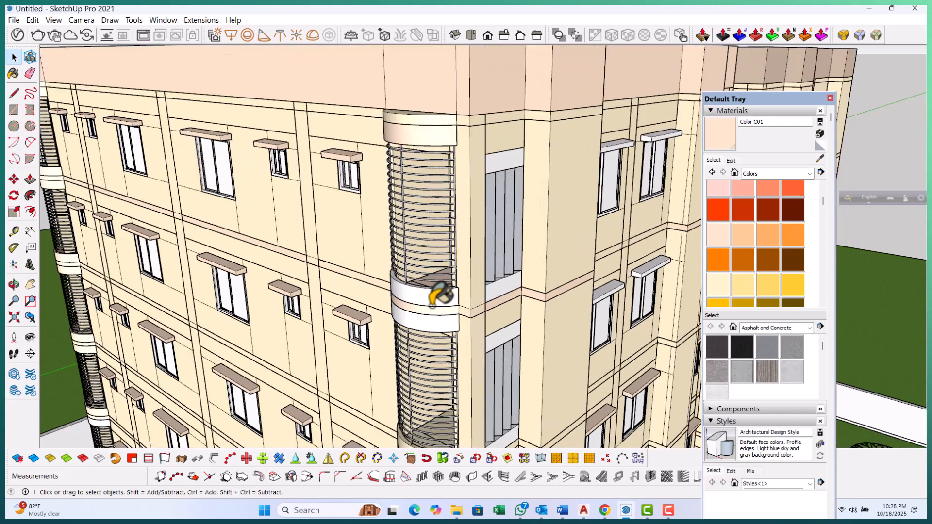
scroll(431, 299, "up", 1)
Open the balcony's middle band and paint its upper ring with Color C01
double_click(431, 297)
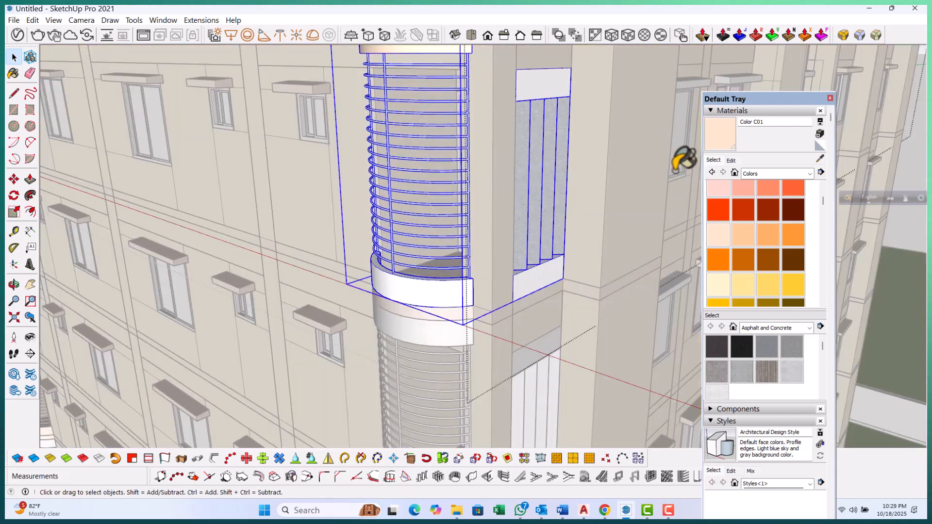
double_click(433, 283)
left_click(432, 284)
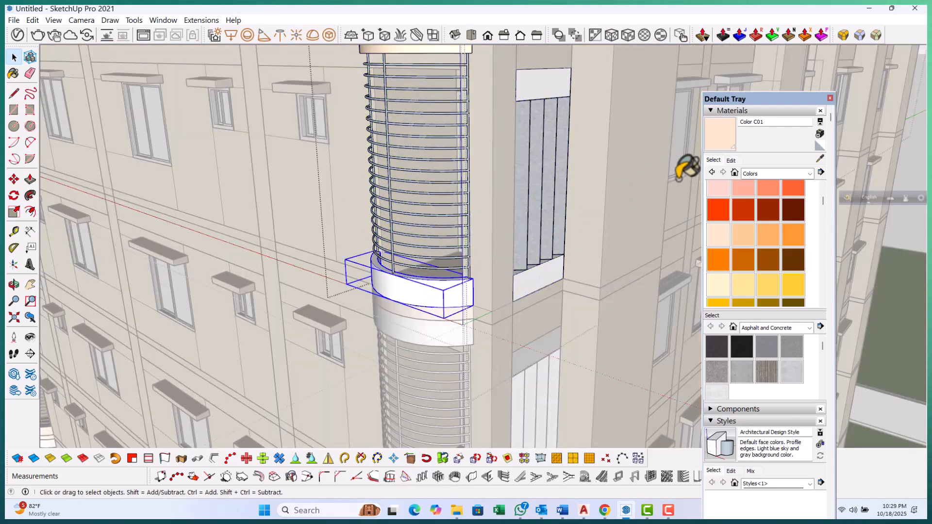
scroll(412, 298, "up", 2)
left_click(415, 298)
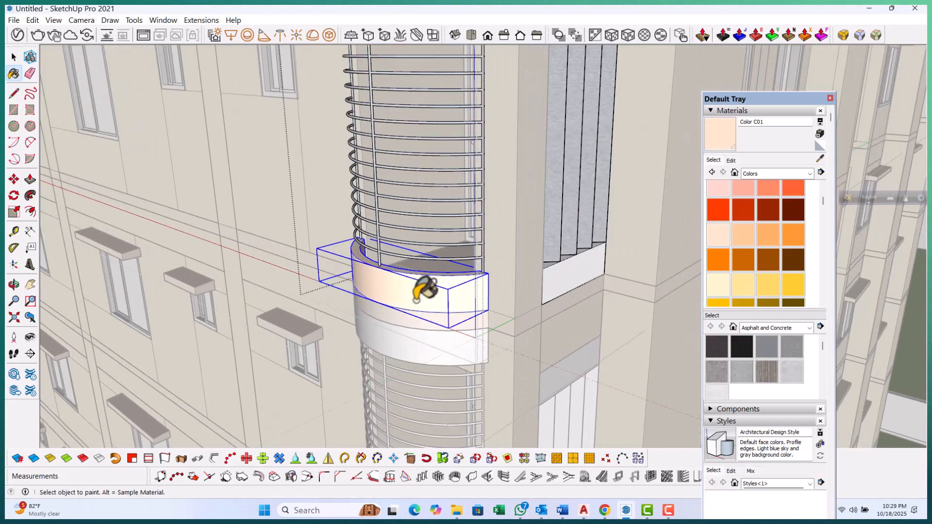
key("space")
scroll(400, 230, "down", 4)
key("Escape")
key("Escape")
scroll(428, 318, "up", 4)
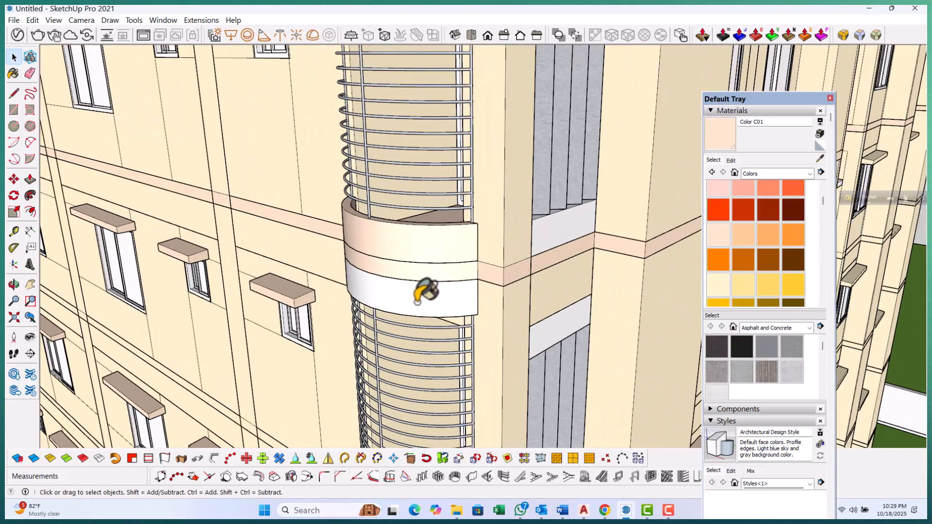
Open the middle band's lower ring and paint it with Color C01
double_click(422, 291)
left_click(421, 291)
double_click(420, 290)
left_click(419, 289)
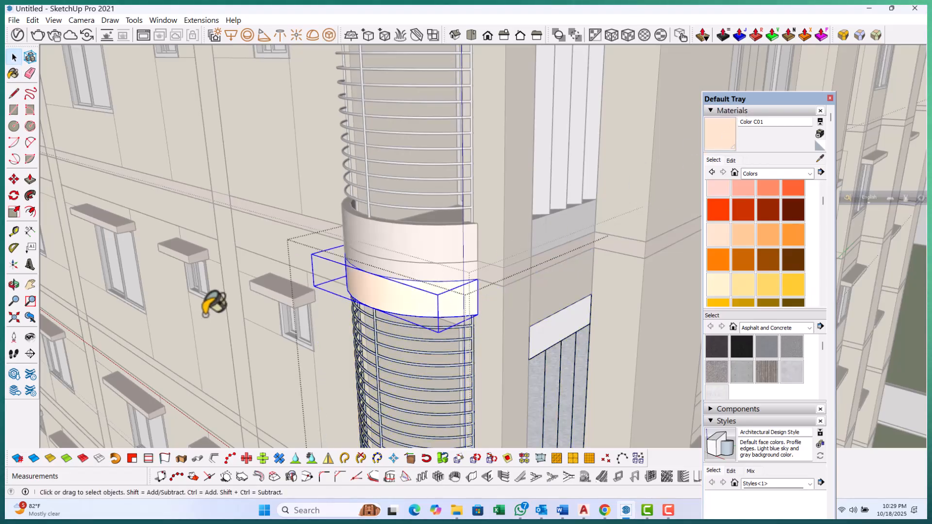
scroll(322, 249, "down", 10)
key("Escape")
key("Escape")
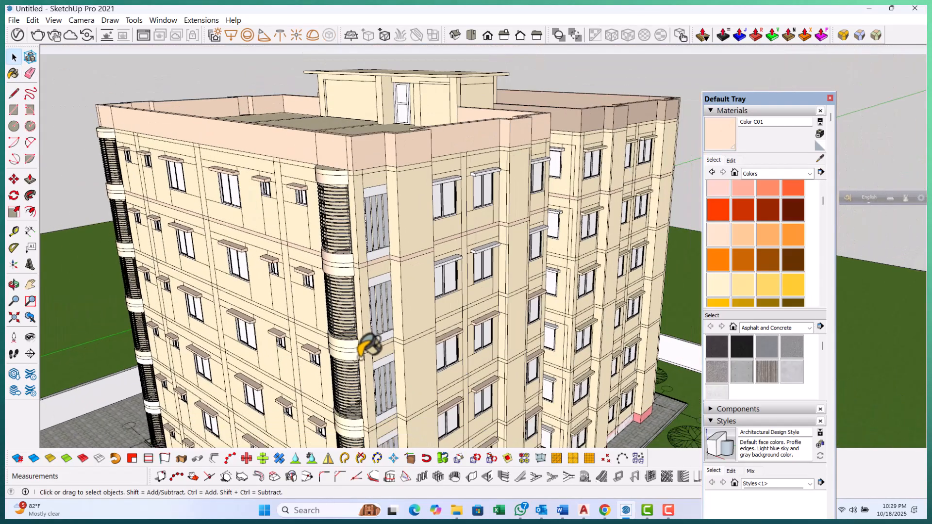
Open the top panel of the louvred opening beside the balcony and paint it with Color C01
scroll(369, 344, "up", 3)
scroll(402, 104, "up", 6)
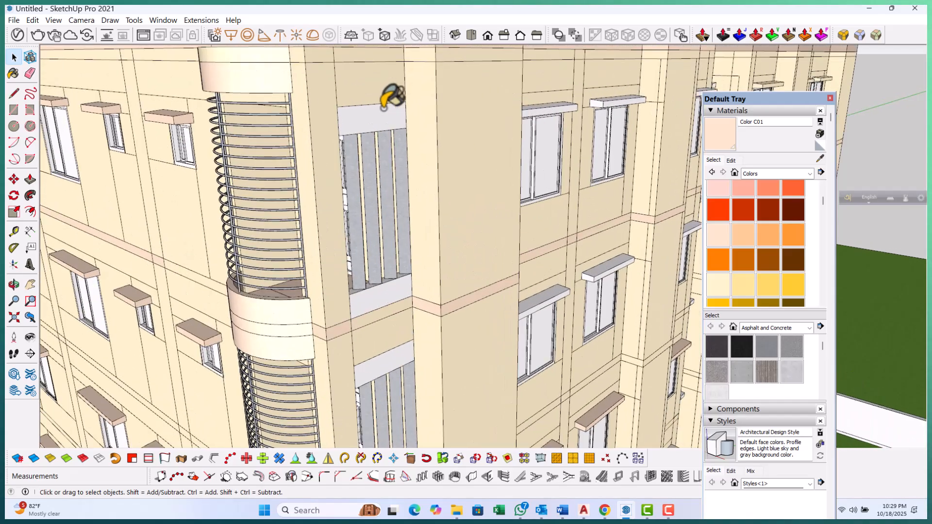
scroll(384, 108, "up", 2)
double_click(378, 123)
double_click(379, 123)
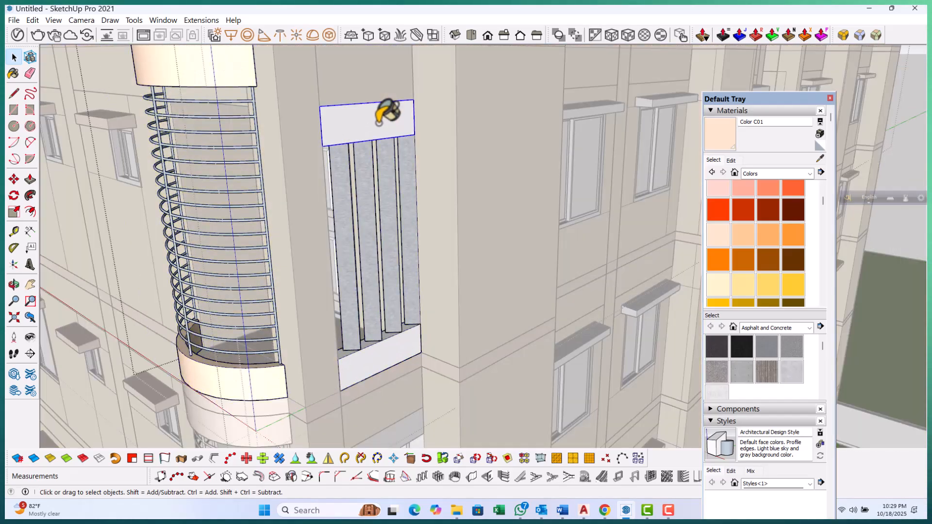
left_click(372, 128)
scroll(375, 118, "down", 4)
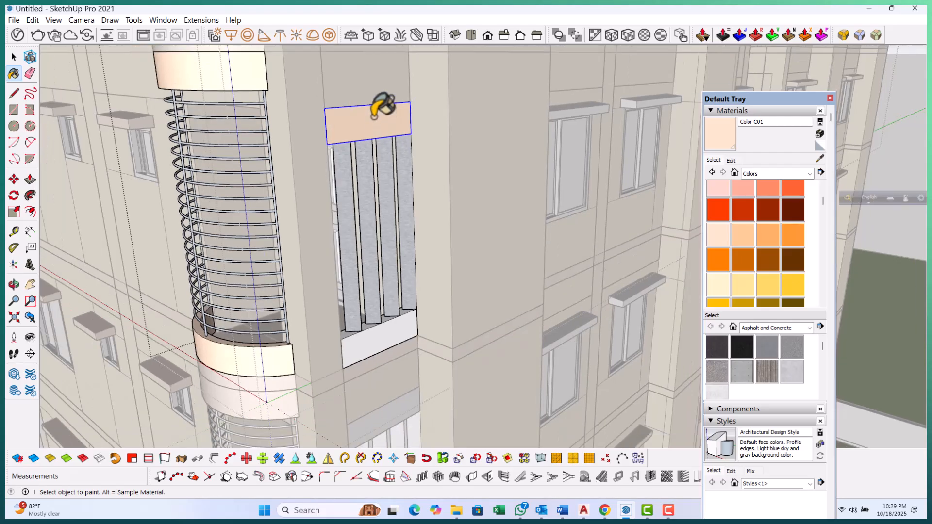
key("space")
scroll(371, 257, "up", 3)
key("Escape")
Open the bottom panel of the same louvred opening and paint it with Color C01
double_click(368, 243)
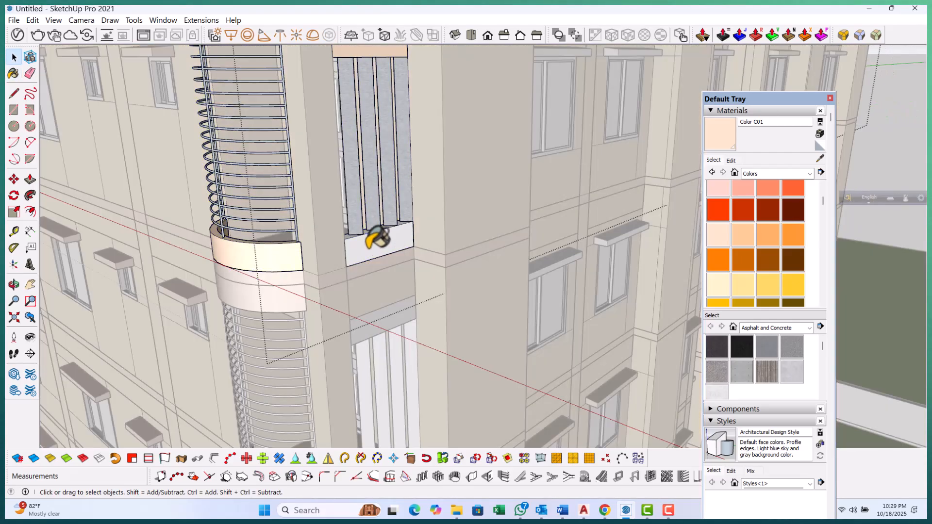
double_click(368, 241)
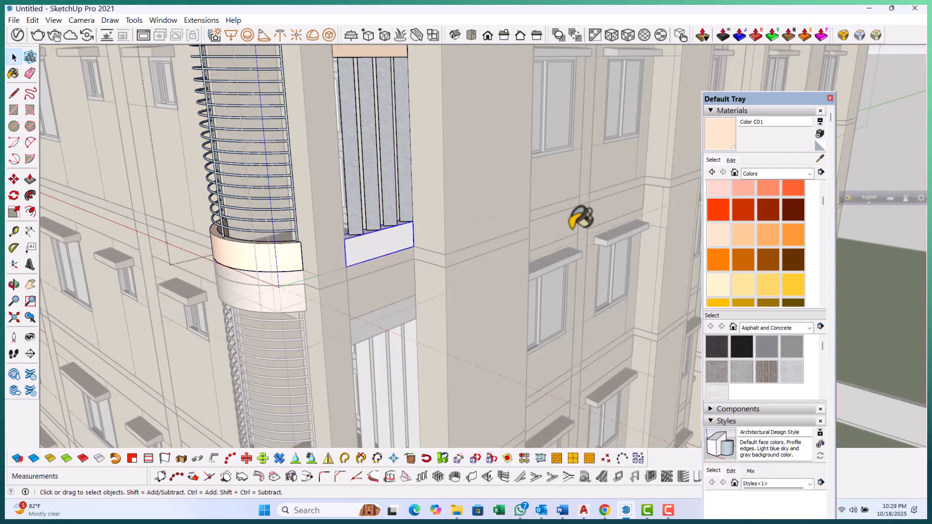
left_click(721, 134)
left_click(367, 255)
key("space")
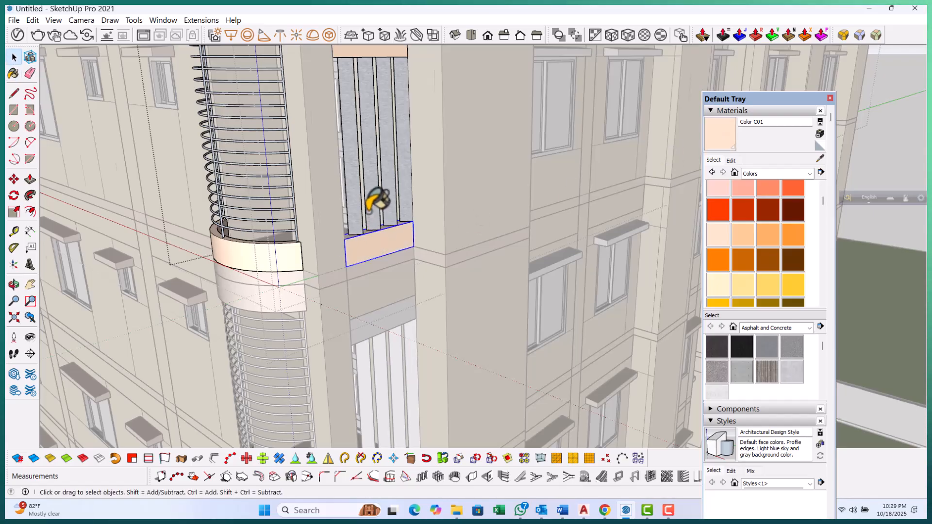
scroll(372, 209, "down", 4)
key("Escape")
scroll(384, 335, "up", 2)
scroll(383, 335, "up", 5)
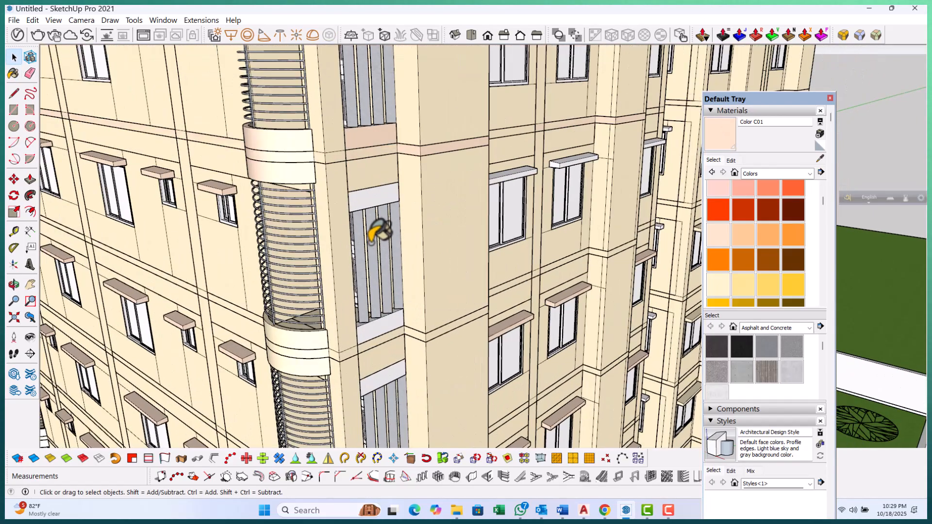
Paint the top panel of the louvred opening on the floor below with Color C01
double_click(372, 178)
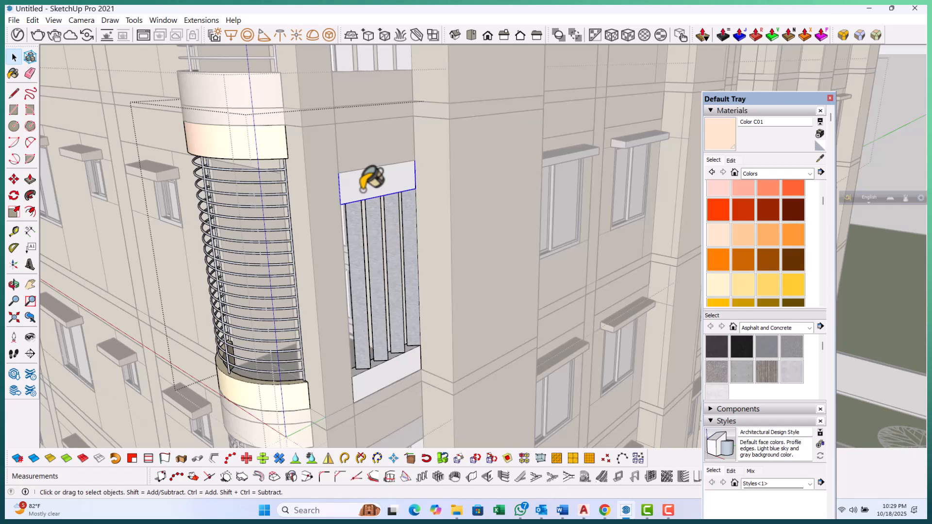
double_click(372, 179)
key("Escape")
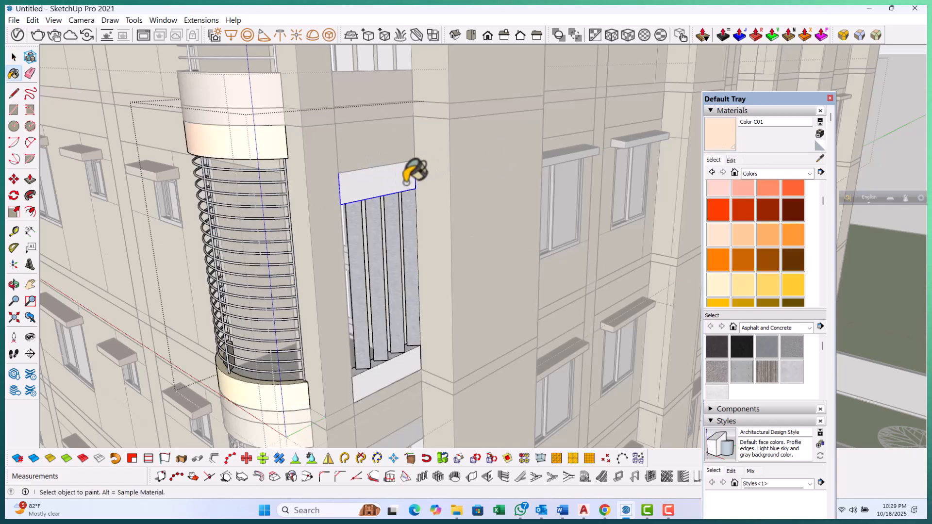
left_click(387, 185)
key("space")
scroll(388, 172, "down", 3)
key("Escape")
scroll(388, 336, "up", 4)
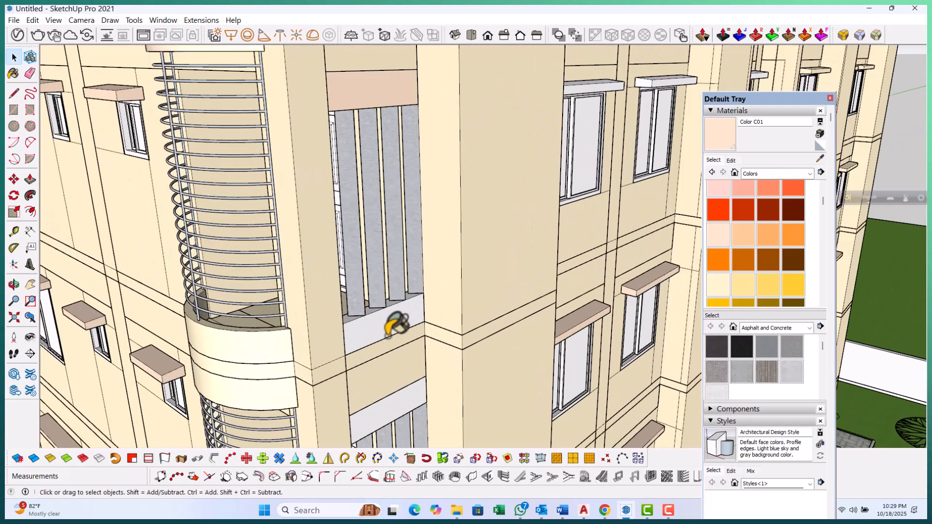
scroll(389, 336, "up", 1)
Open that opening's bottom panel and paint it with Color C01
double_click(373, 329)
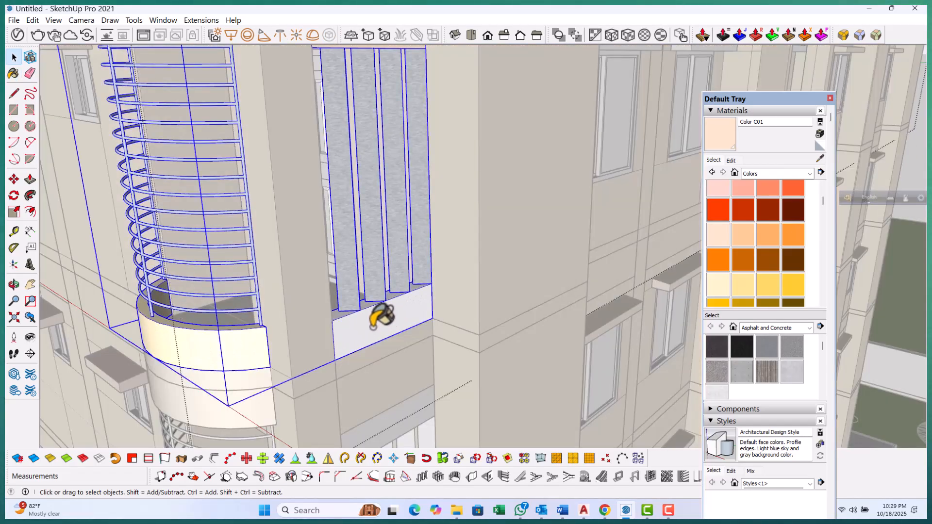
double_click(373, 326)
left_click(374, 325)
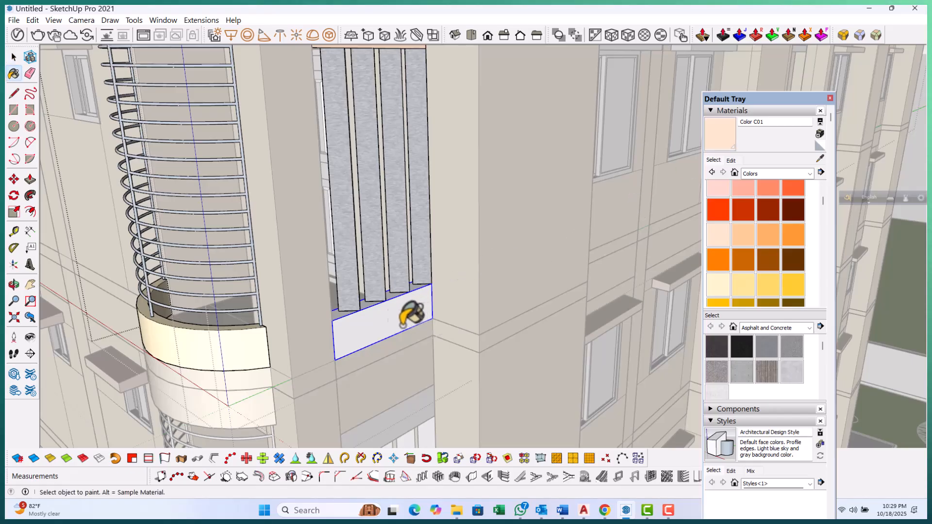
left_click(388, 305)
key("space")
scroll(344, 201, "down", 2)
key("Escape")
key("Escape")
scroll(346, 199, "down", 3)
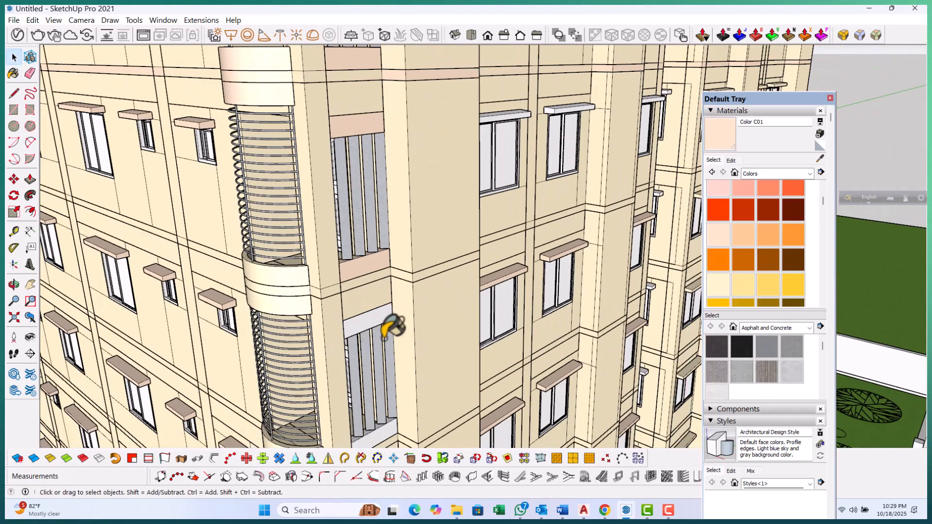
scroll(359, 330, "up", 2)
scroll(365, 313, "up", 3)
Open the top panel of the next louvred opening down and paint it with Color C01
double_click(362, 308)
left_click(362, 308)
double_click(361, 306)
left_click(364, 302)
left_click(724, 130)
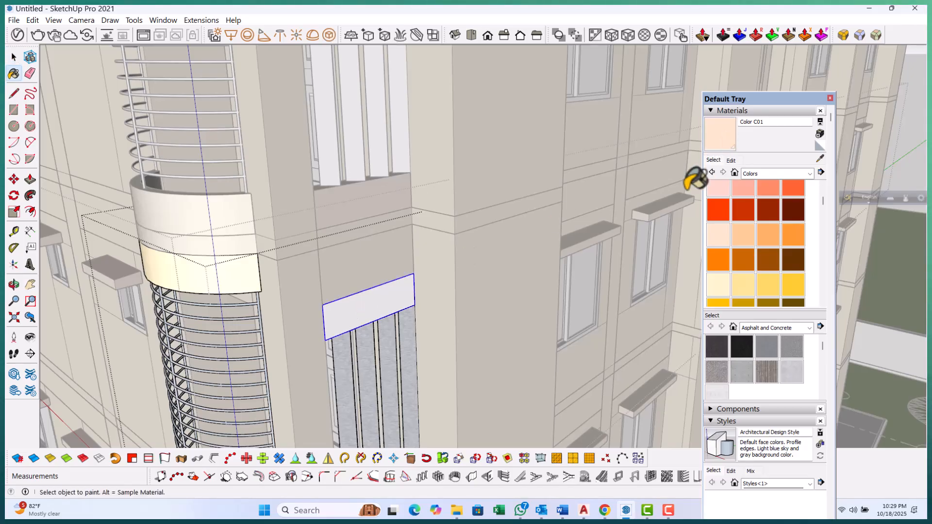
key("space")
scroll(399, 222, "down", 2)
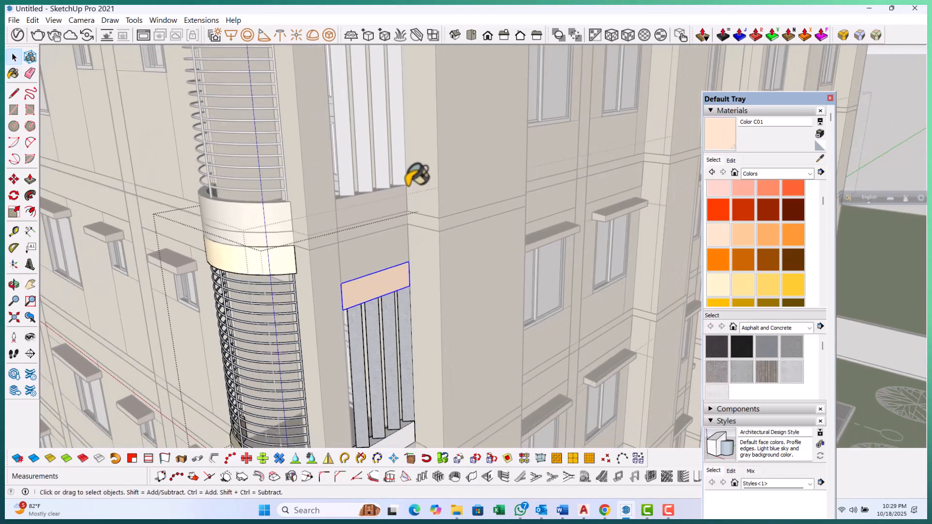
key("Escape")
key("Escape")
scroll(396, 174, "down", 4)
scroll(406, 364, "up", 1)
scroll(413, 357, "up", 6)
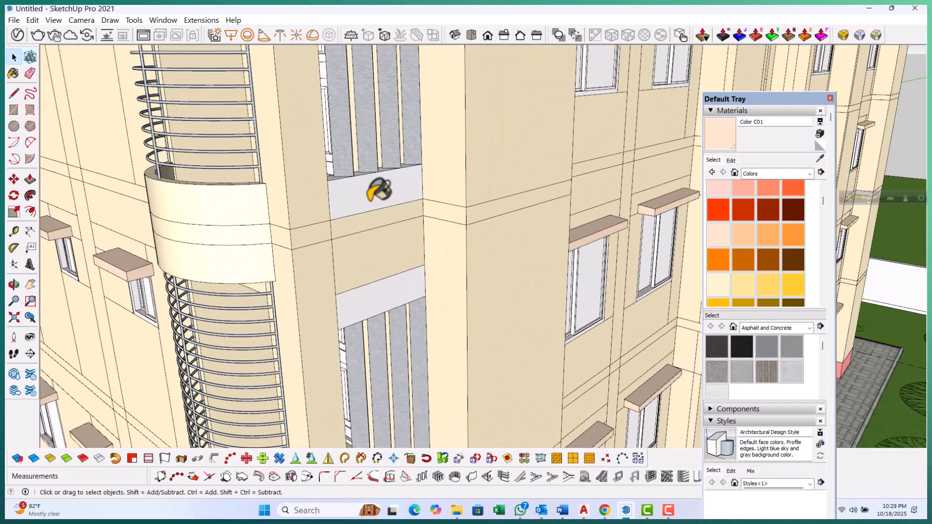
Open that louvred opening's bottom panel and paint it with Color C01
double_click(379, 191)
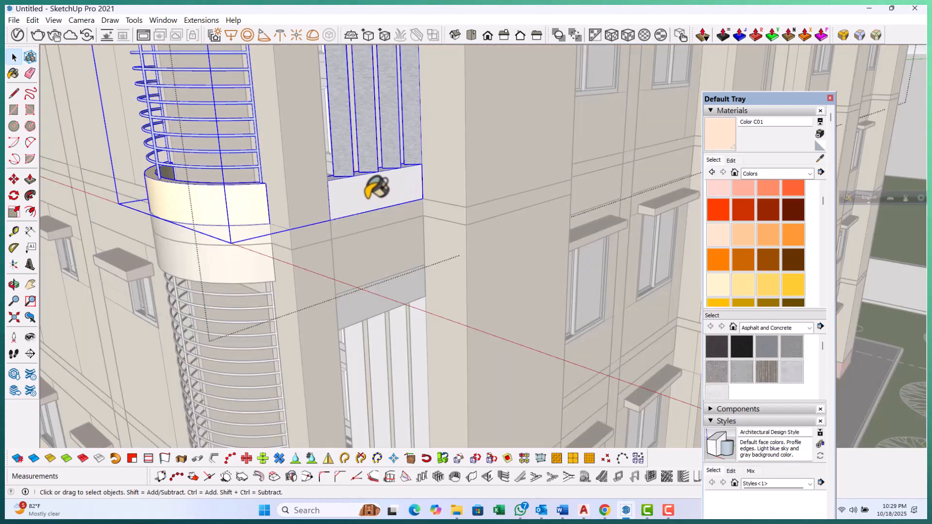
double_click(376, 188)
left_click(725, 133)
left_click(378, 184)
scroll(373, 141, "down", 1)
key("Escape")
key("Escape")
scroll(383, 138, "down", 5)
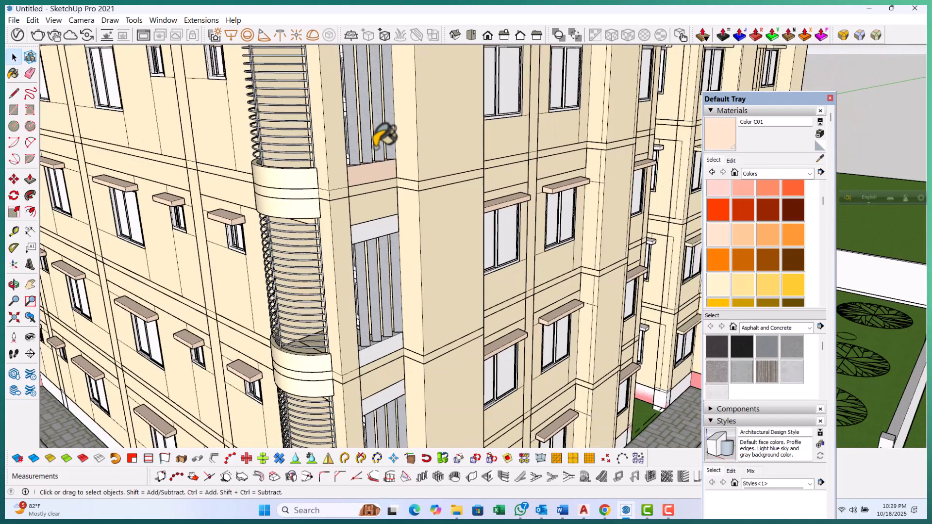
scroll(371, 210, "up", 3)
scroll(368, 190, "up", 3)
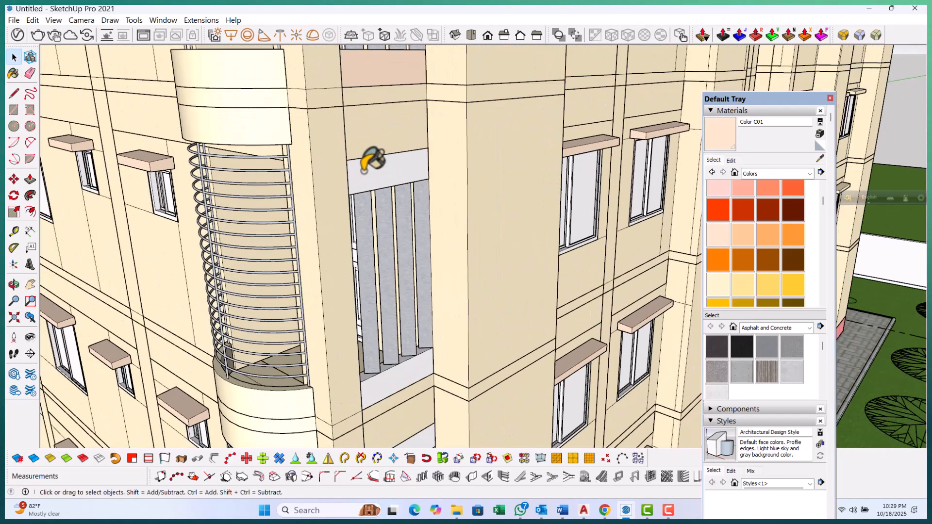
Paint the top panel of another louvred opening with Color C01
double_click(364, 172)
double_click(379, 175)
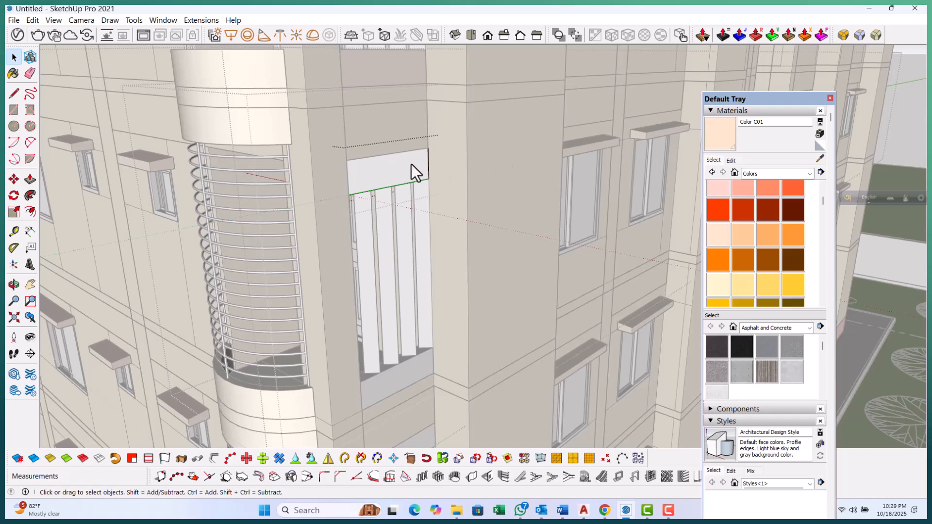
key("Escape")
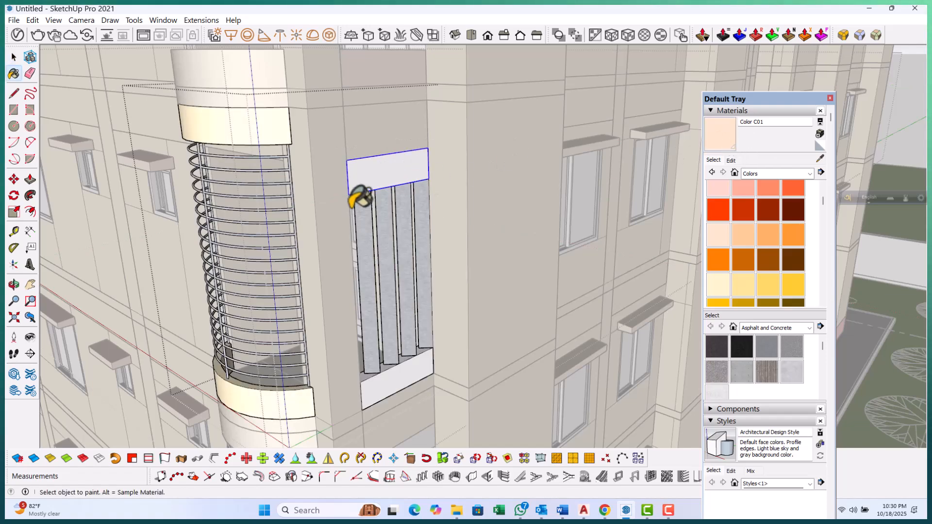
left_click(377, 184)
key("space")
scroll(390, 171, "down", 3)
key("Escape")
scroll(394, 304, "up", 4)
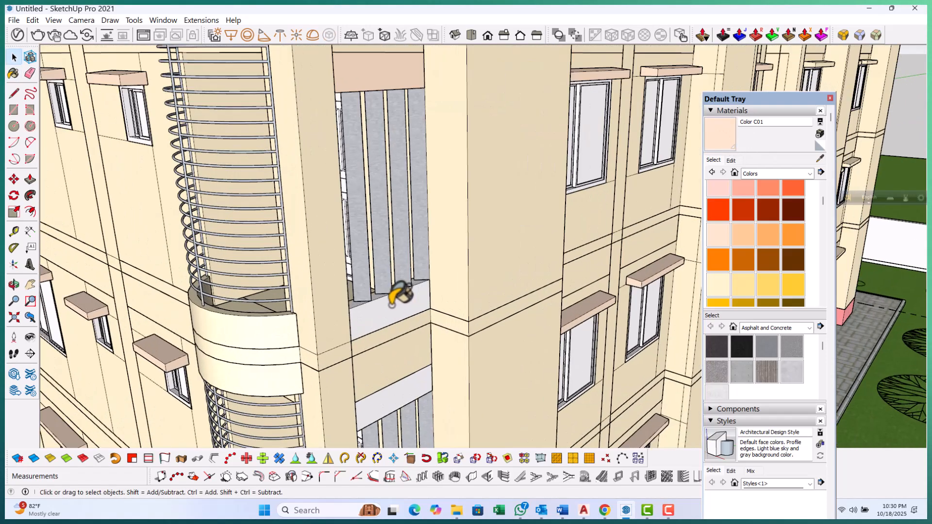
Open that opening's bottom panel and paint it with Color C01
left_click(392, 304)
double_click(392, 305)
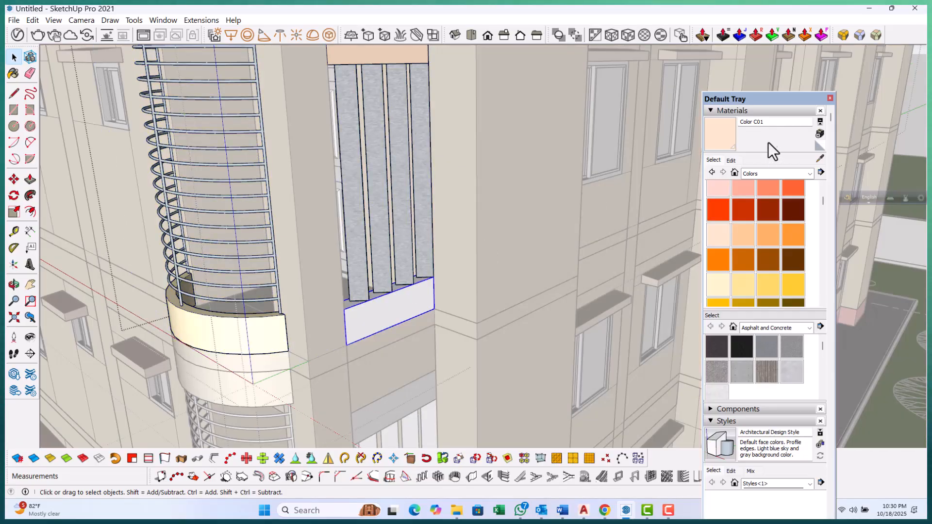
left_click(724, 136)
key("space")
scroll(398, 281, "down", 8)
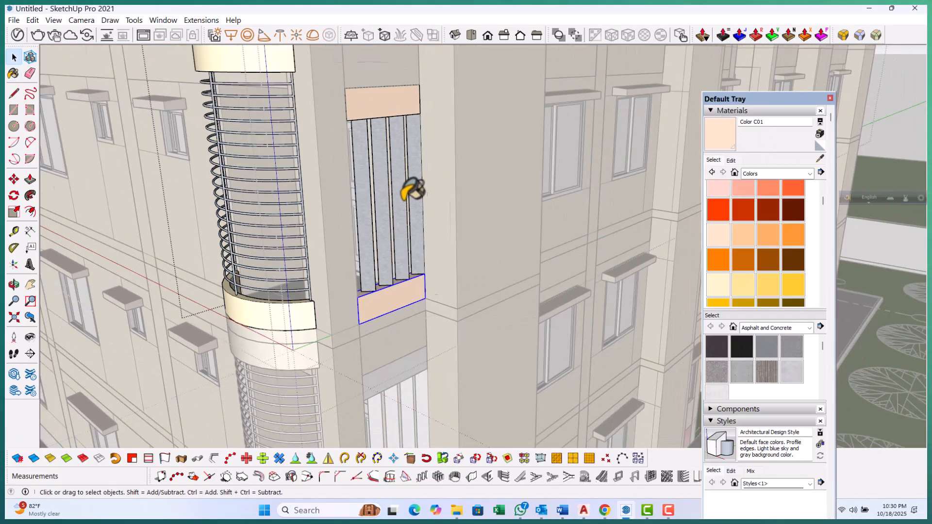
Open the top panel of another louvred opening and paint it with Color C01
key("Escape")
scroll(396, 296, "up", 6)
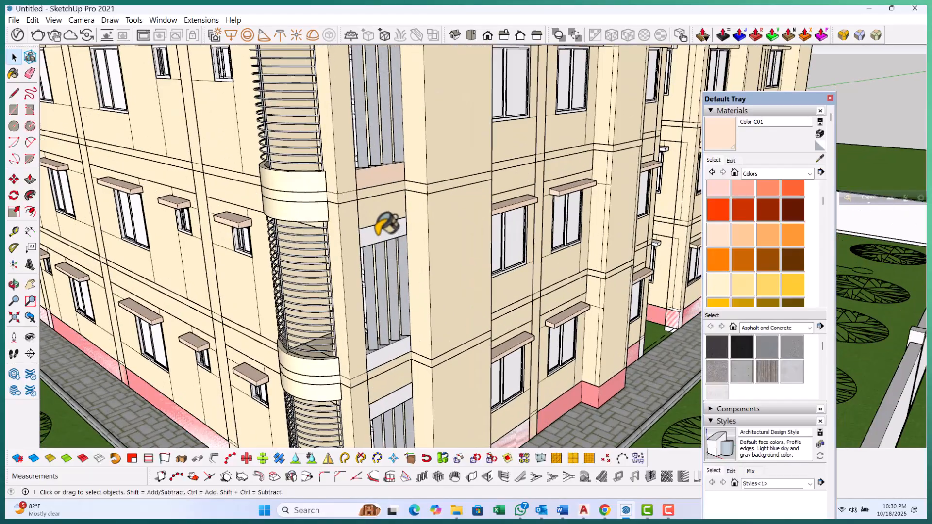
double_click(388, 232)
double_click(389, 225)
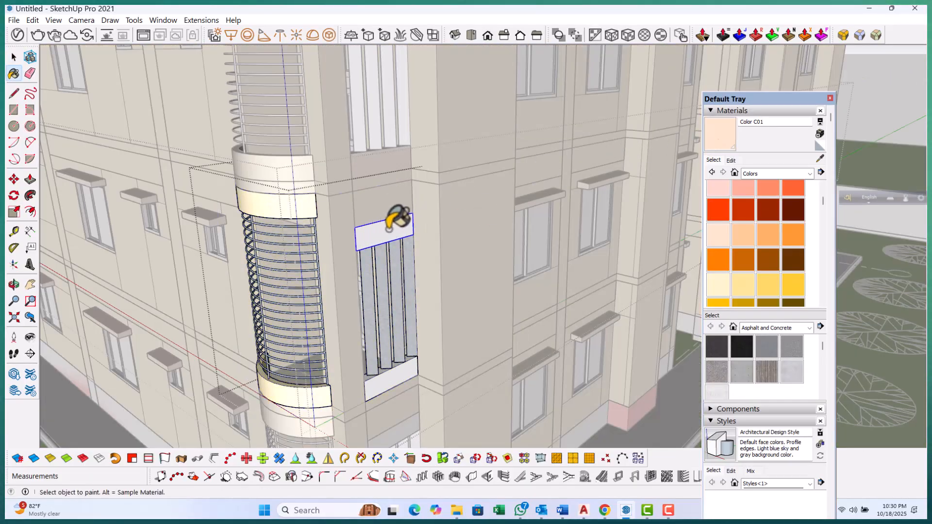
left_click(383, 232)
Open that opening's bottom panel and paint it with Color C01
key("space")
scroll(406, 203, "down", 5)
key("Escape")
scroll(399, 302, "up", 6)
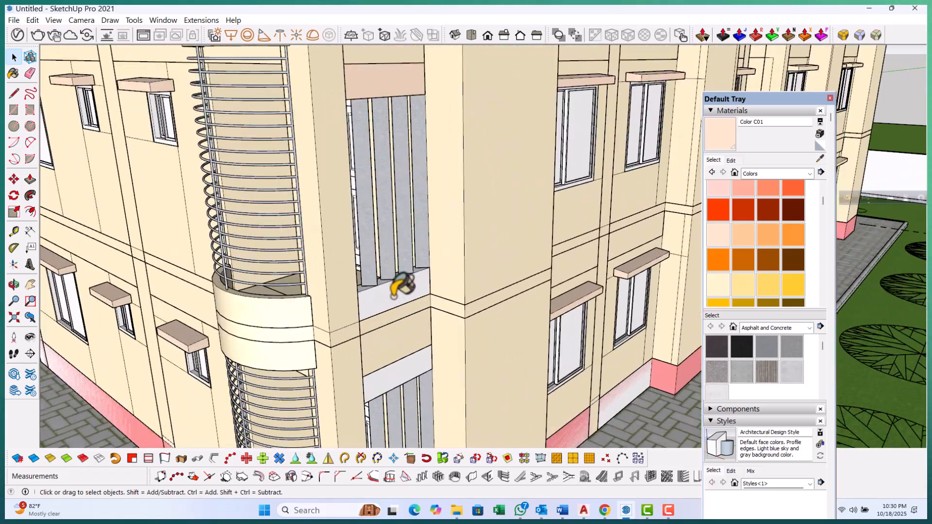
double_click(394, 294)
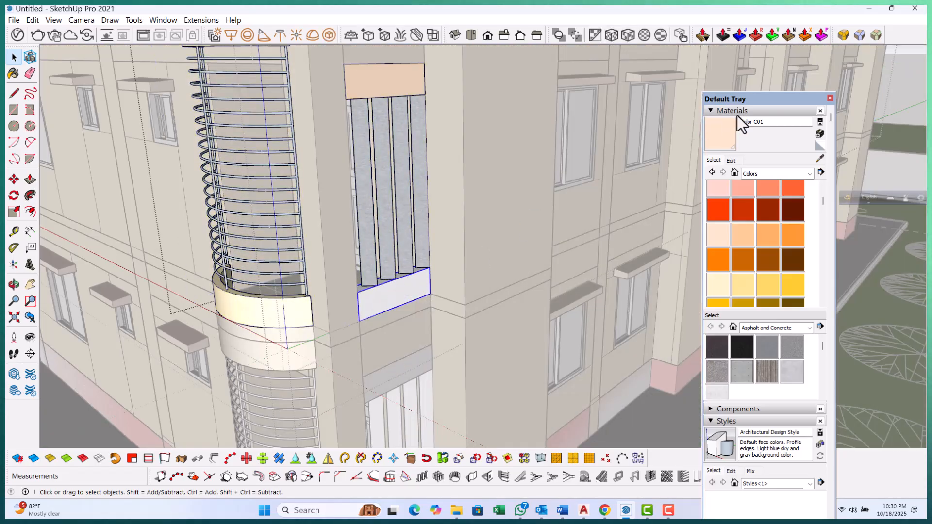
left_click(395, 294)
Paint the top panel of the louvred opening on the floor above with Color C01
key("space")
key("Escape")
scroll(387, 183, "down", 6)
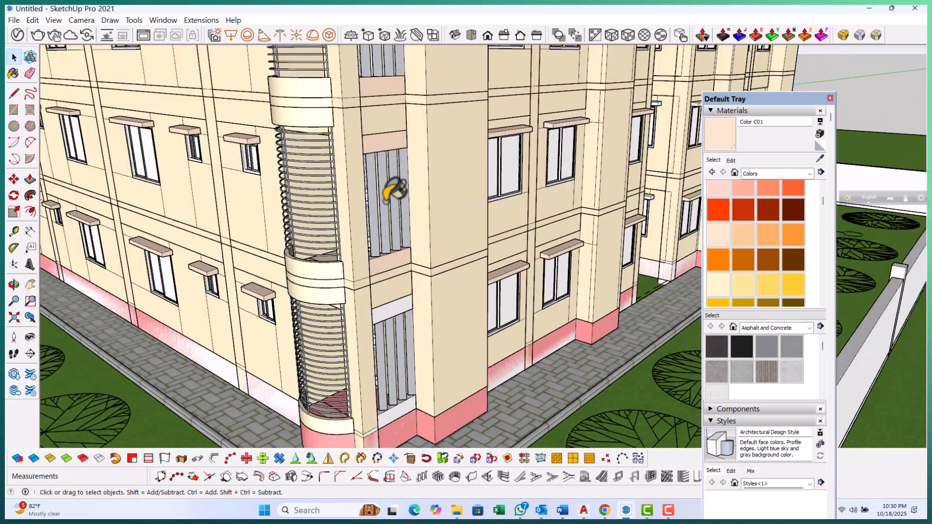
scroll(398, 296, "up", 5)
scroll(393, 271, "up", 3)
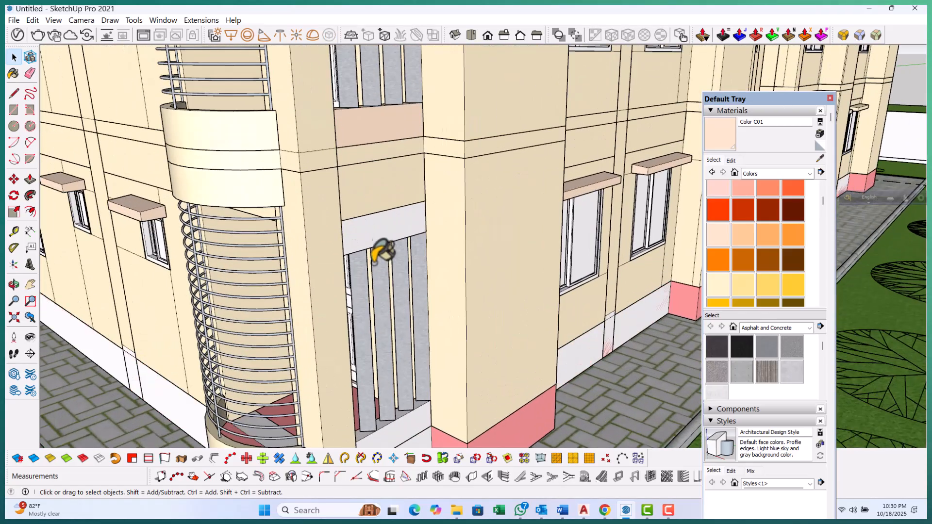
double_click(375, 226)
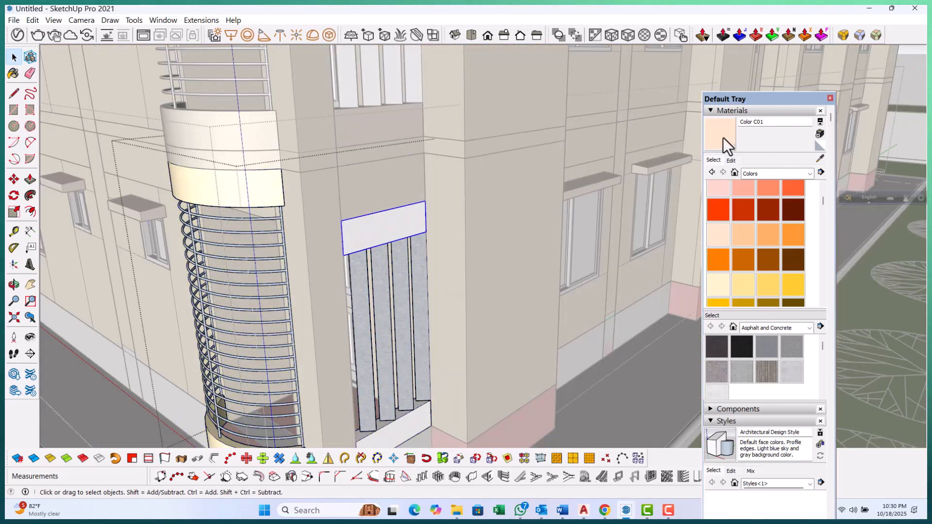
Open that opening's bottom panel and paint it with Color C01
key("space")
key("Escape")
scroll(391, 216, "down", 6)
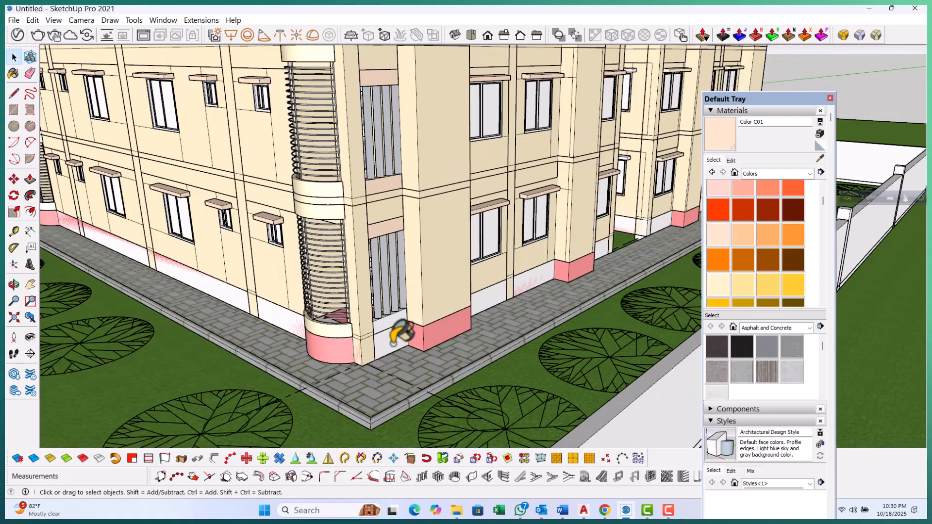
scroll(388, 315, "up", 5)
double_click(388, 304)
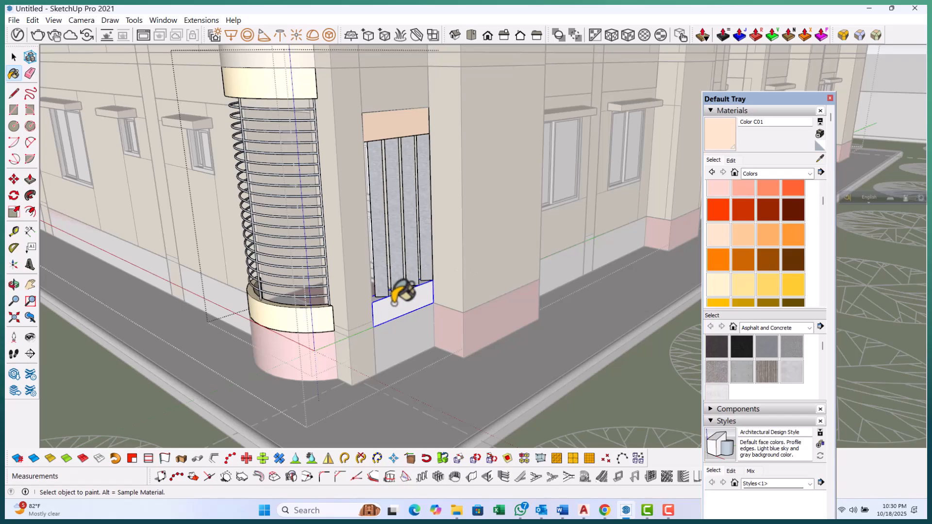
Open the upper ring of a balcony on another corner and paint it with Color C01
key("space")
key("Escape")
scroll(397, 311, "down", 6)
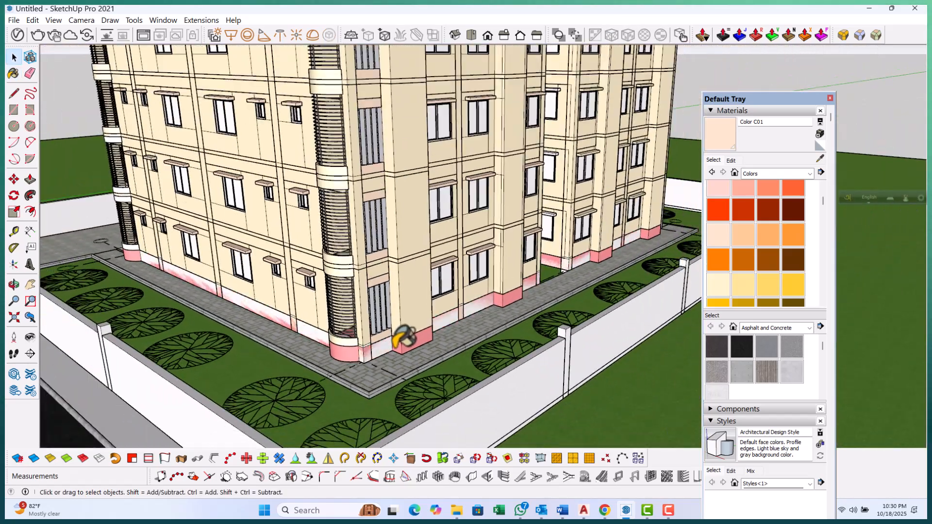
middle_click_drag(402, 337, 545, 140)
scroll(545, 139, "up", 10)
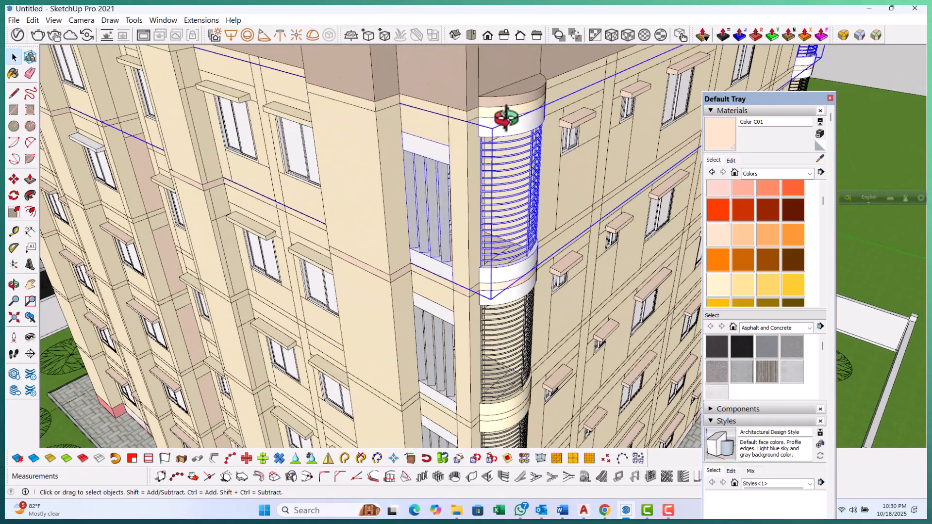
double_click(506, 117)
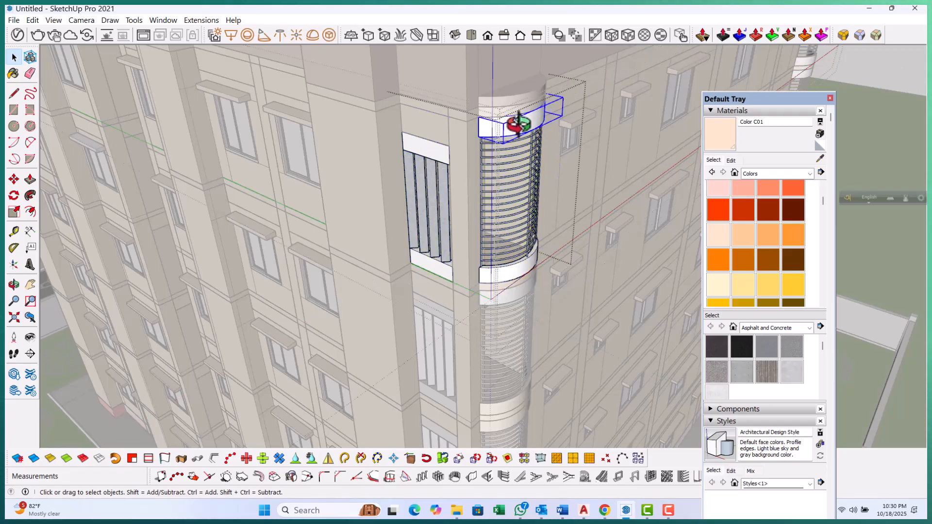
left_click(531, 121)
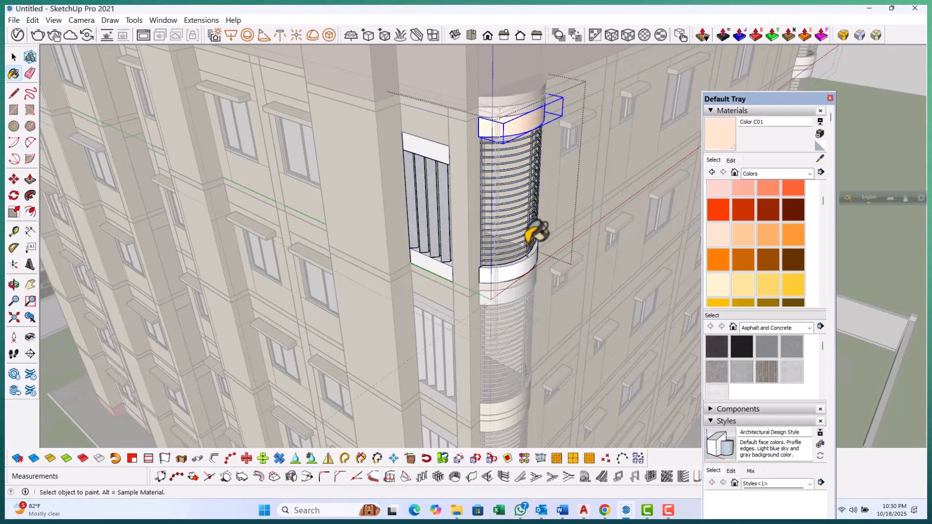
Paint the bottom panel of the adjacent louvred opening with Color C01
scroll(514, 264, "up", 2)
scroll(421, 272, "up", 3)
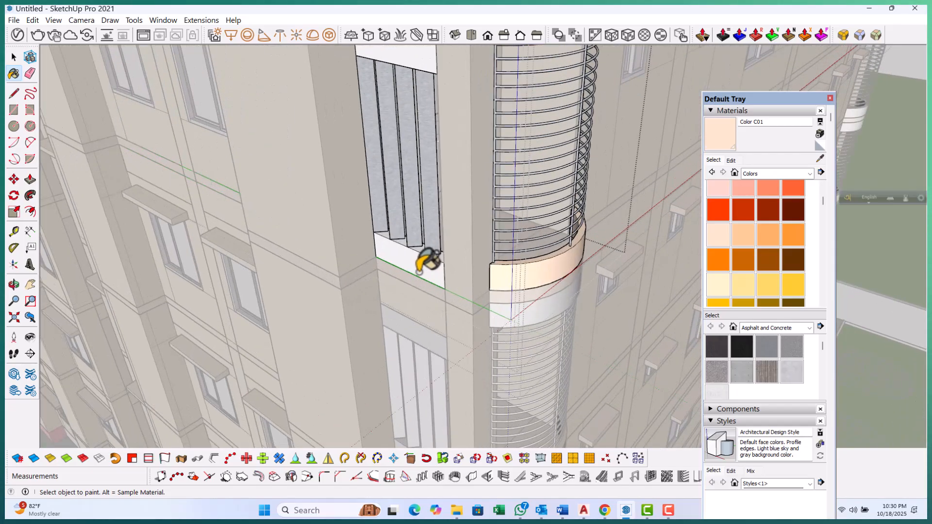
left_click(420, 272)
Paint that opening's top panel with Color C01
scroll(424, 273, "down", 3)
scroll(410, 123, "up", 2)
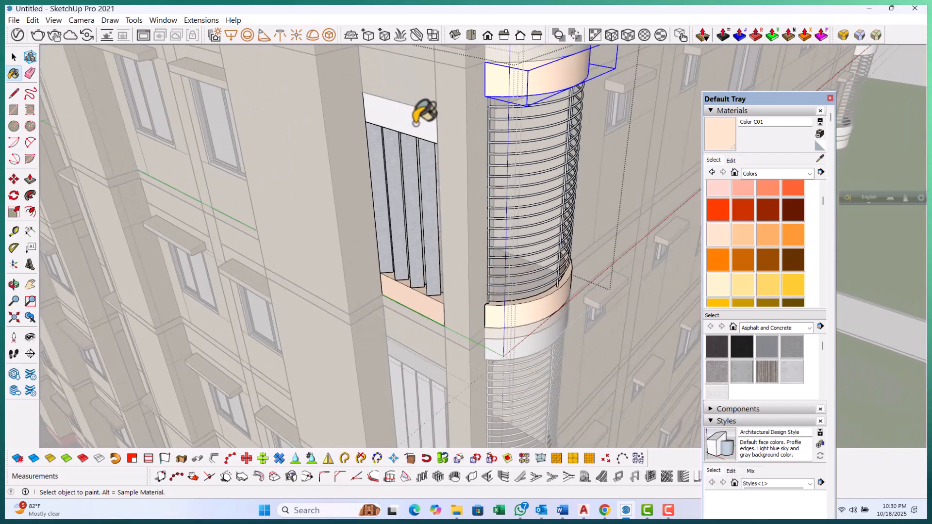
left_click(415, 122)
Open the ring of the next balcony up and paint it with Color C01
key("space")
scroll(416, 106, "down", 4)
left_click(419, 105)
scroll(499, 218, "up", 10)
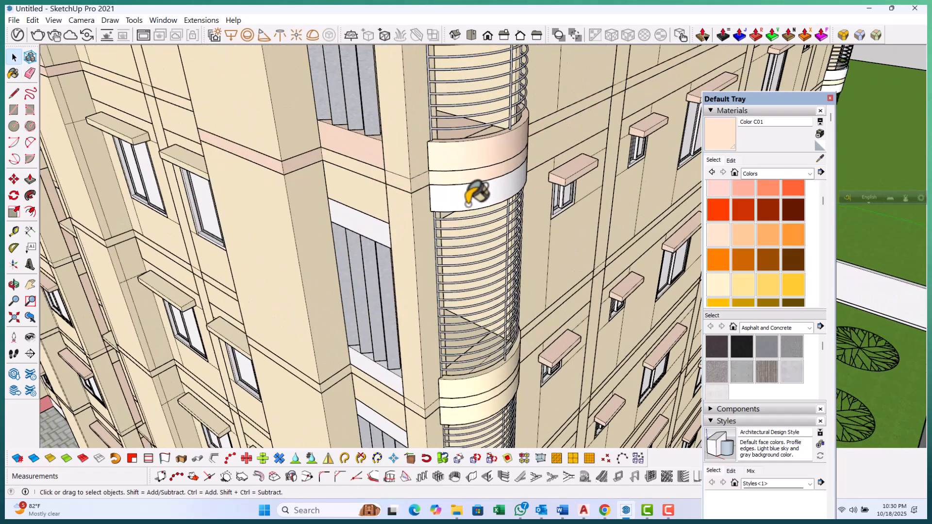
key("space")
left_click(478, 187)
double_click(470, 197)
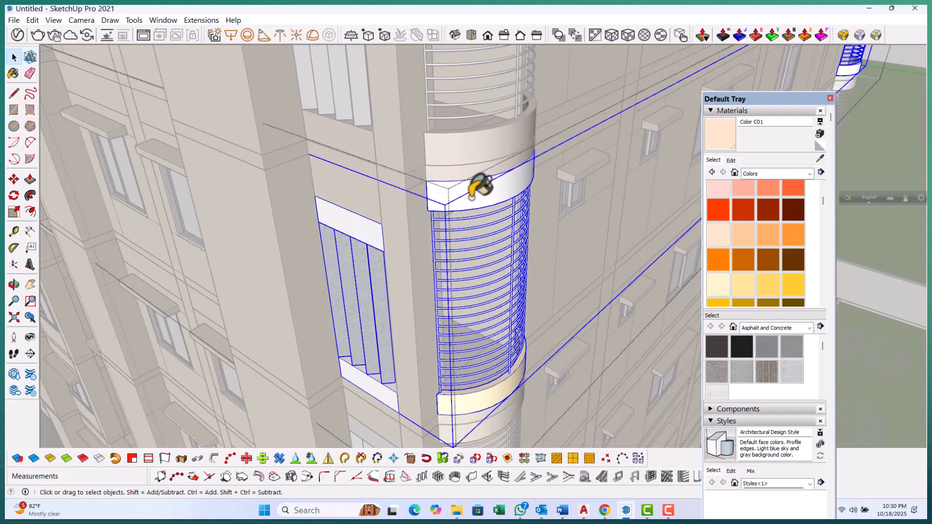
double_click(472, 197)
left_click(478, 192)
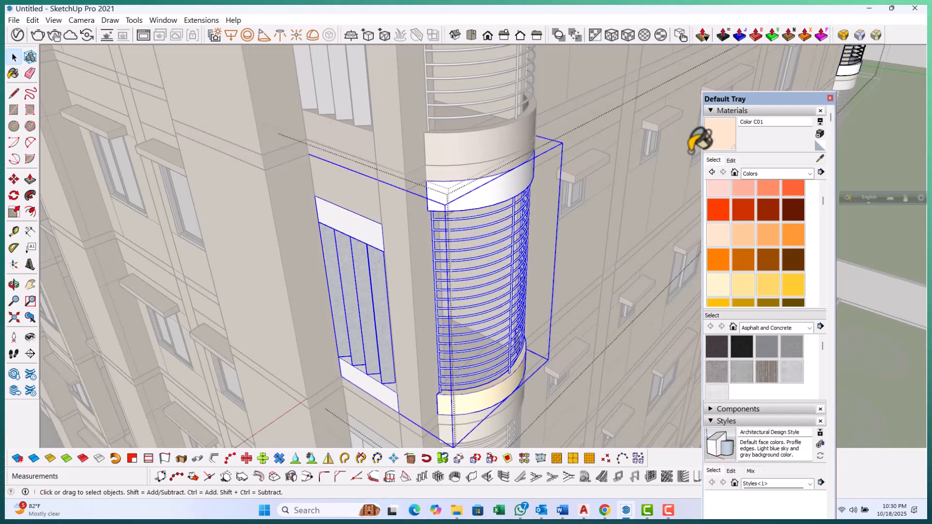
double_click(484, 179)
left_click(491, 188)
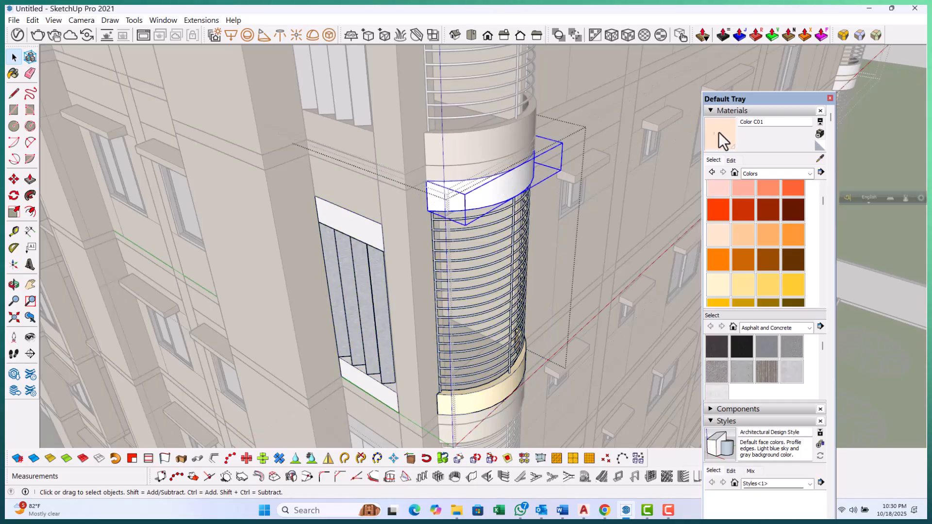
Paint the neighbouring louvred opening's top panel with Color C01
left_click(358, 231)
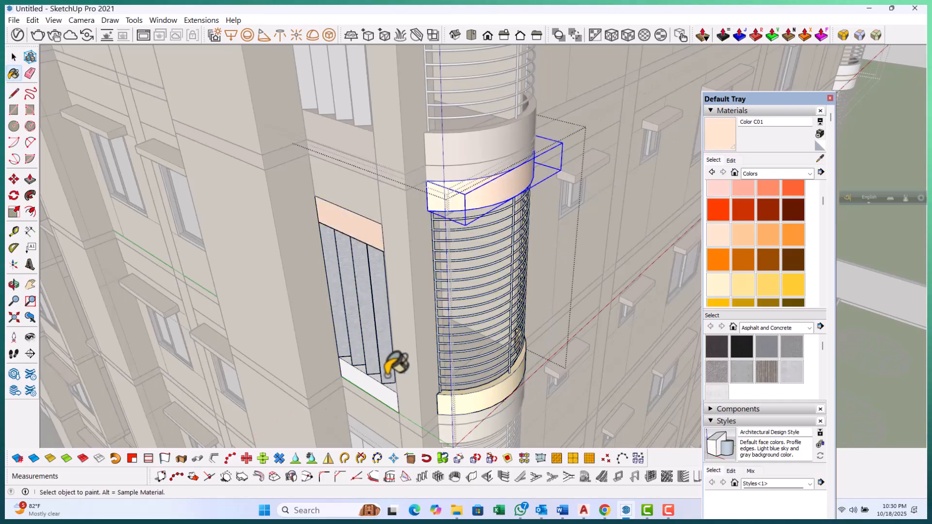
key("space")
scroll(363, 274, "down", 5)
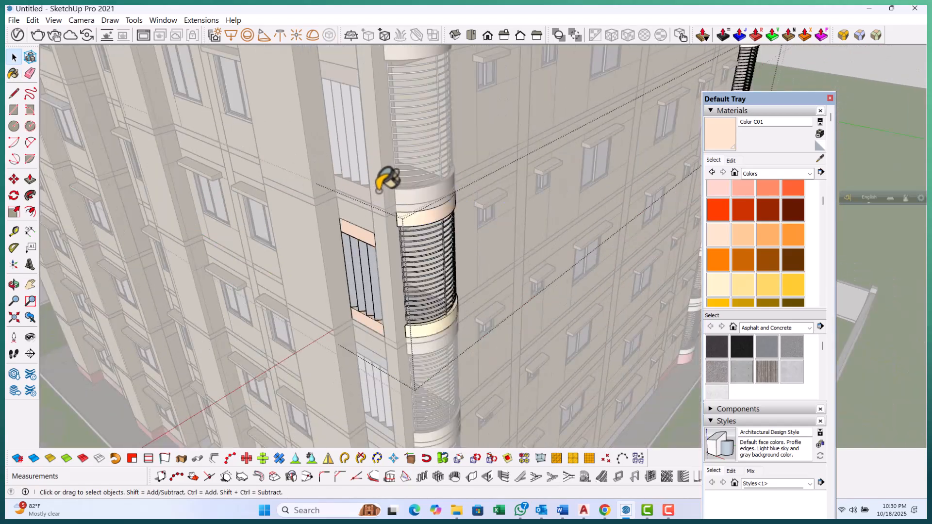
key("Escape")
key("Escape")
Open the top panel of a higher louvred opening and paint it with Color C01
scroll(405, 346, "up", 2)
middle_click_drag(410, 335, 443, 163)
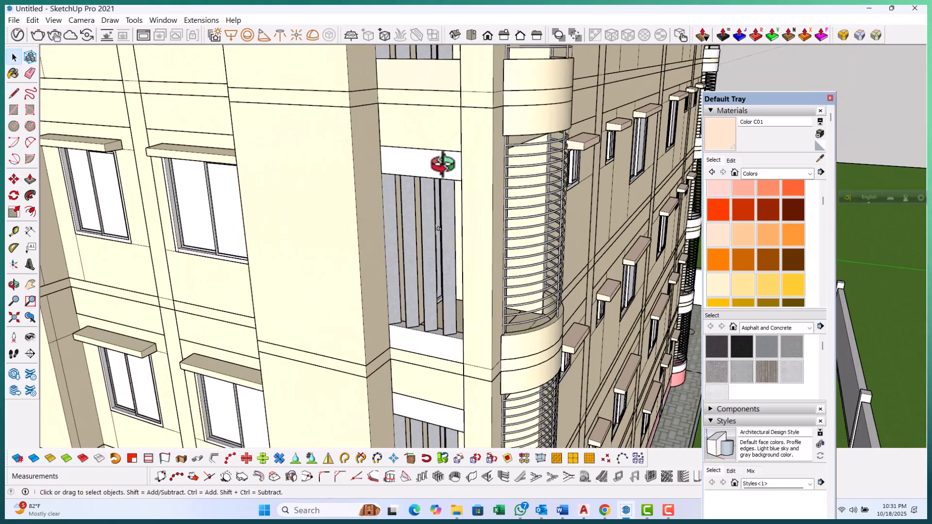
double_click(442, 163)
double_click(432, 165)
double_click(432, 165)
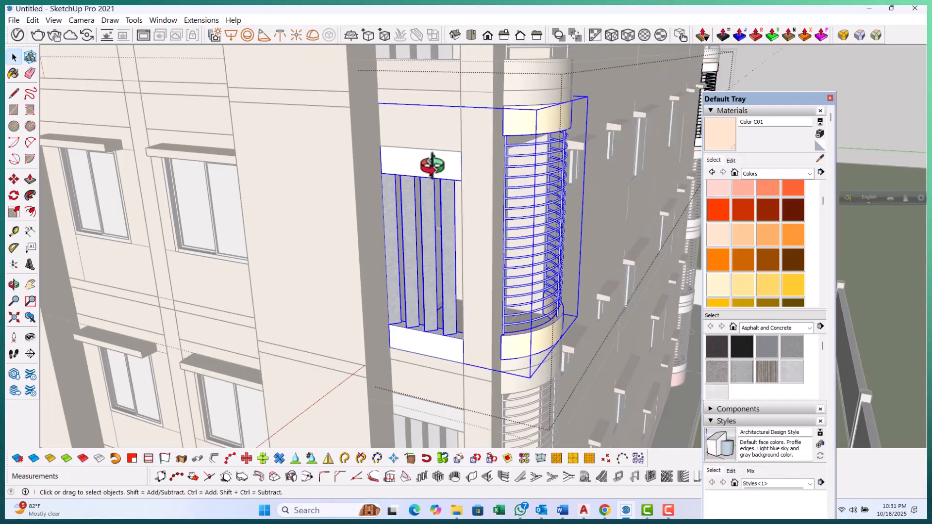
left_click(432, 163)
left_click(717, 145)
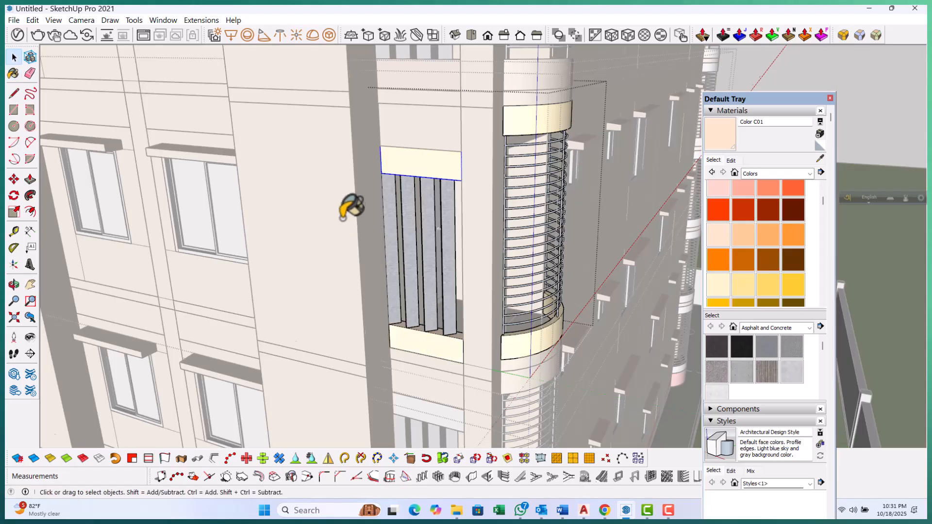
Open another louvred opening's top panel and paint it with Color C01
scroll(343, 216, "down", 4)
left_click(341, 168)
scroll(341, 167, "down", 3)
scroll(400, 325, "up", 2)
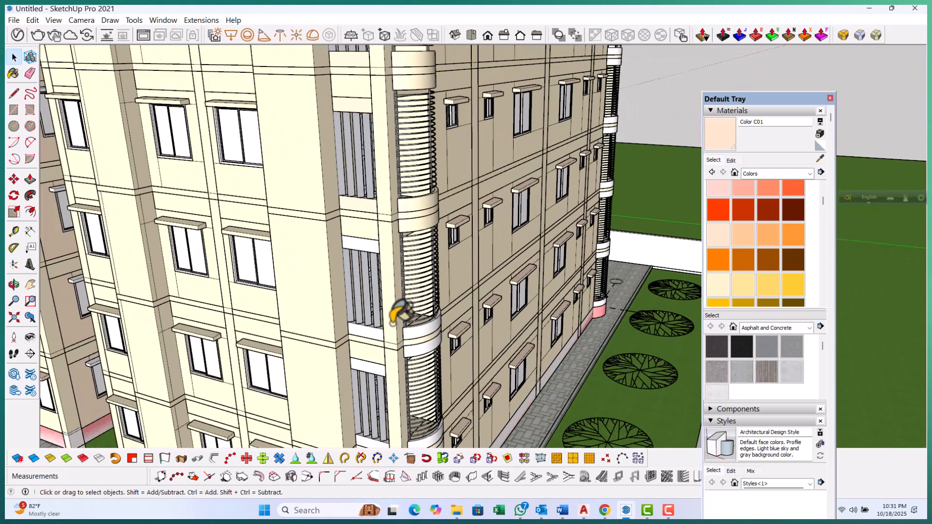
scroll(393, 322, "up", 4)
double_click(350, 202)
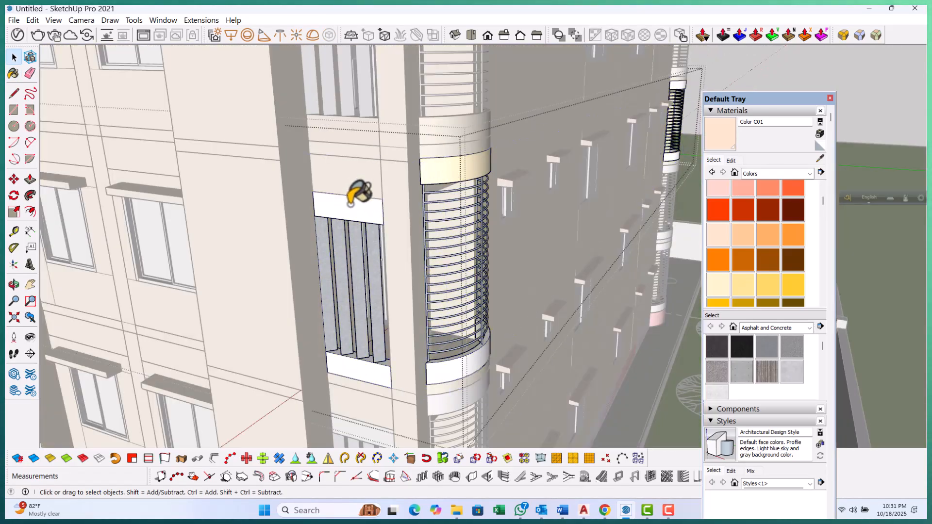
double_click(353, 203)
left_click(730, 140)
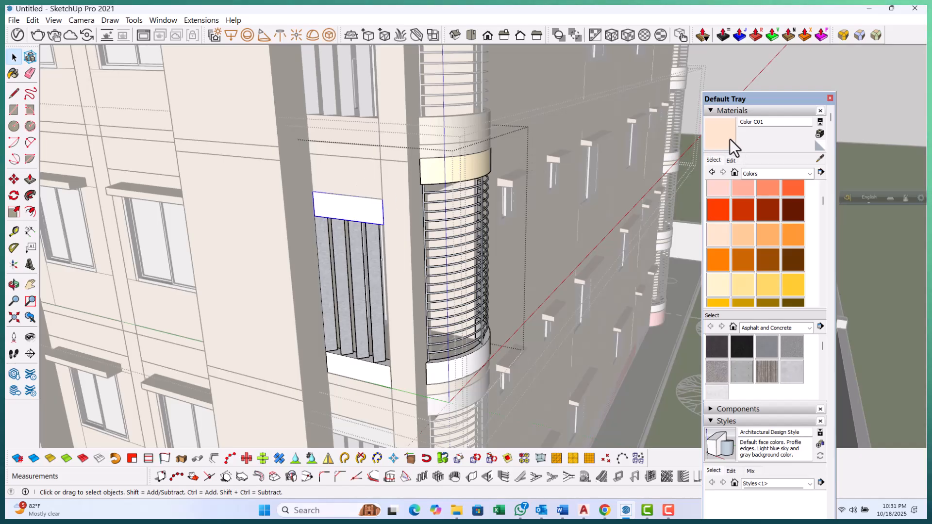
Paint that opening's bottom panel with Color C01
left_click(363, 376)
scroll(271, 244, "down", 3)
scroll(409, 351, "up", 4)
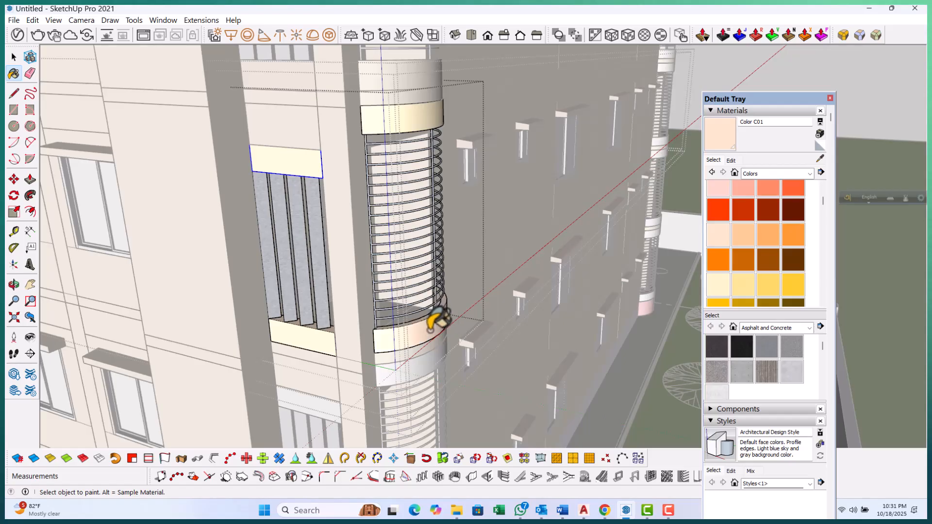
key("space")
scroll(437, 318, "down", 8)
key("Escape")
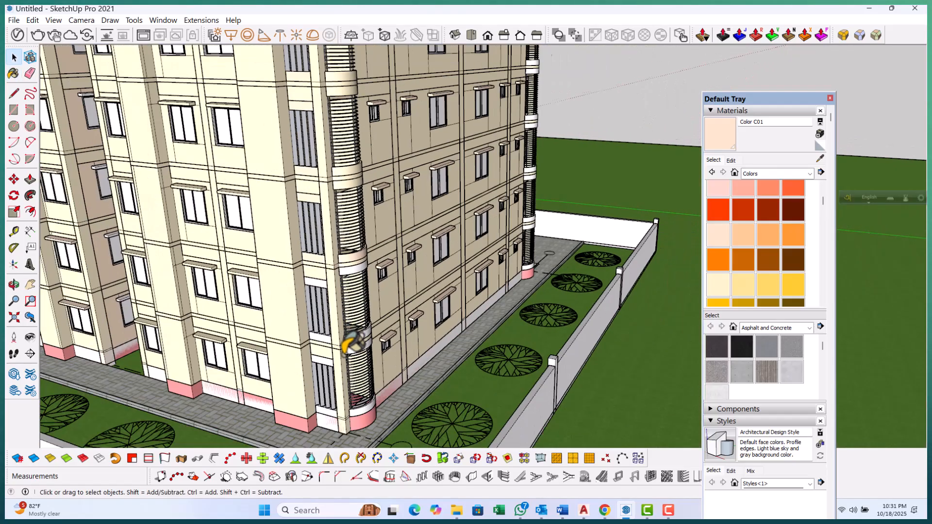
Open the top panel of the next louvred opening down and paint it with Color C01
scroll(334, 296, "up", 5)
double_click(299, 222)
double_click(299, 221)
left_click(300, 221)
double_click(304, 217)
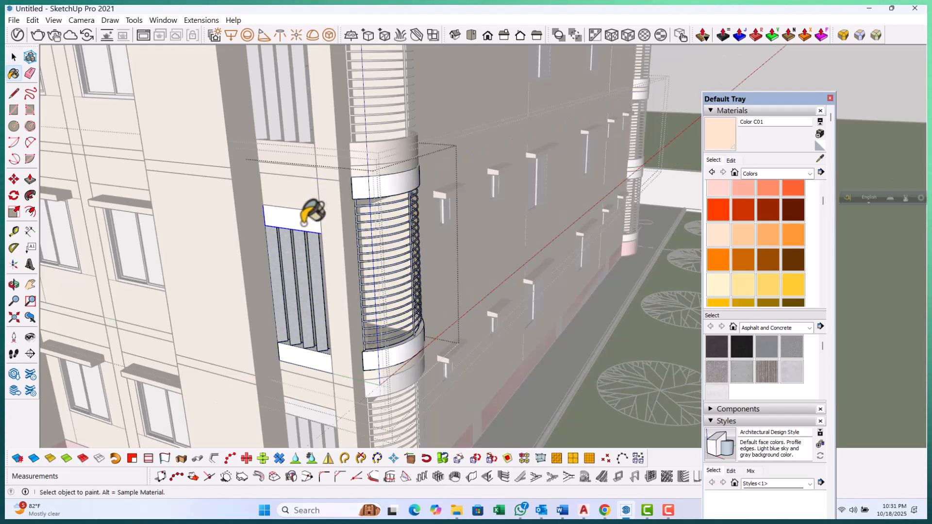
scroll(396, 171, "up", 3)
scroll(395, 337, "up", 3)
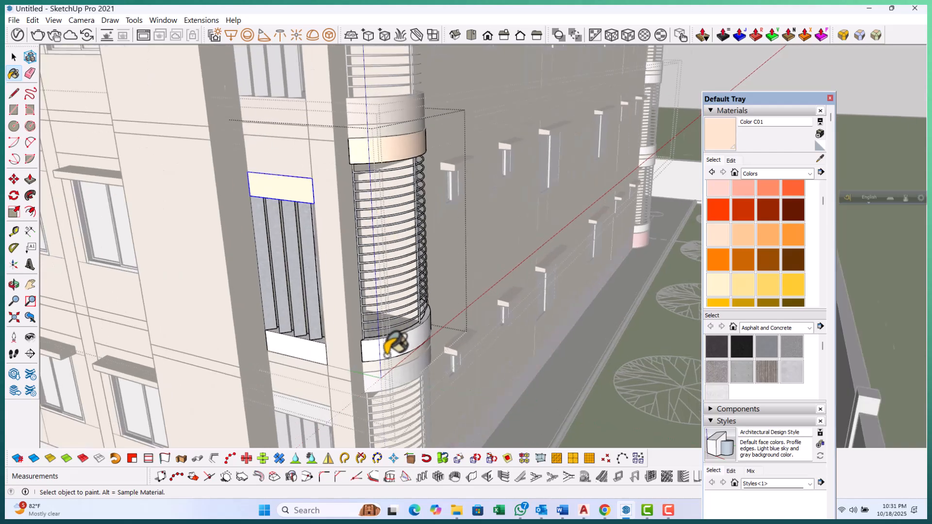
scroll(292, 355, "down", 8)
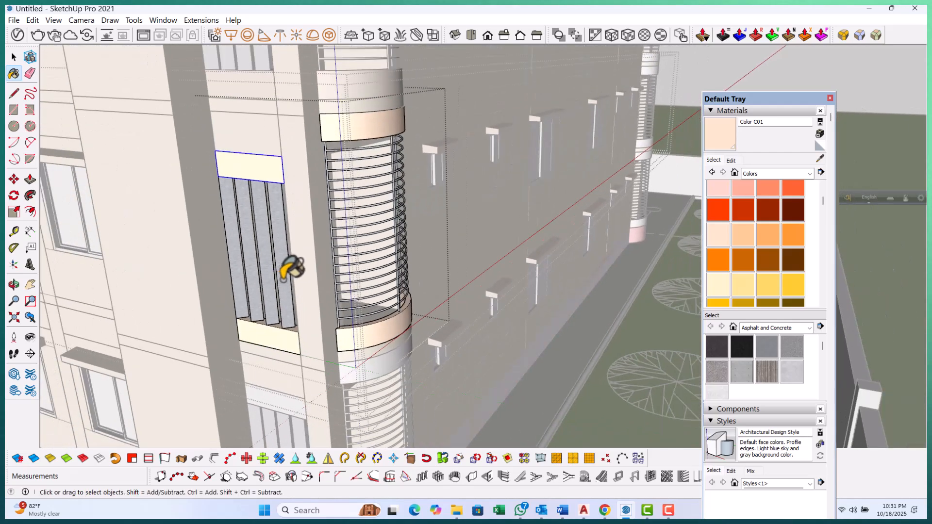
Open the ground-floor louvred opening's bottom panel and paint it with Color C01
key("space")
scroll(310, 335, "up", 8)
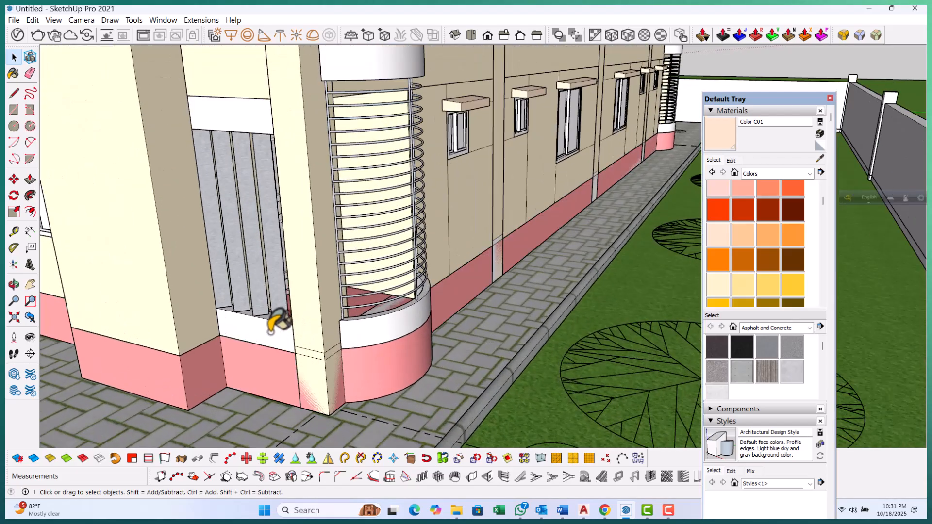
double_click(272, 330)
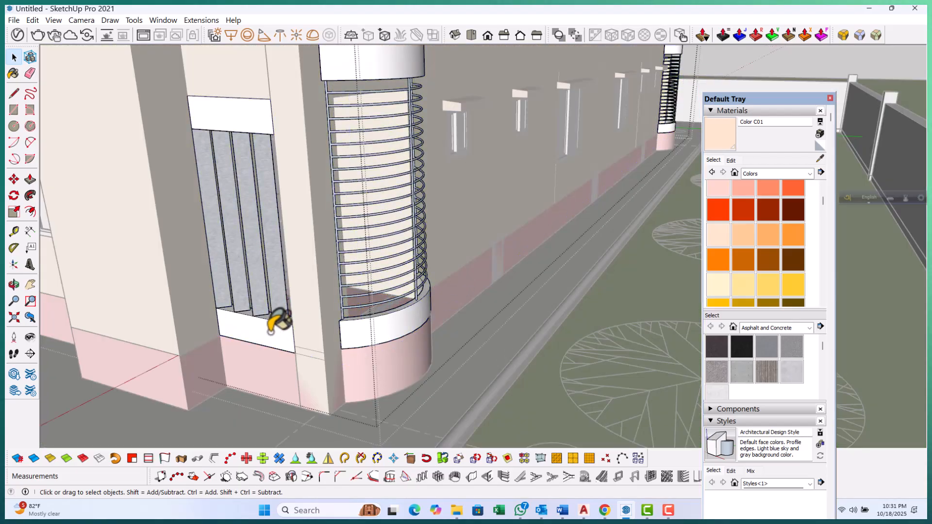
double_click(267, 334)
left_click(267, 333)
left_click(729, 136)
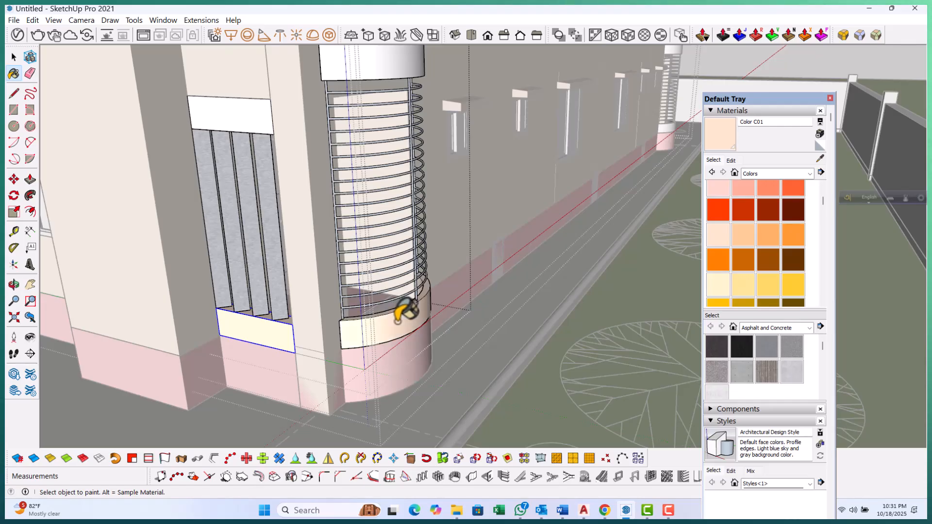
scroll(268, 231, "down", 5)
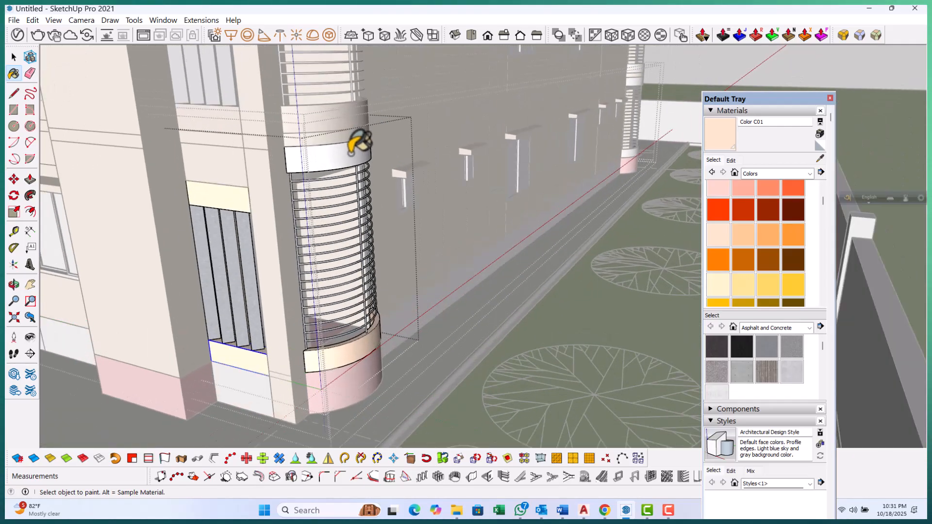
Open the top-floor curved louvred opening's top panel and paint it with Color C01
key("space")
scroll(358, 146, "down", 10)
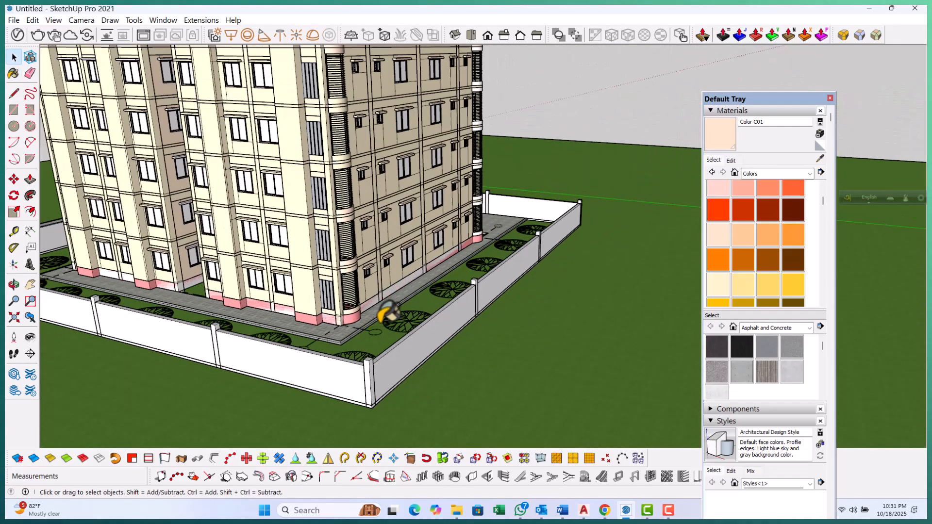
middle_click_drag(388, 315, 439, 212)
scroll(439, 212, "up", 10)
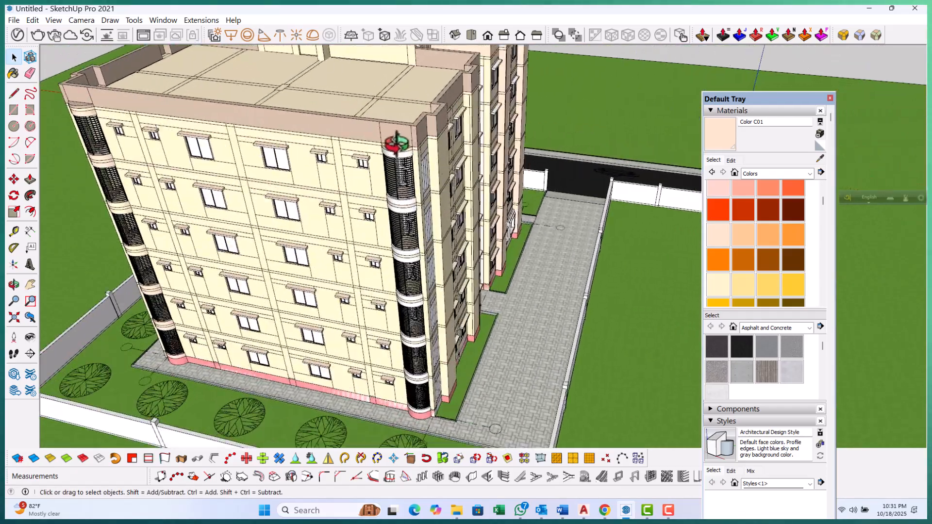
scroll(394, 164, "up", 5)
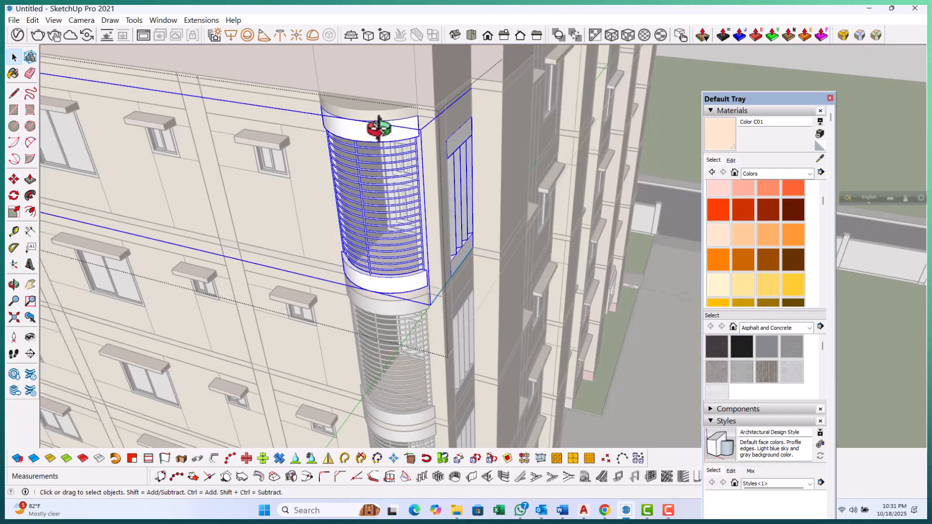
double_click(377, 126)
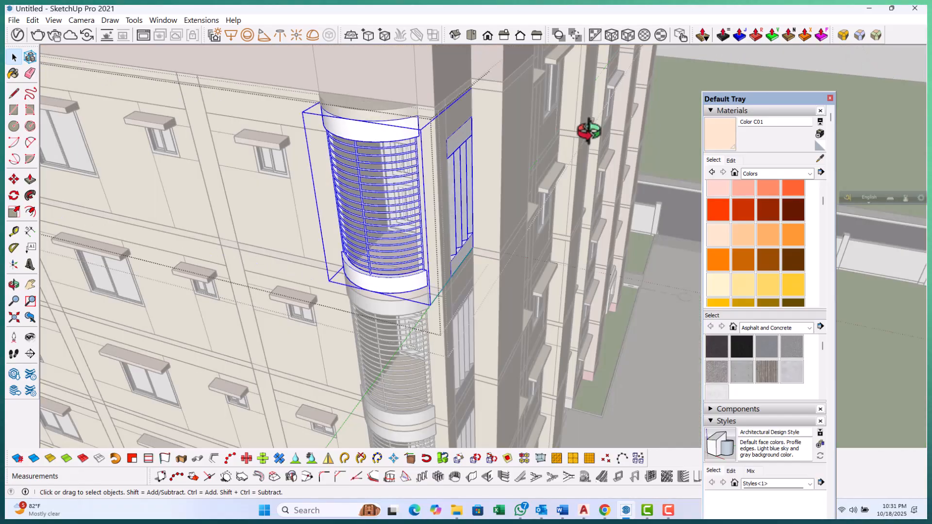
double_click(375, 128)
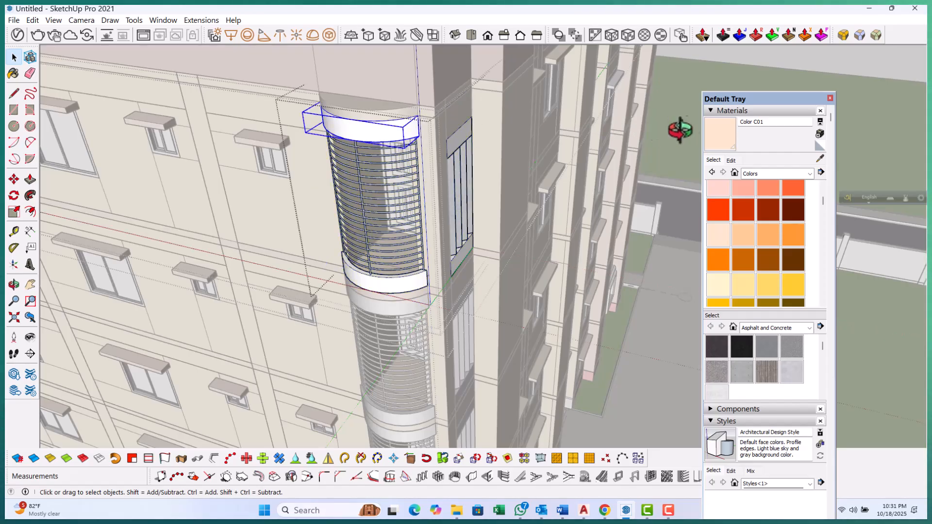
left_click(728, 130)
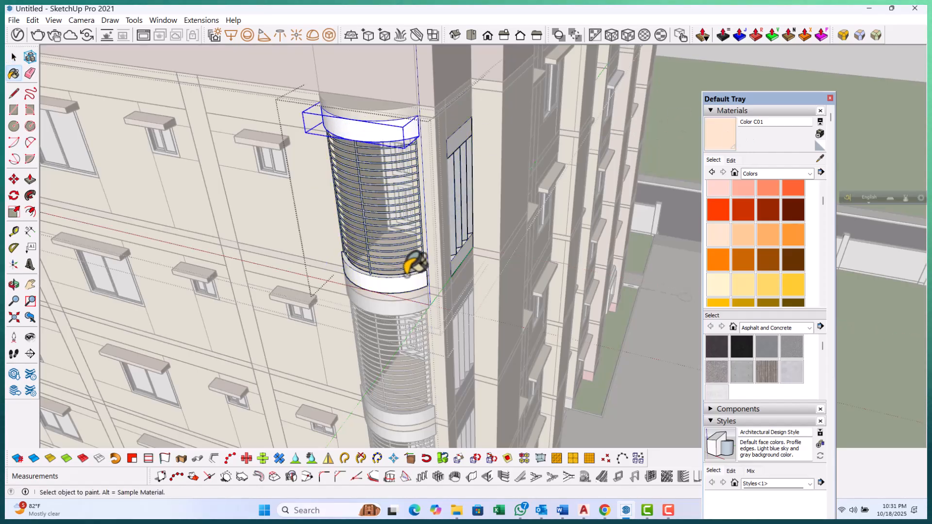
scroll(414, 264, "up", 4)
scroll(249, 363, "down", 3)
middle_click_drag(451, 286, 359, 127)
scroll(350, 255, "up", 1)
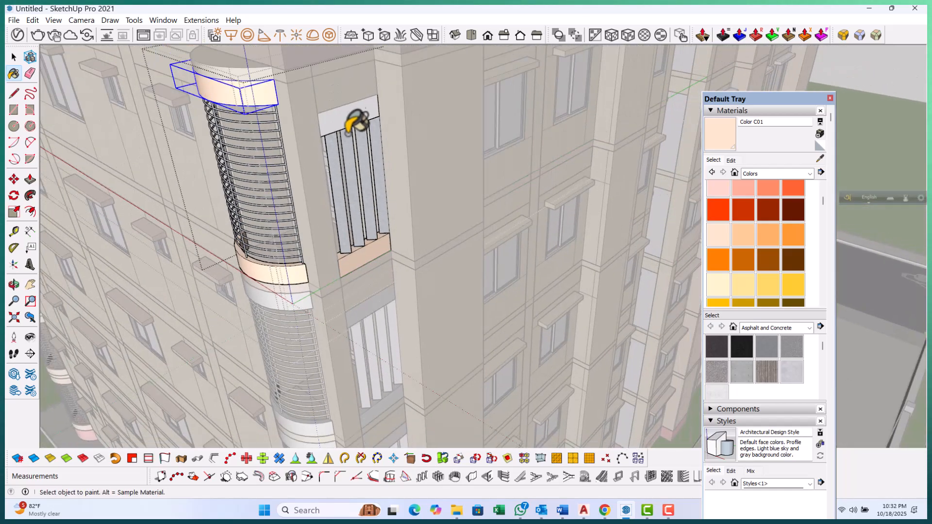
scroll(372, 131, "down", 3)
left_click(395, 281)
Open the next curved louvred opening's top panel and pick Color C01 to paint it
scroll(378, 300, "up", 2)
middle_click_drag(374, 304, 385, 229)
scroll(383, 228, "up", 3)
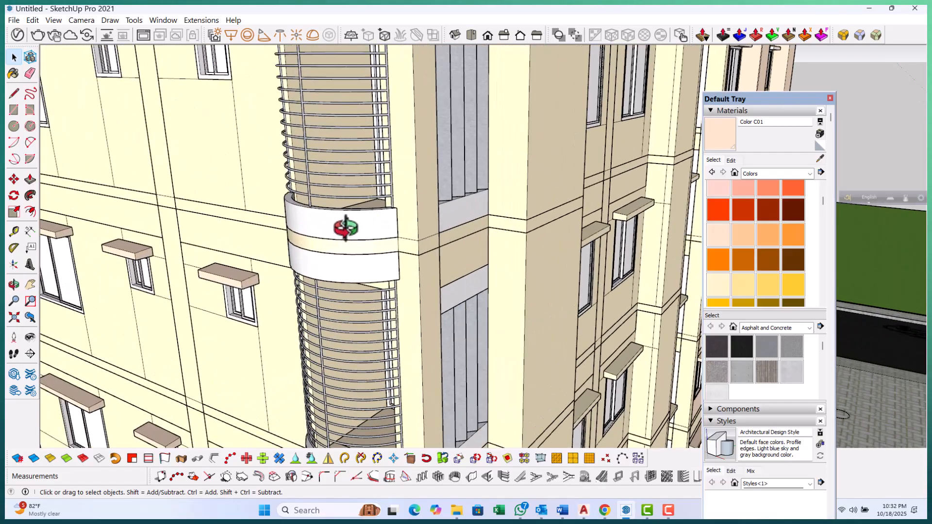
double_click(346, 226)
double_click(346, 225)
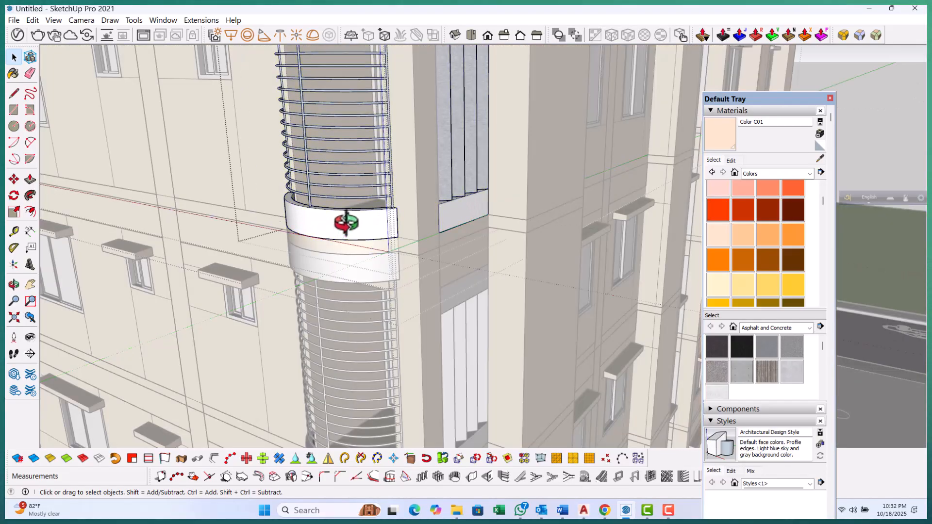
left_click(346, 223)
left_click(722, 137)
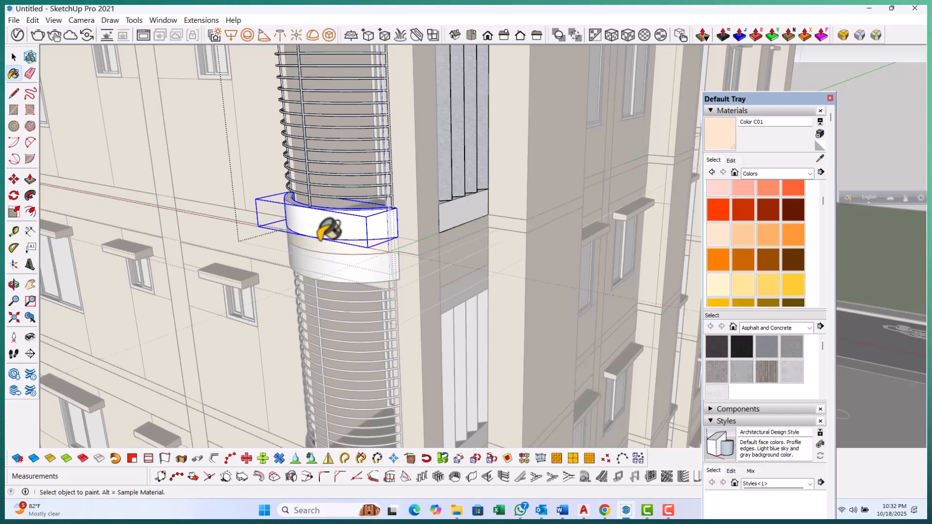
mouse_move(444, 323)
middle_mouse_down()
mouse_move(433, 343)
mouse_move(416, 93)
mouse_move(385, 66)
mouse_move(391, 138)
mouse_move(439, 325)
mouse_move(418, 354)
middle_mouse_up()
key("space")
scroll(418, 158, "down", 4)
key("Escape")
key("Escape")
scroll(407, 343, "up", 3)
Paint the lower curved opening's bottom and top panels and the neighbouring flat opening's bottom panel with Color C01
double_click(386, 342)
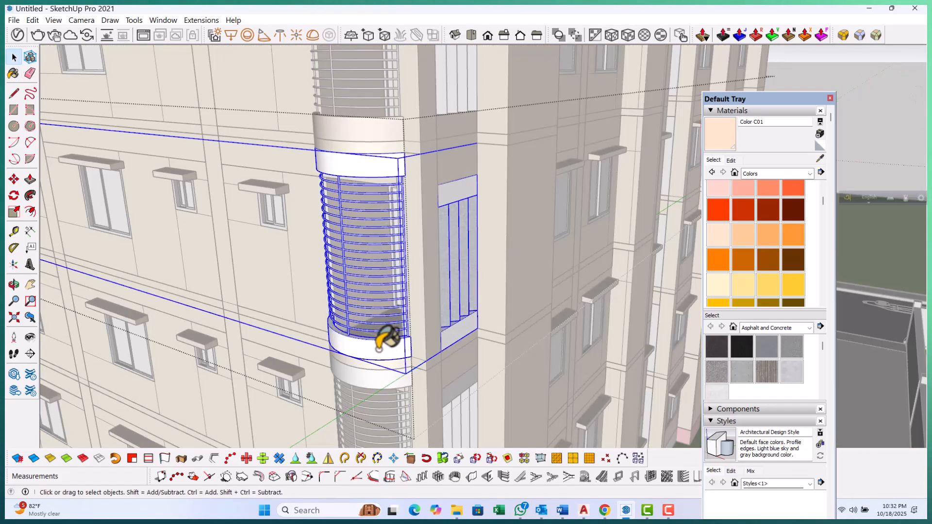
left_click(378, 348)
double_click(371, 346)
left_click(372, 345)
left_click(716, 138)
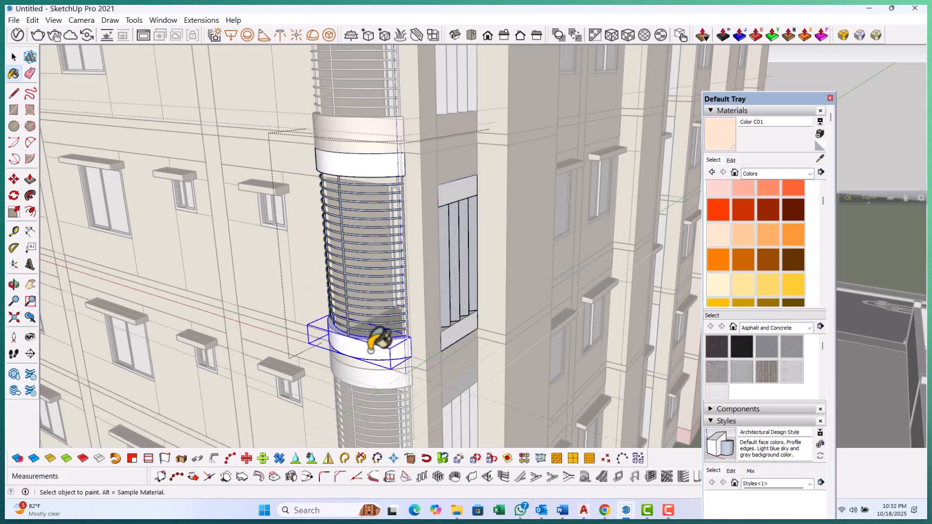
left_click(458, 335)
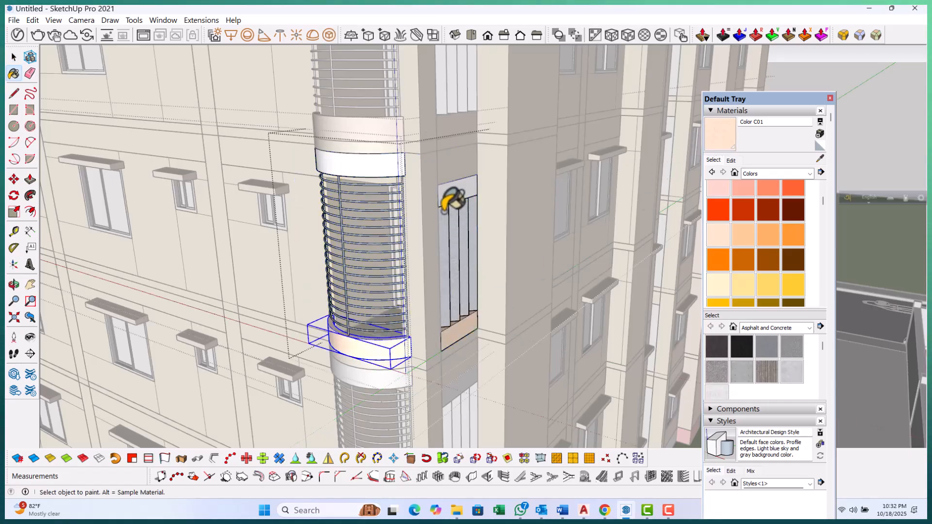
scroll(448, 196, "up", 2)
left_click(357, 145)
Open the next flat louvred opening's top panel and paint its top and bottom panels with Color C01
key("space")
scroll(369, 160, "down", 3)
middle_click_drag(390, 170, 409, 211)
scroll(409, 211, "up", 1)
double_click(409, 211)
double_click(408, 211)
left_click(409, 212)
double_click(408, 211)
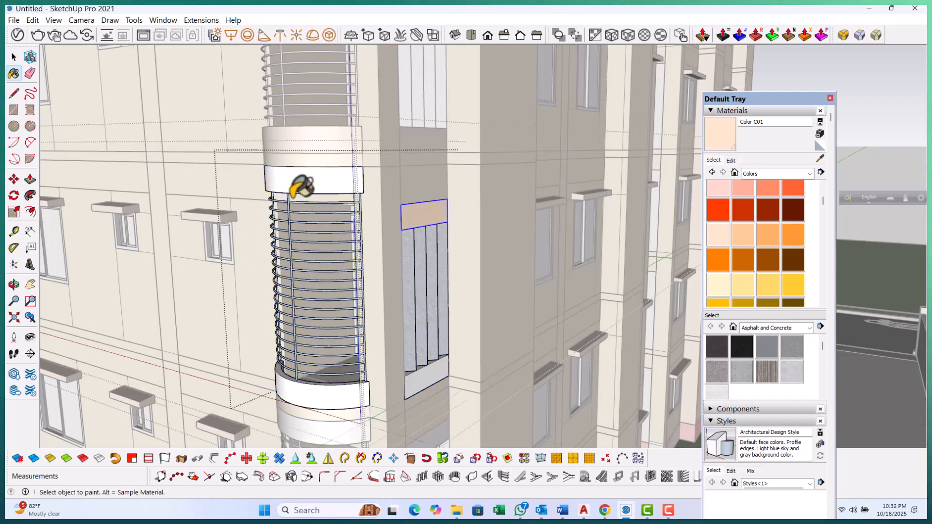
mouse_move(296, 181)
middle_mouse_down()
mouse_move(317, 225)
mouse_move(324, 339)
middle_mouse_up()
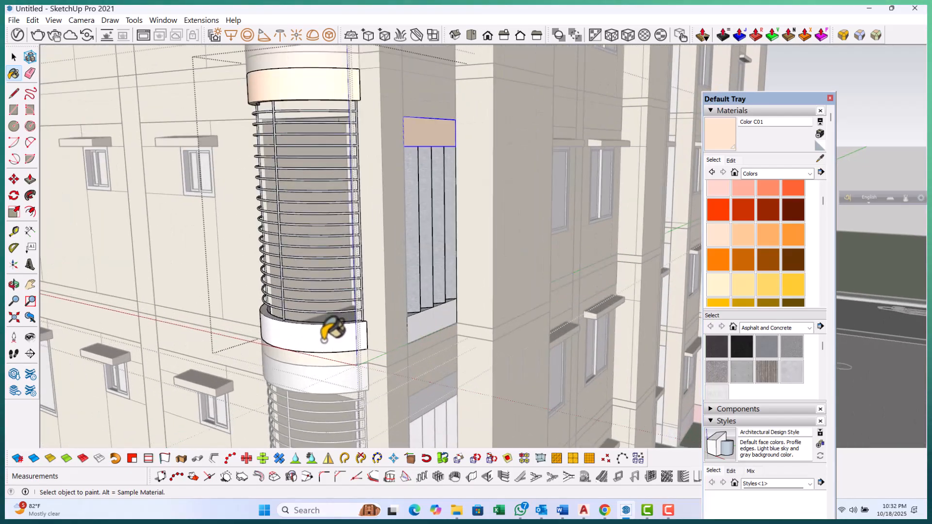
left_click(417, 328)
Open the next curved louvred opening's top panel and paint it with Color C01
scroll(388, 262, "down", 2)
key("space")
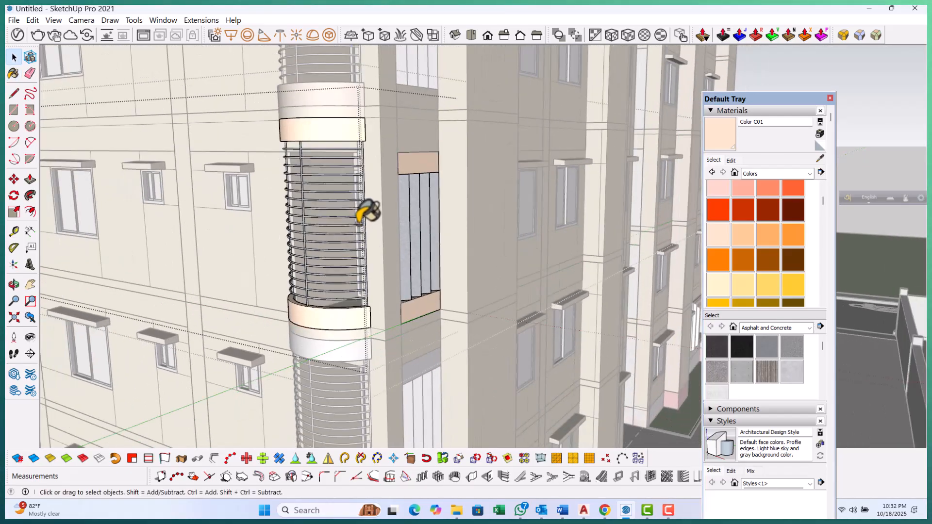
key("Escape")
key("Escape")
key("Escape")
scroll(361, 221, "down", 2)
scroll(381, 388, "up", 2)
scroll(371, 339, "up", 3)
double_click(321, 263)
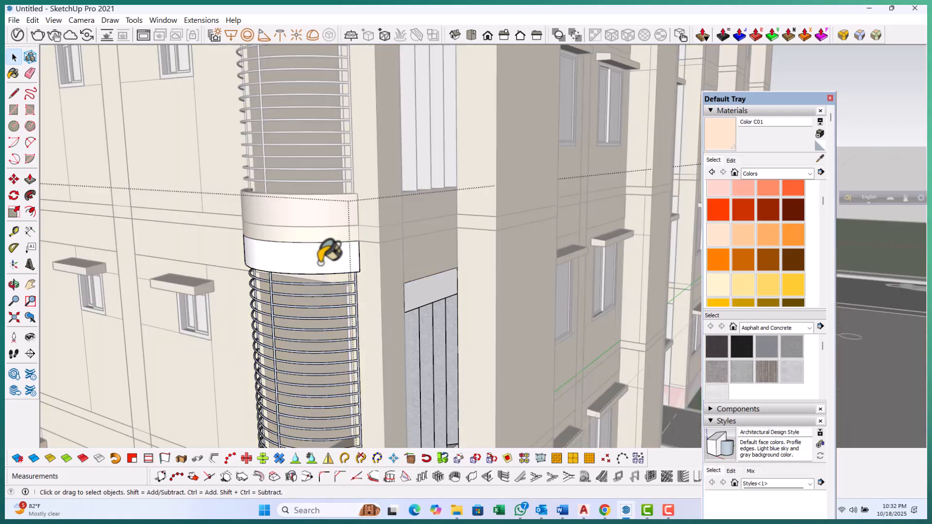
double_click(321, 263)
double_click(315, 262)
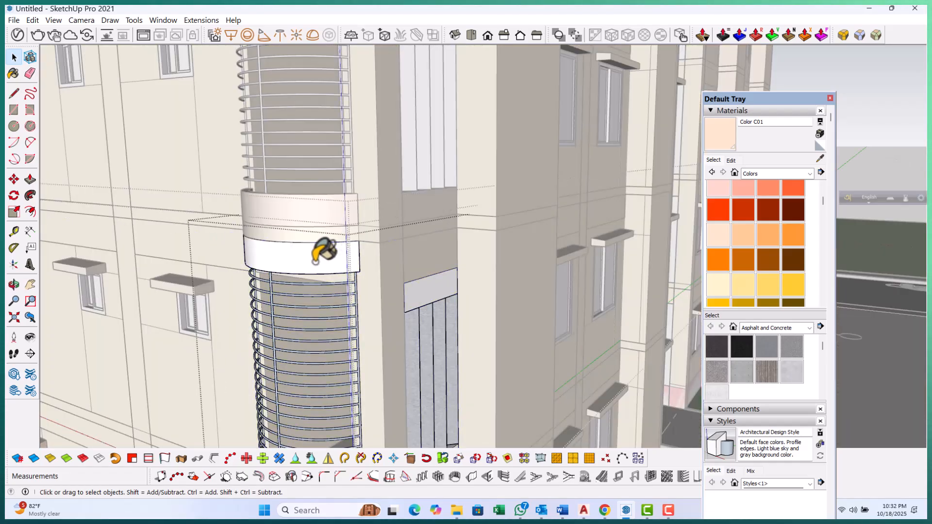
left_click(720, 139)
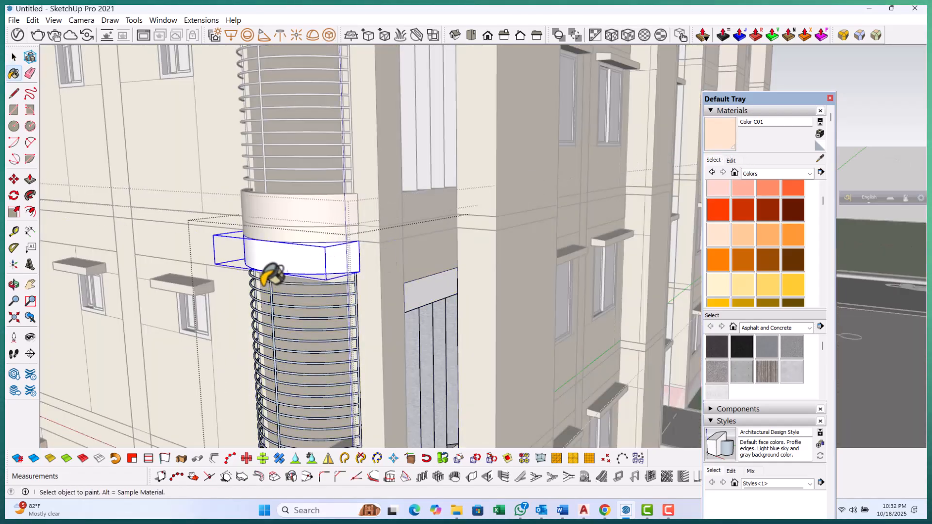
left_click(432, 294)
Open that curved opening's bottom panel and paint it with Color C01
key("space")
scroll(409, 243, "down", 1)
left_click(403, 234)
scroll(378, 191, "down", 4)
scroll(399, 394, "up", 5)
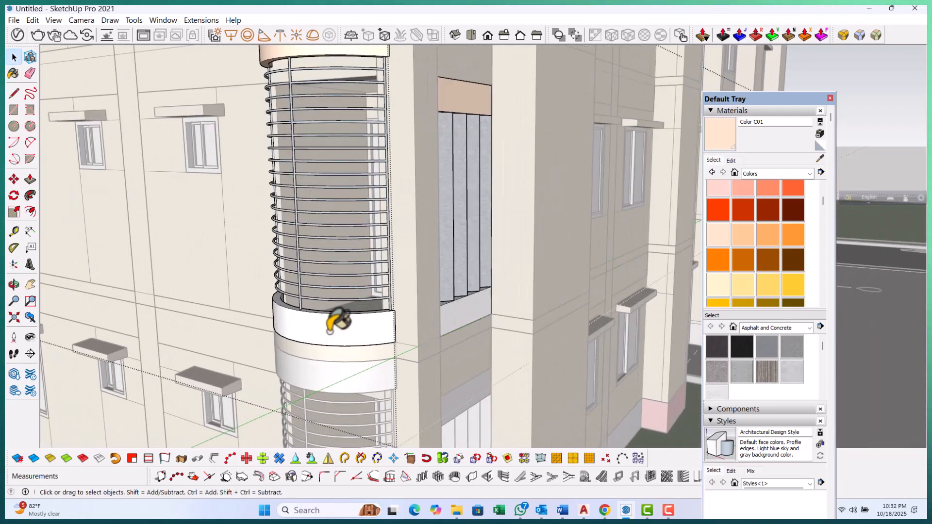
left_click(330, 324)
double_click(330, 324)
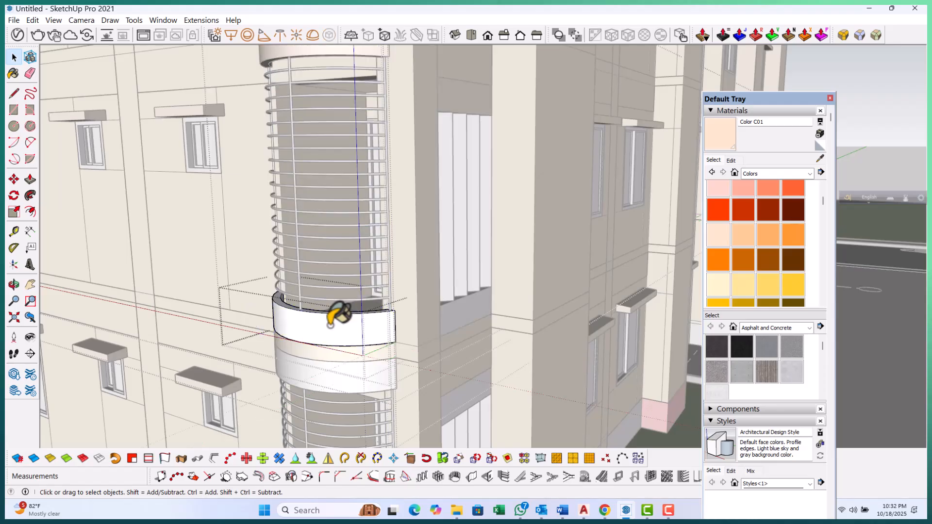
left_click(369, 329)
left_click(368, 331)
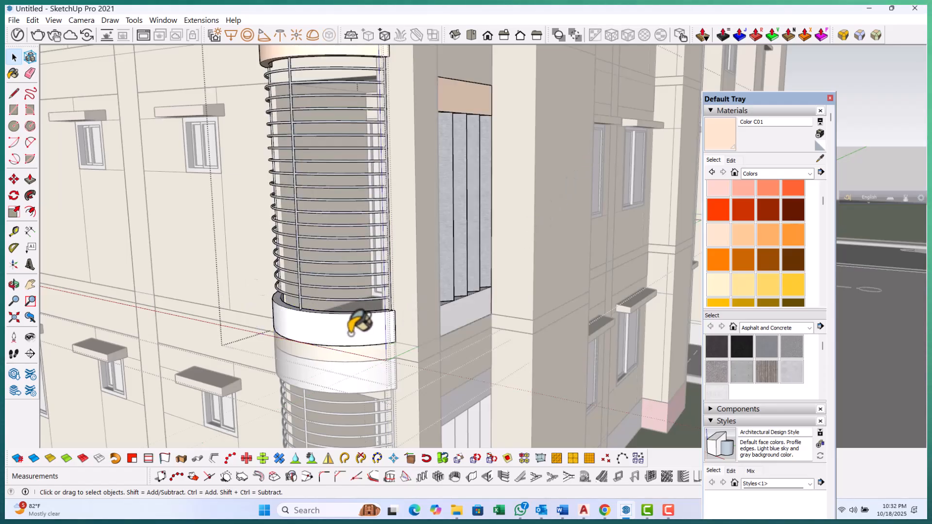
left_click(721, 131)
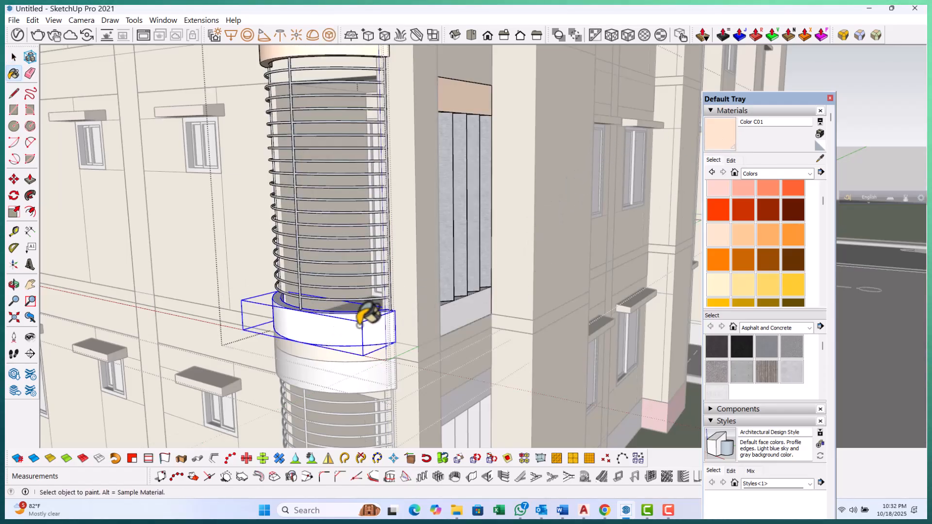
scroll(459, 308, "down", 6)
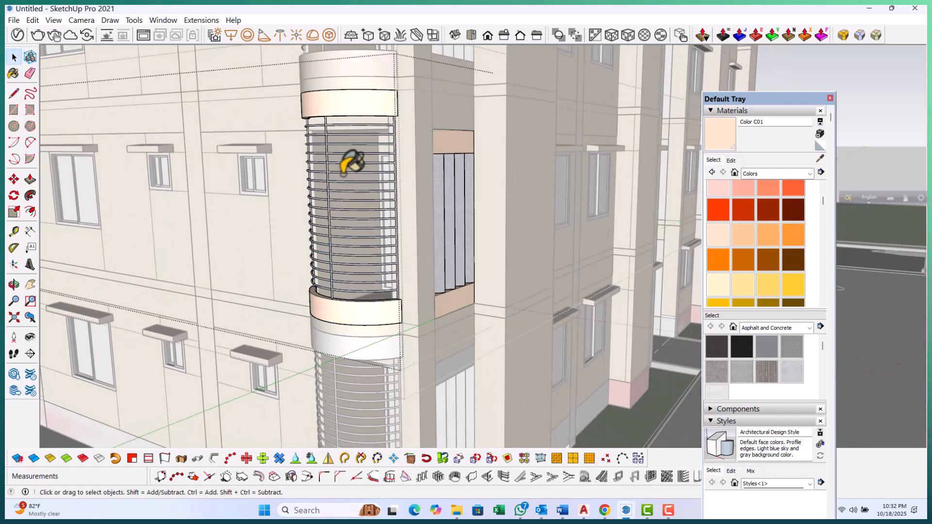
Open the ground-floor curved opening's top panel and paint it with Color C01
scroll(359, 262, "up", 5)
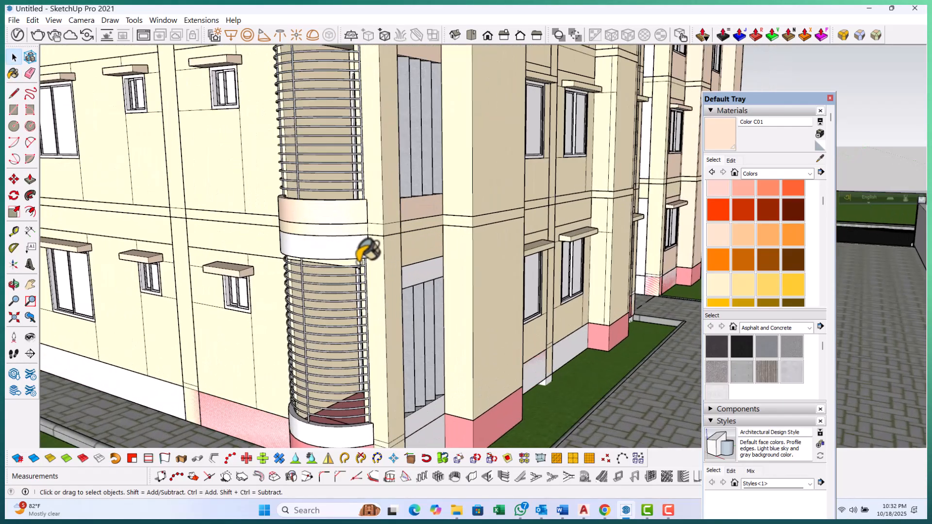
double_click(336, 243)
left_click(336, 243)
double_click(336, 245)
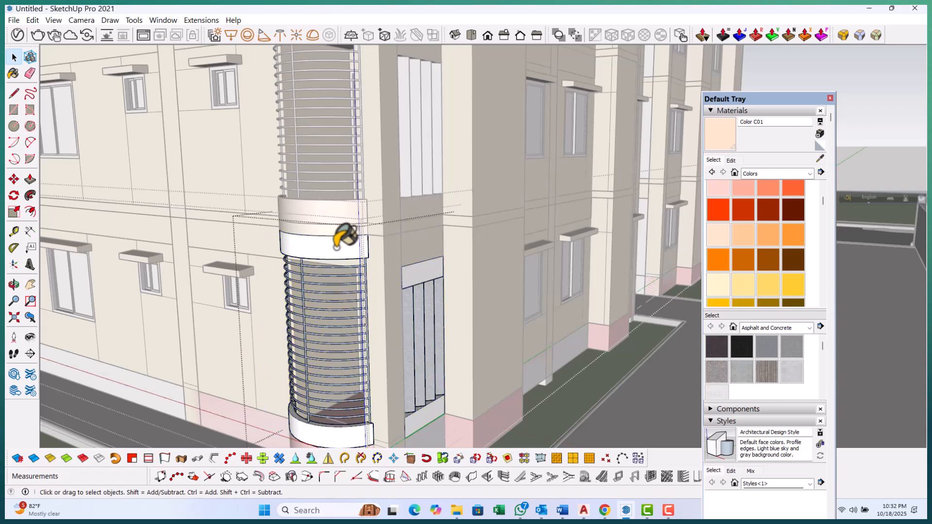
left_click(723, 127)
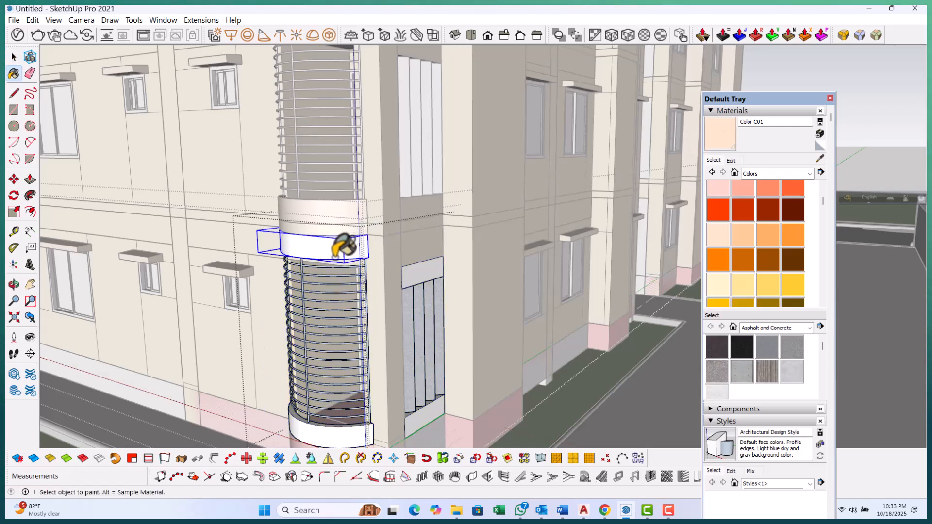
scroll(425, 381, "up", 3)
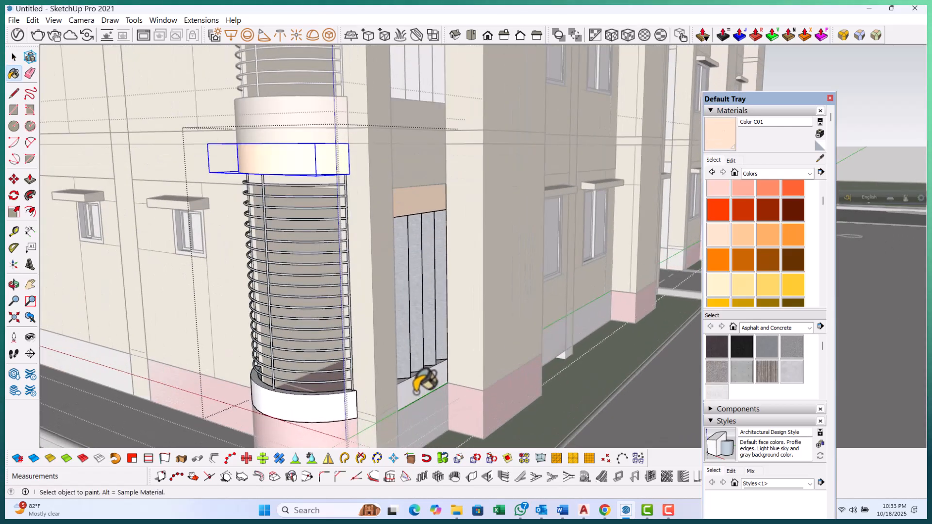
key("space")
scroll(354, 385, "down", 10)
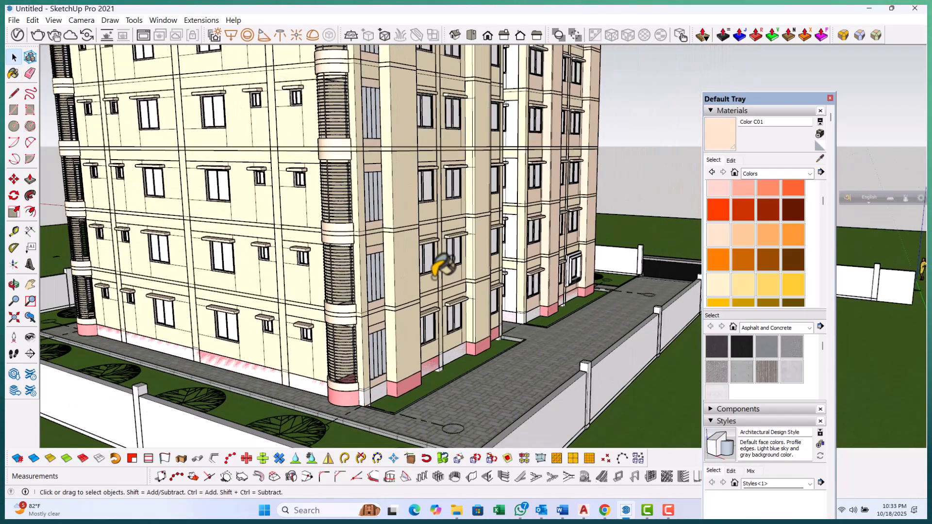
Paint two window hoods on the upper facade of the other block with Color C01
middle_click_drag(441, 266, 409, 380)
middle_click_drag(239, 319, 453, 135)
scroll(453, 135, "up", 8)
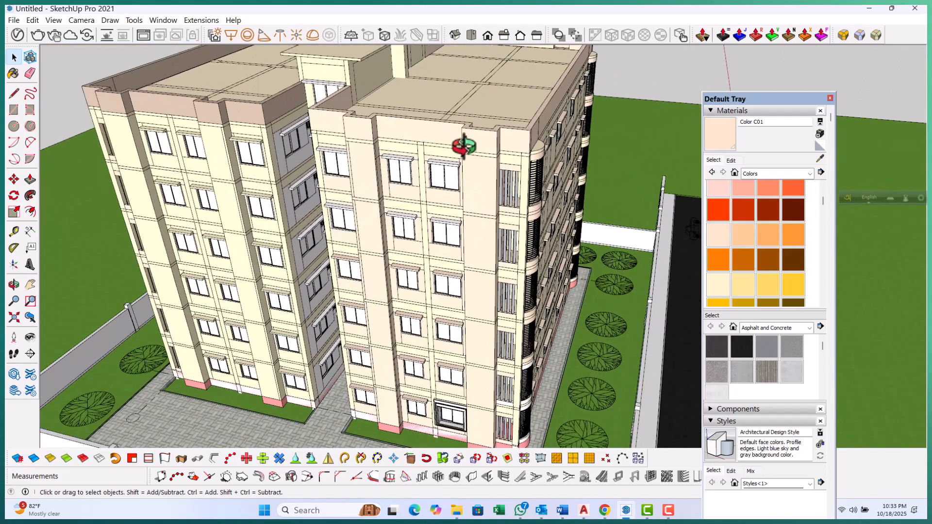
scroll(408, 193, "up", 3)
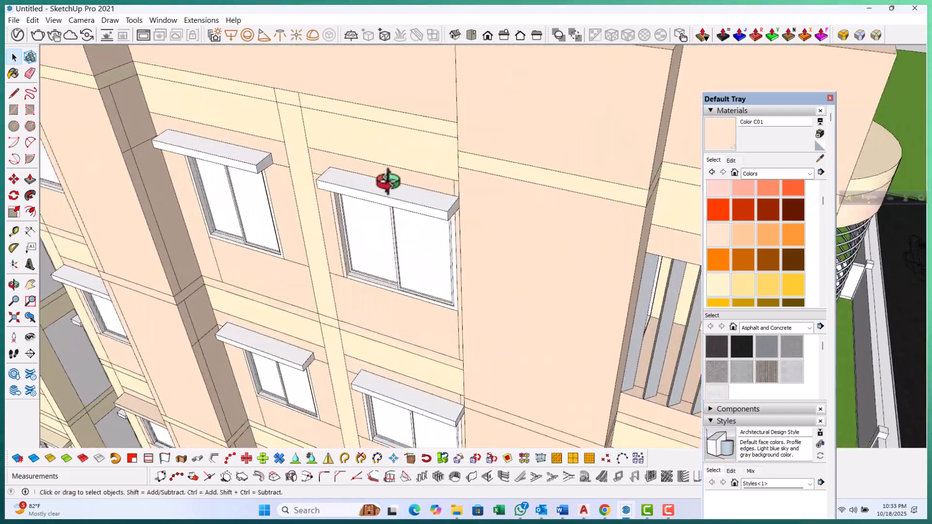
triple_click(391, 183)
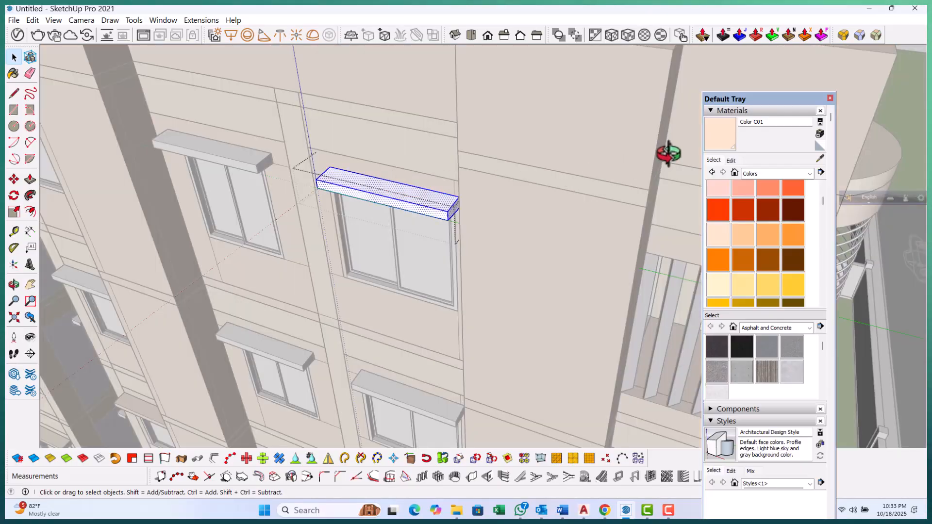
left_click(667, 155)
left_click(712, 133)
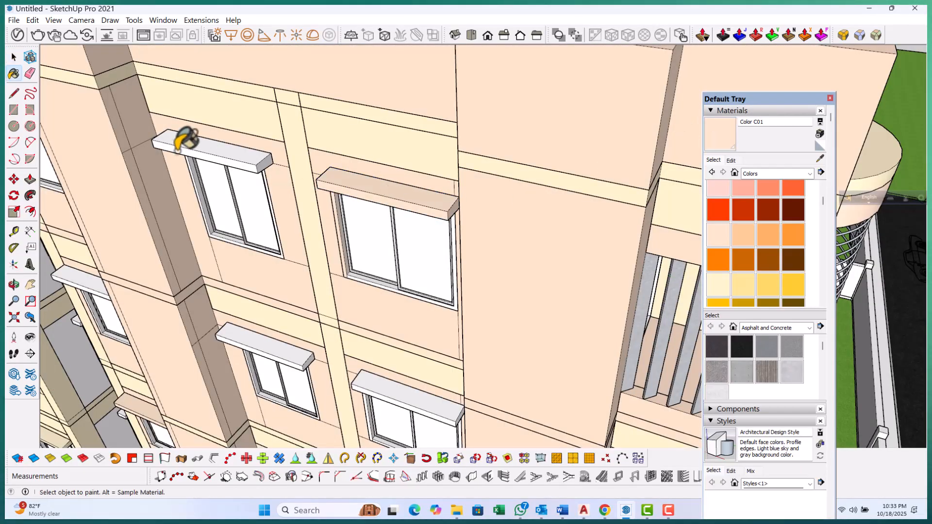
left_click(223, 152)
Paint the window hood on the floor below with Color C01
scroll(277, 312, "up", 2)
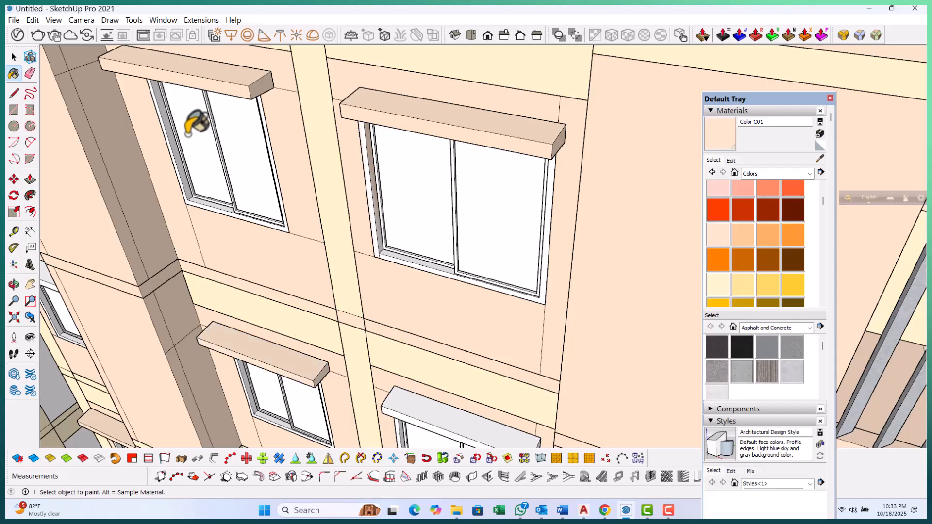
scroll(277, 194, "down", 3)
scroll(359, 320, "up", 2)
left_click(353, 326)
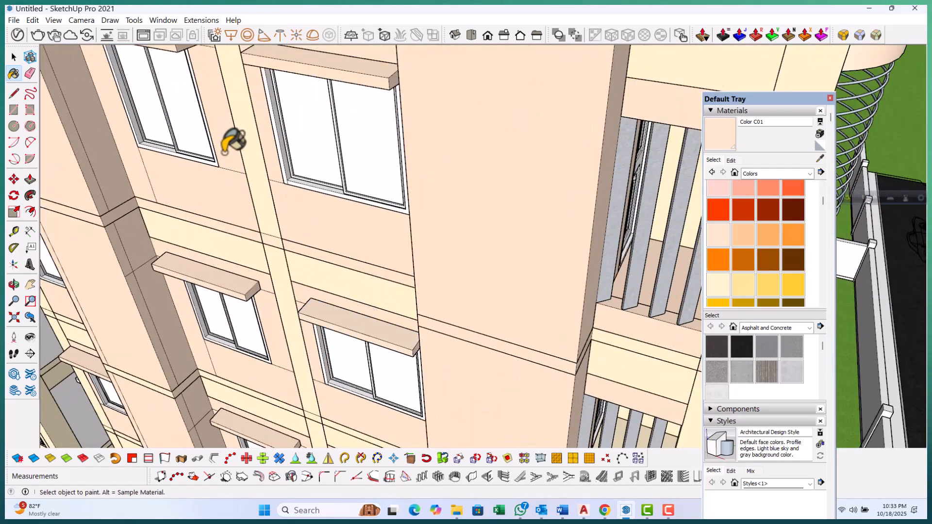
scroll(240, 173, "down", 4)
scroll(314, 219, "down", 2)
scroll(84, 84, "up", 6)
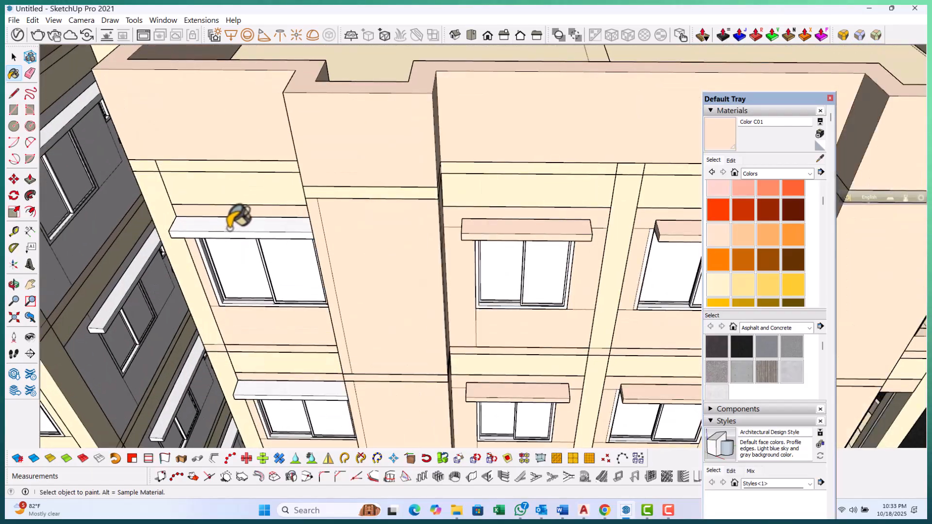
left_click(230, 227)
scroll(271, 225, "down", 4)
scroll(90, 177, "up", 5)
left_click(107, 190)
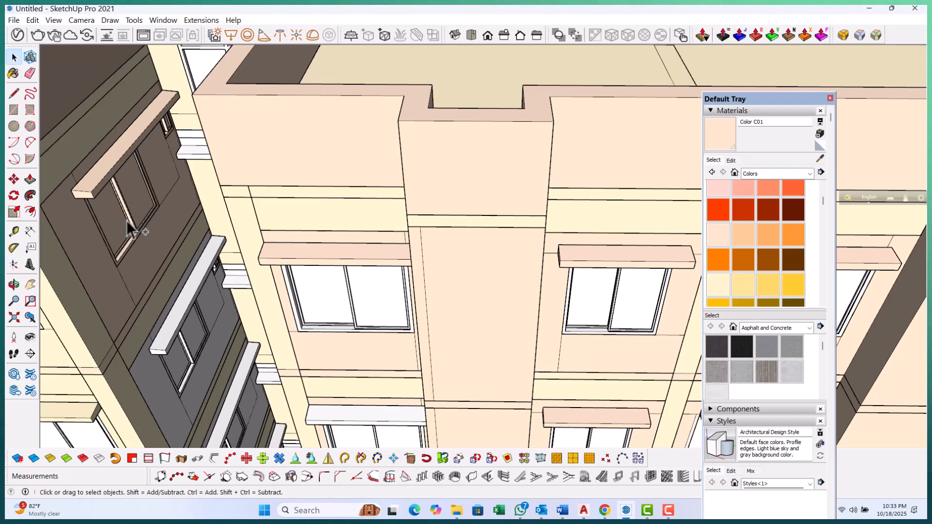
key("ctrl+z")
Open the top window group on the dark side block and paint its hood with Color C01
scroll(97, 182, "up", 2)
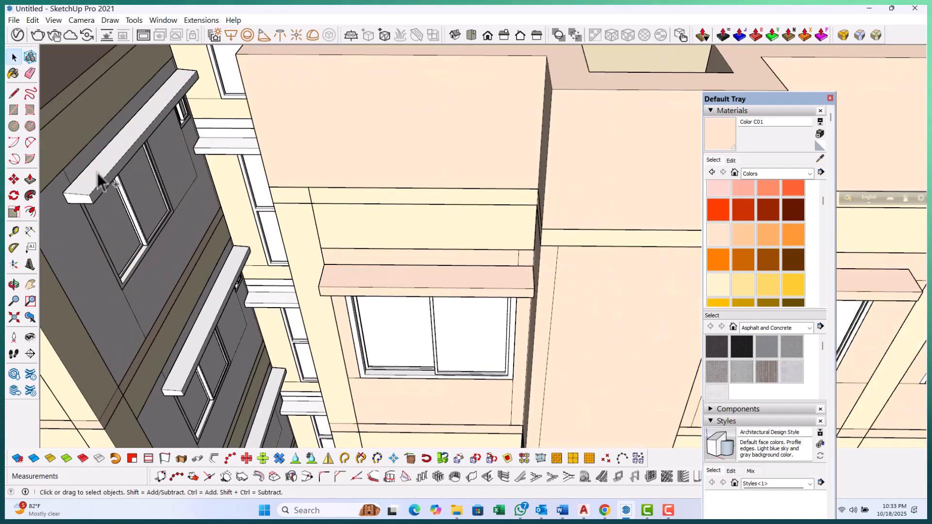
double_click(97, 173)
double_click(97, 172)
key("Escape")
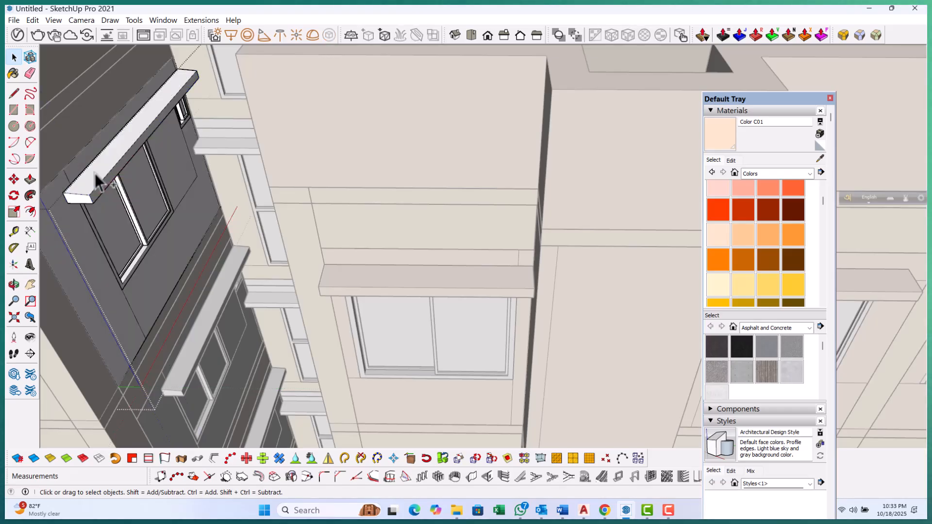
left_click(95, 173)
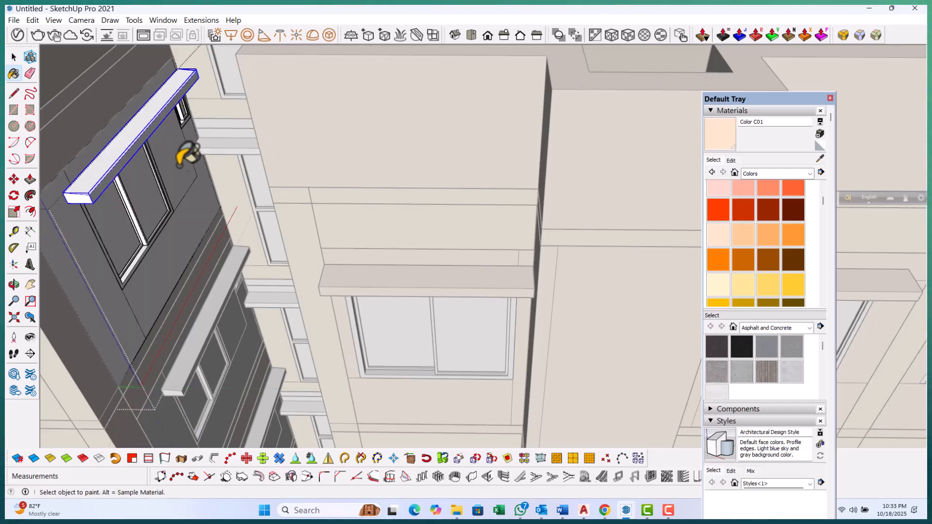
left_click(124, 145)
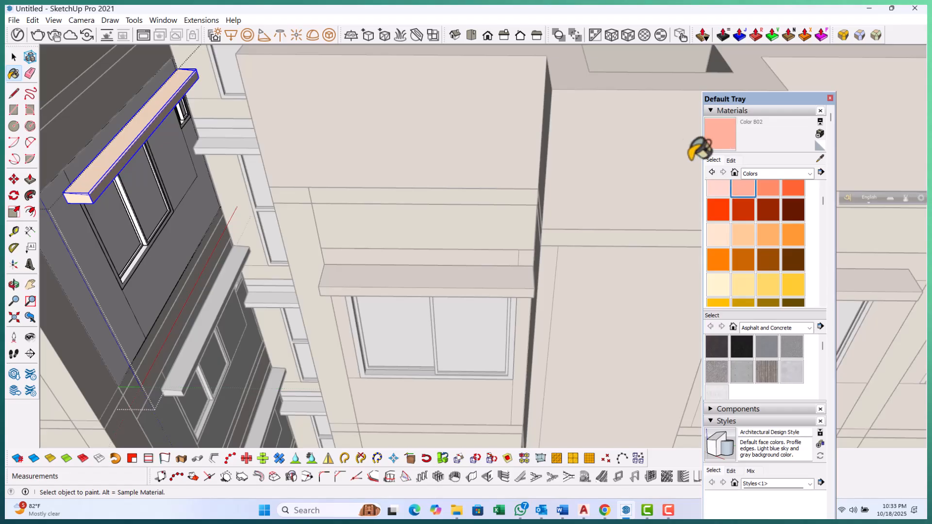
Paint the back panel behind that window with Color B02
scroll(271, 270, "up", 1)
scroll(208, 266, "up", 2)
left_click(208, 266)
Open the window group one floor down and paint its back panel with Color B02
scroll(127, 119, "down", 1)
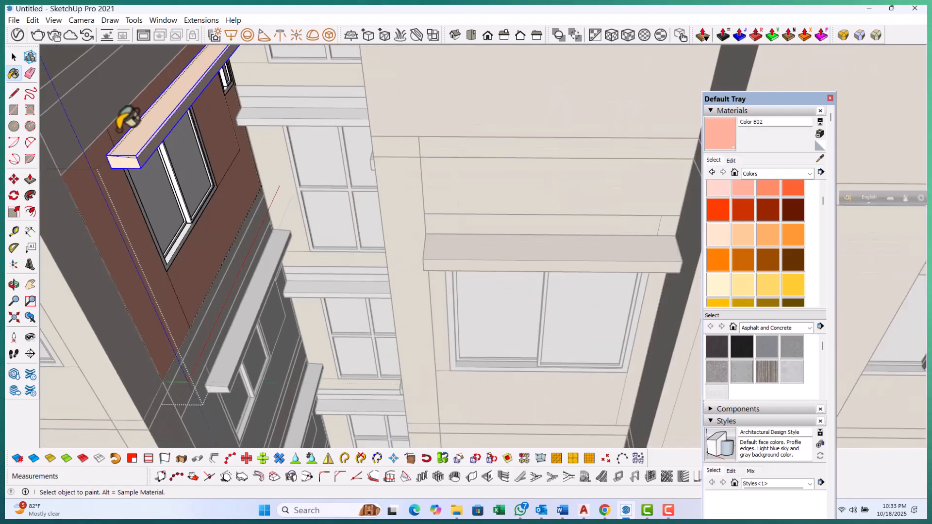
scroll(204, 333, "down", 2)
key("space")
mouse_move(204, 333)
middle_mouse_down()
mouse_move(204, 354)
mouse_move(233, 333)
mouse_move(194, 277)
middle_mouse_up()
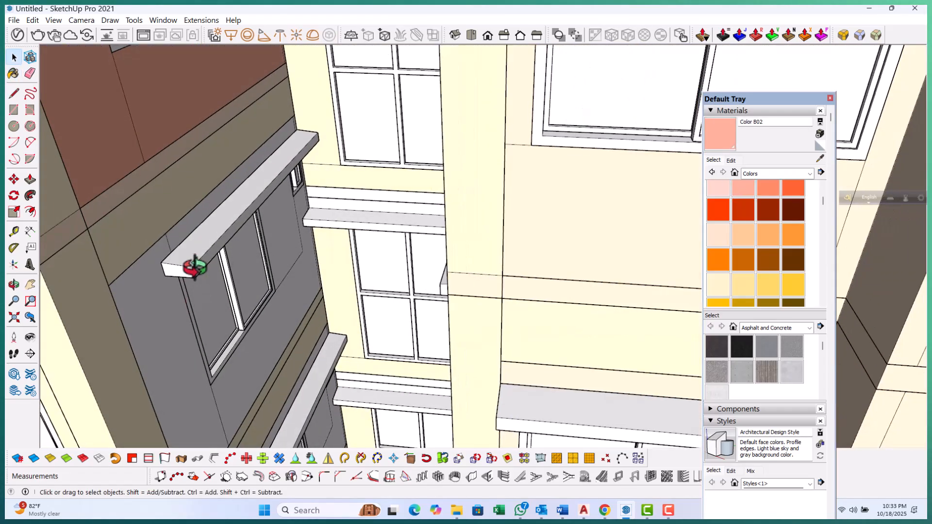
left_click(180, 240)
left_click(731, 137)
left_click(171, 356)
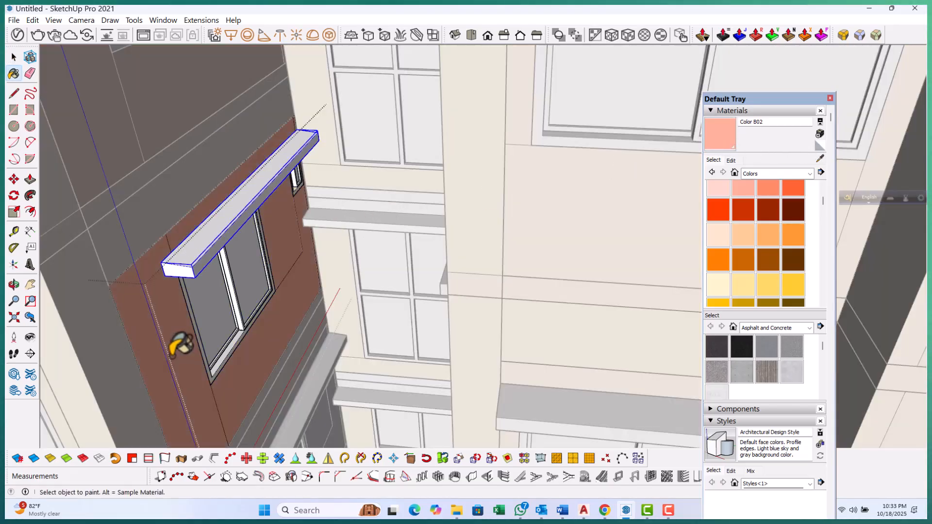
left_click(208, 232)
key("space")
Open the next lower window group and paint its back panel with Color B01 and its hood with Color B02
scroll(222, 166, "down", 3)
middle_click_drag(233, 328, 239, 353)
scroll(249, 330, "up", 3)
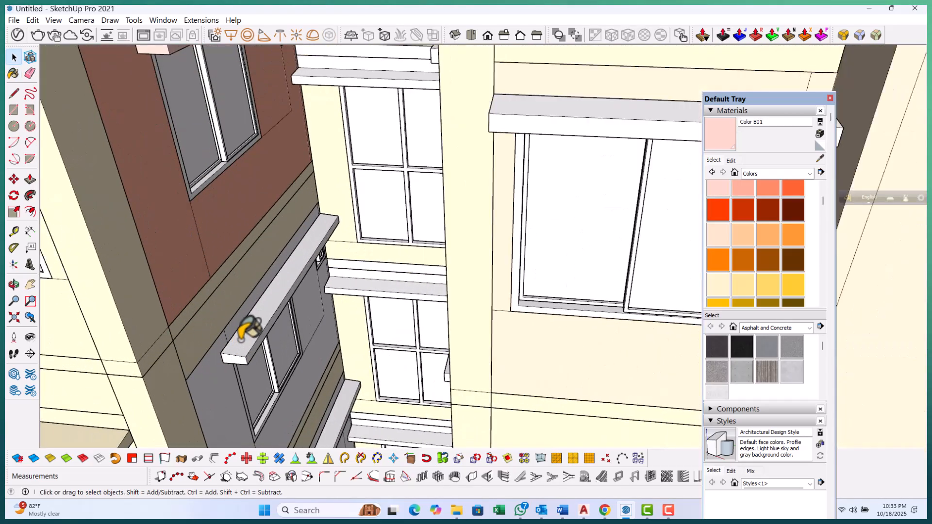
double_click(245, 330)
left_click(730, 132)
left_click(214, 386)
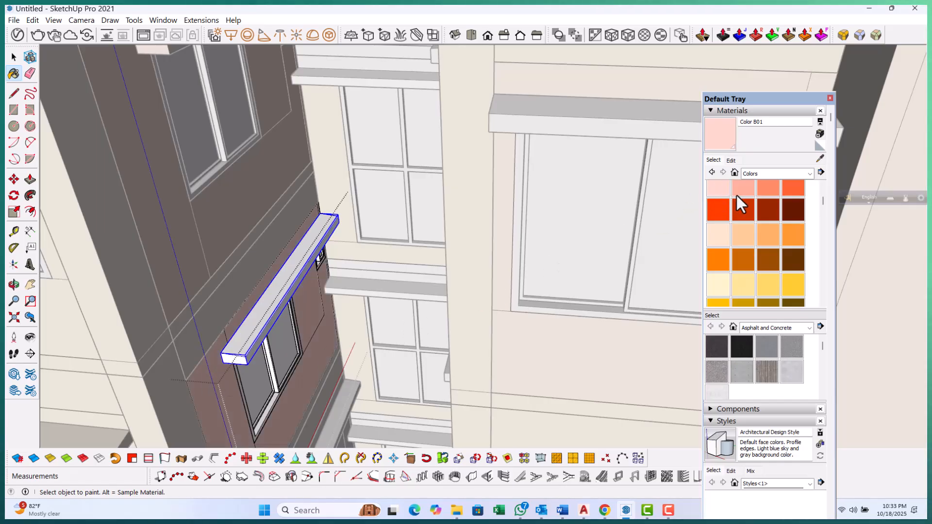
left_click(262, 327)
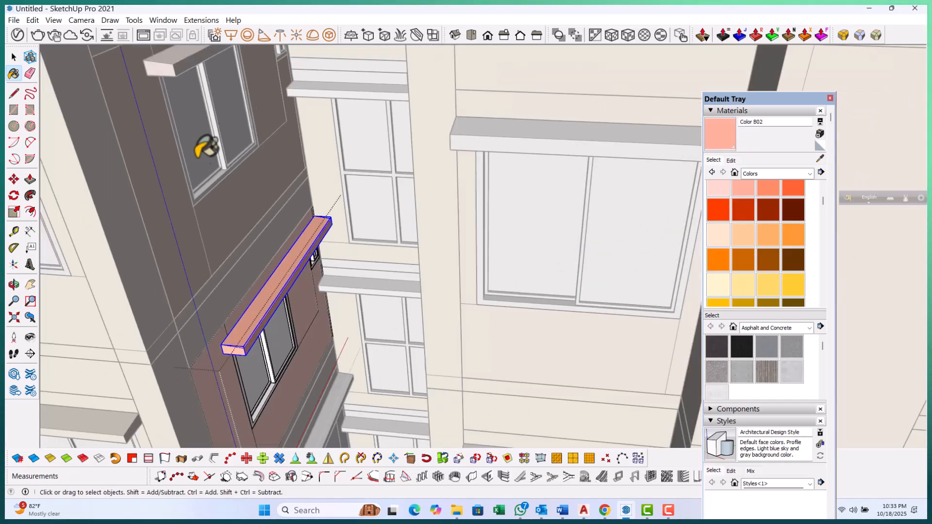
Open the window group a floor lower and paint its hood with Color B02
scroll(216, 116, "down", 4)
key("space")
middle_click_drag(216, 116, 234, 233)
left_click(234, 233)
double_click(235, 228)
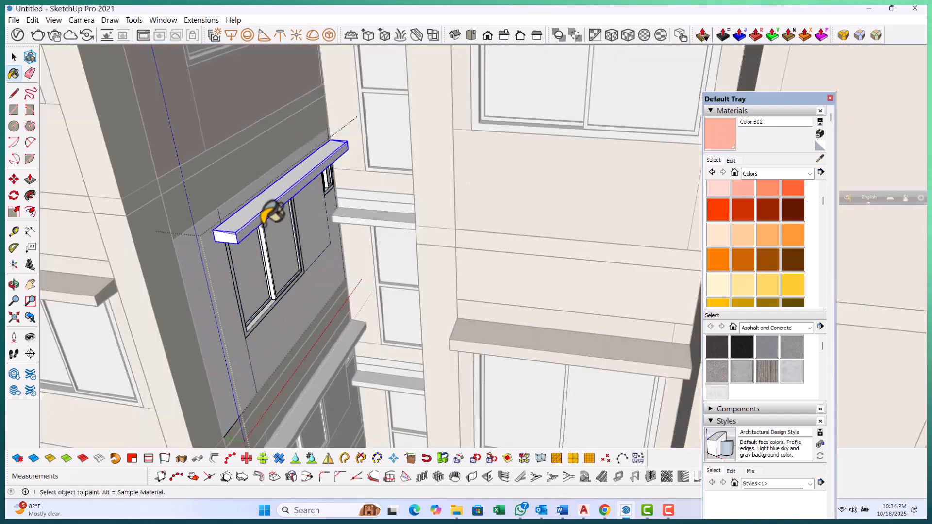
left_click(257, 224)
key("space")
key("Escape")
Paint the back panel of that window with Color B02
double_click(204, 311)
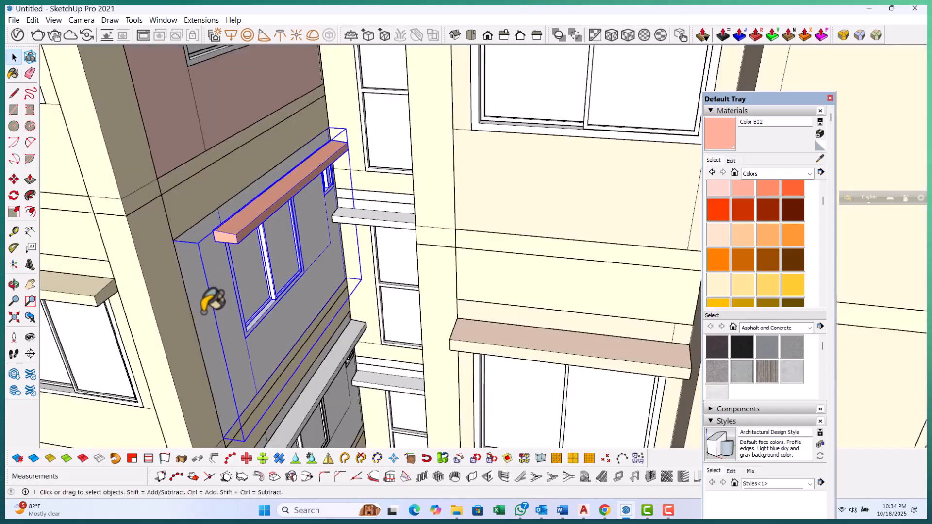
key("Escape")
left_click(218, 271)
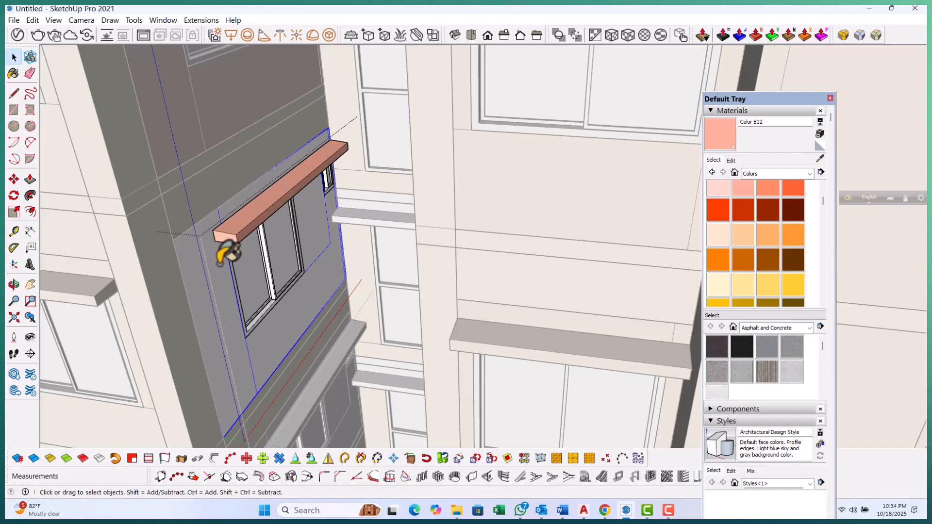
left_click(250, 305)
key("space")
mouse_move(214, 297)
middle_mouse_down()
mouse_move(201, 156)
mouse_move(243, 245)
mouse_move(238, 306)
mouse_move(247, 295)
middle_mouse_up()
Open the lowest window group on that block and paint its hood with Color B01
scroll(229, 360, "up", 4)
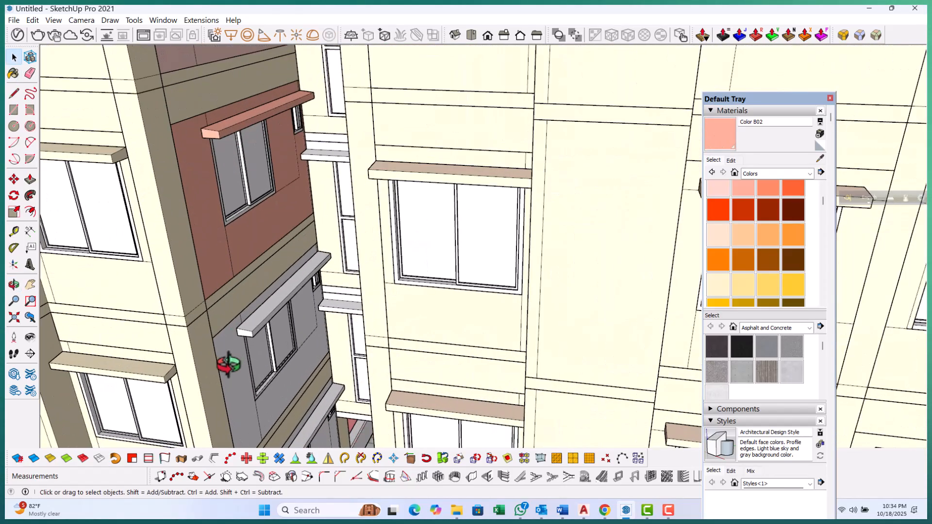
double_click(228, 358)
left_click(229, 358)
left_click(248, 323)
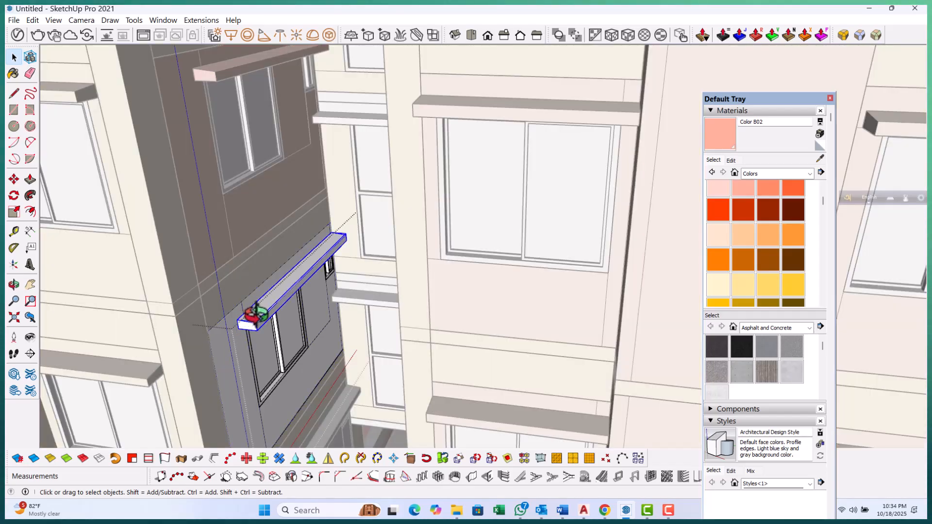
left_click(722, 191)
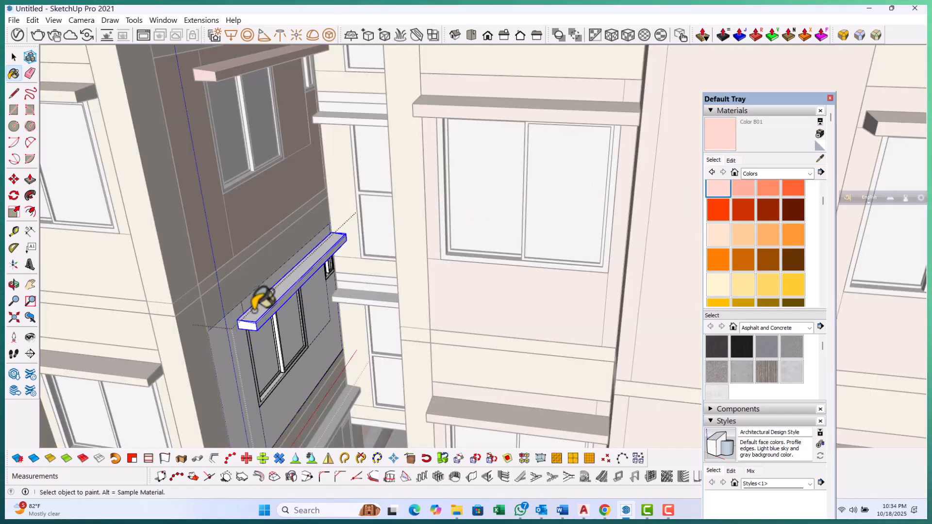
left_click(275, 319)
scroll(252, 339, "up", 2)
key("space")
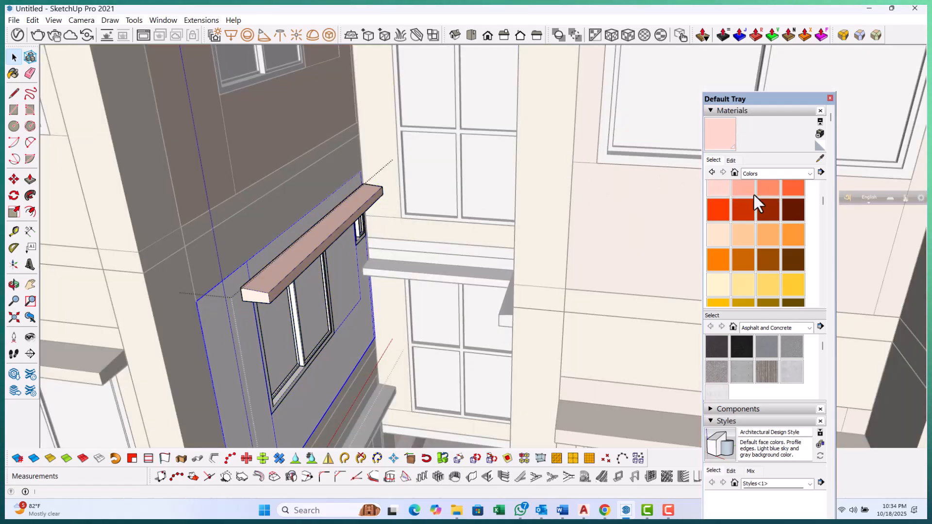
Paint the lowest window's back panel and hood on that block with Color B03
left_click(762, 186)
left_click(228, 250)
scroll(253, 145, "down", 3)
scroll(254, 143, "down", 3)
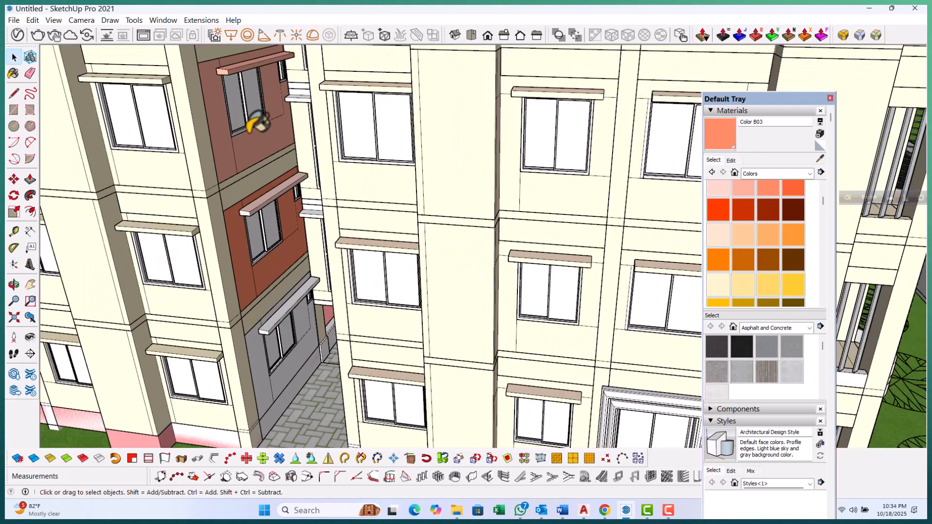
scroll(283, 321, "up", 4)
triple_click(235, 319)
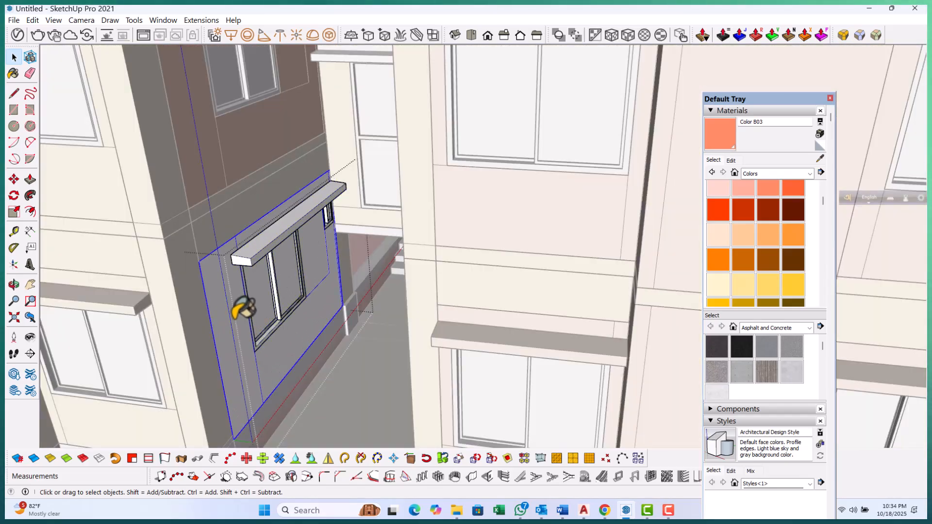
left_click(734, 130)
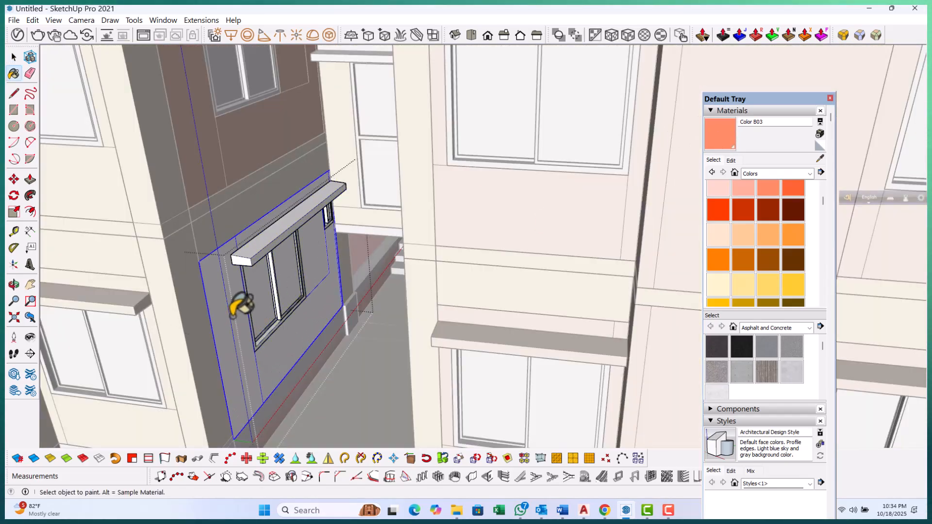
left_click(228, 313)
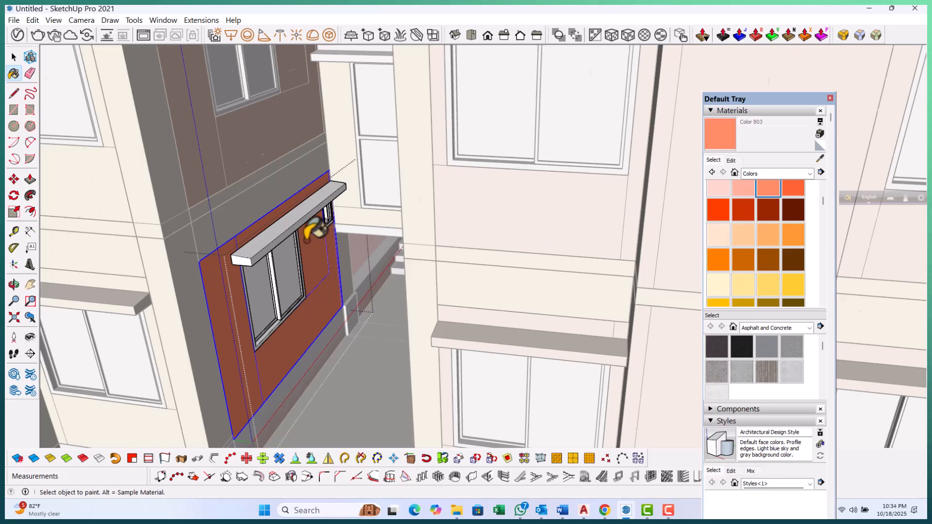
scroll(281, 237, "up", 2)
left_click(250, 245)
key("Escape")
scroll(308, 304, "down", 8)
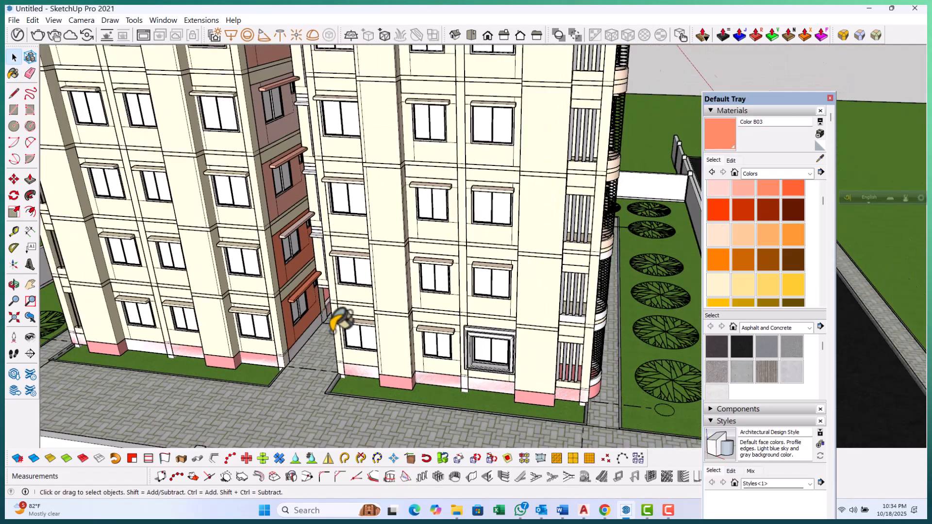
Open the top window group in the other block's inner corner and paint its back panel and hood with Color B03
middle_click_drag(335, 324, 427, 317)
scroll(437, 202, "up", 10)
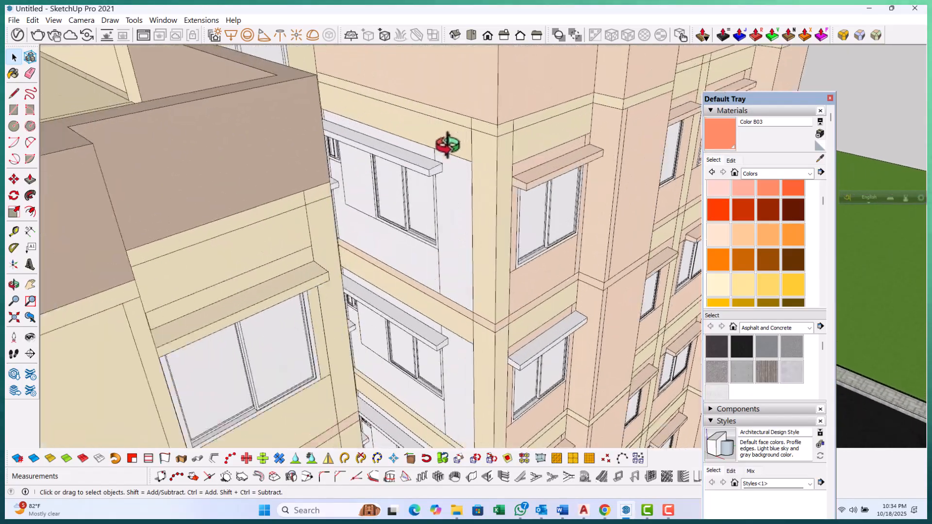
middle_click_drag(447, 144, 447, 166)
double_click(450, 171)
key("b")
left_click(447, 283)
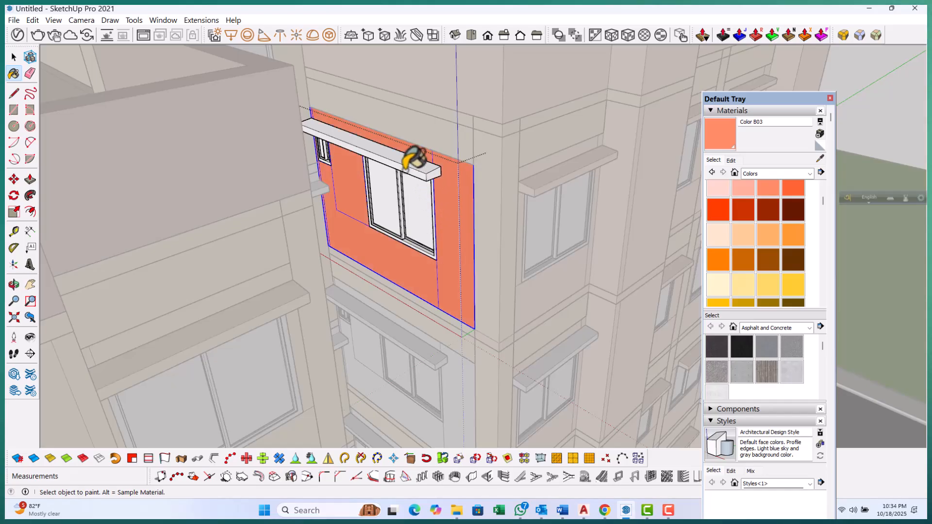
scroll(414, 152, "up", 2)
left_click(391, 139)
key("space")
key("Escape")
scroll(418, 272, "up", 5)
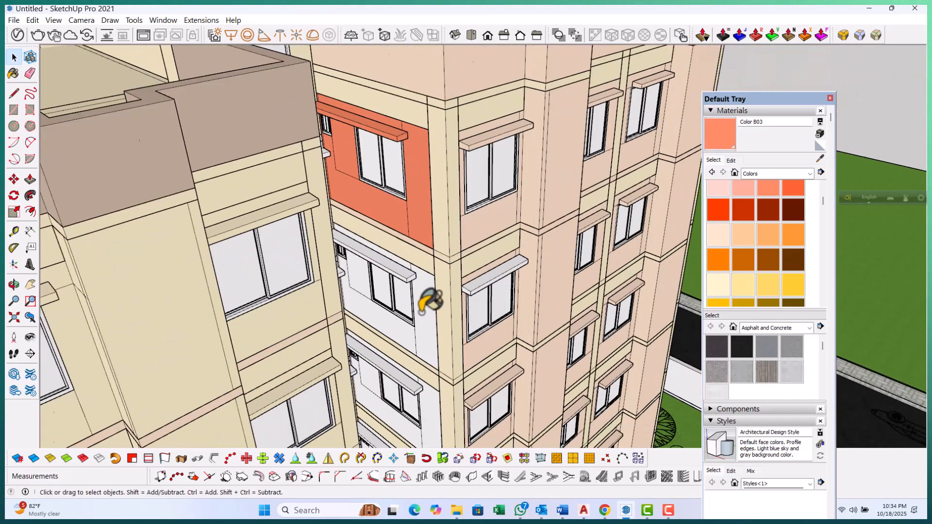
Open the window group one floor down in that corner and paint its hood with Color B03
double_click(395, 245)
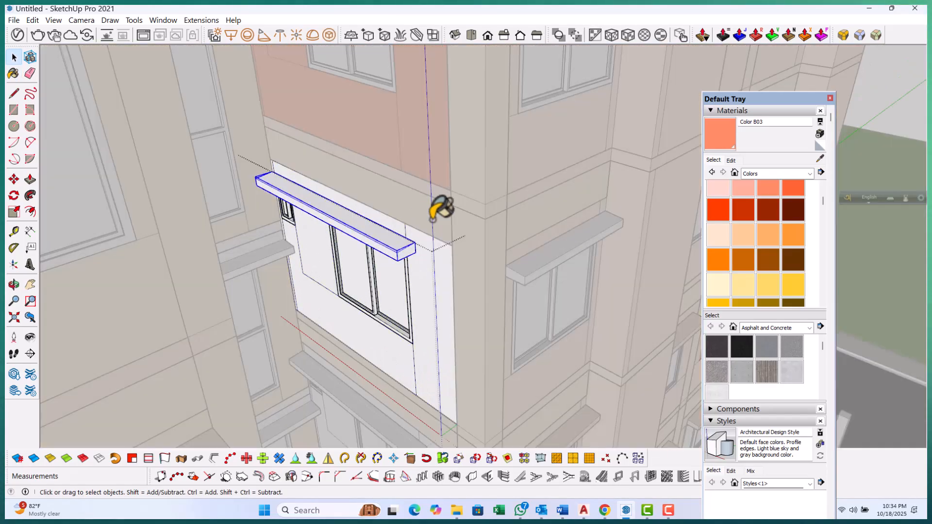
left_click(387, 240)
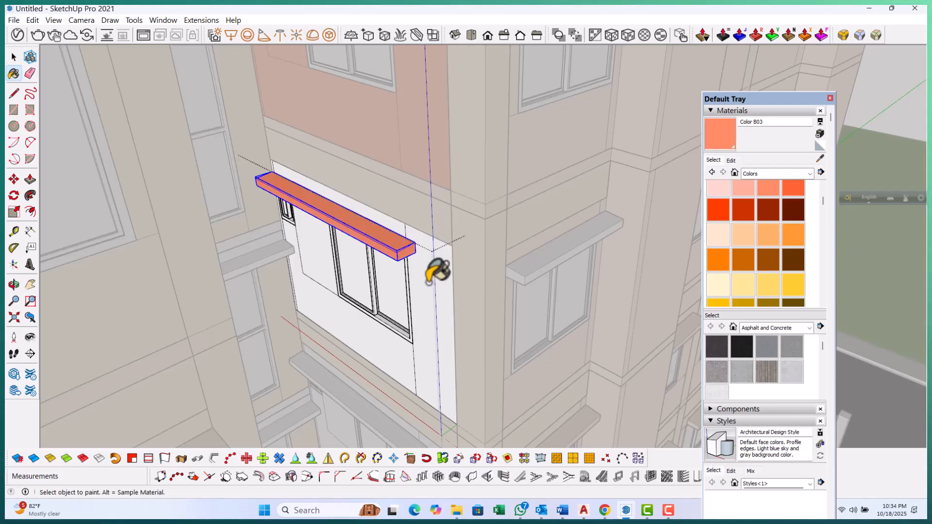
left_click(430, 280)
key("space")
left_click(395, 210)
scroll(417, 223, "down", 5)
mouse_move(435, 267)
middle_mouse_down()
mouse_move(439, 320)
mouse_move(422, 286)
middle_mouse_up()
scroll(322, 360, "up", 4)
scroll(297, 270, "up", 2)
Open the next window group down and paint its back panel and hood with Color B03
double_click(323, 260)
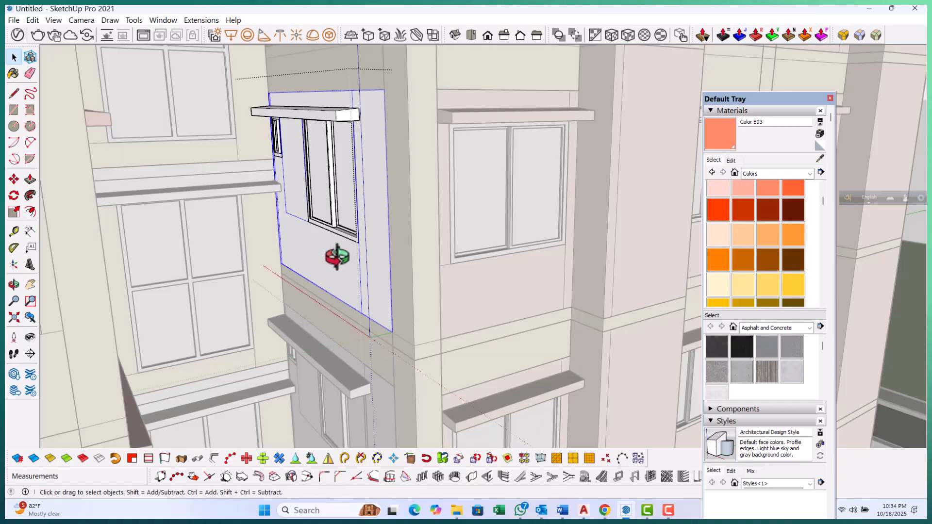
left_click(360, 261)
scroll(326, 100, "up", 2)
left_click(332, 106)
key("space")
key("Escape")
scroll(332, 106, "down", 2)
scroll(331, 107, "down", 3)
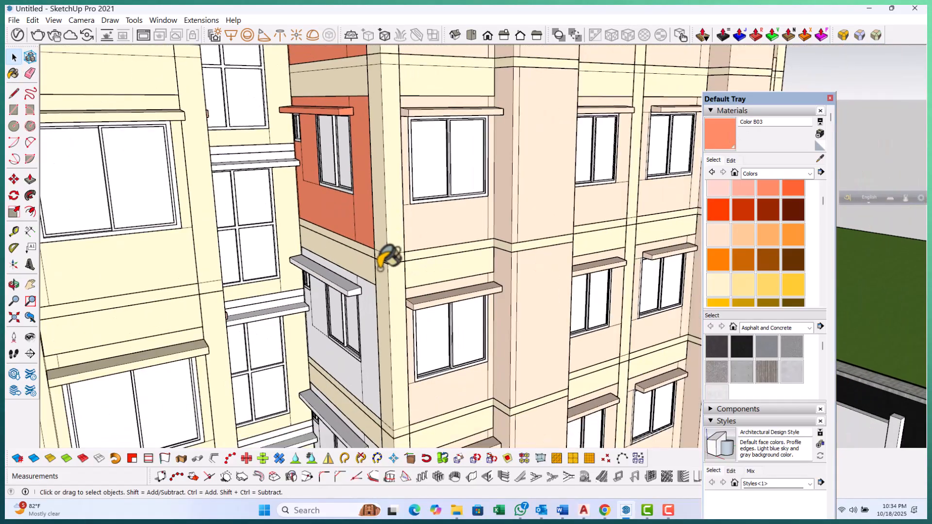
Paint the back panel and hood of the window below with Color B03
scroll(355, 377, "up", 4)
double_click(354, 379)
key("b")
left_click(350, 305)
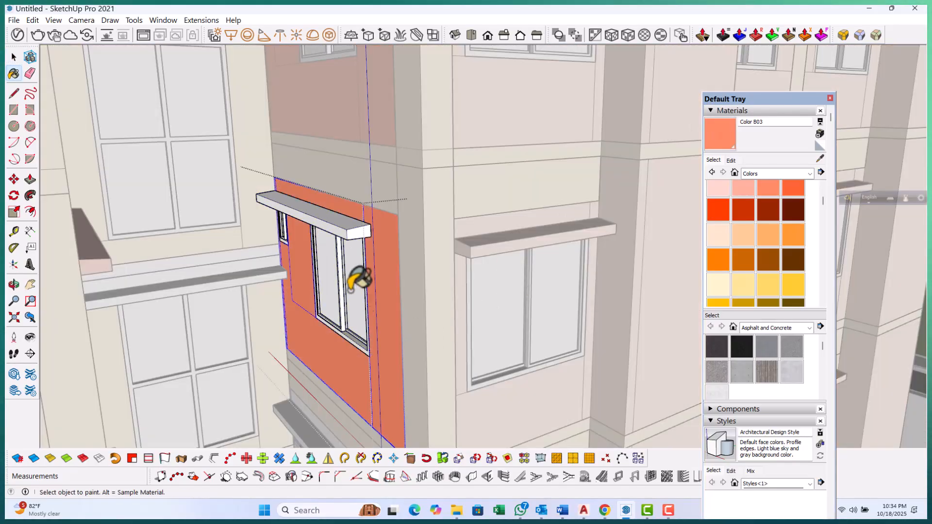
scroll(331, 214, "up", 2)
left_click(302, 141)
scroll(301, 142, "down", 4)
scroll(315, 364, "up", 4)
scroll(351, 349, "up", 1)
Paint the next lower window's back panel and hood in that corner with Color B03
double_click(407, 316)
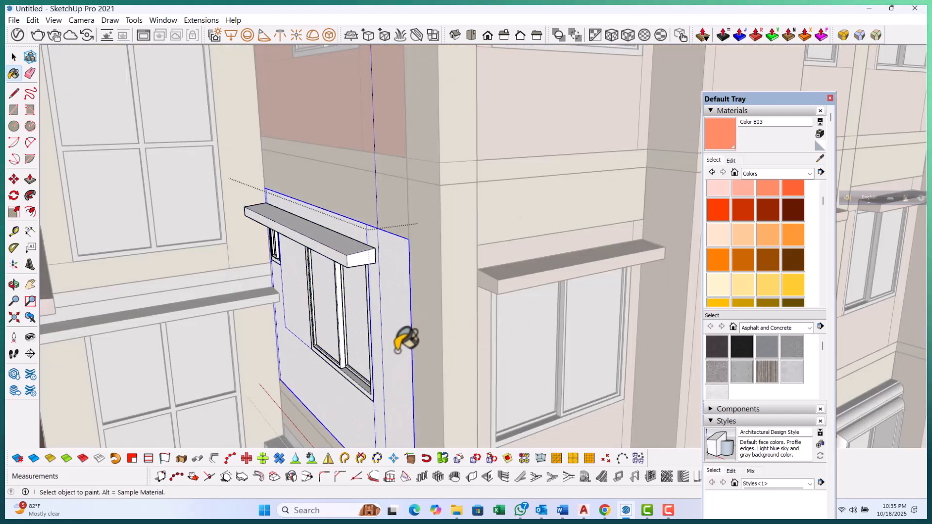
left_click(398, 351)
scroll(341, 250, "up", 3)
left_click(340, 248)
key("space")
scroll(341, 242, "down", 1)
left_click(309, 151)
scroll(309, 152, "down", 3)
scroll(309, 151, "down", 2)
scroll(333, 327, "down", 1)
scroll(333, 327, "up", 5)
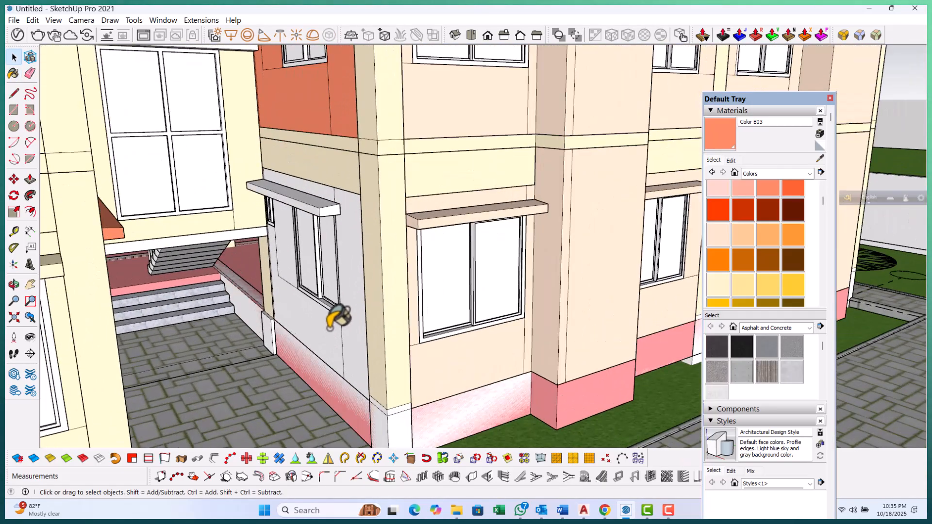
Paint the ground-floor corner window's back panel with Color B03
double_click(331, 328)
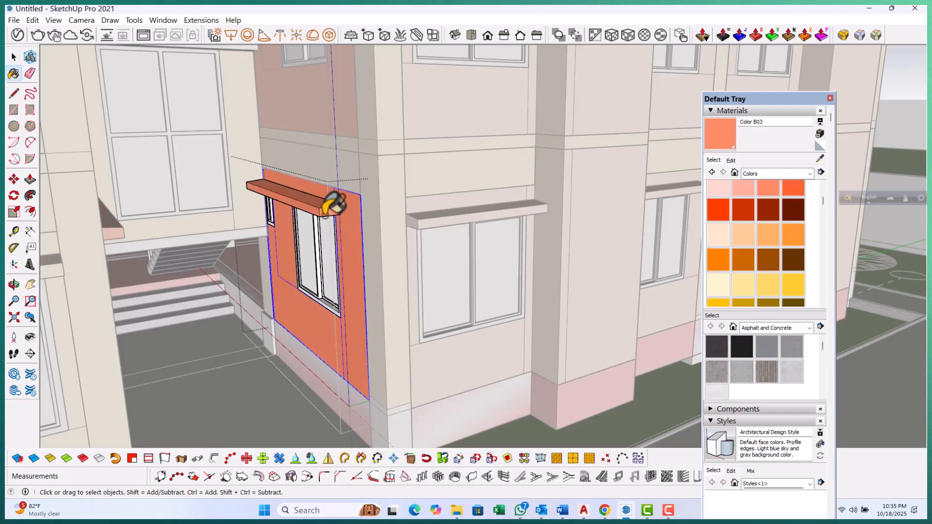
key("space")
scroll(337, 237, "down", 3)
left_click(354, 266)
middle_click_drag(354, 265, 199, 347)
scroll(272, 357, "down", 4)
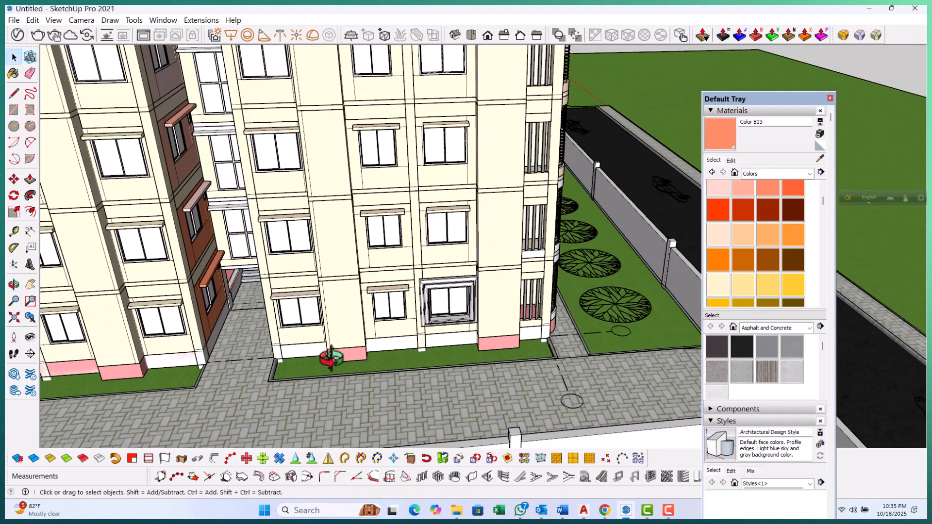
Open the corner window's frame group and paint the frame with Metal Aluminum Anodized from the Metal library
scroll(358, 345, "down", 3)
middle_click_drag(358, 345, 489, 321)
scroll(441, 360, "down", 2)
scroll(380, 183, "up", 6)
scroll(374, 160, "up", 8)
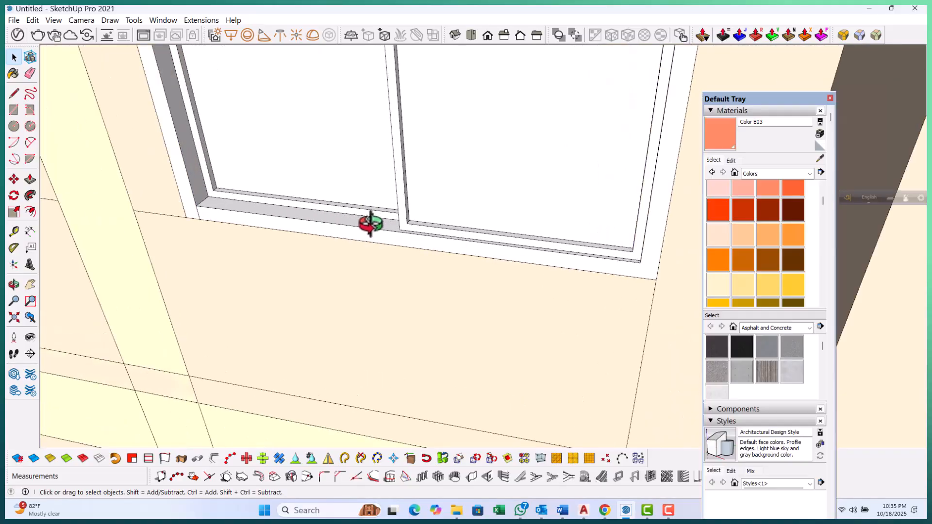
double_click(370, 223)
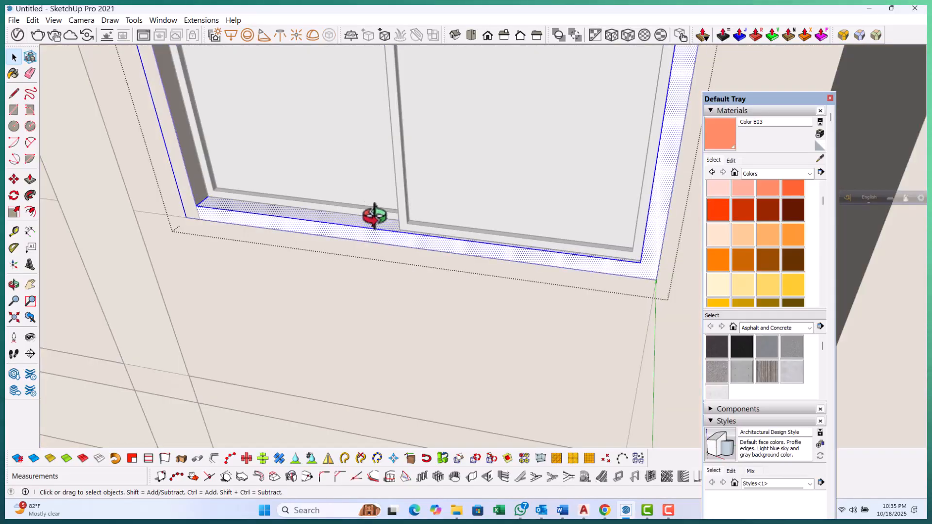
scroll(375, 220, "down", 5)
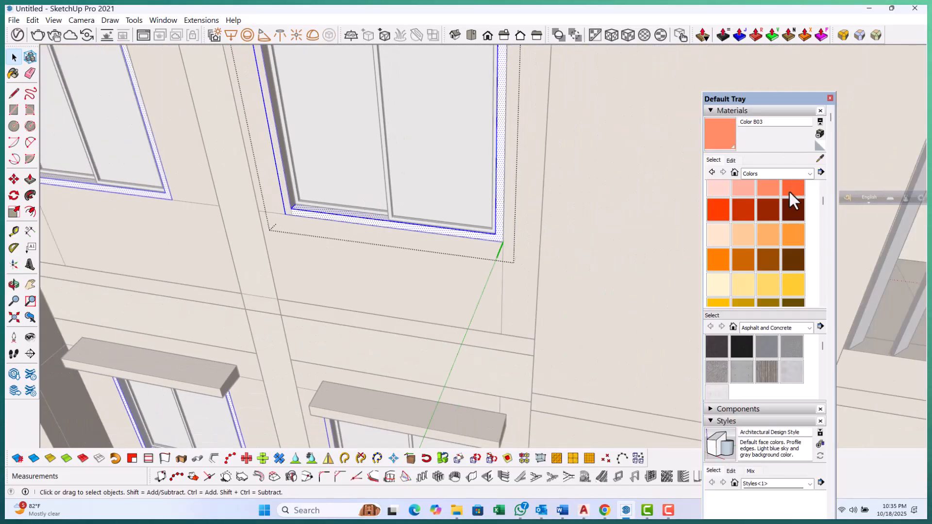
left_click(807, 174)
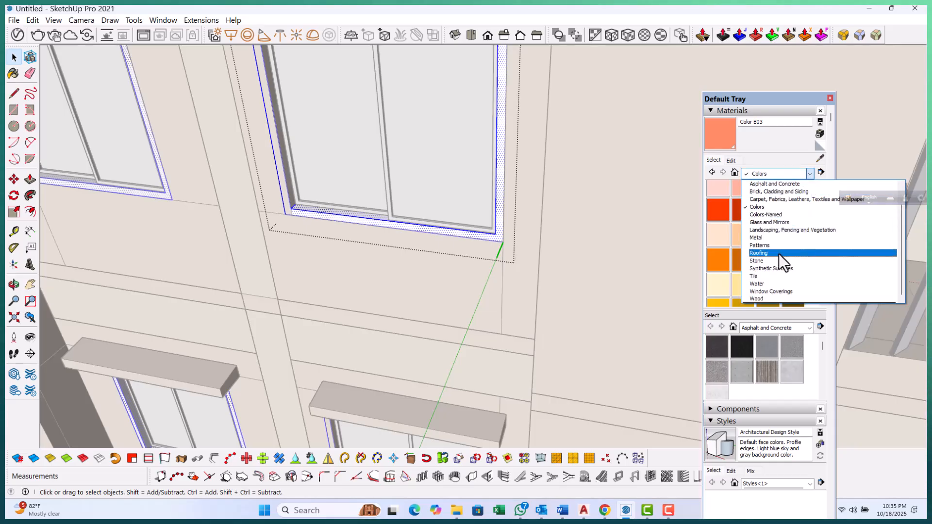
left_click(761, 238)
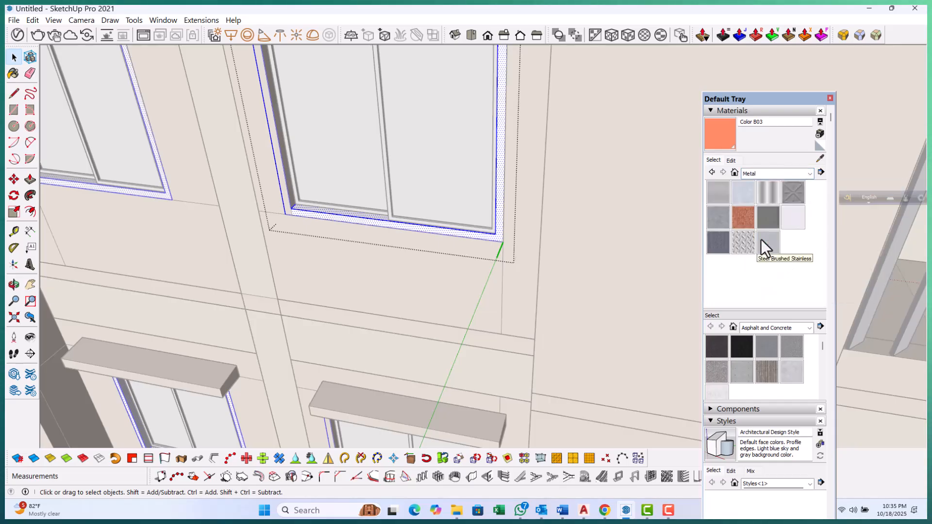
left_click(743, 193)
scroll(353, 213, "up", 5)
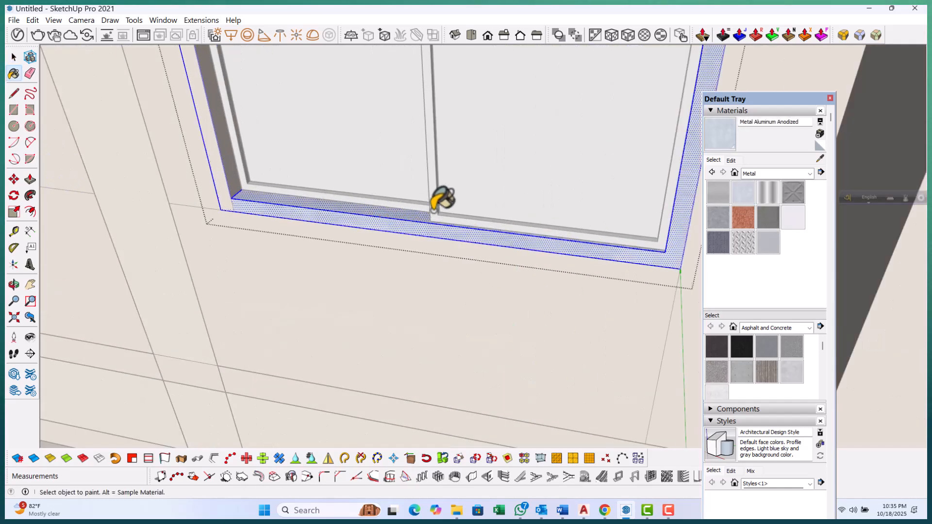
scroll(434, 210, "up", 1)
key("Escape")
double_click(436, 196)
double_click(436, 196)
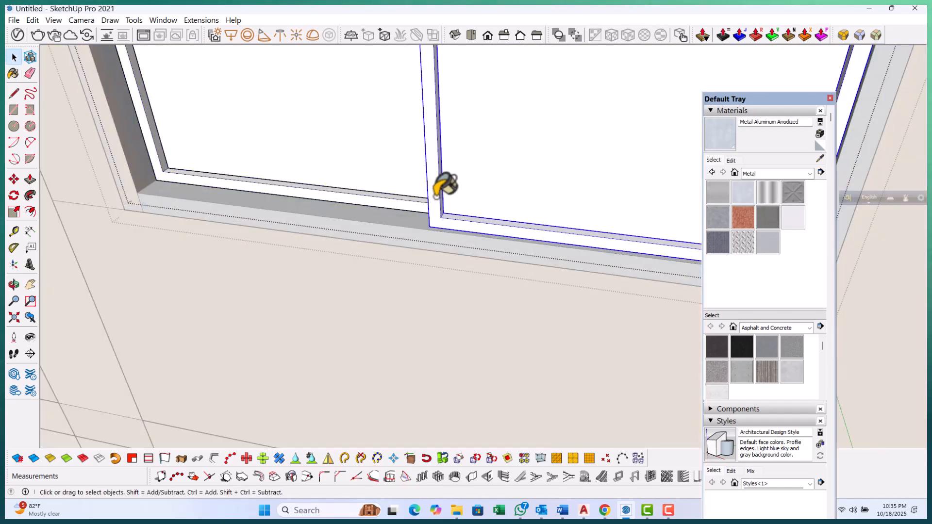
double_click(436, 196)
triple_click(436, 196)
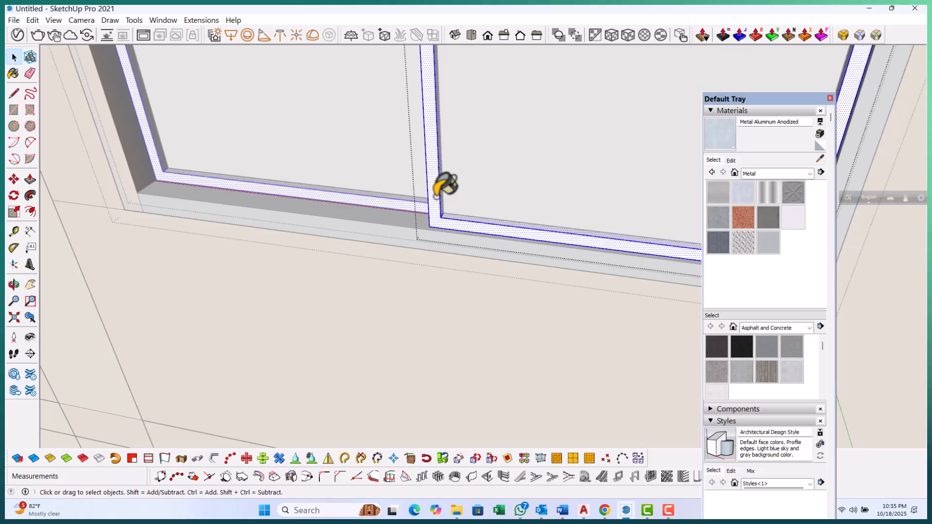
scroll(439, 167, "up", 1)
left_click(751, 193)
scroll(450, 153, "up", 1)
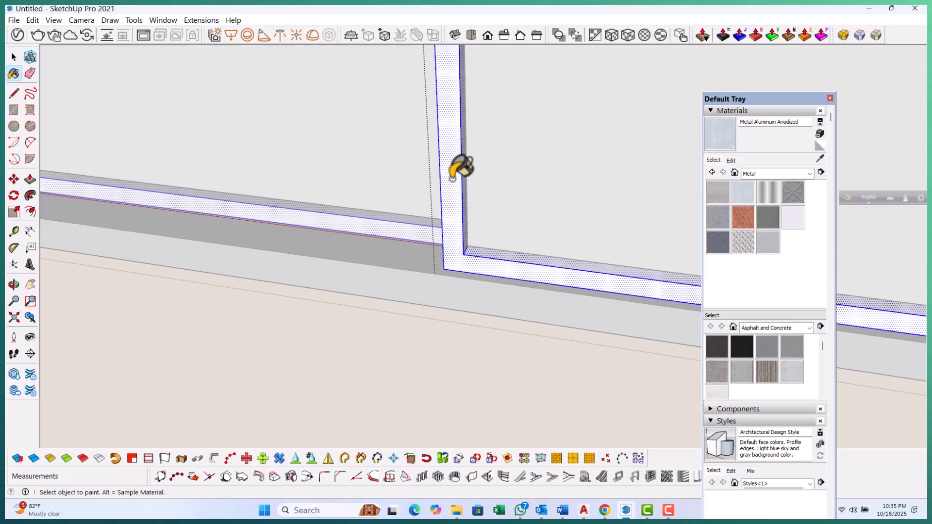
left_click(452, 171)
key("space")
scroll(450, 173, "down", 7)
key("Escape")
key("Escape")
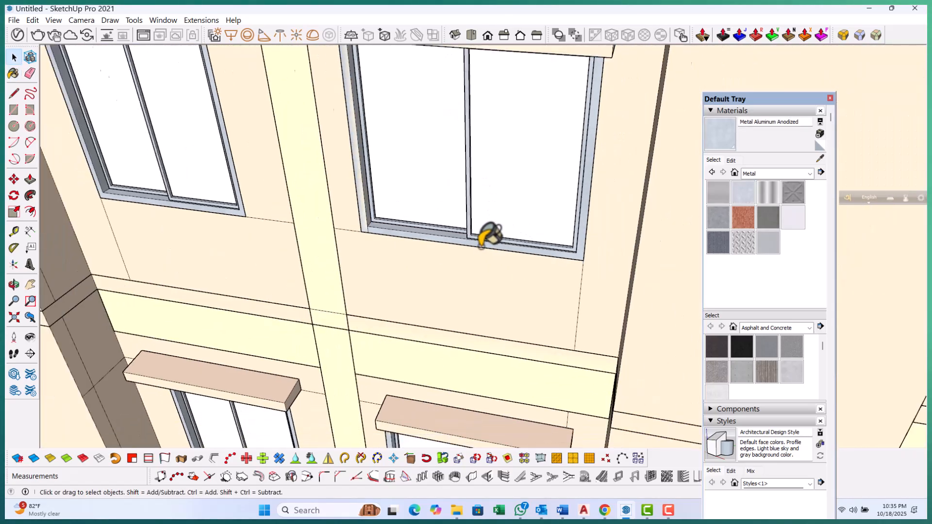
Open the next window's glass panes and paint them with Color F01 from the Colors library
scroll(490, 236, "down", 5)
middle_click_drag(491, 235, 510, 183)
scroll(491, 165, "up", 4)
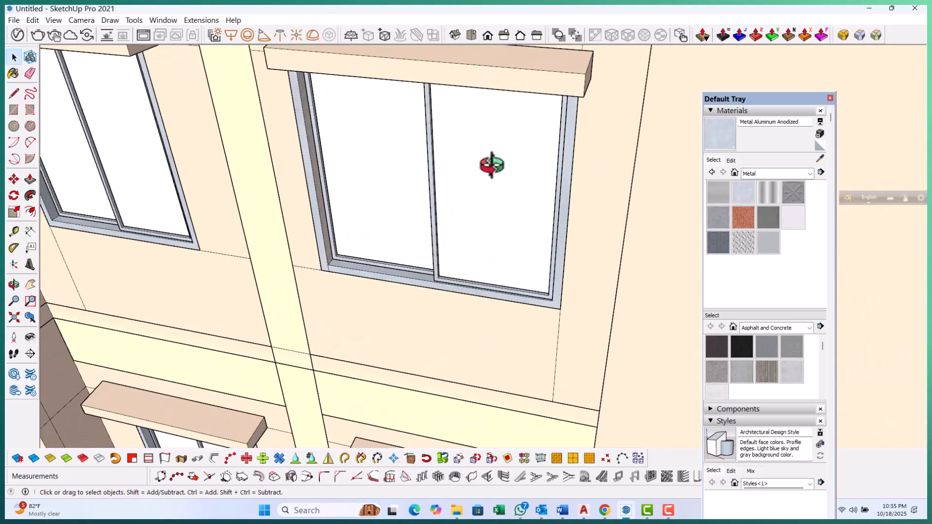
scroll(491, 163, "up", 1)
double_click(491, 161)
double_click(492, 161)
double_click(492, 160)
double_click(491, 160)
double_click(491, 161)
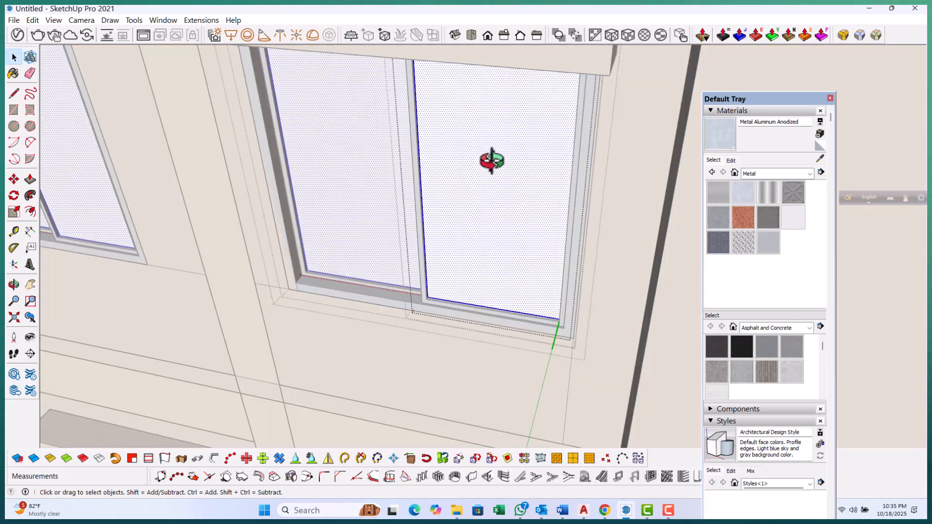
left_click(799, 176)
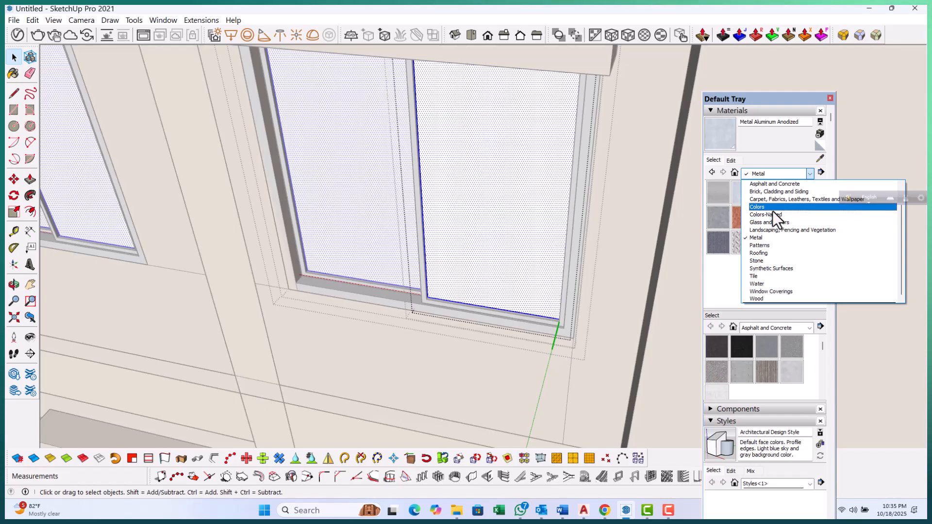
left_click(774, 208)
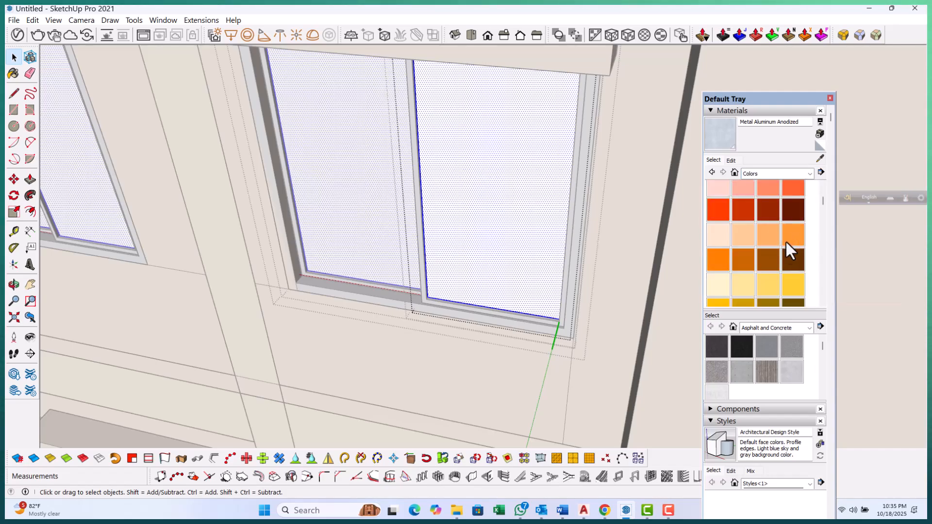
left_click(747, 284)
scroll(776, 257, "down", 3)
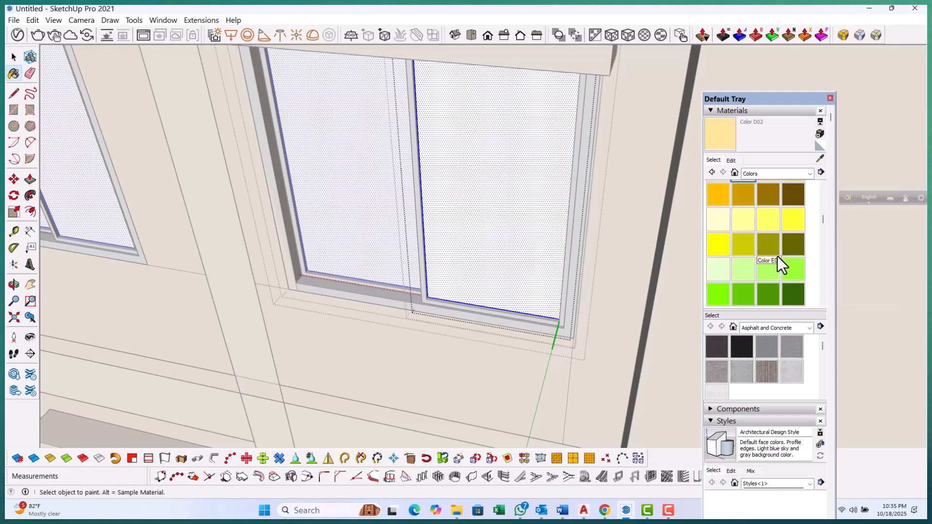
left_click(724, 268)
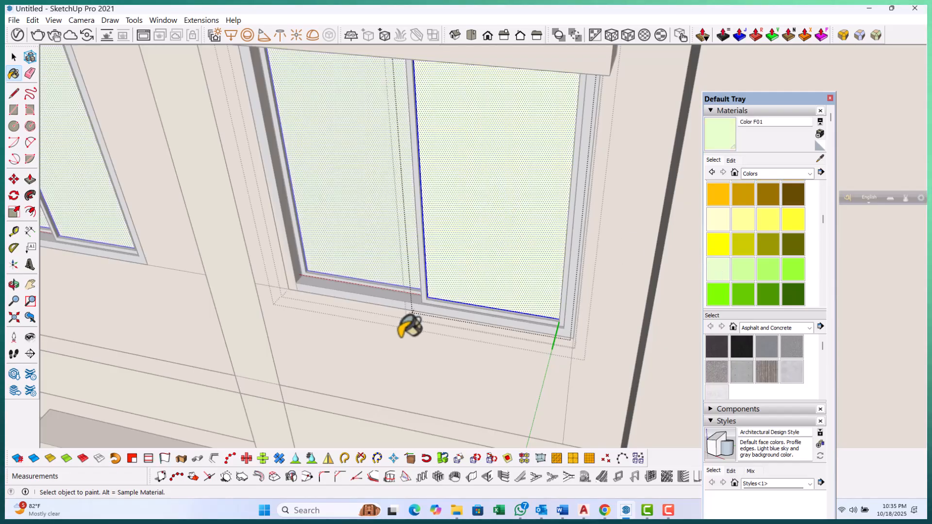
scroll(399, 336, "down", 3)
middle_click_drag(418, 291, 450, 265)
scroll(458, 244, "up", 2)
scroll(513, 226, "up", 1)
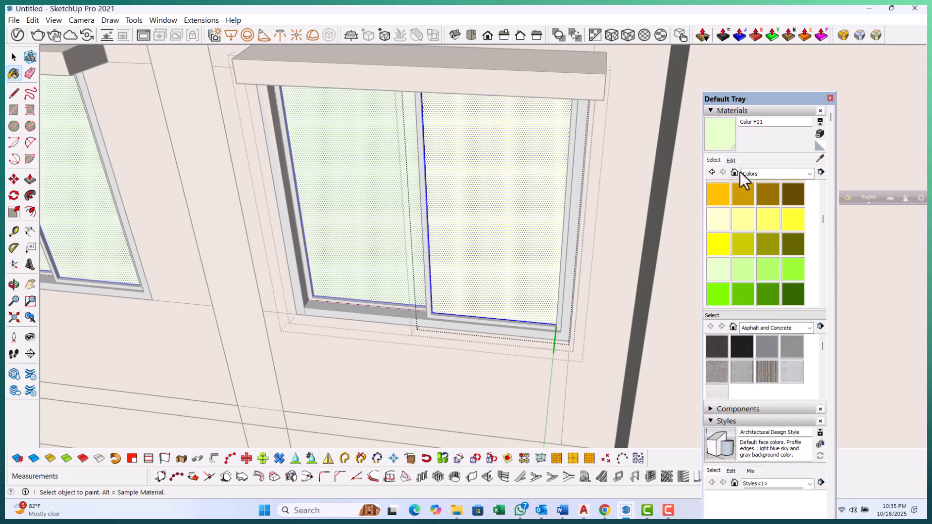
Set Color F01's opacity to 37
left_click(732, 161)
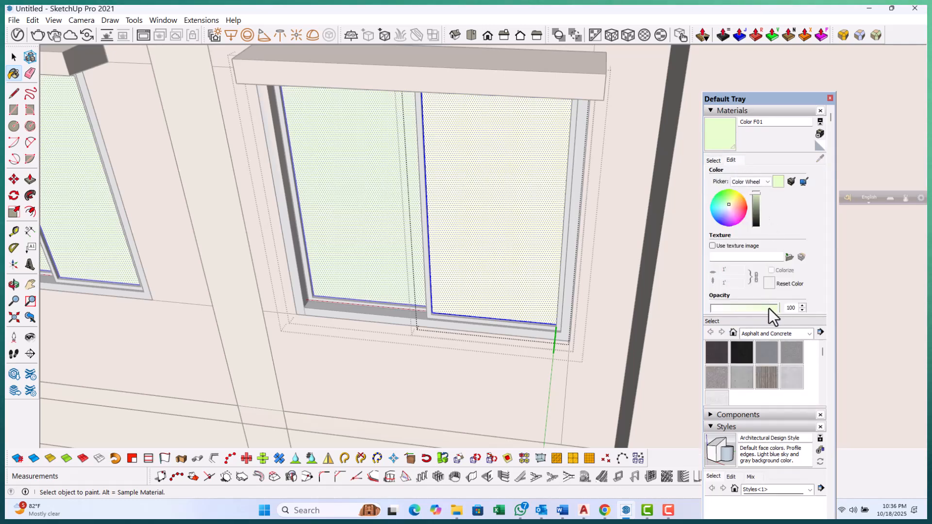
left_click_drag(764, 309, 738, 311)
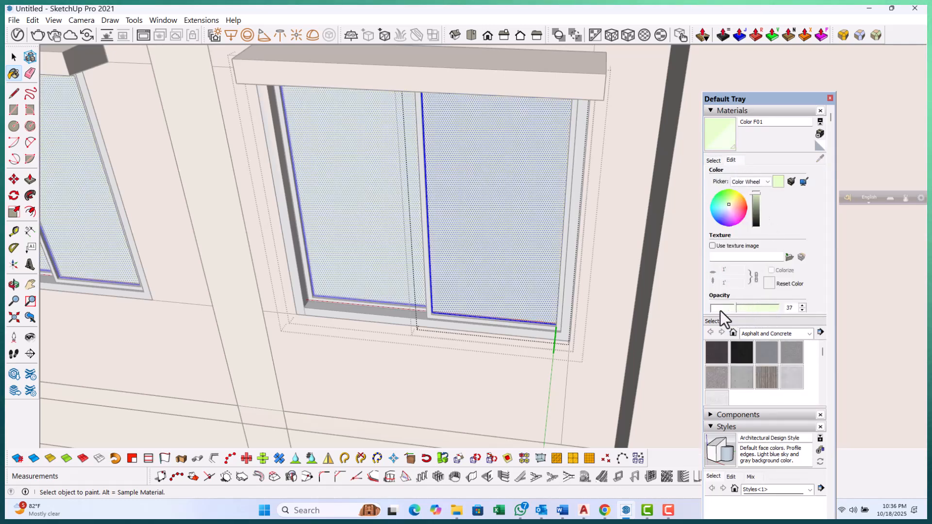
scroll(367, 262, "down", 6)
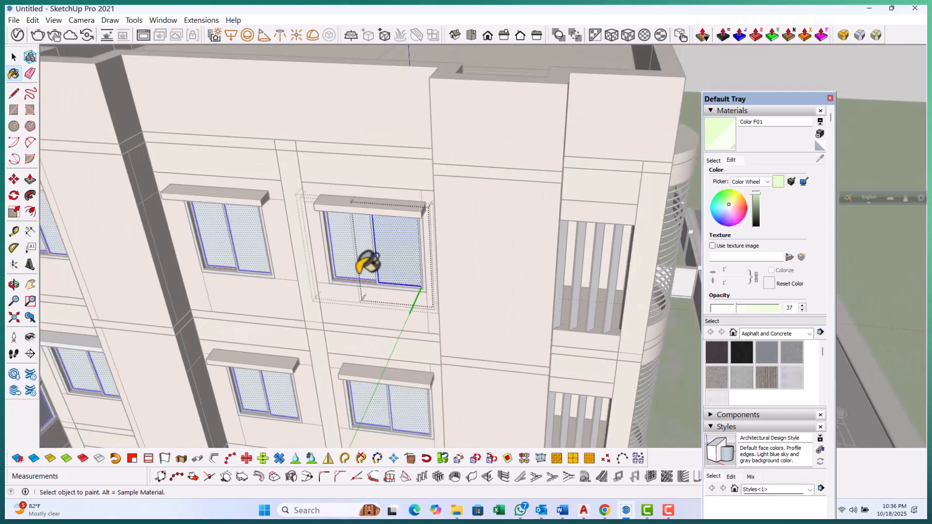
Select another window's glass and edit Color F01 to a blue tint with opacity 16
key("space")
middle_click_drag(437, 270, 499, 261)
left_click(639, 170)
left_click(640, 171)
scroll(447, 315, "up", 4)
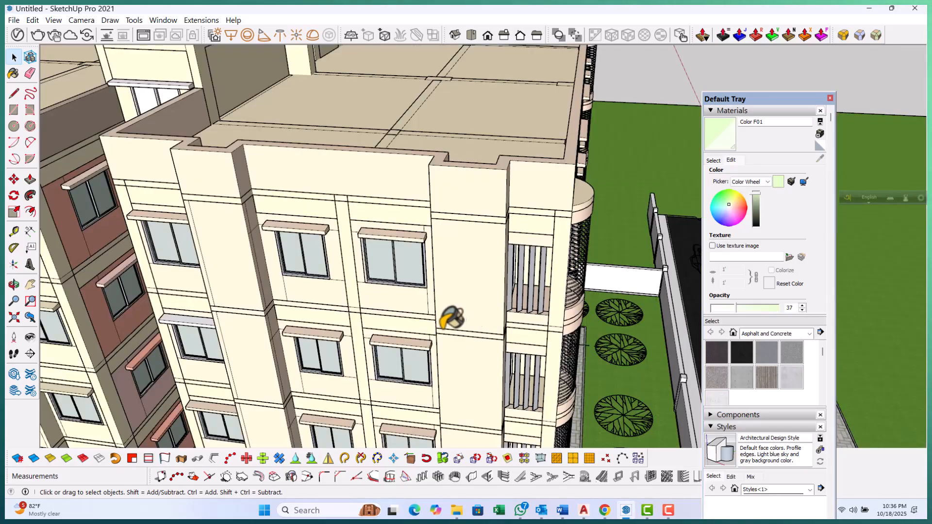
middle_click_drag(418, 264, 419, 264)
scroll(418, 264, "up", 8)
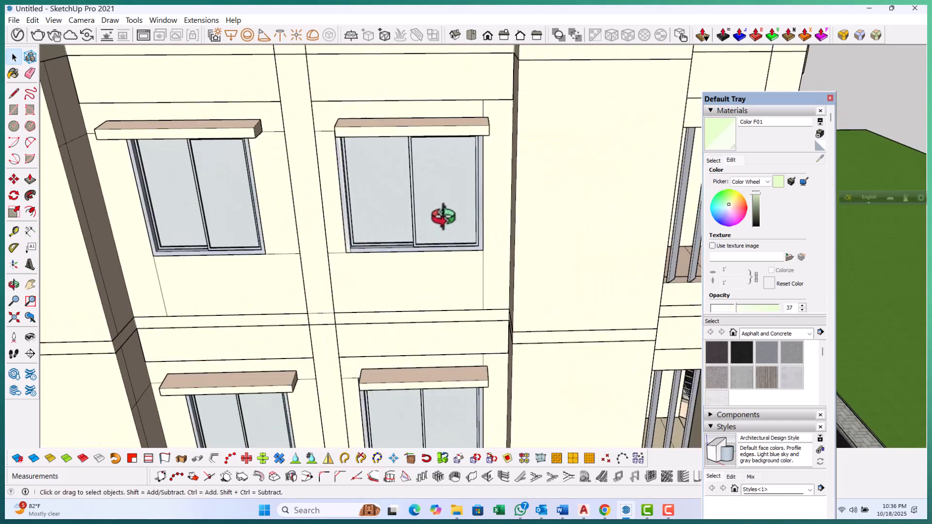
middle_click_drag(415, 225, 413, 224)
double_click(386, 176)
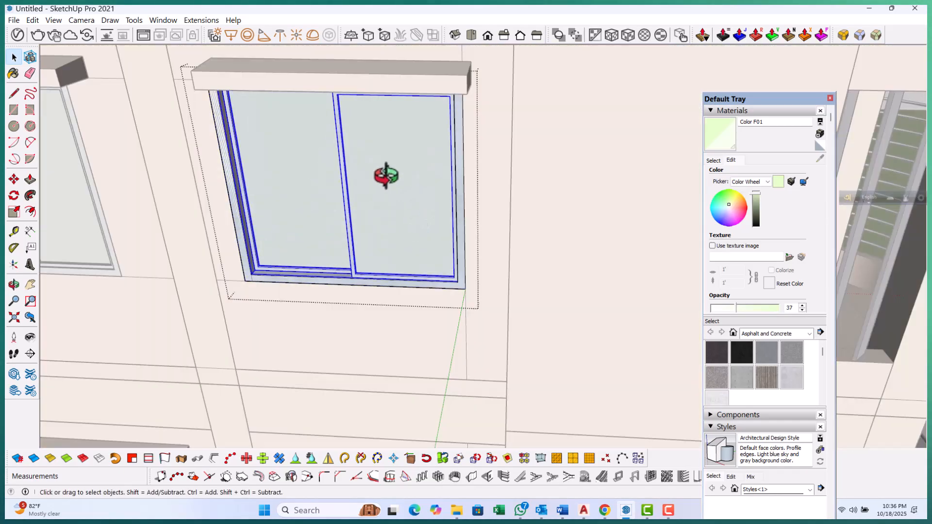
double_click(385, 177)
double_click(386, 177)
left_click(386, 176)
left_click(386, 177)
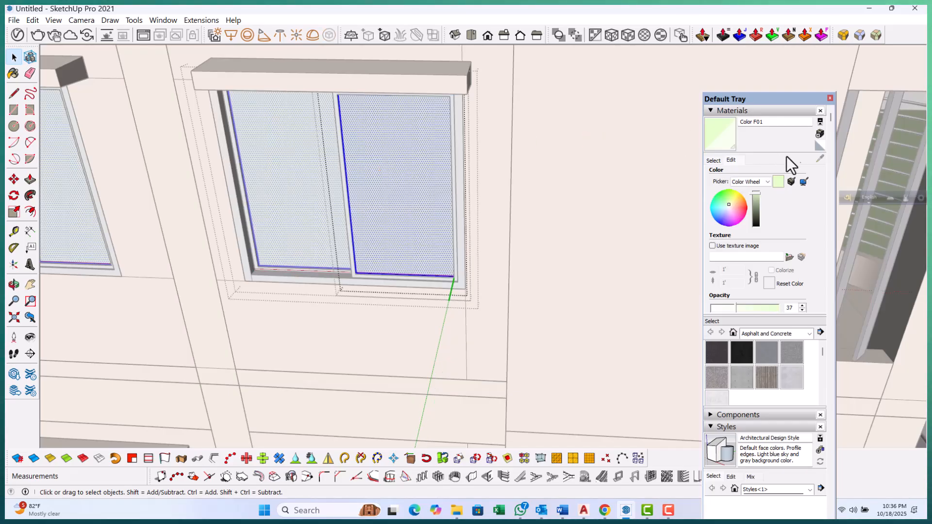
left_click_drag(735, 309, 733, 308)
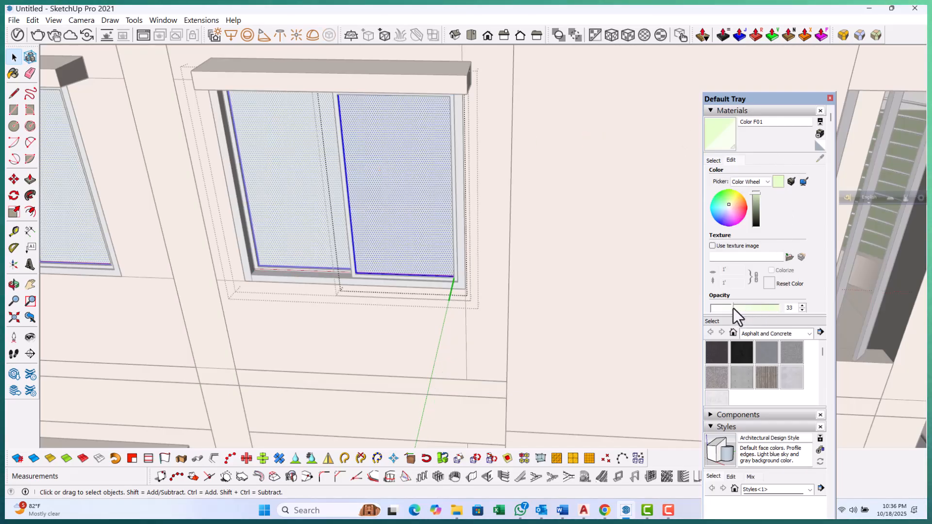
mouse_move(728, 207)
left_mouse_down()
mouse_move(721, 199)
mouse_move(718, 209)
left_mouse_up()
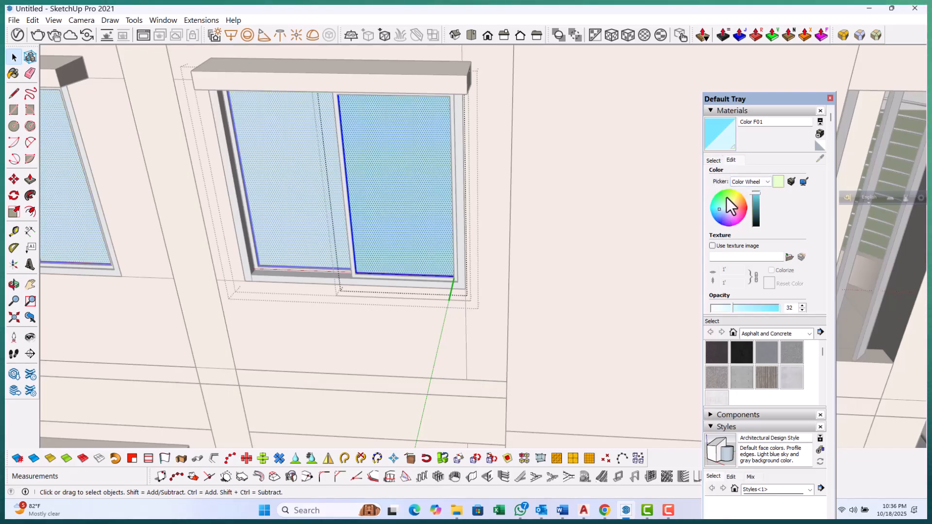
left_click_drag(756, 204, 755, 203)
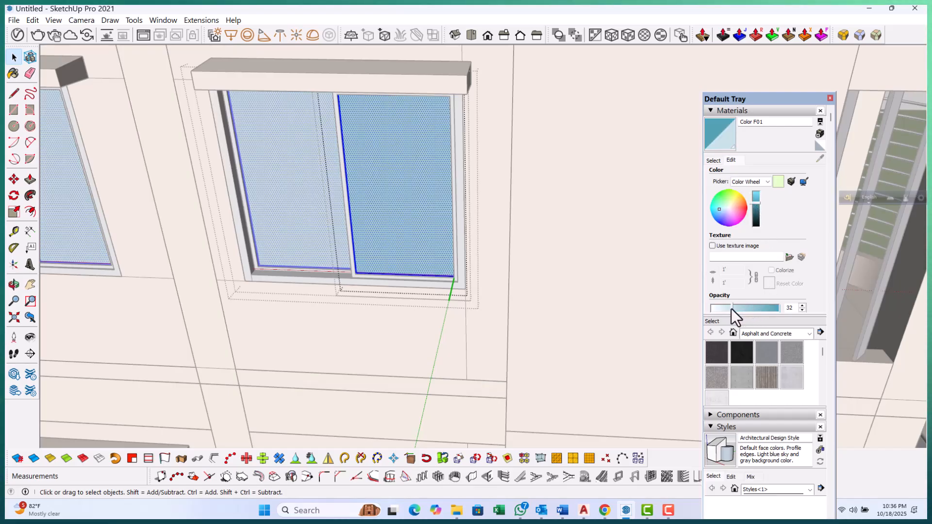
scroll(306, 257, "down", 6)
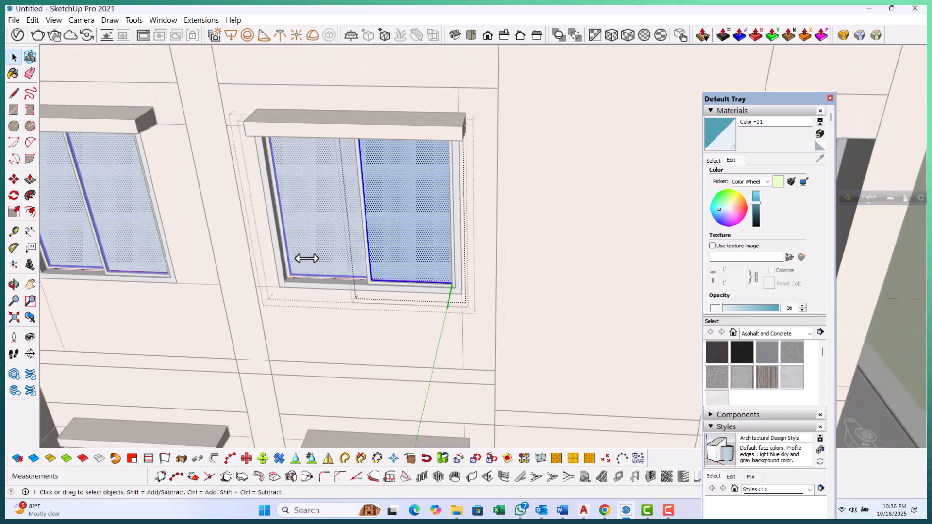
scroll(433, 232, "down", 4)
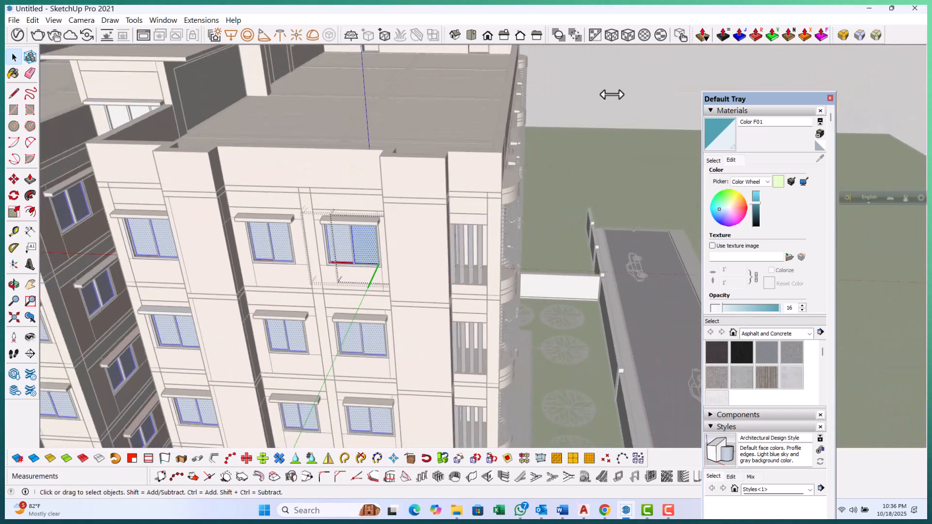
Paint the glass of the small window beside the curved railing with Color F01
middle_click_drag(528, 254, 126, 244)
scroll(126, 244, "up", 2)
middle_click_drag(510, 238, 262, 278)
scroll(368, 224, "up", 5)
scroll(324, 216, "up", 10)
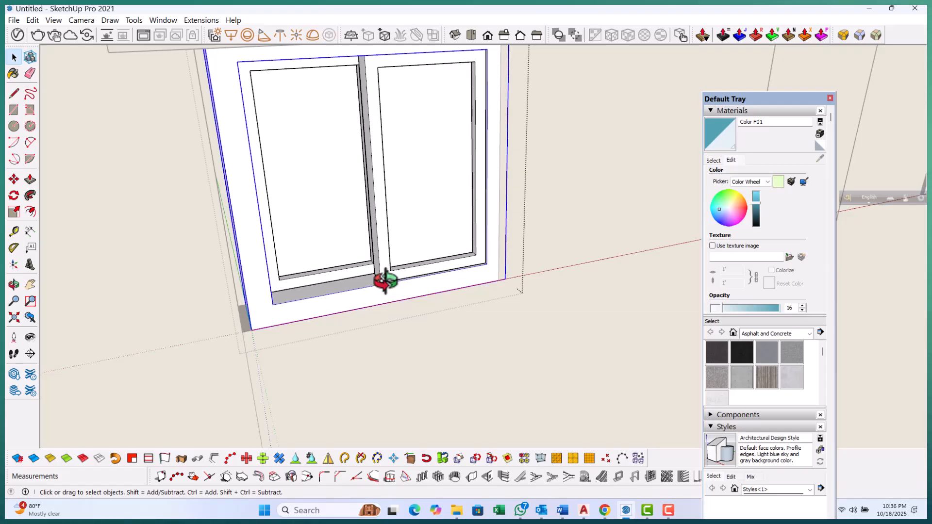
triple_click(385, 280)
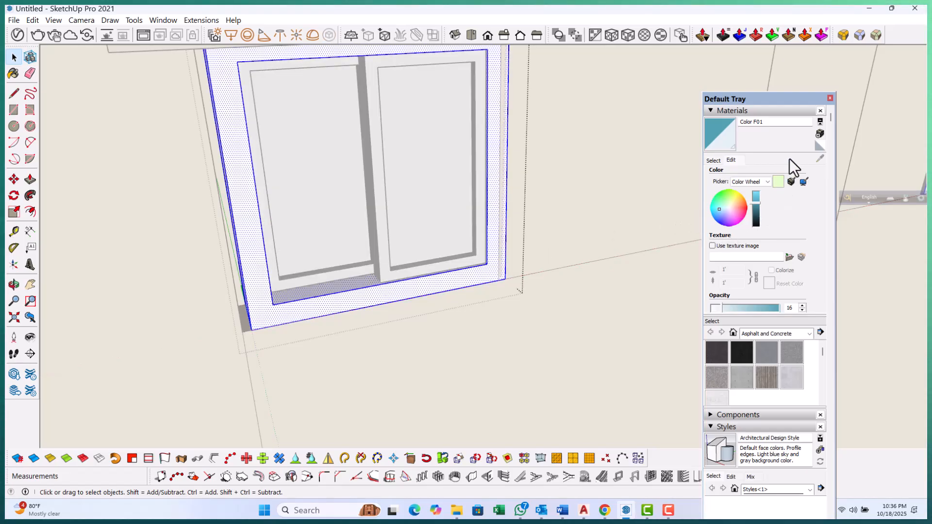
left_click(422, 148)
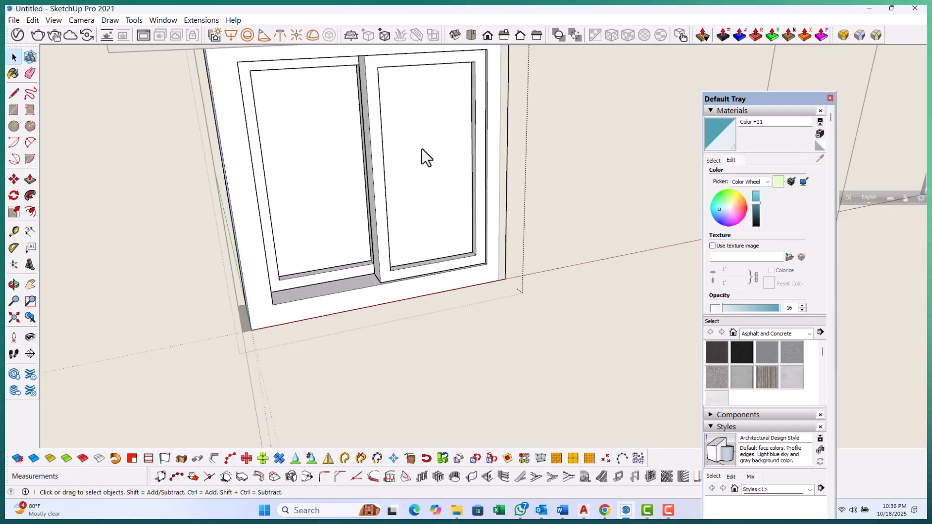
double_click(421, 148)
double_click(422, 148)
triple_click(421, 148)
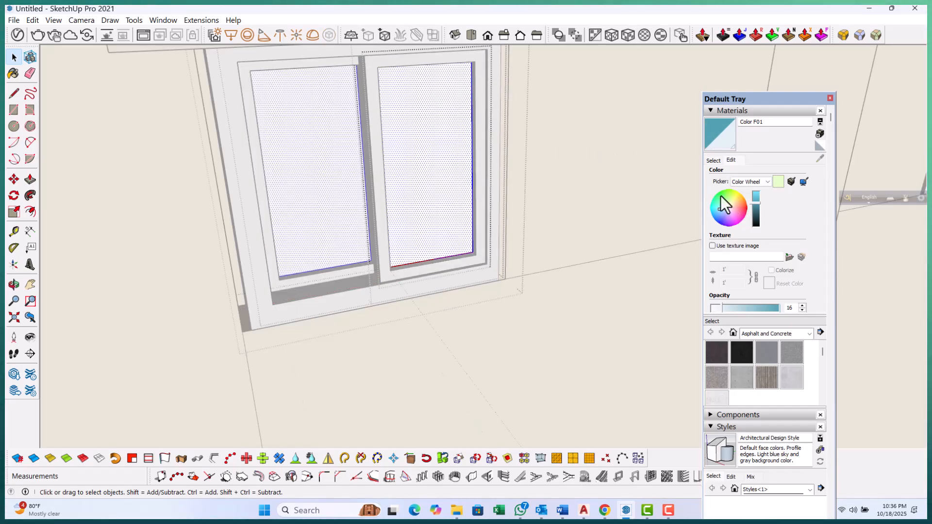
left_click(418, 161)
key("space")
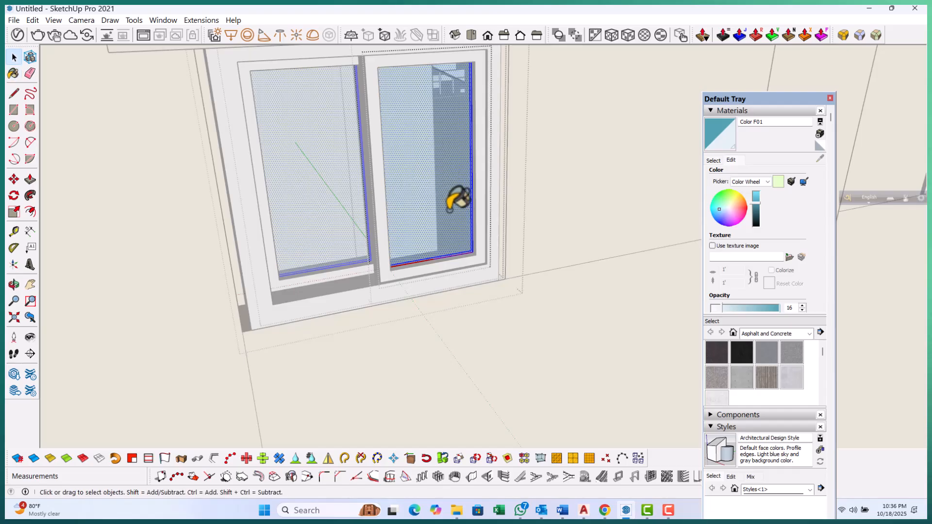
key("Escape")
key("Escape")
key("Escape")
Select the sliding sash frames of this small window
scroll(456, 230, "down", 2)
middle_click_drag(456, 214, 403, 238)
scroll(403, 238, "up", 5)
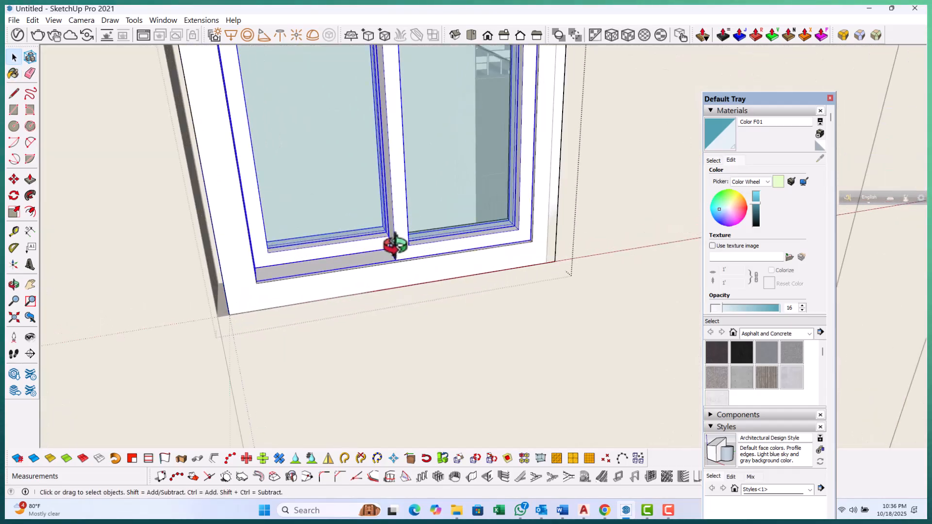
triple_click(396, 245)
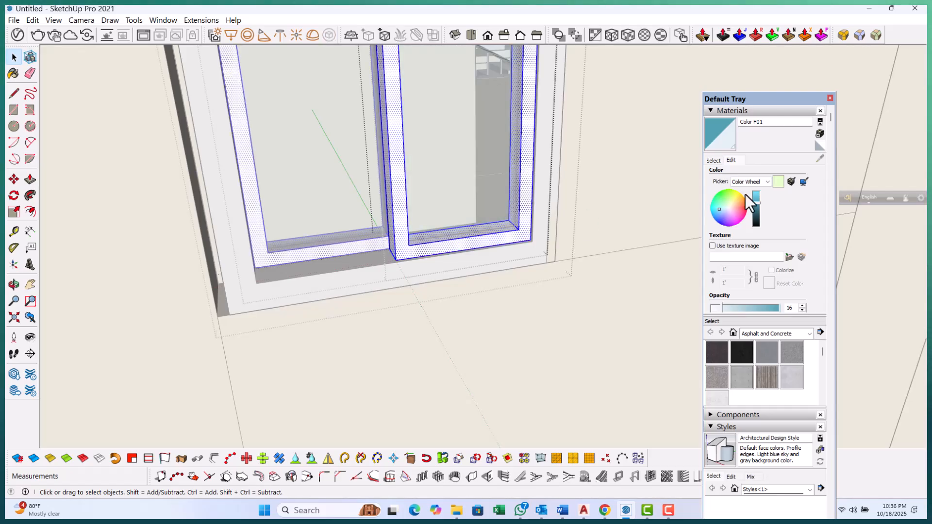
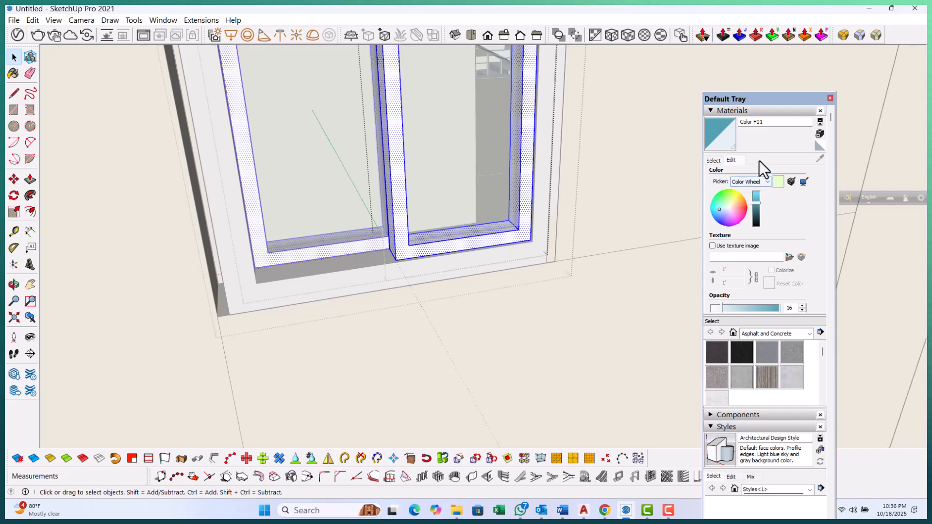
Sample Metal Aluminum Anodized and paint the small window's sliding sash frames with it
left_click(716, 161)
scroll(396, 277, "down", 8)
scroll(262, 311, "down", 4)
scroll(670, 299, "up", 5)
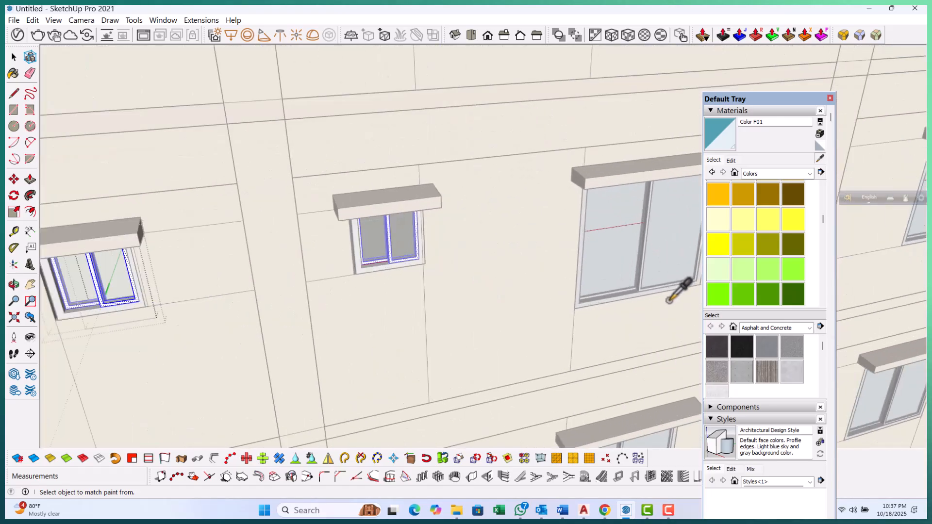
scroll(669, 301, "up", 6)
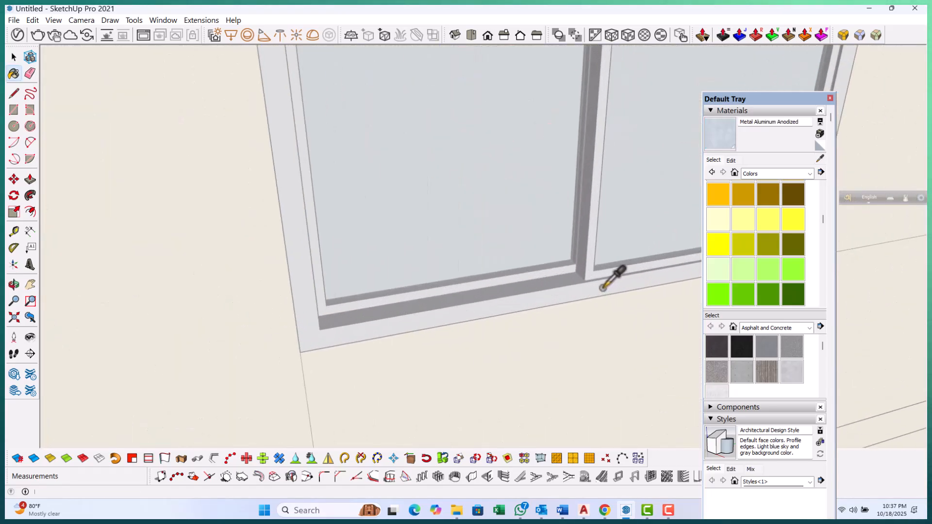
scroll(675, 208, "down", 5)
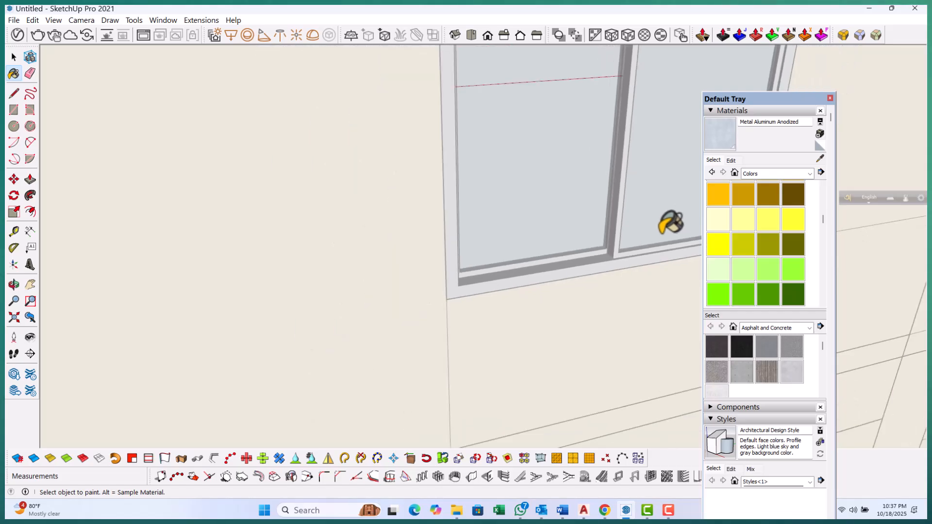
scroll(322, 233, "down", 2)
scroll(316, 218, "up", 6)
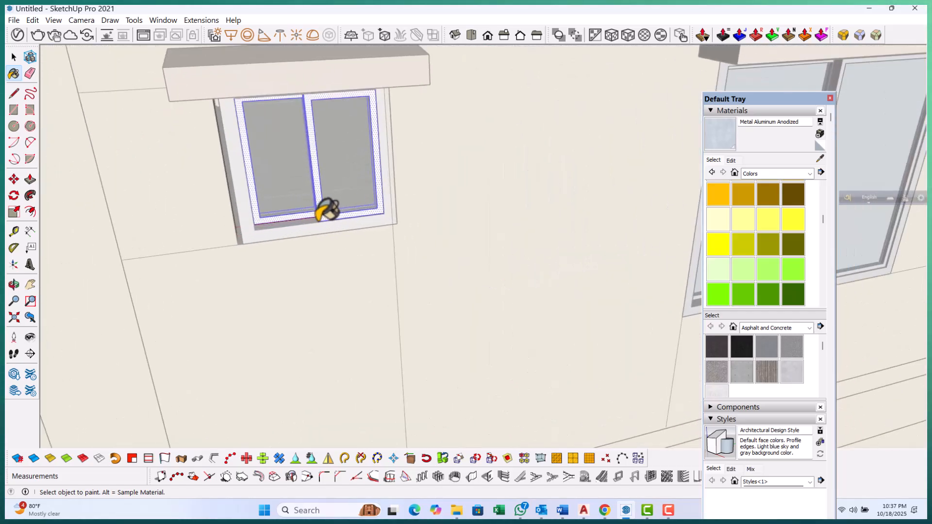
scroll(325, 208, "up", 4)
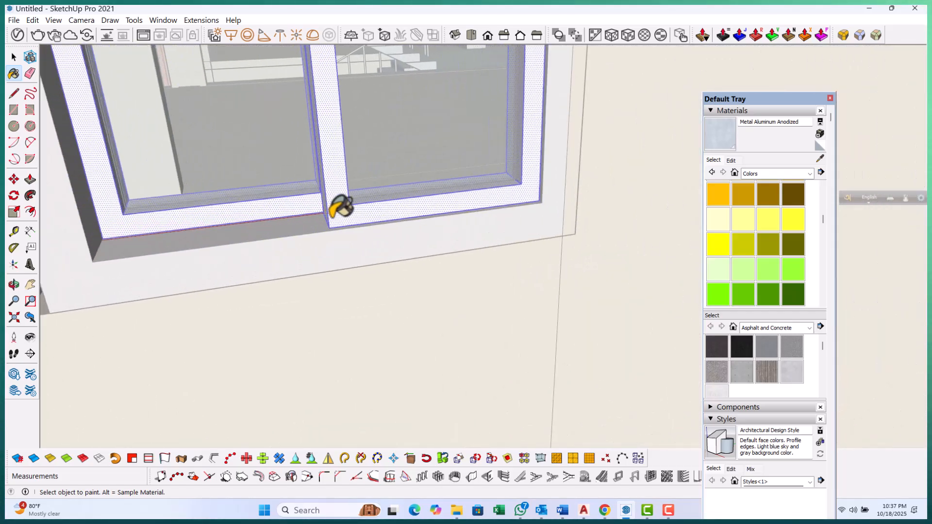
scroll(346, 207, "up", 2)
scroll(345, 192, "up", 5)
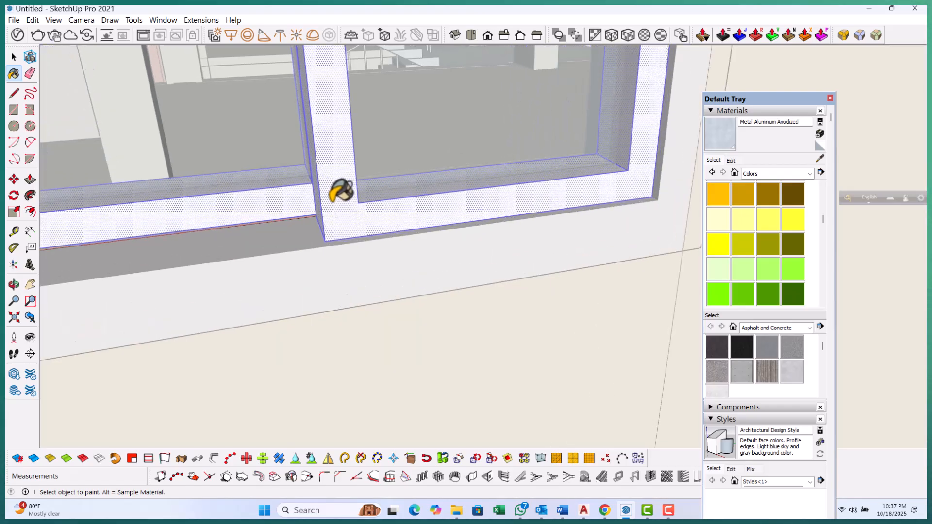
key("space")
left_click(344, 185)
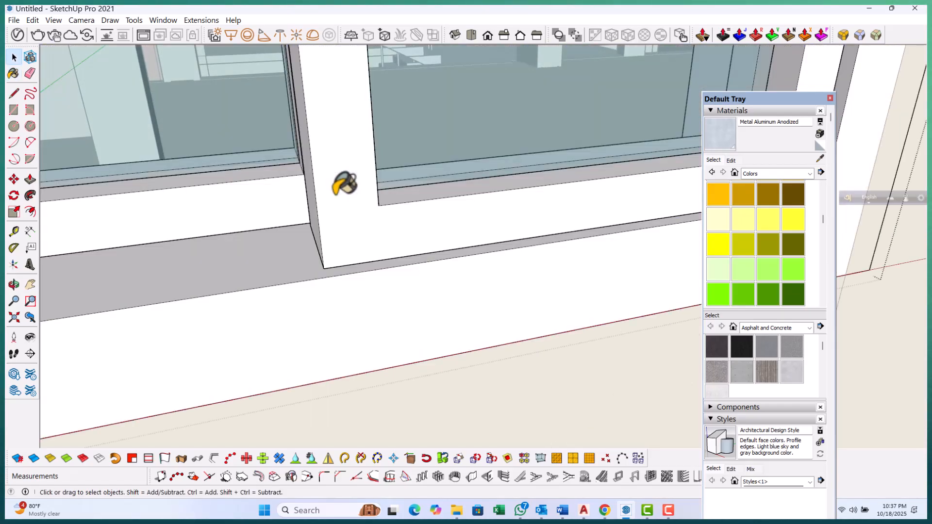
Select the small window's sill and paint it with Metal Aluminum Anodized
triple_click(344, 185)
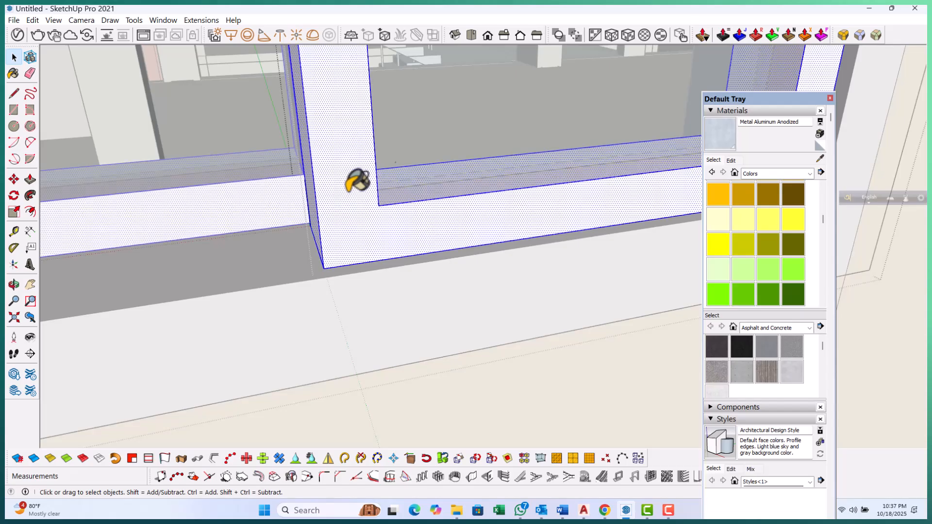
key("space")
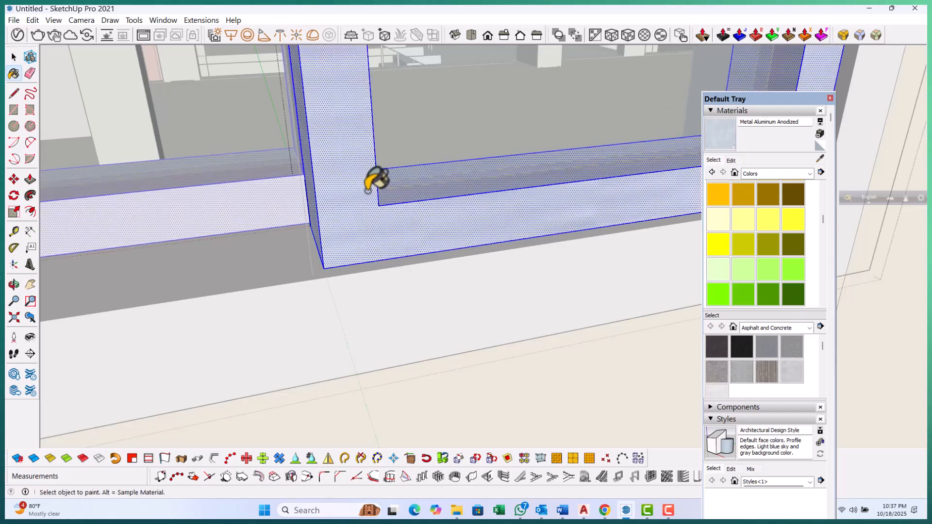
triple_click(335, 297)
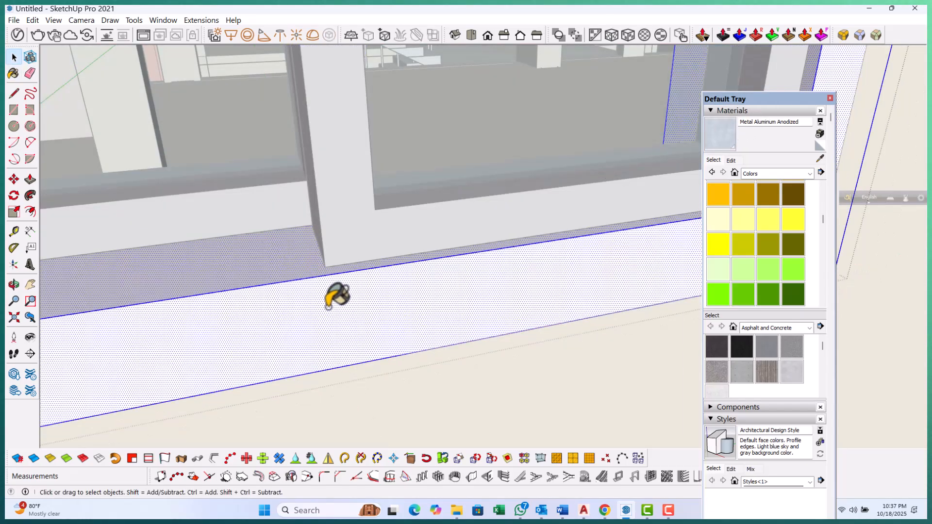
left_click(718, 131)
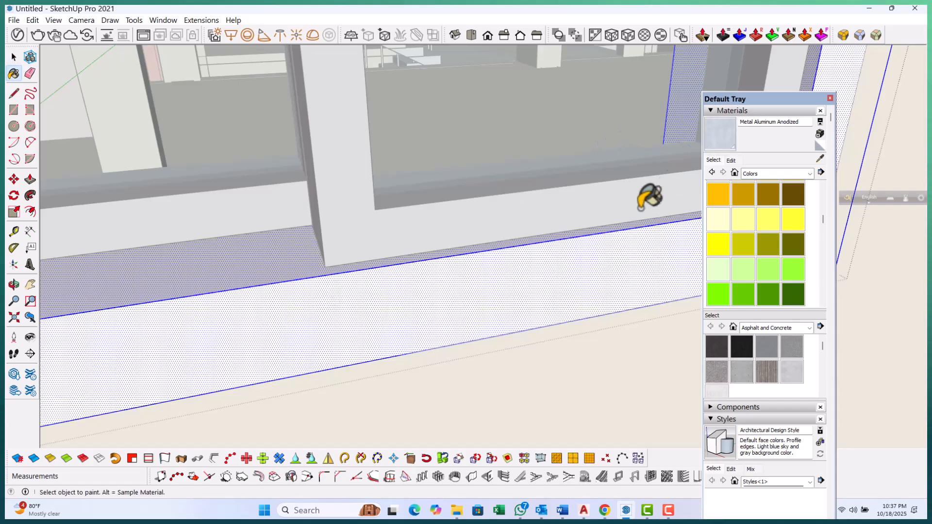
left_click(297, 297)
key("space")
Select the hood above a tall window on the side facade and paint it with Color A02
scroll(297, 297, "down", 6)
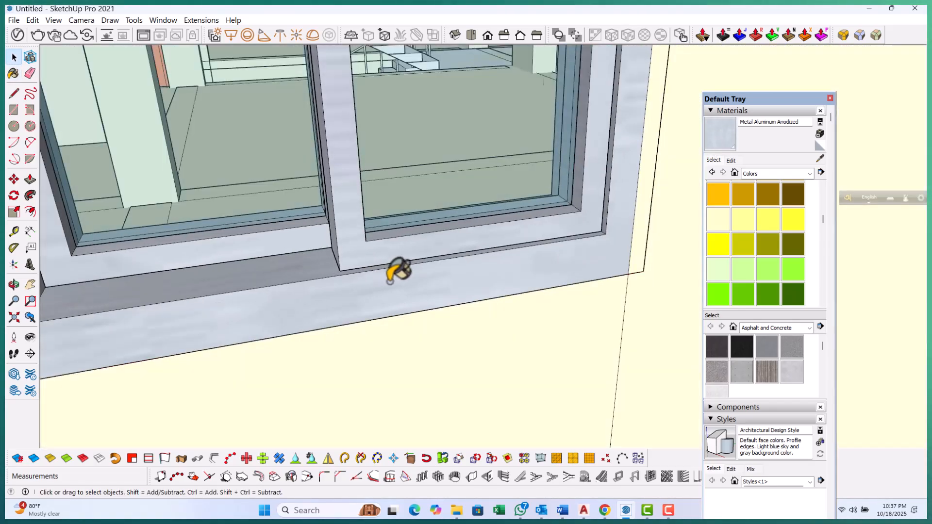
scroll(392, 305, "down", 6)
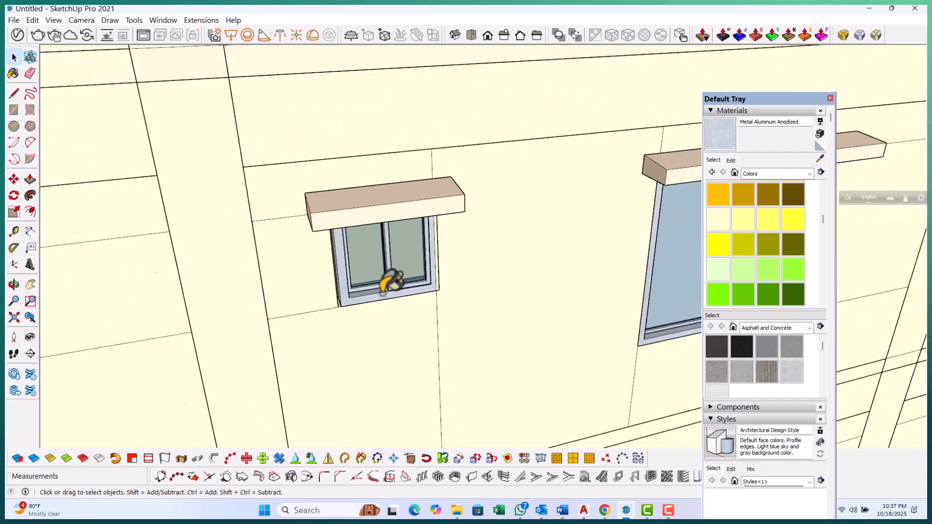
scroll(408, 288, "down", 6)
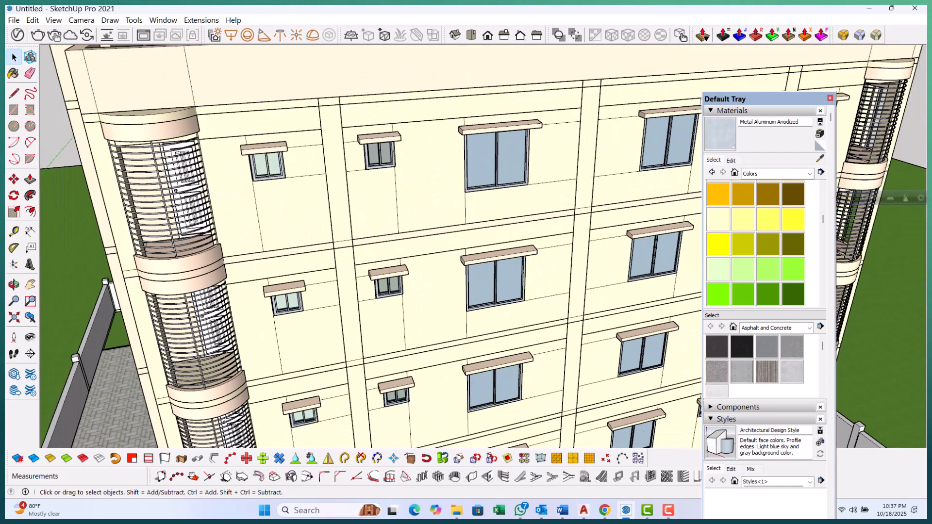
middle_click_drag(590, 395, 437, 354)
scroll(385, 326, "up", 6)
scroll(431, 329, "down", 6)
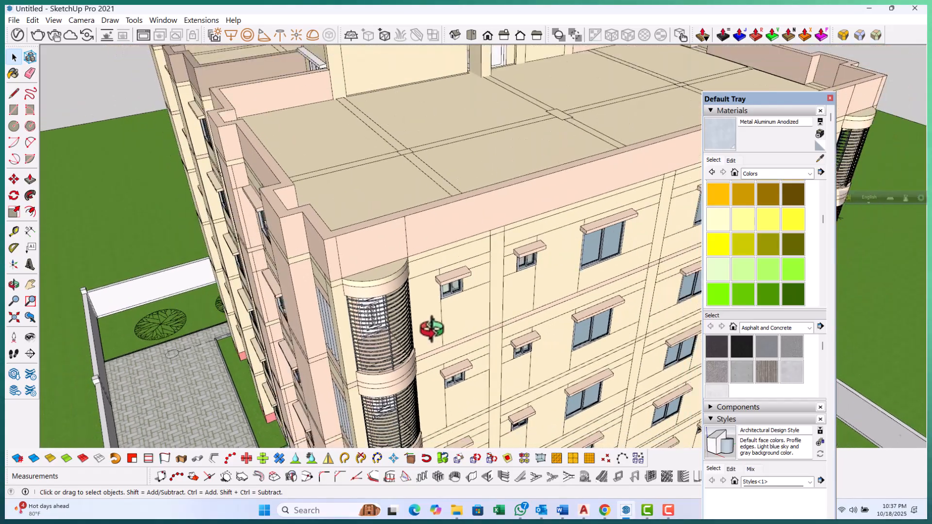
mouse_move(341, 243)
middle_mouse_down()
mouse_move(591, 239)
mouse_move(674, 219)
middle_mouse_up()
scroll(373, 266, "up", 3)
middle_click_drag(374, 266, 457, 273)
scroll(332, 207, "up", 8)
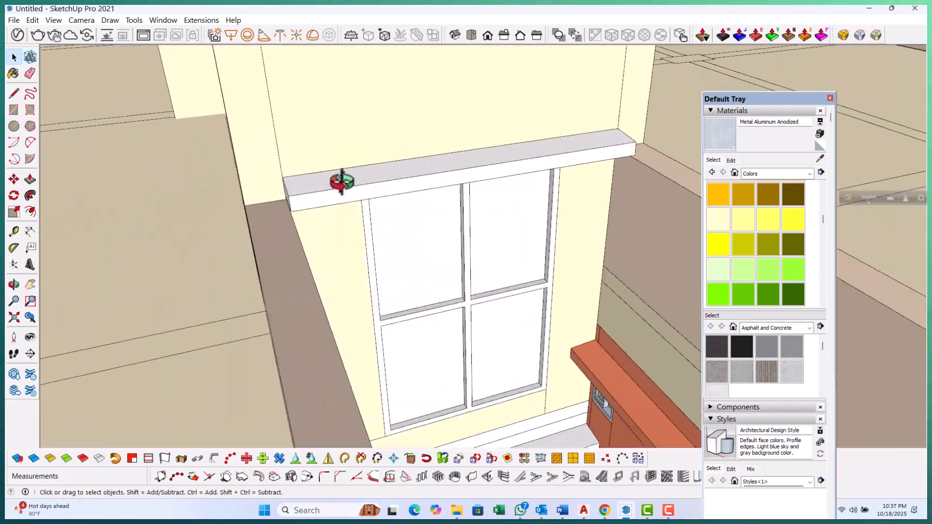
double_click(342, 182)
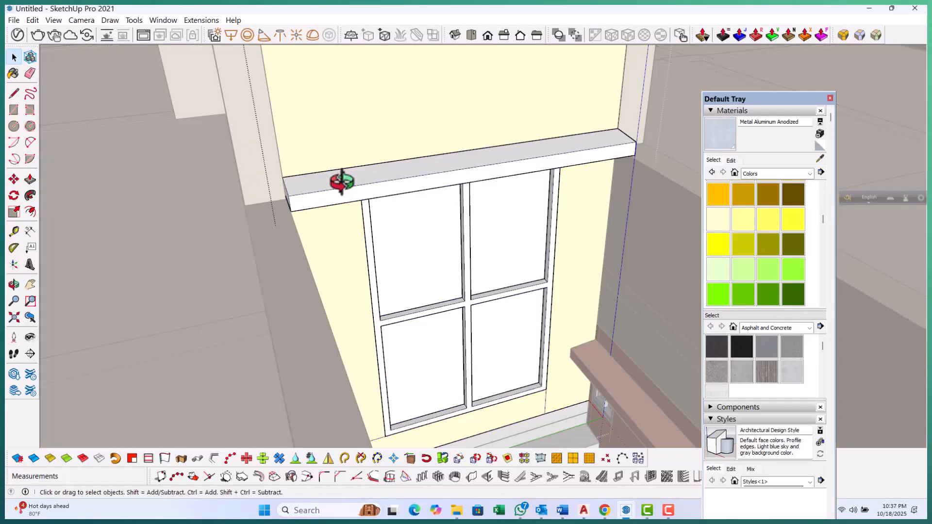
scroll(342, 182, "down", 3)
middle_click_drag(308, 165, 631, 178)
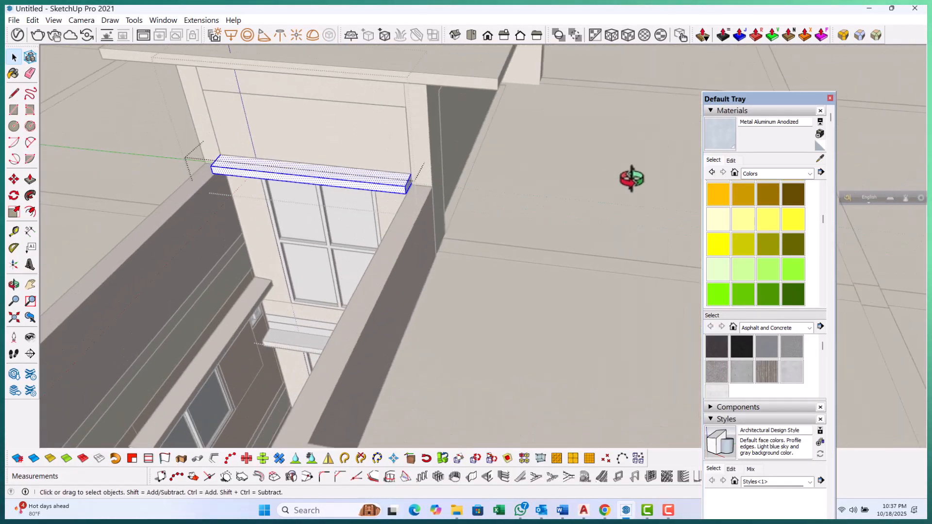
scroll(724, 213, "up", 3)
left_click(743, 193)
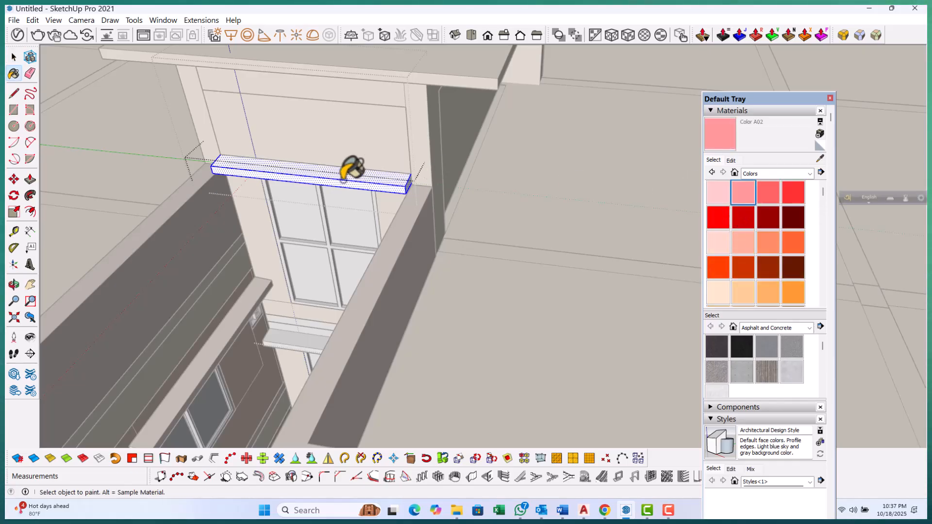
scroll(342, 173, "up", 2)
left_click(345, 169)
key("space")
Select the tall window's frame and paint it with Color D08
mouse_move(375, 156)
middle_mouse_down()
mouse_move(389, 146)
mouse_move(308, 271)
mouse_move(359, 345)
mouse_move(316, 385)
mouse_move(377, 206)
mouse_move(360, 165)
middle_mouse_up()
double_click(362, 165)
double_click(362, 166)
double_click(362, 166)
triple_click(362, 166)
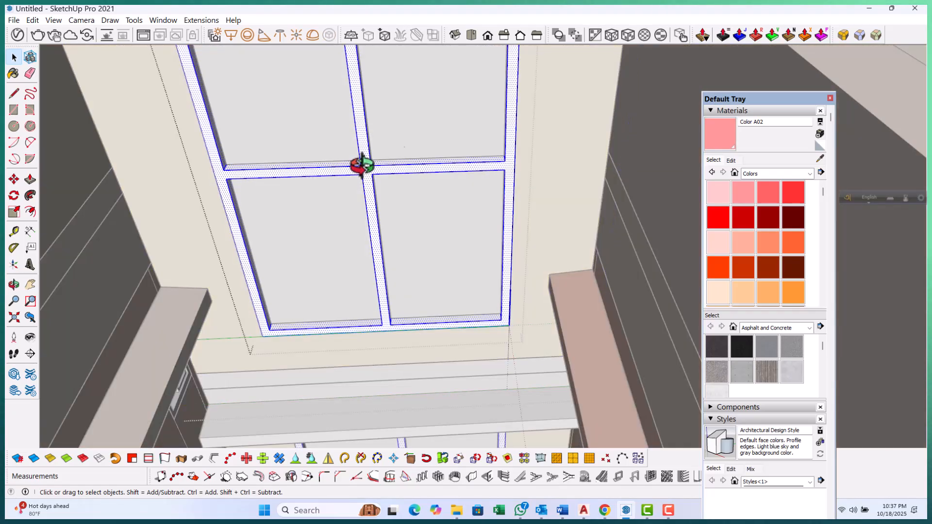
scroll(761, 246, "down", 6)
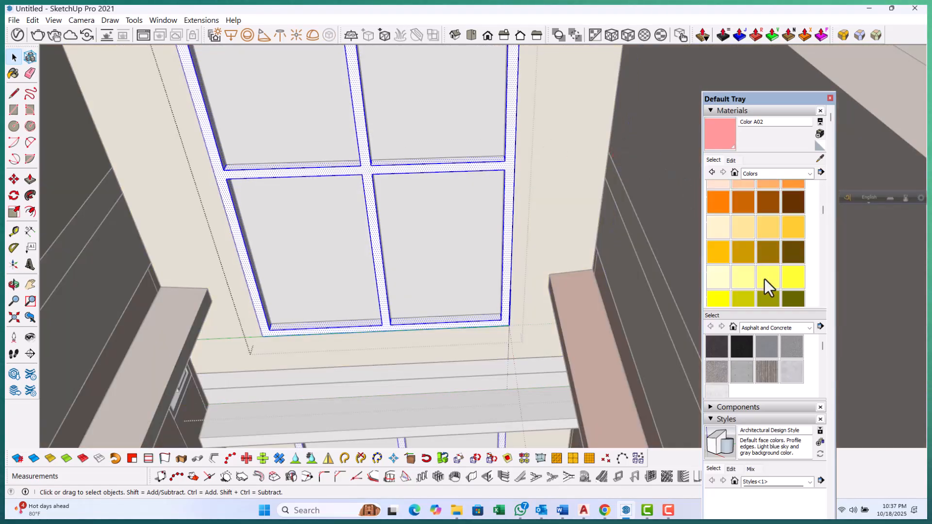
scroll(748, 260, "up", 2)
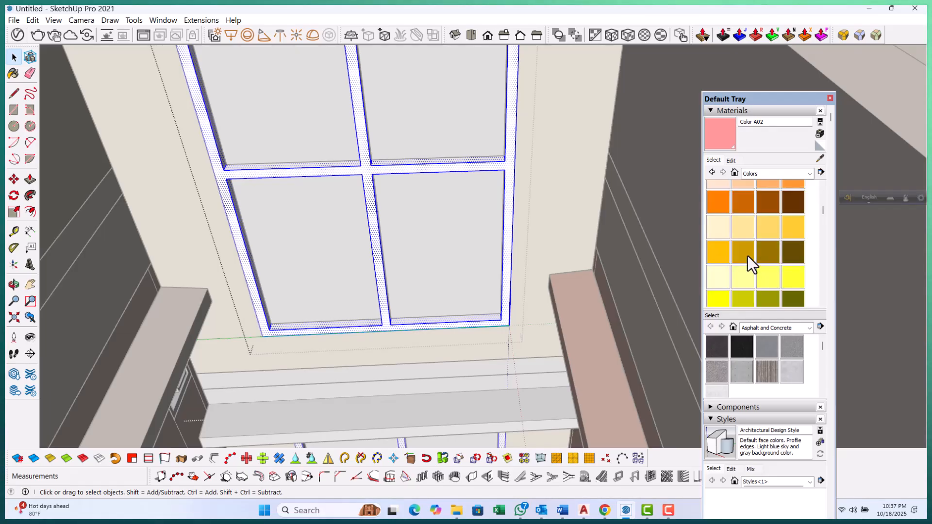
left_click(799, 257)
scroll(352, 172, "up", 3)
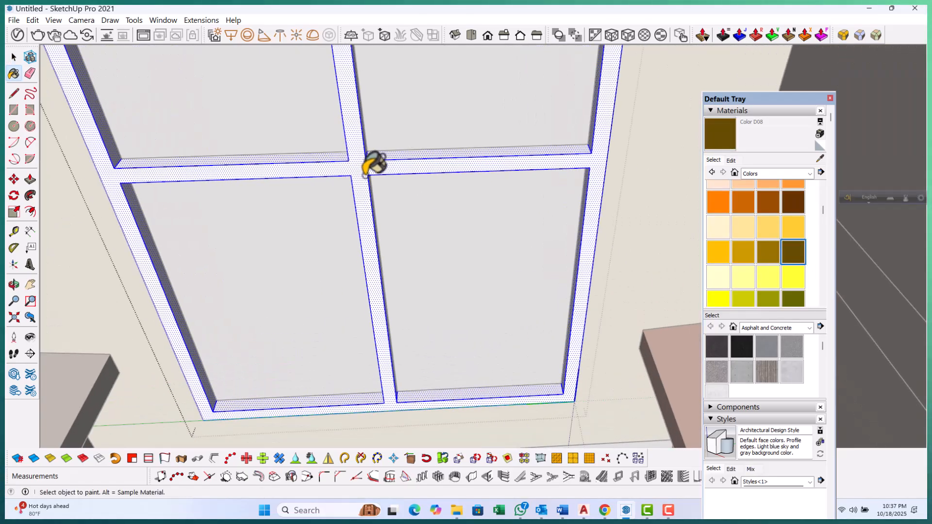
left_click(365, 175)
key("space")
Paint the tall window's glass panes with Color H03
scroll(417, 258, "down", 2)
left_click(421, 245)
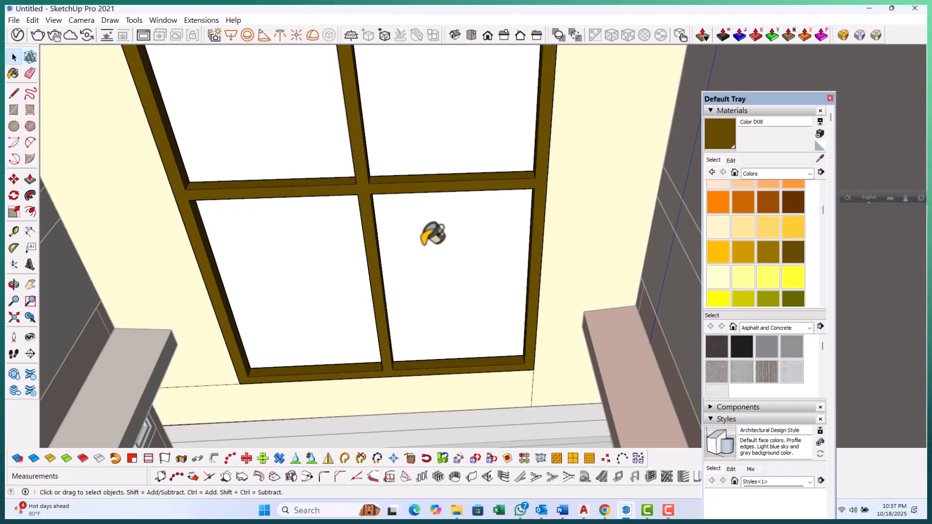
double_click(423, 244)
key("ctrl+z")
scroll(766, 234, "up", 3)
scroll(762, 235, "down", 6)
left_click(767, 255)
scroll(407, 252, "up", 2)
left_click(423, 239)
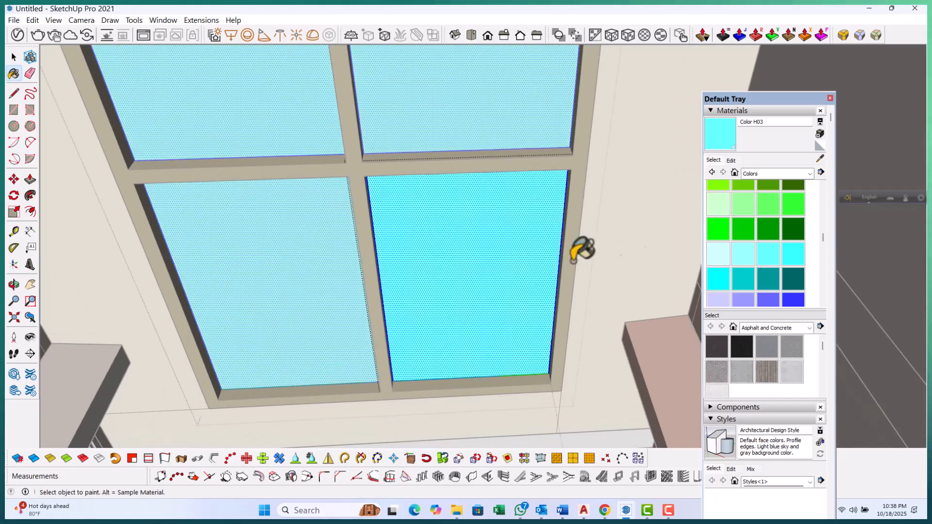
Set Color H03's opacity to 33
left_click(730, 160)
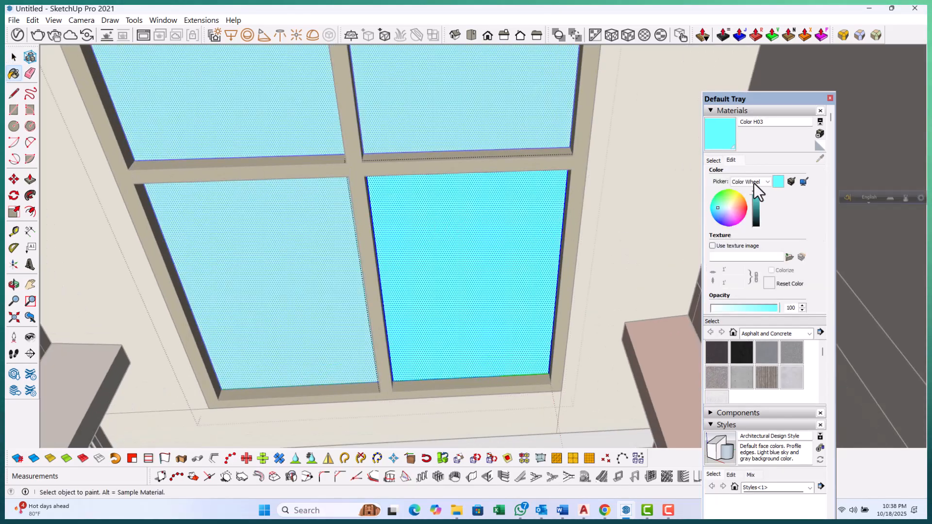
left_click_drag(766, 311, 733, 310)
scroll(360, 210, "down", 5)
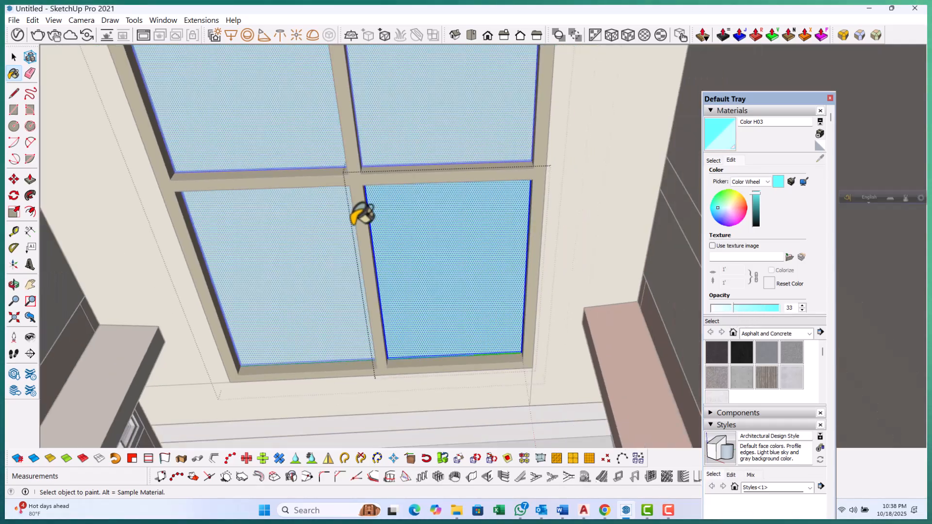
Select the ledge between the two stacked windows, sample Color B02, and paint the ledge with it
scroll(418, 267, "down", 3)
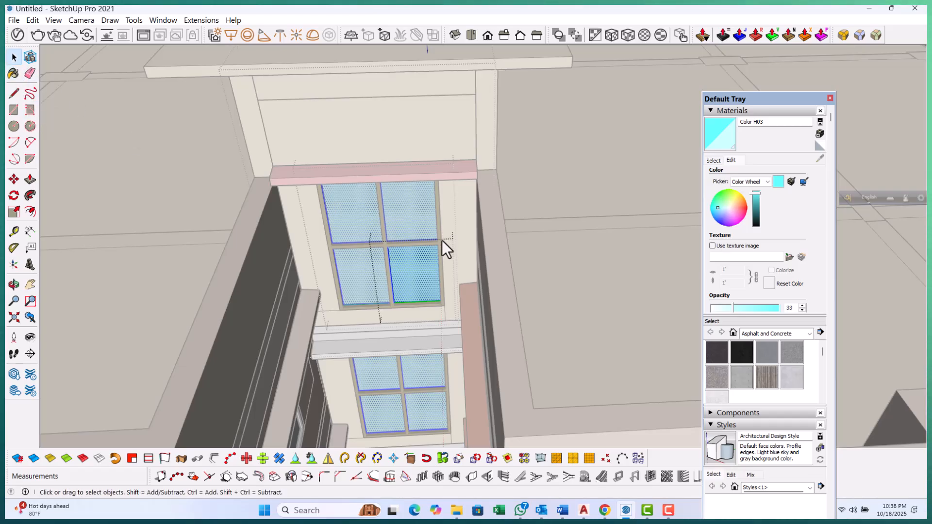
scroll(492, 273, "down", 3)
middle_click_drag(492, 273, 379, 306)
scroll(335, 269, "up", 6)
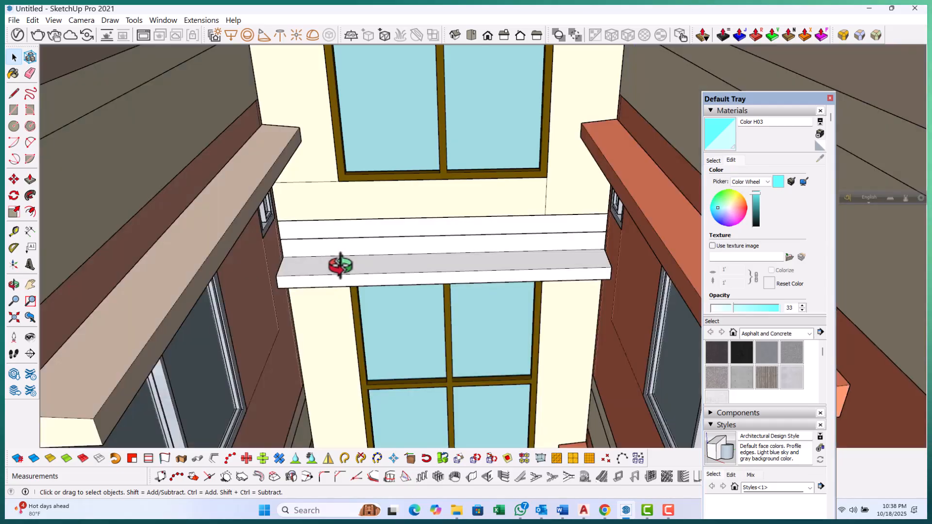
left_click(339, 265)
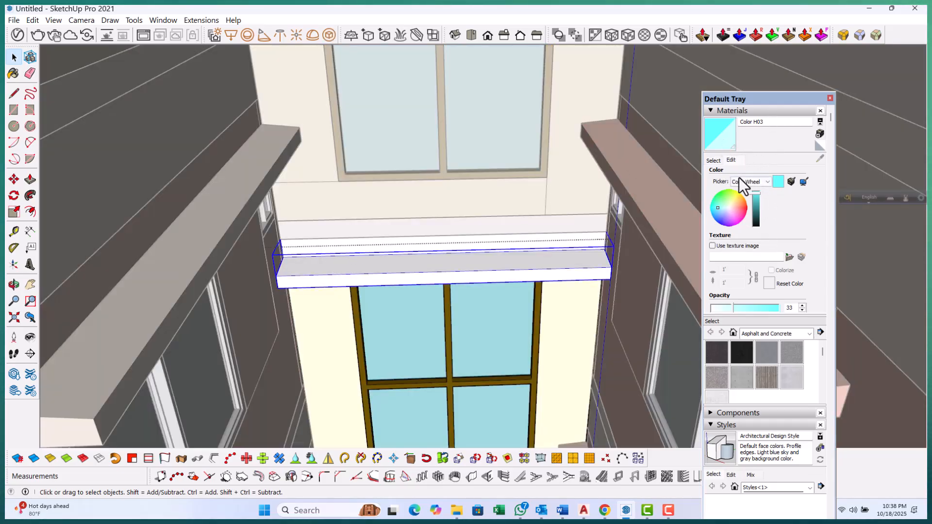
left_click(713, 161)
scroll(315, 309, "down", 2)
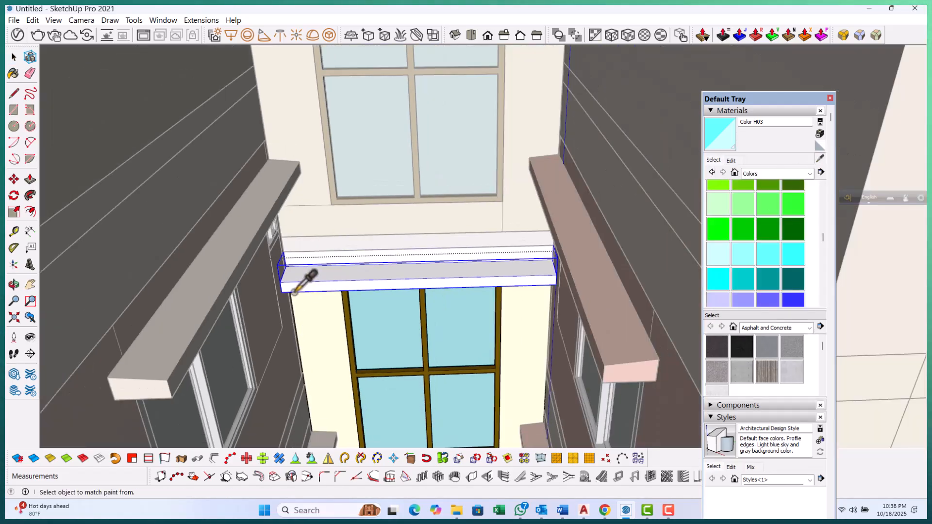
scroll(349, 345, "up", 1)
scroll(195, 281, "up", 1)
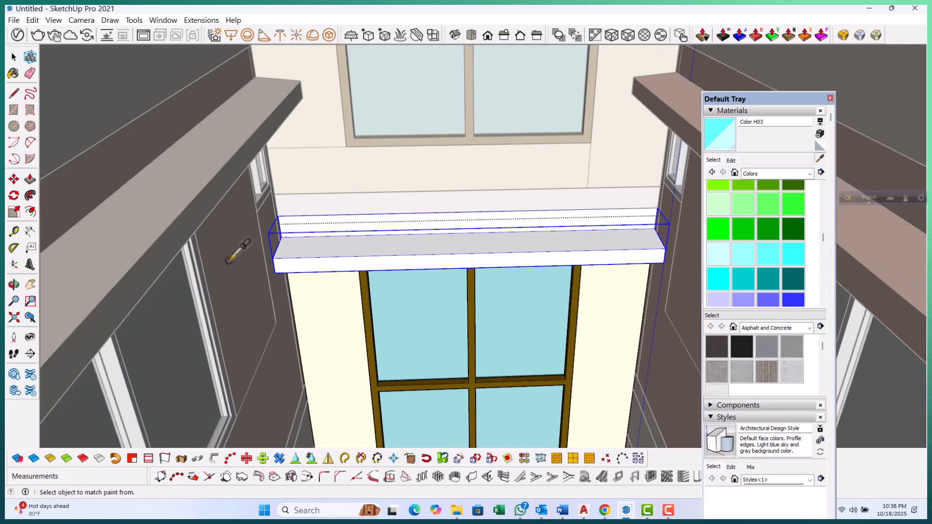
left_click(229, 265)
scroll(215, 342, "down", 1)
scroll(371, 271, "up", 4)
left_click(370, 252)
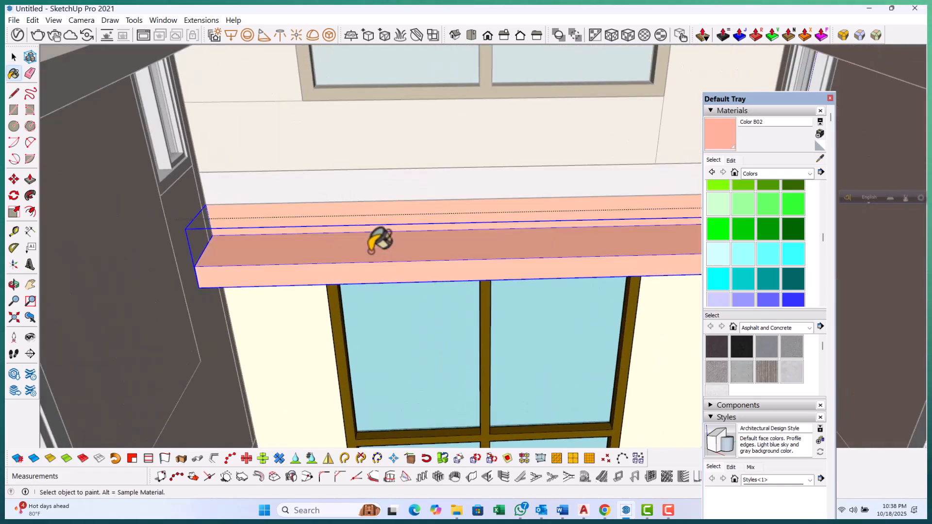
Select the wall band above the ledge and paint it with Color B02
scroll(369, 237, "down", 1)
scroll(336, 186, "up", 1)
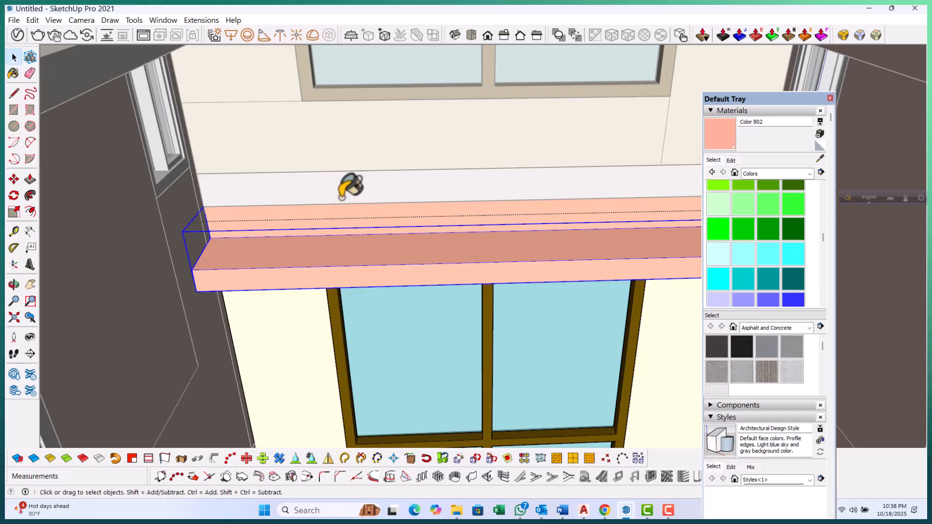
double_click(342, 198)
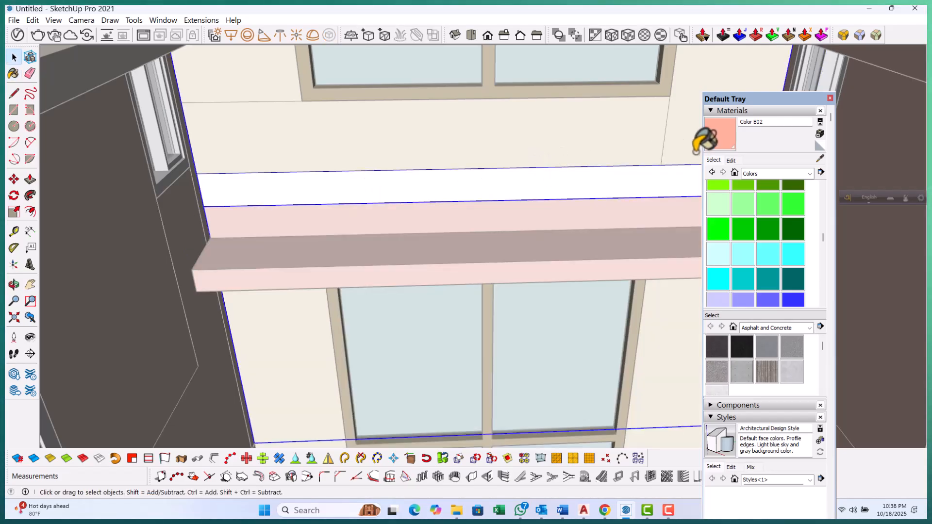
left_click(719, 133)
left_click(550, 192)
key("space")
scroll(364, 183, "down", 6)
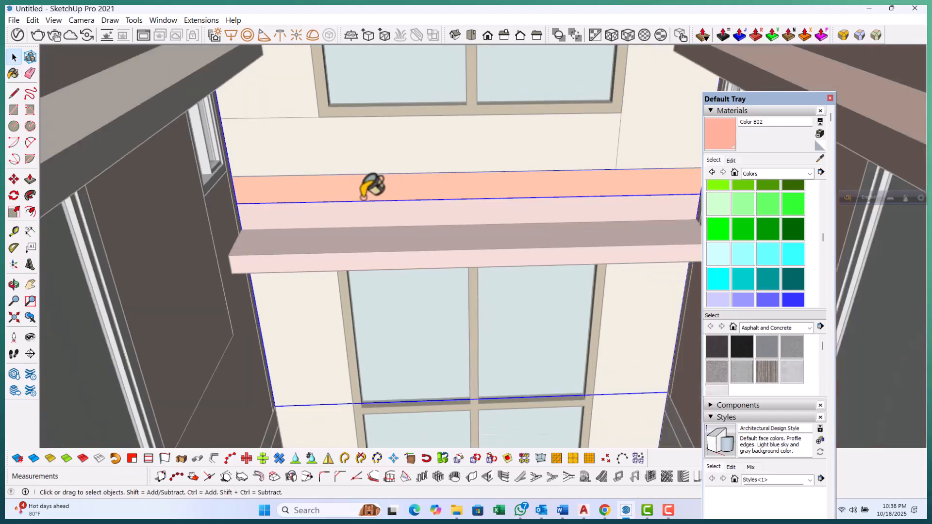
Select the ledge below the lower stacked window and paint it with Color B02
scroll(415, 304, "down", 5)
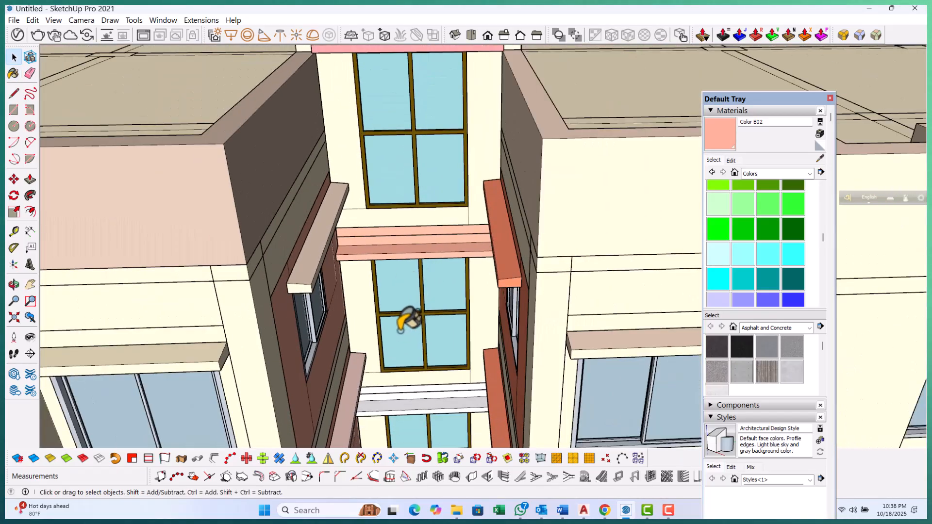
middle_click_drag(410, 214, 395, 201)
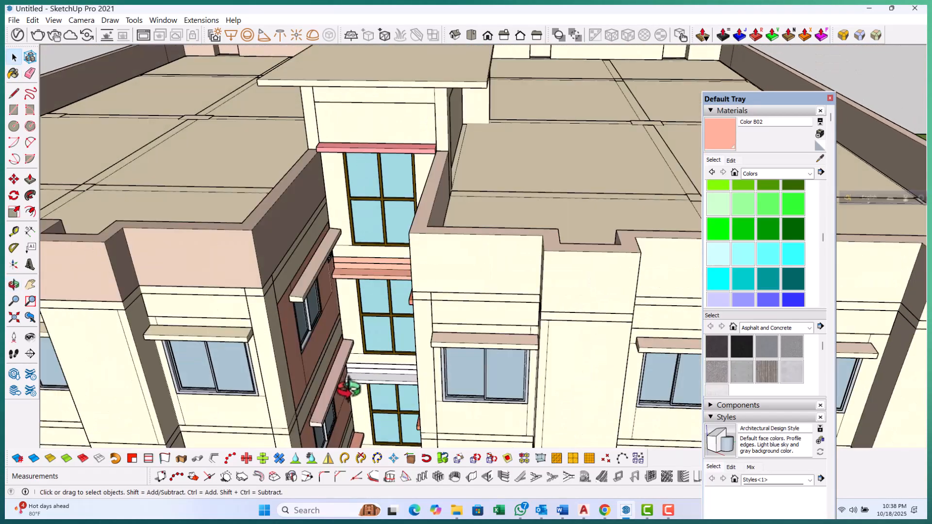
scroll(350, 383, "up", 8)
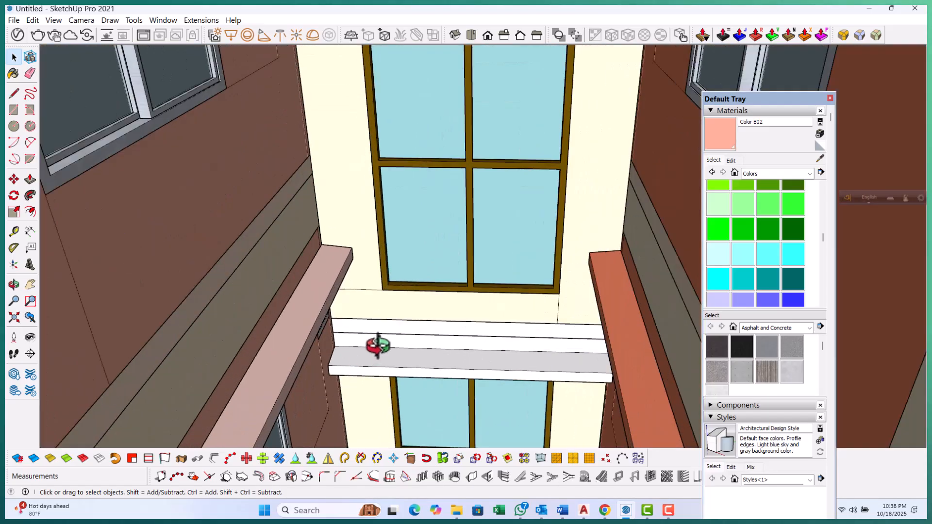
double_click(378, 345)
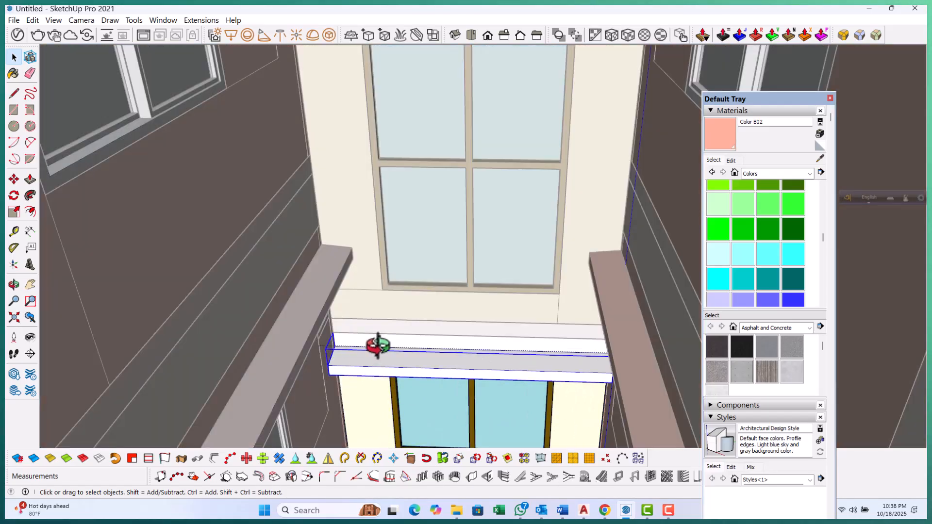
left_click(713, 137)
scroll(495, 340, "up", 2)
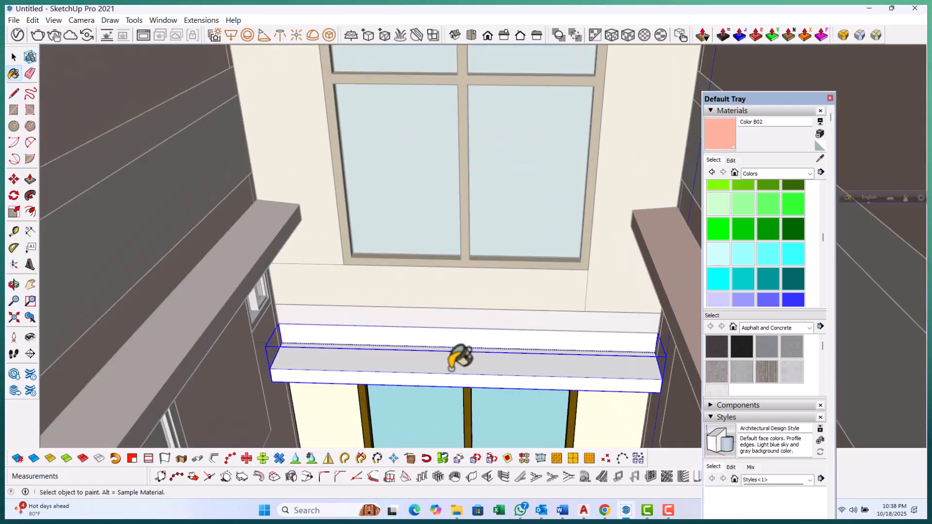
left_click(436, 351)
scroll(364, 311, "up", 2)
key("space")
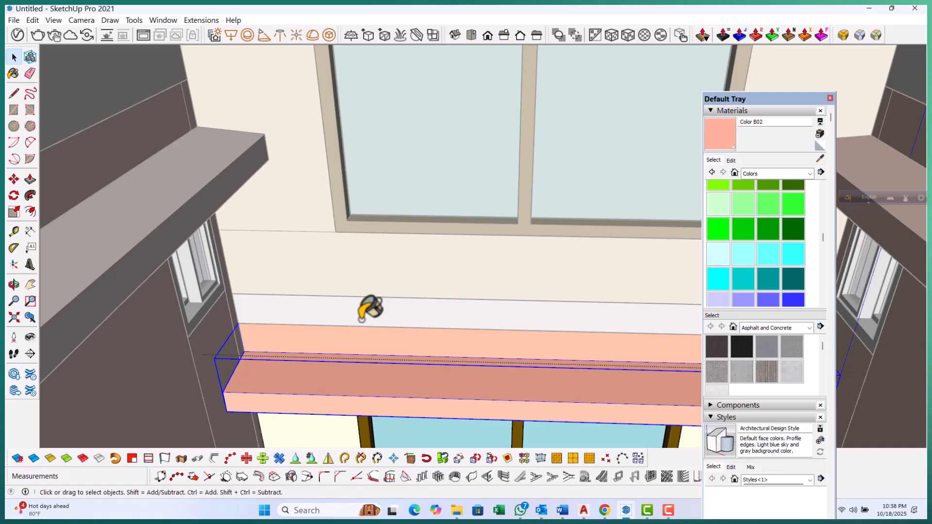
Paint the wall band above that ledge with Color B02
double_click(362, 318)
left_click(717, 142)
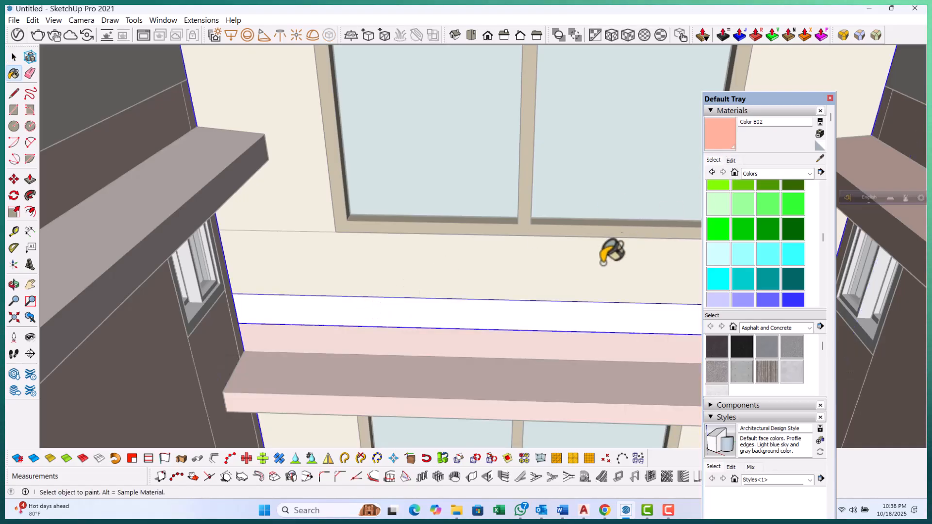
key("space")
scroll(427, 286, "down", 4)
left_click(371, 214)
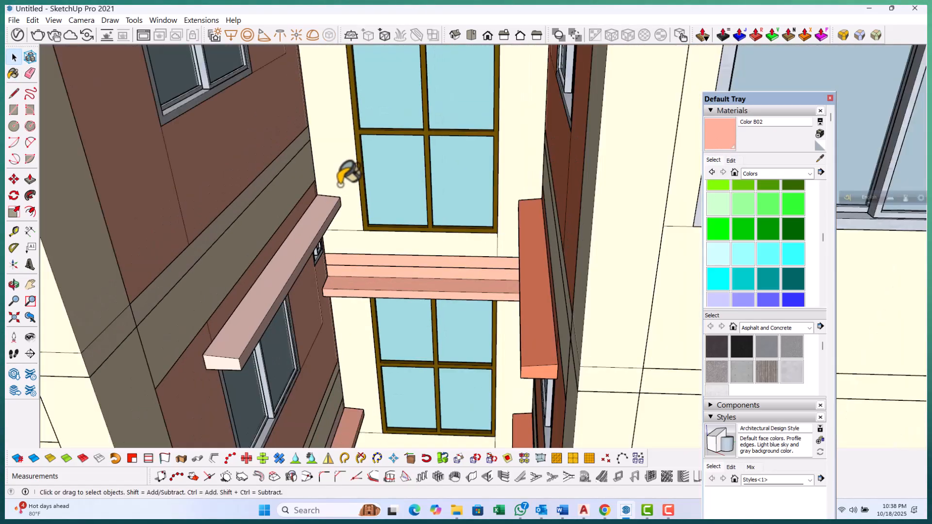
Select the next ledge between the stacked windows and paint it with Color B02
scroll(343, 188, "down", 3)
scroll(377, 387, "up", 4)
scroll(383, 376, "up", 5)
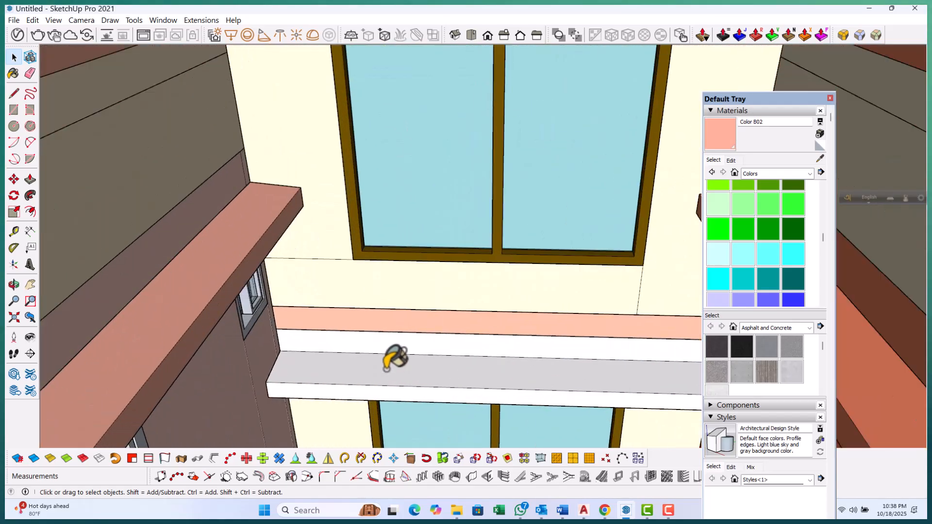
key("Escape")
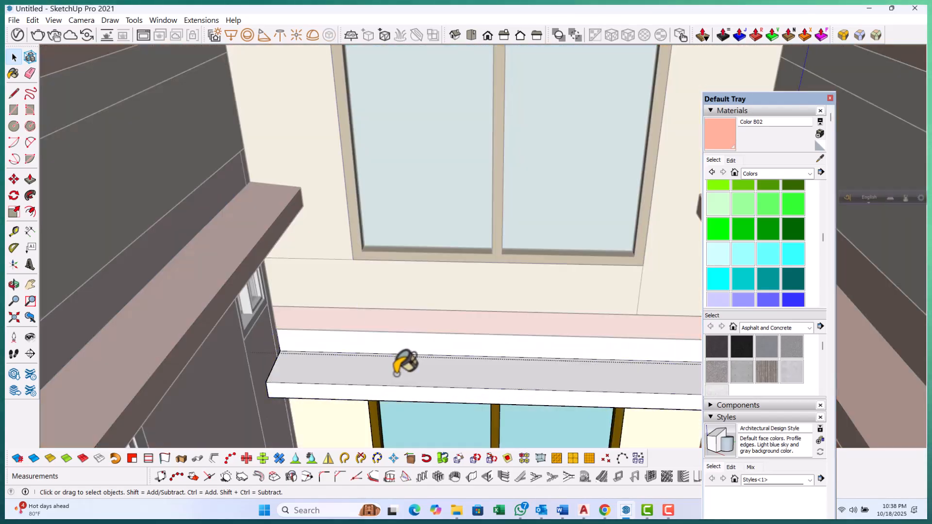
left_click(402, 368)
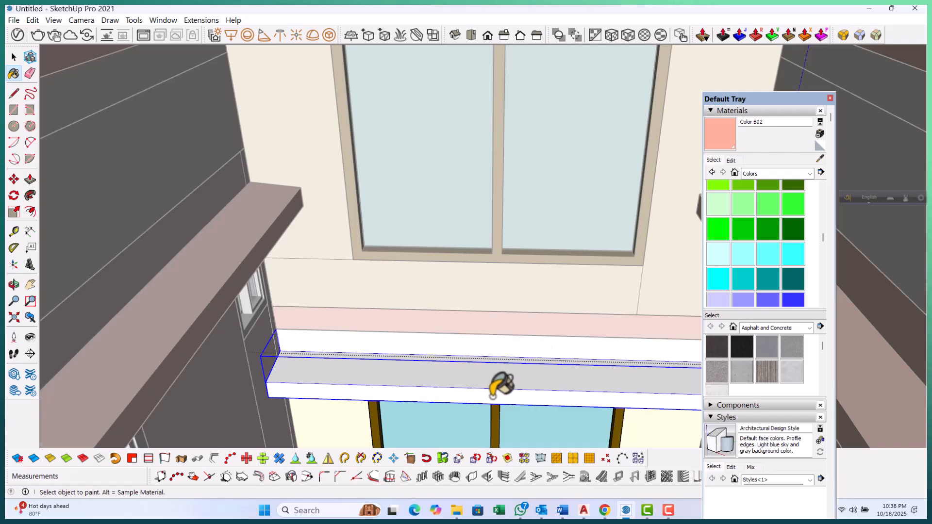
left_click(493, 397)
scroll(490, 388, "up", 1)
key("space")
scroll(443, 311, "down", 1)
left_click(385, 264)
scroll(381, 261, "up", 1)
scroll(377, 209, "down", 2)
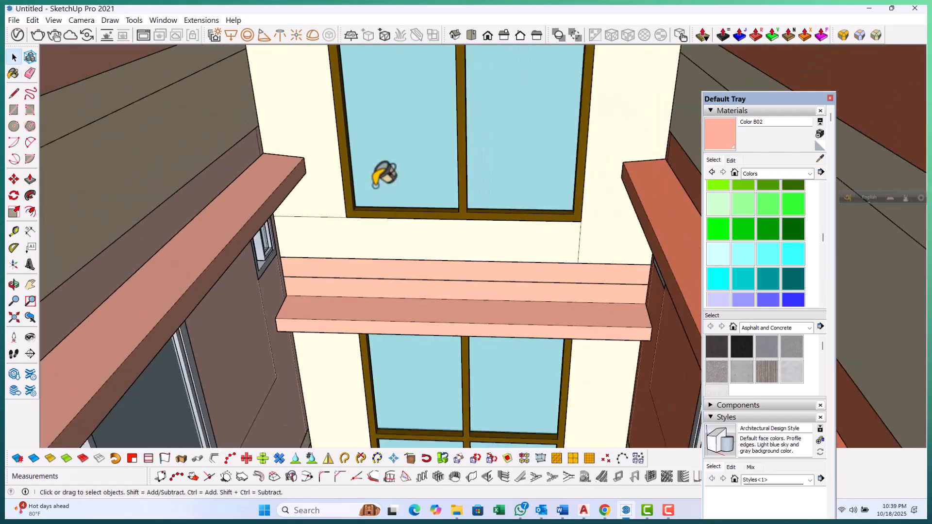
Select the ledge one floor lower and paint it with Color B02
scroll(380, 191, "down", 4)
scroll(389, 274, "up", 3)
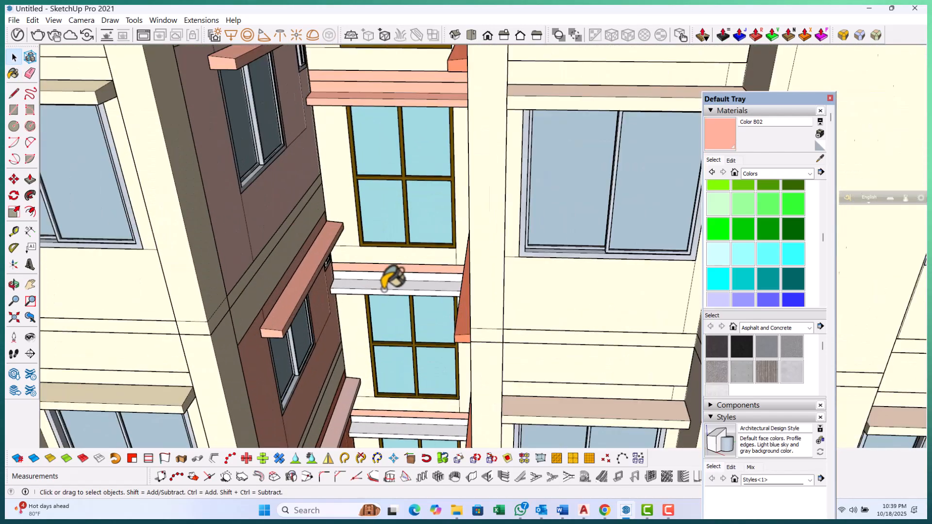
scroll(388, 279, "up", 3)
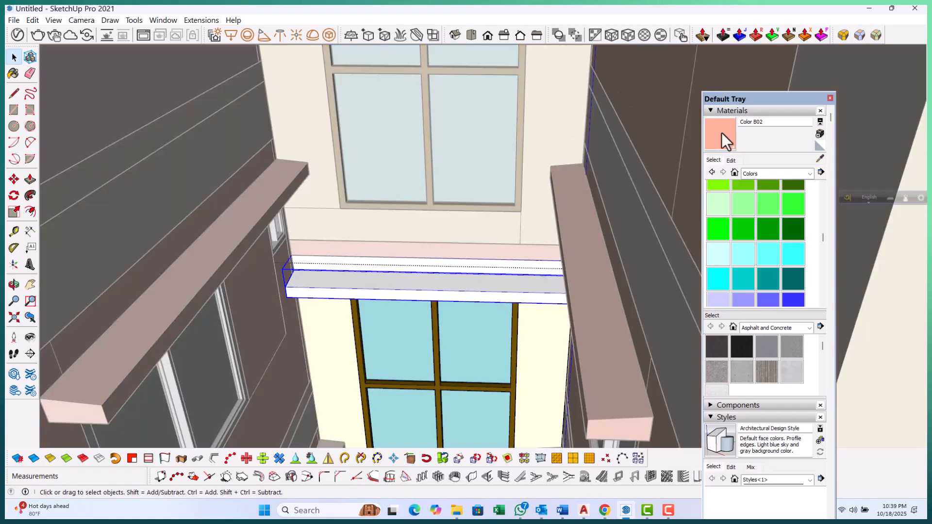
key("space")
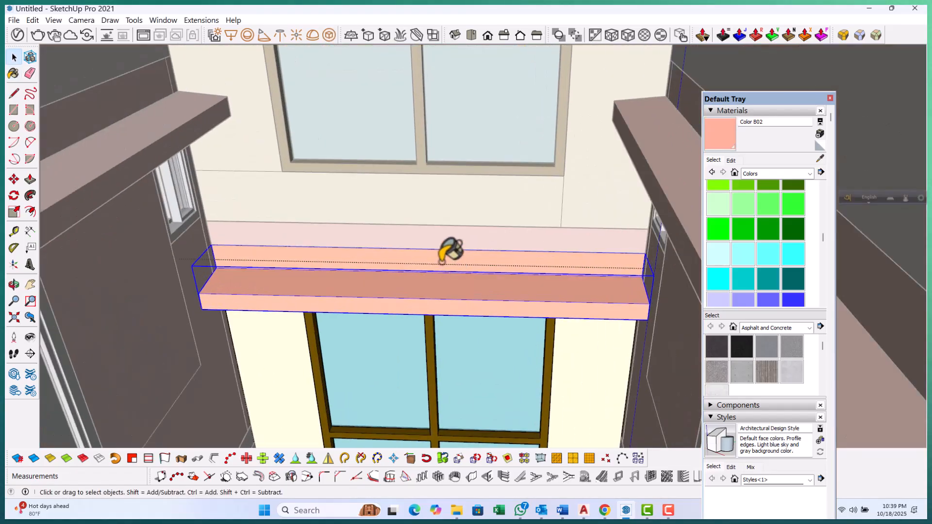
Select the next ledge further down the stack and paint it with Color B02
scroll(445, 250, "down", 6)
scroll(439, 183, "down", 1)
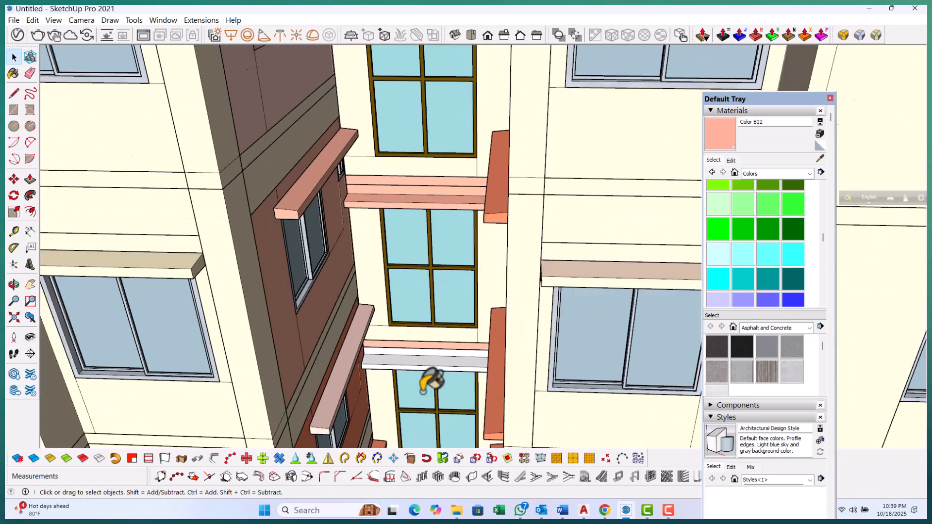
scroll(435, 383, "up", 6)
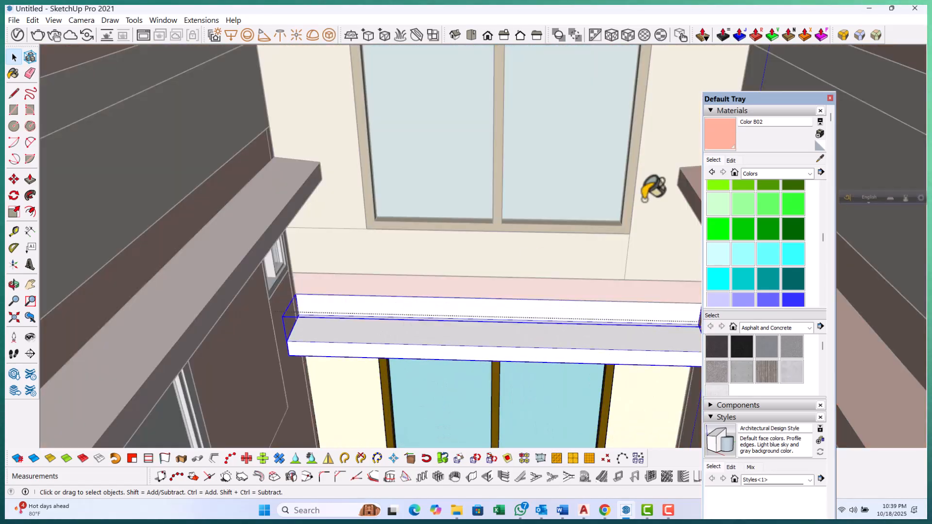
key("space")
scroll(492, 323, "down", 8)
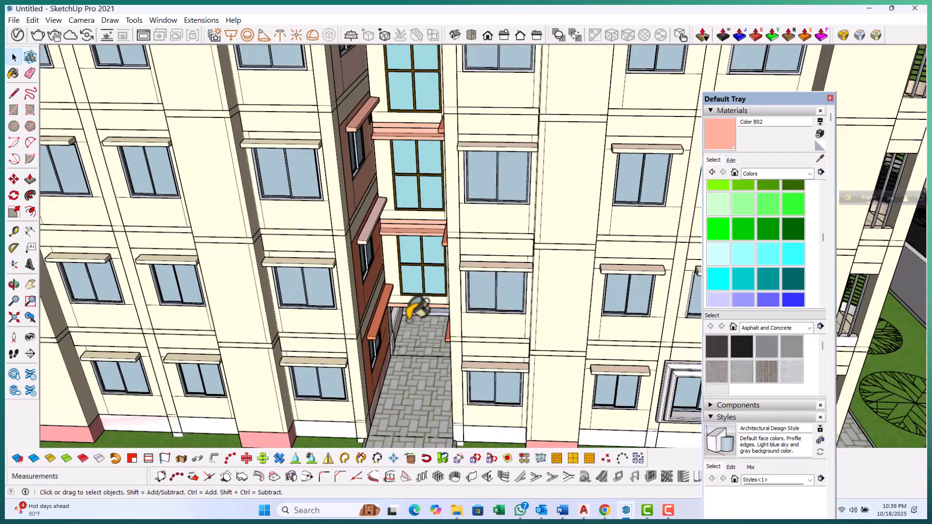
Select the round balcony's lower curved parapet band and paint it with Color B02
scroll(418, 320, "up", 5)
scroll(416, 328, "up", 4)
middle_click_drag(415, 323, 292, 353)
scroll(399, 262, "down", 4)
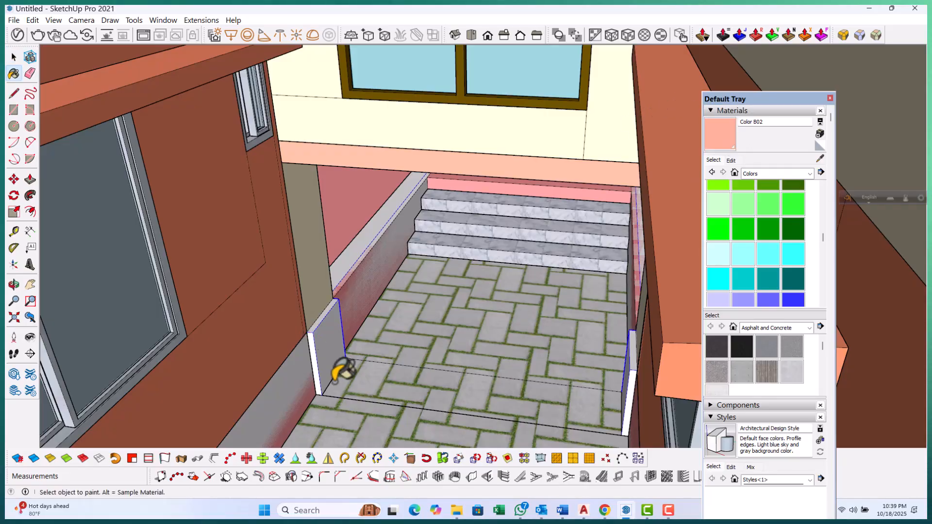
key("space")
scroll(366, 311, "down", 8)
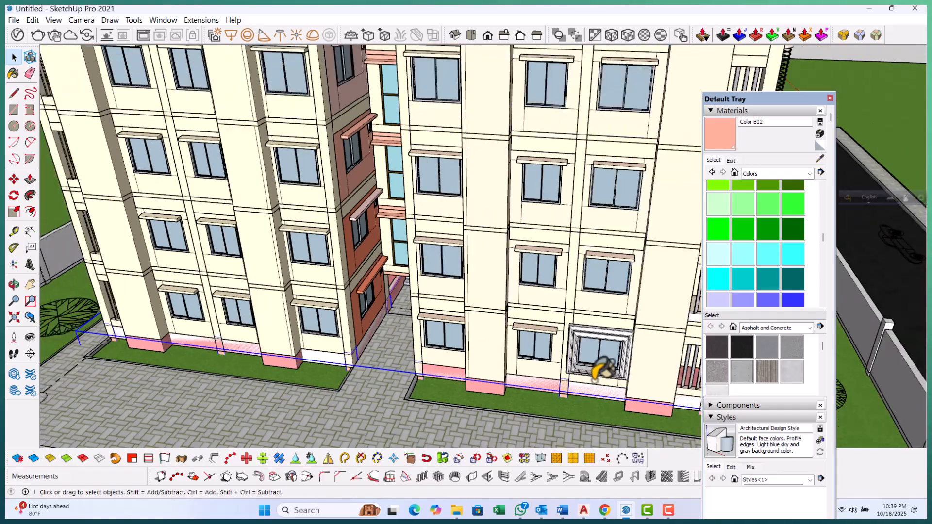
middle_click_drag(601, 370, 557, 347)
scroll(557, 347, "up", 10)
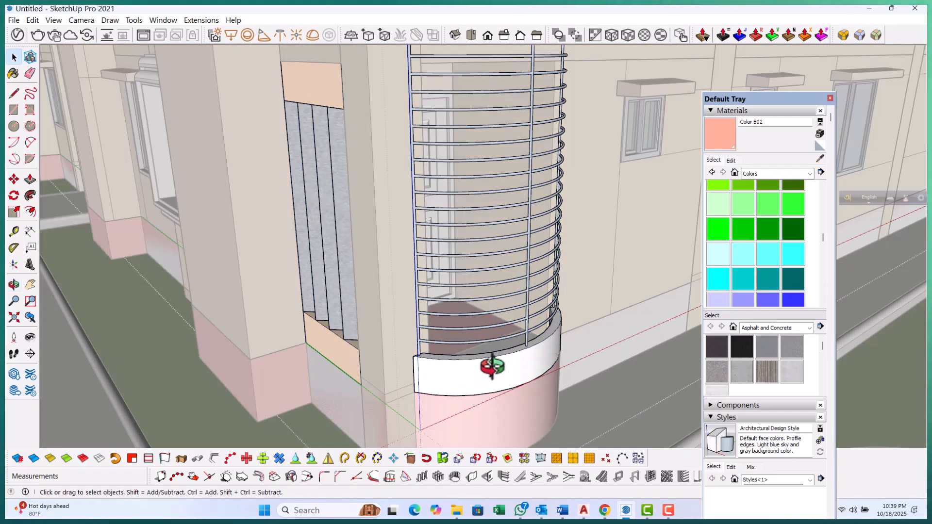
double_click(492, 368)
left_click(493, 368)
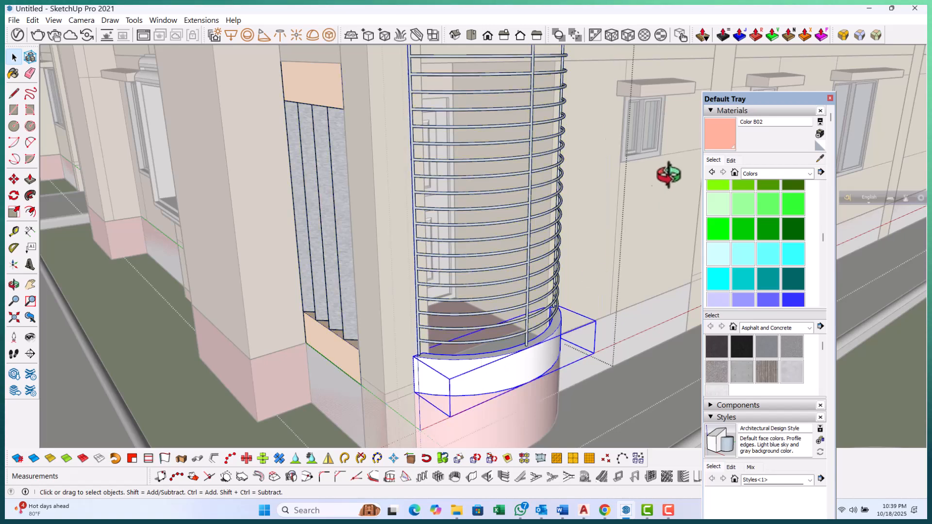
left_click(505, 377)
Select the round balcony's upper curved parapet band and paint it with Color B02
mouse_move(466, 387)
middle_mouse_down()
mouse_move(443, 235)
mouse_move(460, 177)
middle_mouse_up()
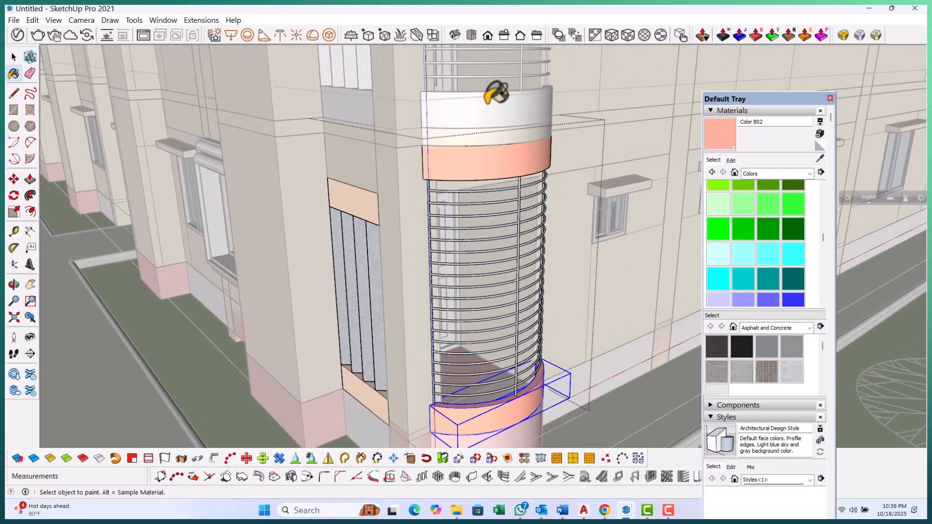
scroll(475, 248, "down", 3)
key("space")
left_click(465, 167)
scroll(464, 165, "up", 3)
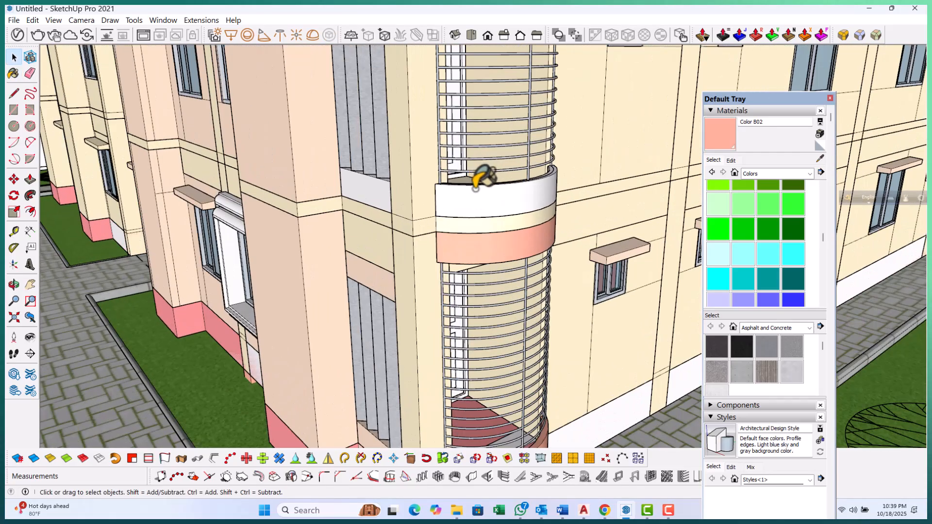
double_click(476, 187)
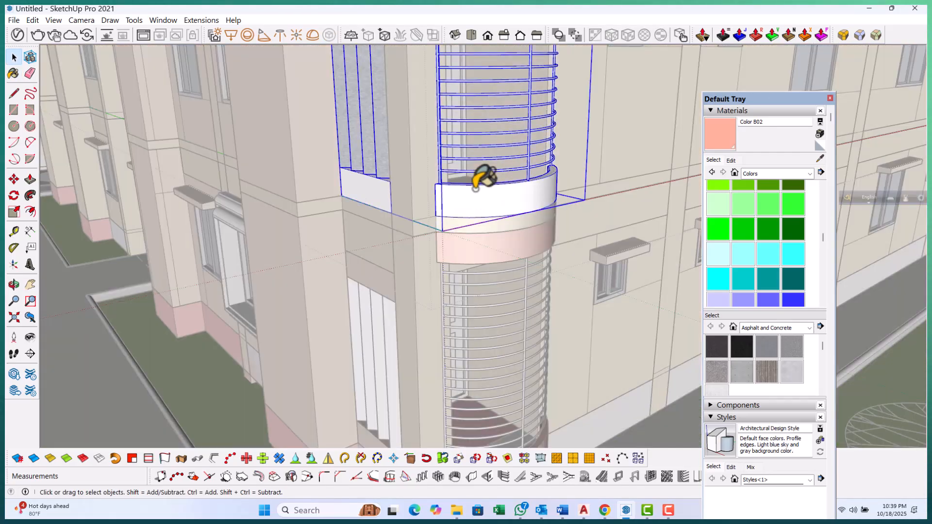
left_click(532, 190)
Paint the white window hoods on the side facade with Color B02
scroll(422, 348, "down", 3)
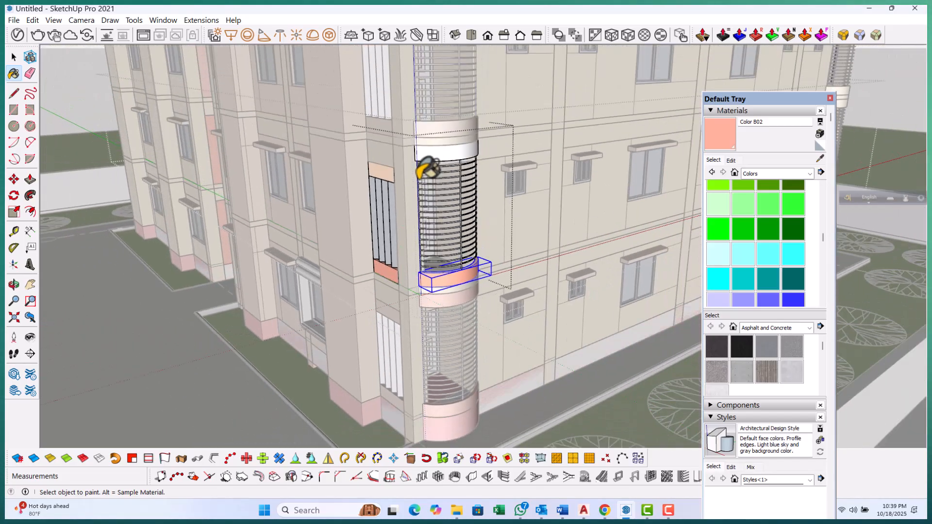
scroll(429, 150, "up", 4)
key("space")
scroll(400, 354, "down", 6)
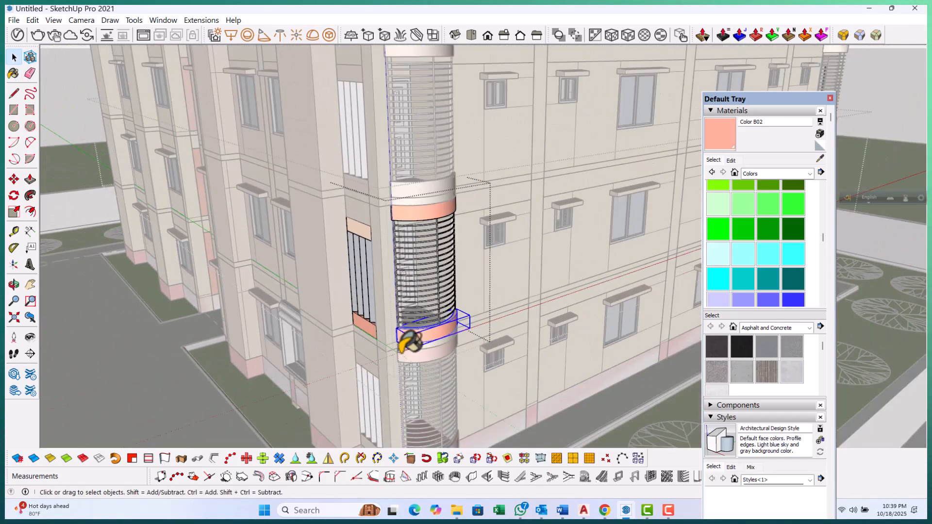
left_click(387, 228)
scroll(371, 189, "up", 1)
middle_click_drag(379, 180, 649, 104)
left_click(726, 143)
scroll(466, 158, "up", 8)
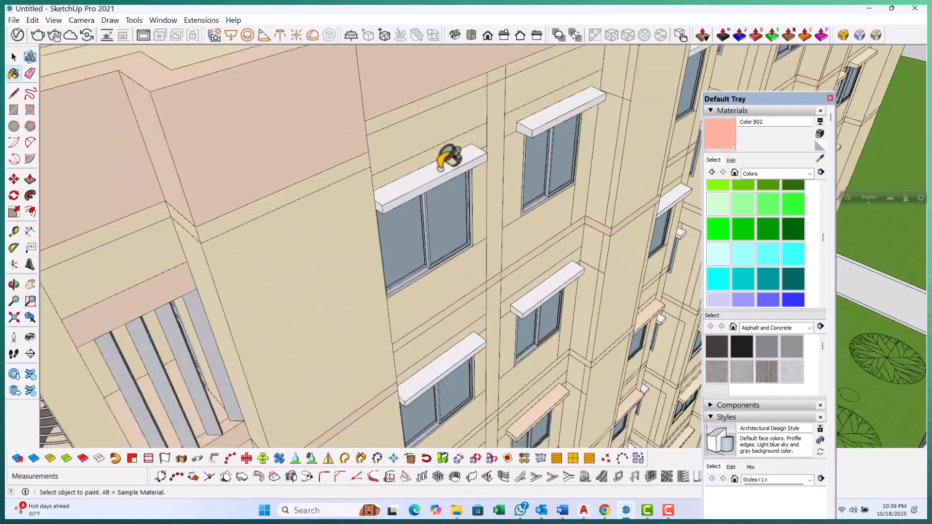
left_click(426, 177)
scroll(281, 326, "down", 3)
scroll(497, 140, "up", 4)
left_click(518, 153)
scroll(311, 249, "down", 4)
scroll(439, 381, "up", 2)
left_click(470, 358)
scroll(430, 248, "down", 4)
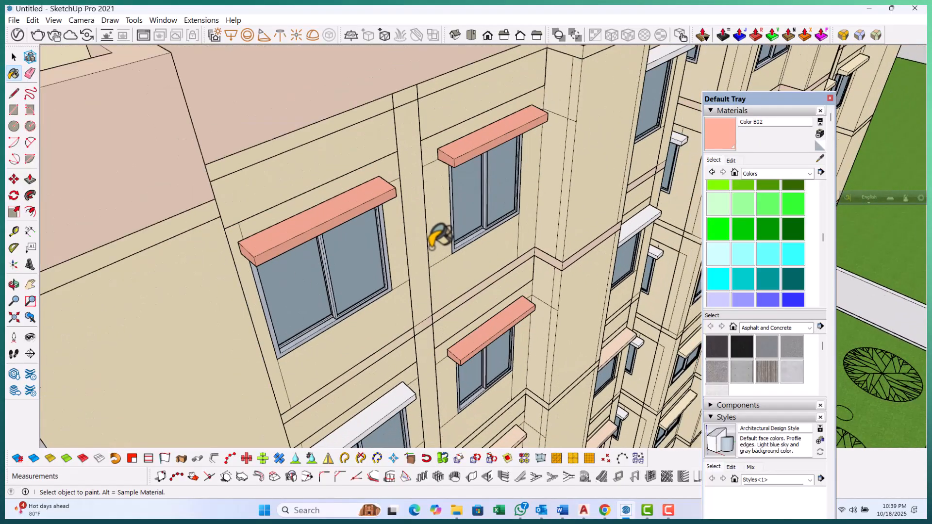
scroll(370, 393, "up", 3)
scroll(311, 362, "down", 2)
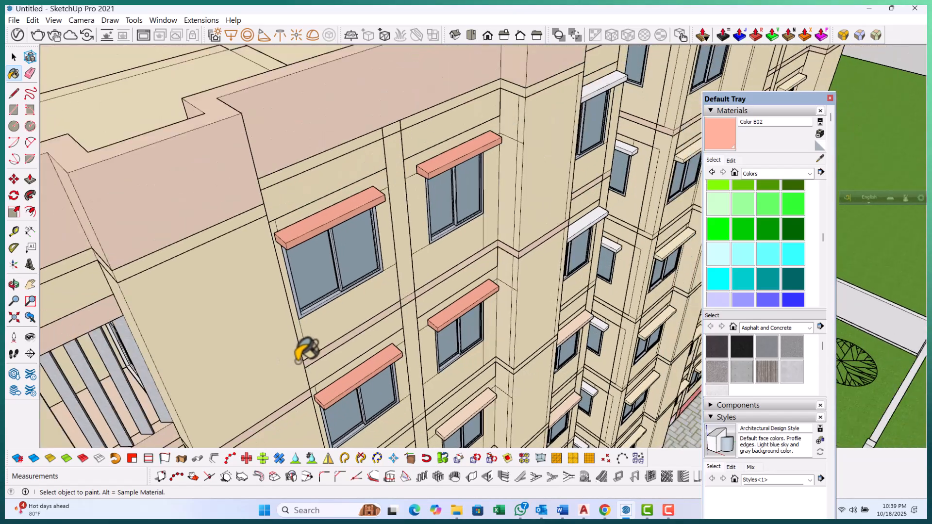
Paint the vertical fins beside the windows on the dark wall with Color B02
middle_click_drag(563, 255, 520, 269)
scroll(439, 324, "up", 2)
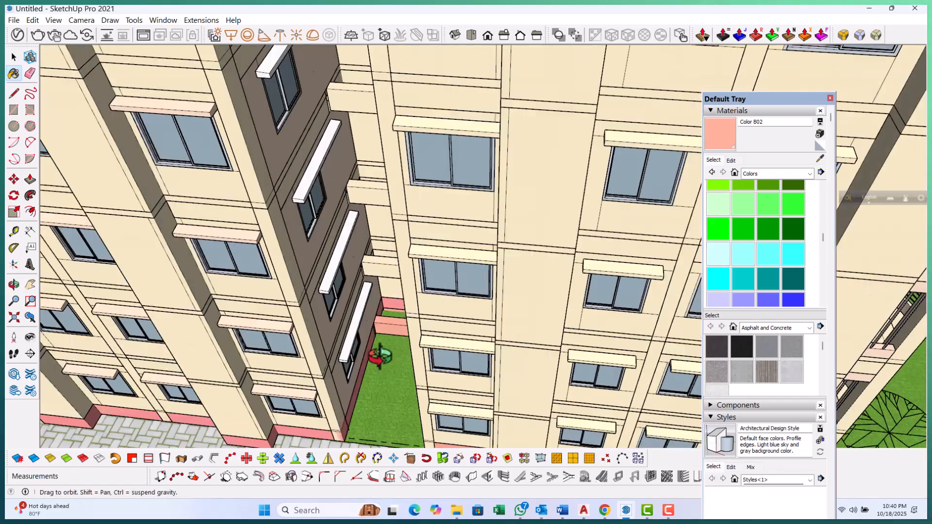
middle_click_drag(379, 357, 354, 342)
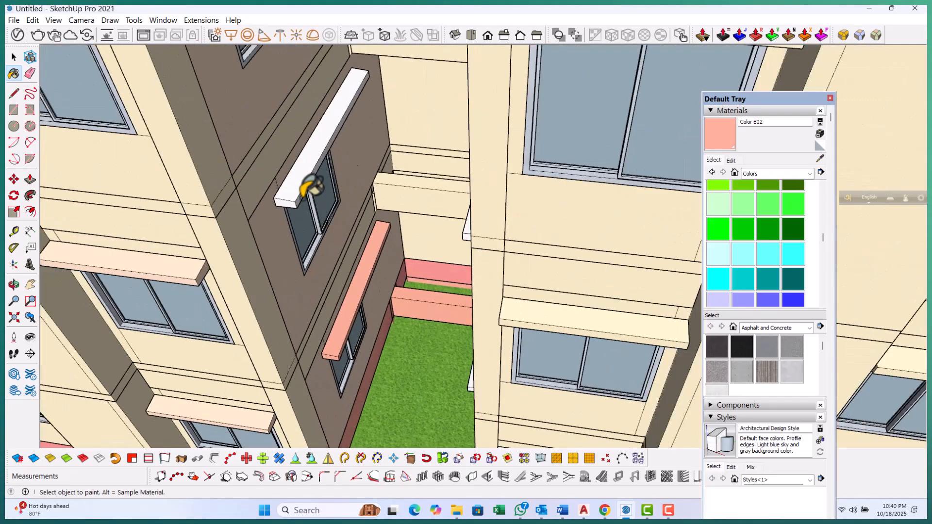
middle_click_drag(302, 196, 283, 193)
left_click(283, 194)
scroll(345, 310, "down", 3)
middle_click_drag(345, 311, 341, 340)
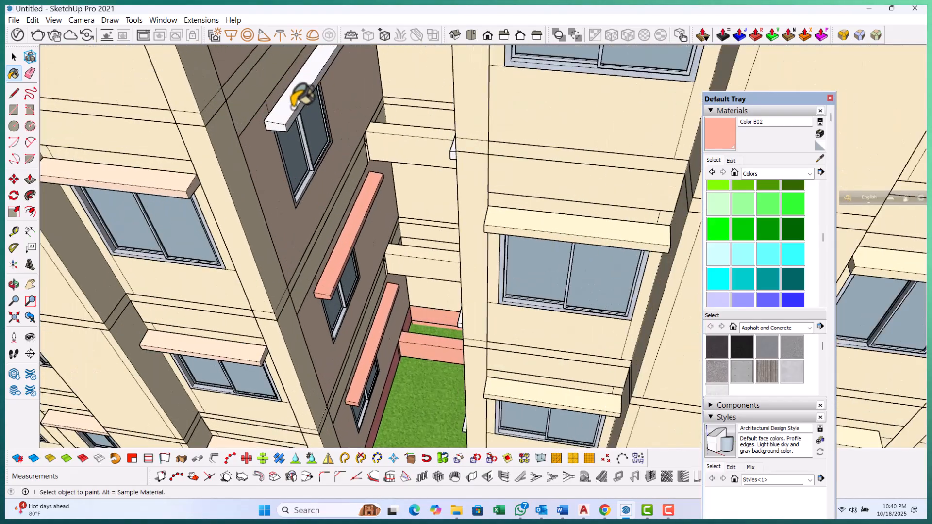
Inspect the building's inner wings for remaining unpainted fins and hoods
scroll(335, 251, "down", 5)
scroll(313, 119, "up", 2)
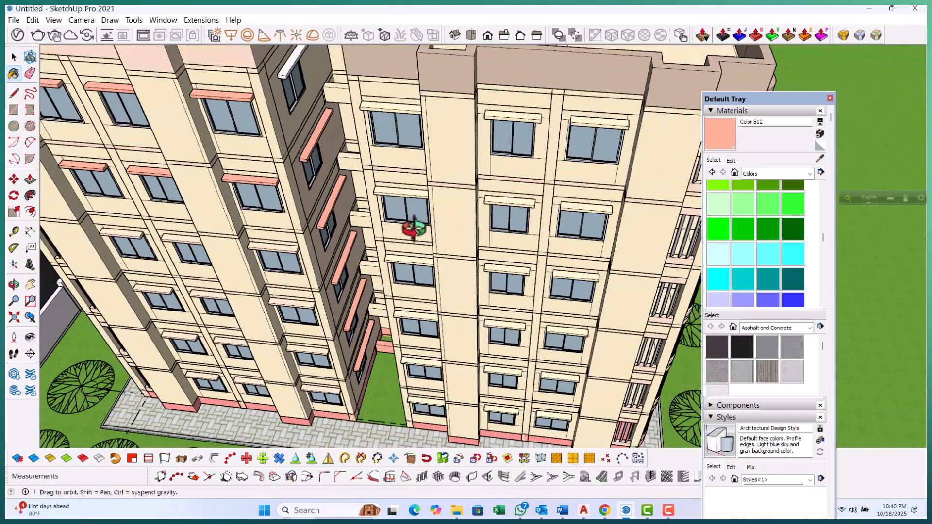
middle_click_drag(406, 231, 477, 199)
middle_click_drag(488, 248, 458, 268)
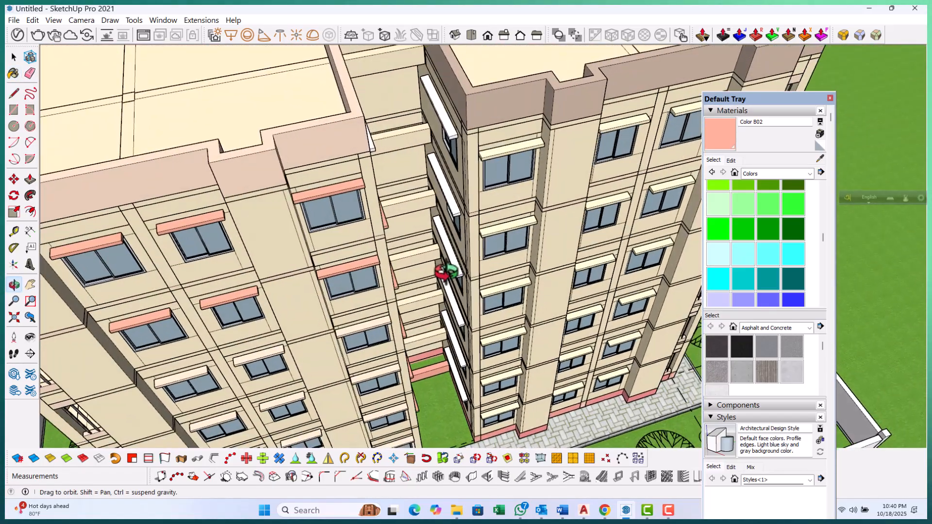
scroll(354, 132, "up", 3)
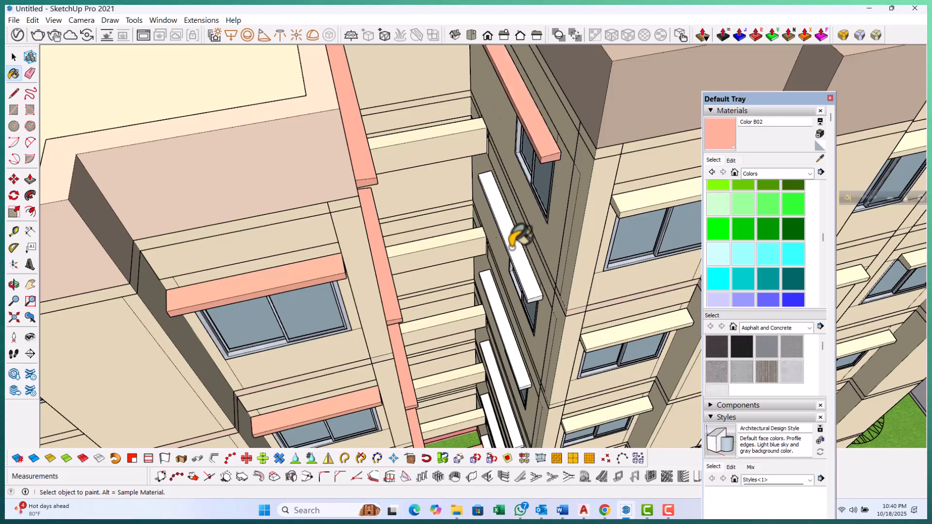
scroll(532, 359, "up", 2)
scroll(520, 350, "down", 3)
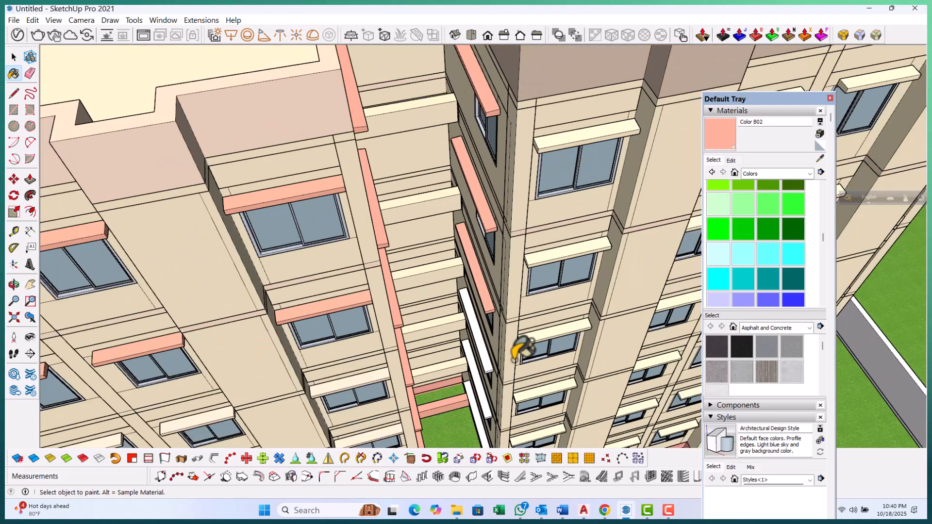
Paint the white boundary wall around the site with Color A01
scroll(505, 335, "up", 5)
scroll(485, 340, "down", 4)
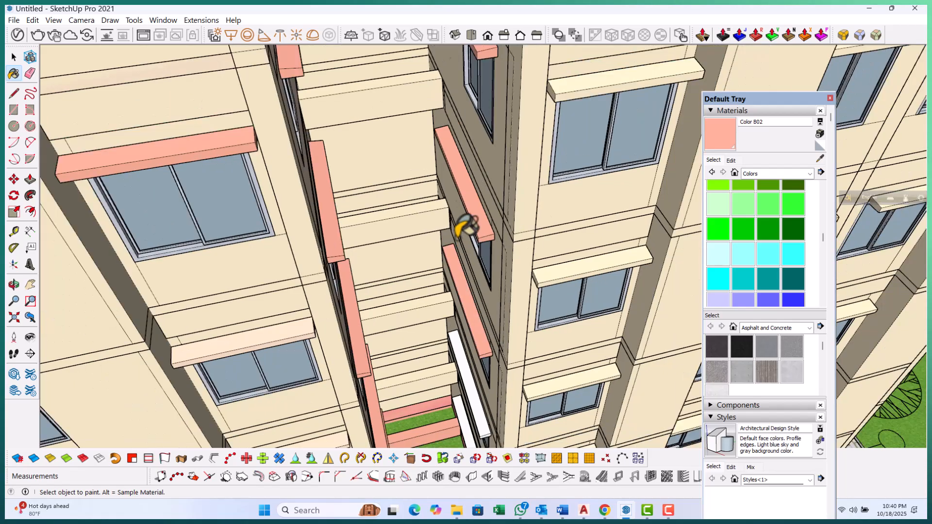
scroll(468, 333, "up", 4)
scroll(465, 301, "up", 2)
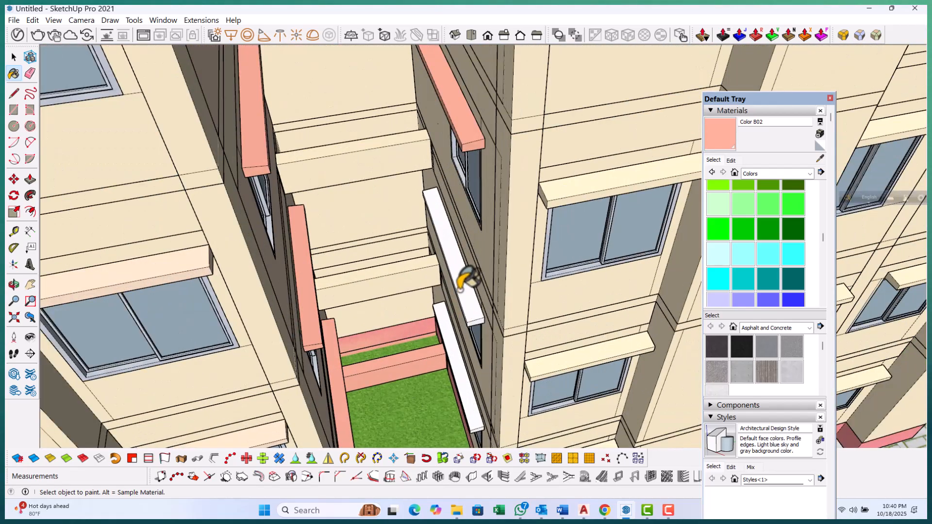
scroll(465, 372, "down", 6)
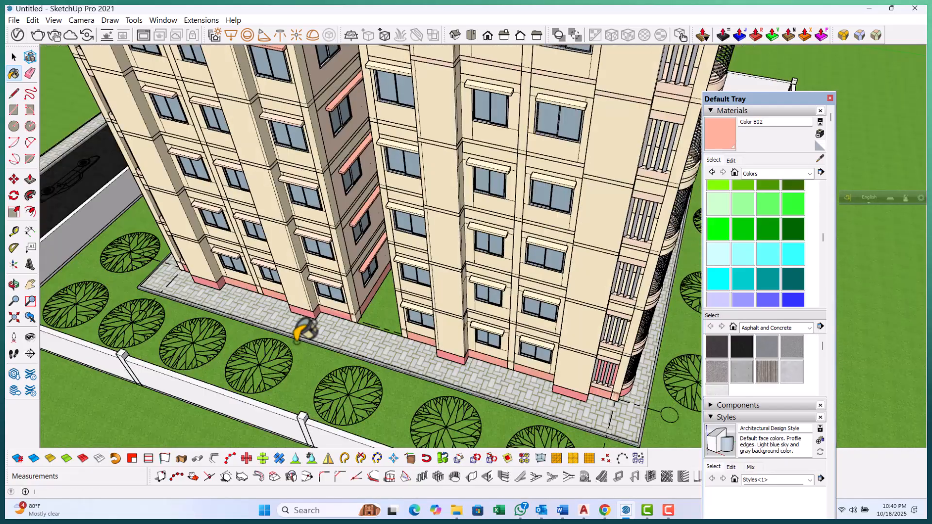
scroll(370, 342, "down", 4)
key("space")
middle_click_drag(308, 316, 250, 179)
scroll(577, 153, "up", 3)
left_click(712, 136)
scroll(747, 209, "up", 3)
scroll(751, 216, "up", 2)
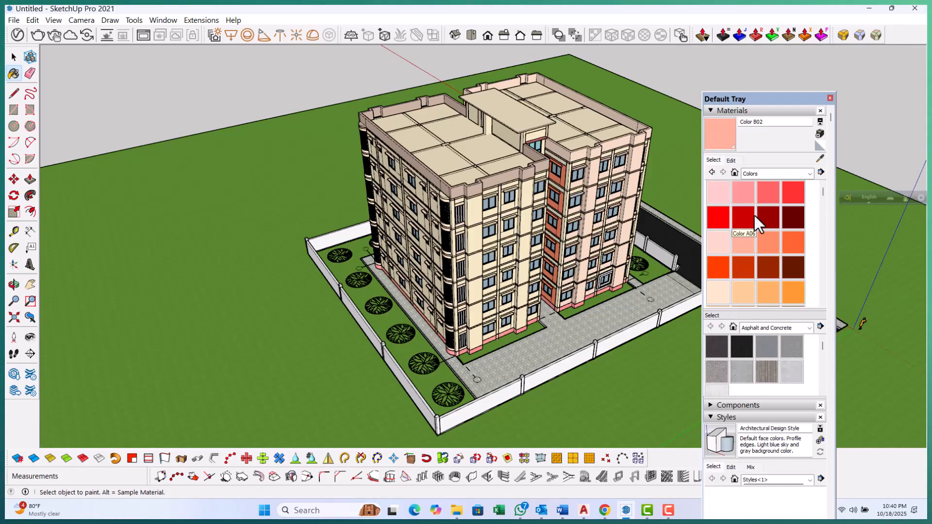
scroll(631, 335, "up", 6)
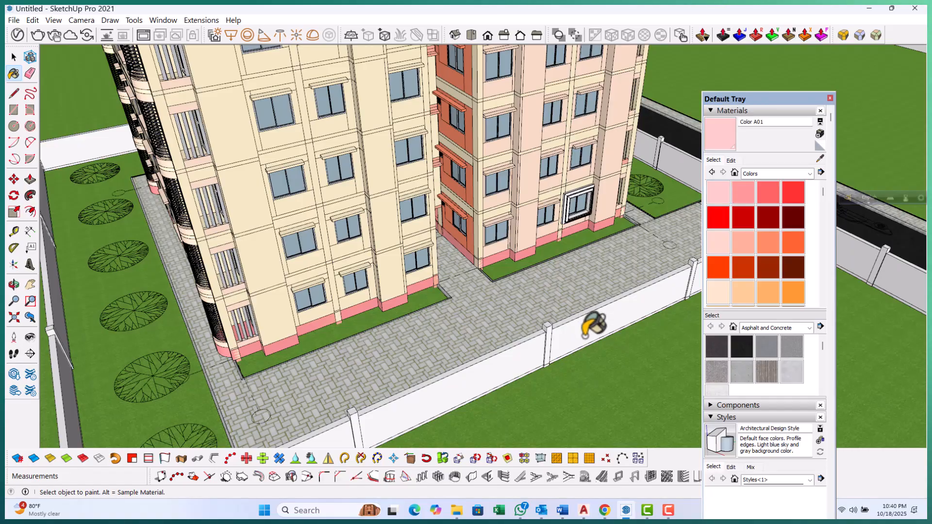
left_click(584, 334)
Sample the herringbone paver material from the walkway
scroll(557, 327, "up", 4)
scroll(322, 333, "up", 3)
scroll(267, 306, "down", 5)
middle_click_drag(300, 322, 244, 321)
scroll(243, 321, "down", 1)
scroll(550, 246, "up", 10)
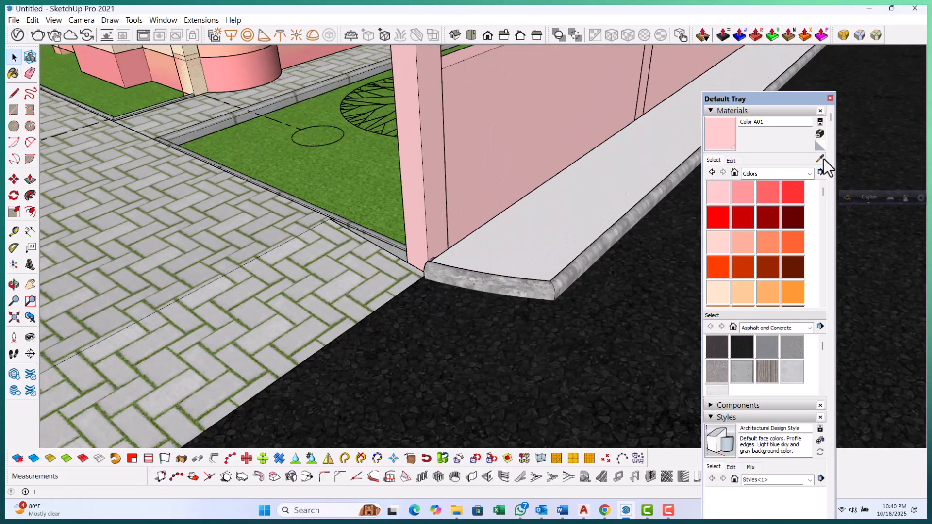
left_click(820, 159)
left_click(270, 286)
Sample Color A01 from the pink wall and paint the wall's white end face with it
scroll(620, 202, "down", 10)
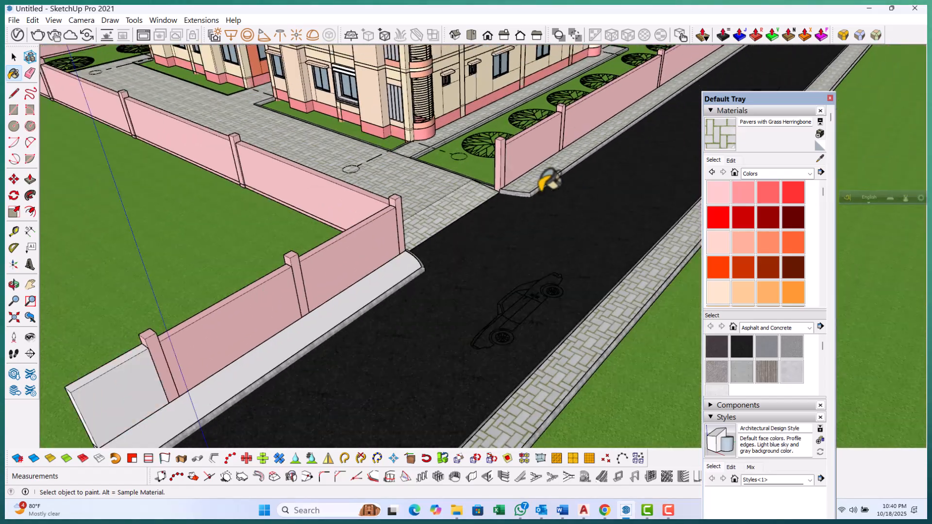
scroll(381, 271, "up", 4)
scroll(183, 353, "up", 5)
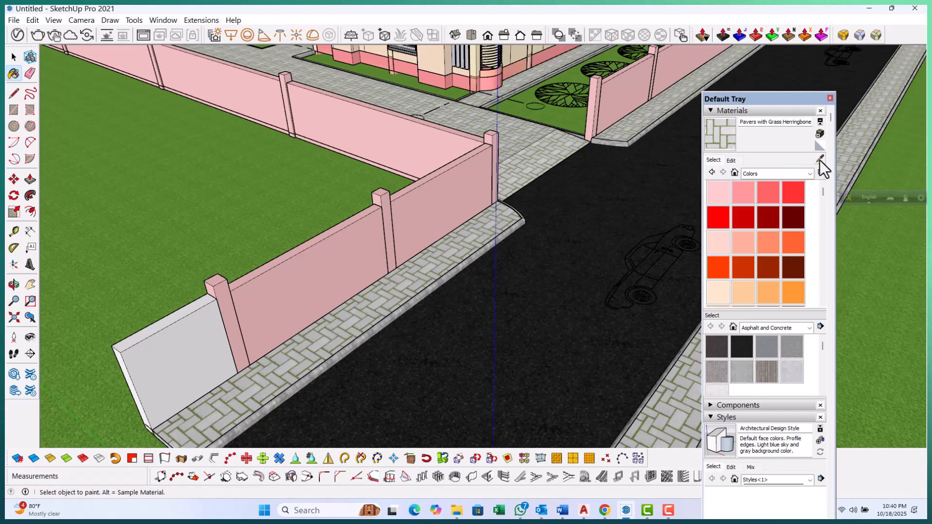
left_click(332, 273, "alt")
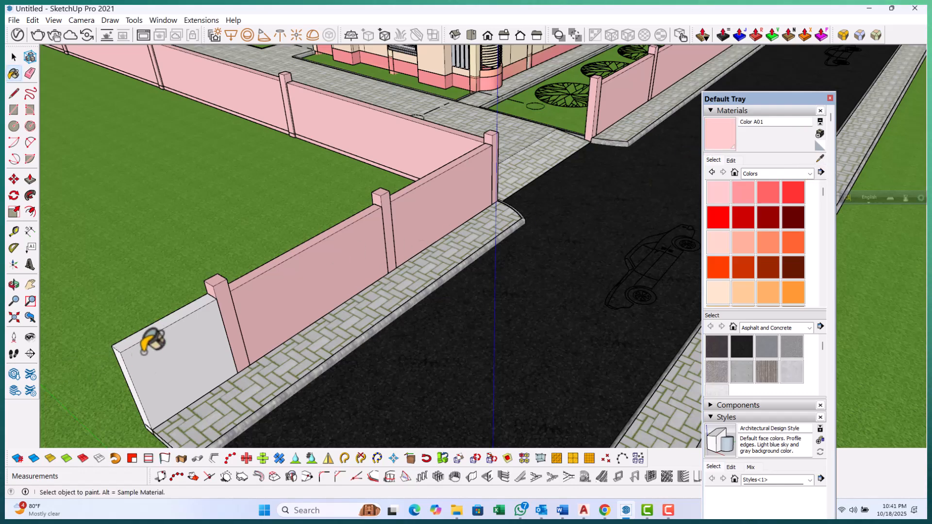
left_click(165, 342)
Close the Materials panel and the Default Tray
scroll(99, 381, "down", 6)
middle_click_drag(255, 274, 86, 263)
scroll(86, 263, "down", 1)
middle_click_drag(509, 233, 291, 219)
scroll(291, 219, "down", 2)
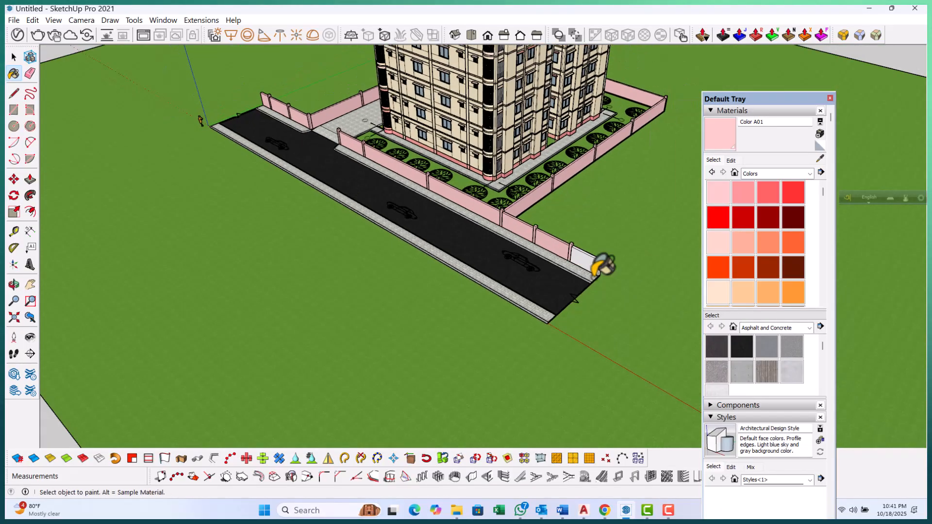
scroll(595, 275, "up", 3)
scroll(604, 264, "down", 6)
key("space")
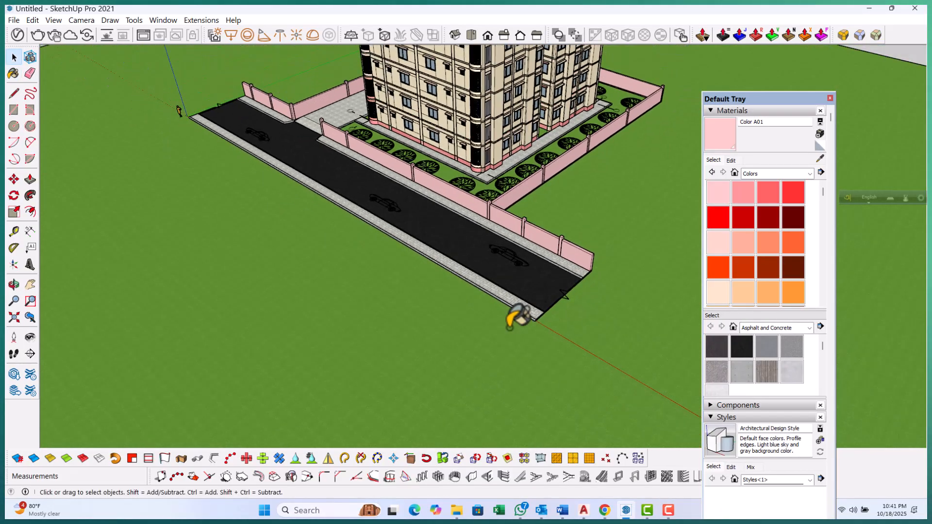
scroll(497, 307, "down", 4)
middle_click_drag(479, 291, 534, 222)
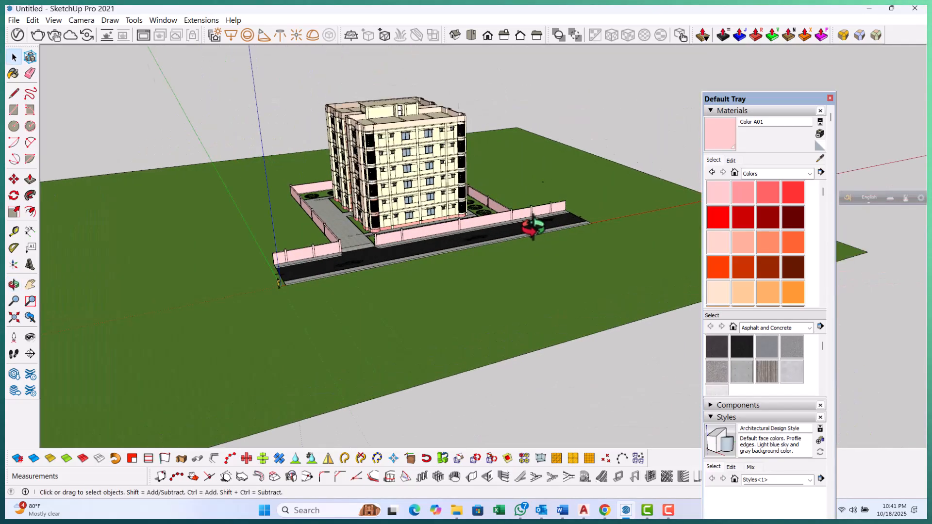
scroll(415, 218, "up", 3)
scroll(415, 217, "up", 2)
mouse_move(424, 215)
middle_mouse_down()
mouse_move(437, 221)
mouse_move(424, 228)
middle_mouse_up()
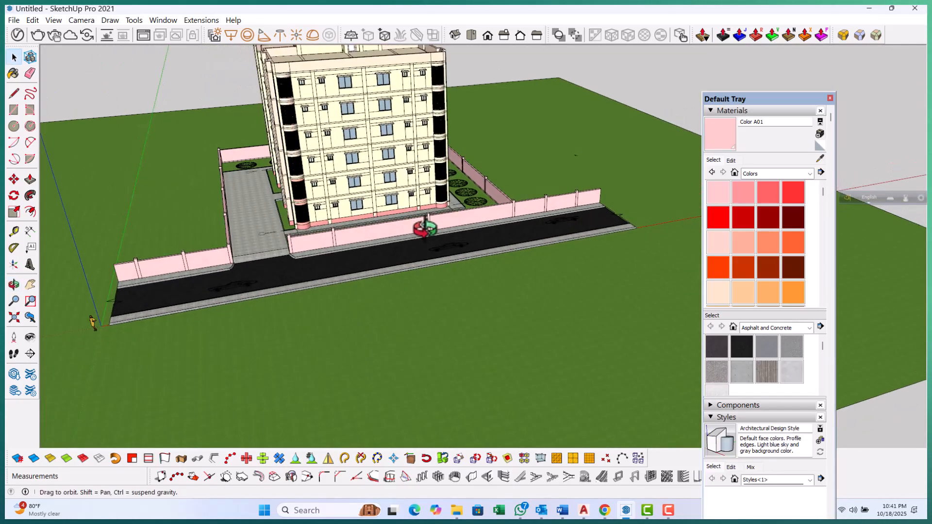
scroll(426, 223, "down", 4)
middle_click_drag(557, 253, 604, 265)
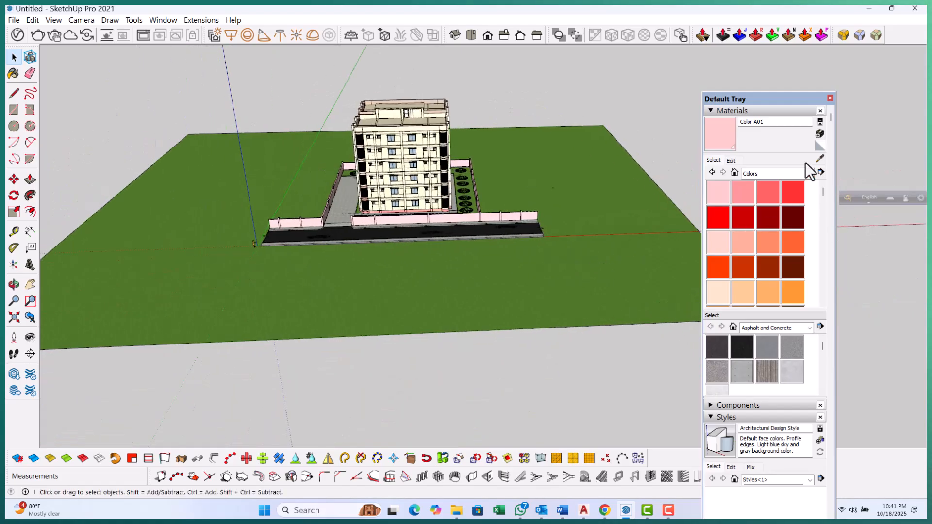
left_click(820, 111)
scroll(542, 281, "down", 2)
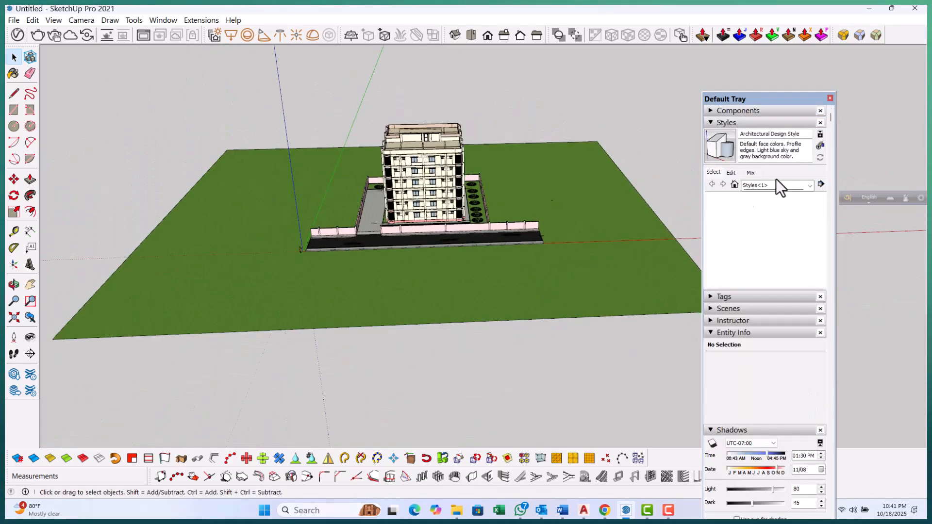
left_click(831, 98)
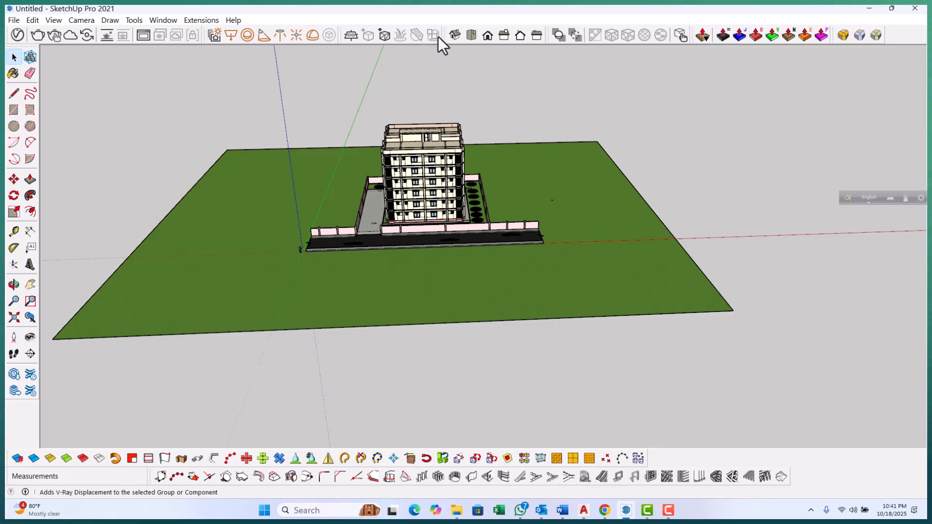
Cycle through the standard Iso, Top, Front, Right, Back and Left views of the model
left_click(454, 34)
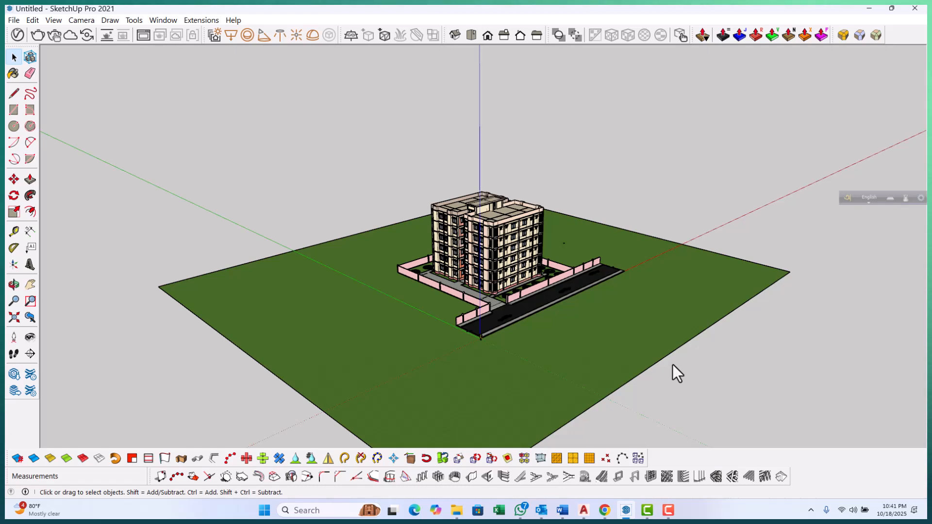
left_click(471, 35)
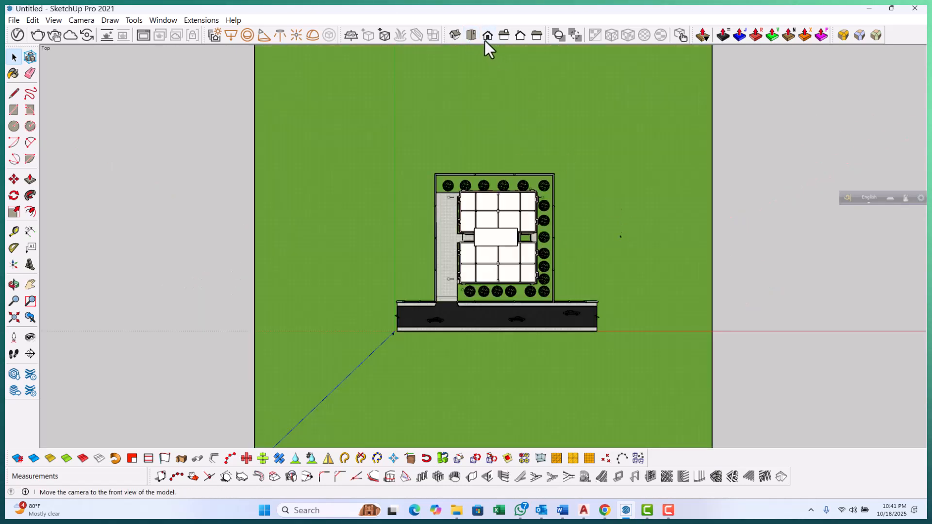
left_click(487, 34)
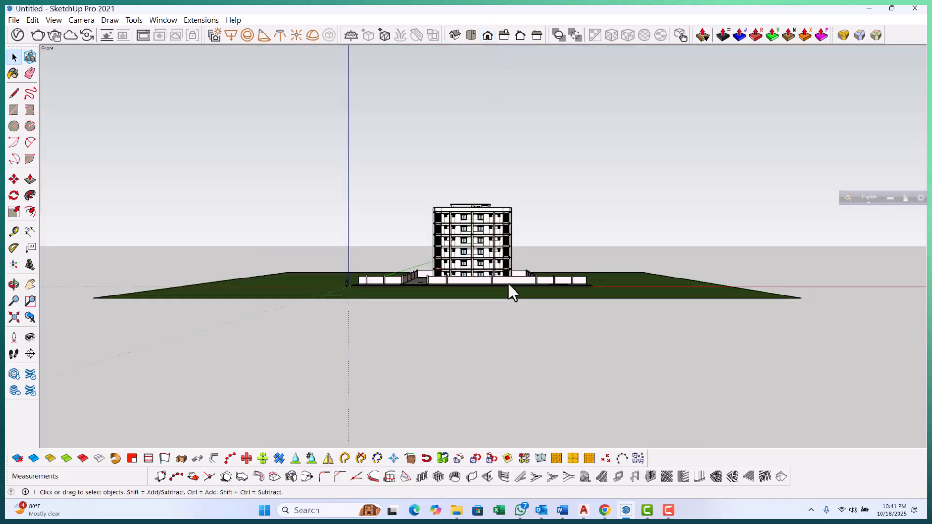
scroll(510, 264, "up", 2)
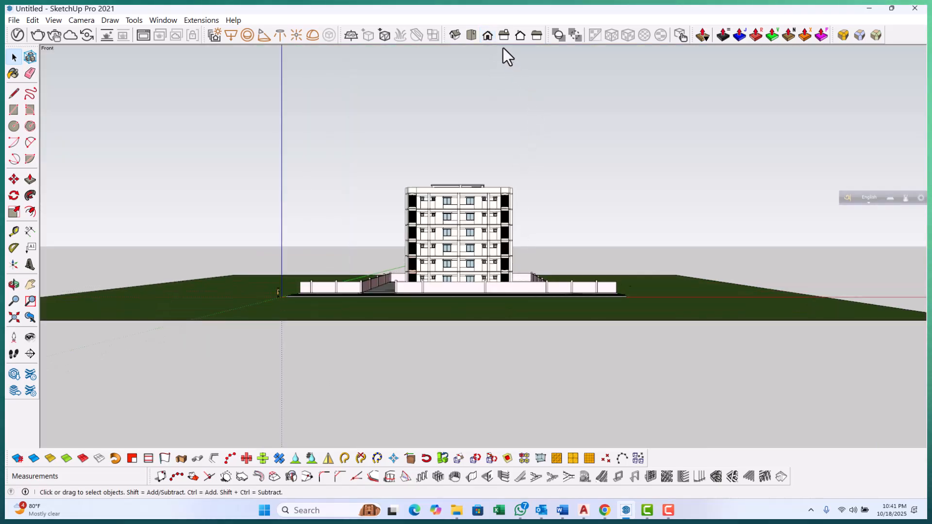
left_click(504, 35)
left_click(520, 36)
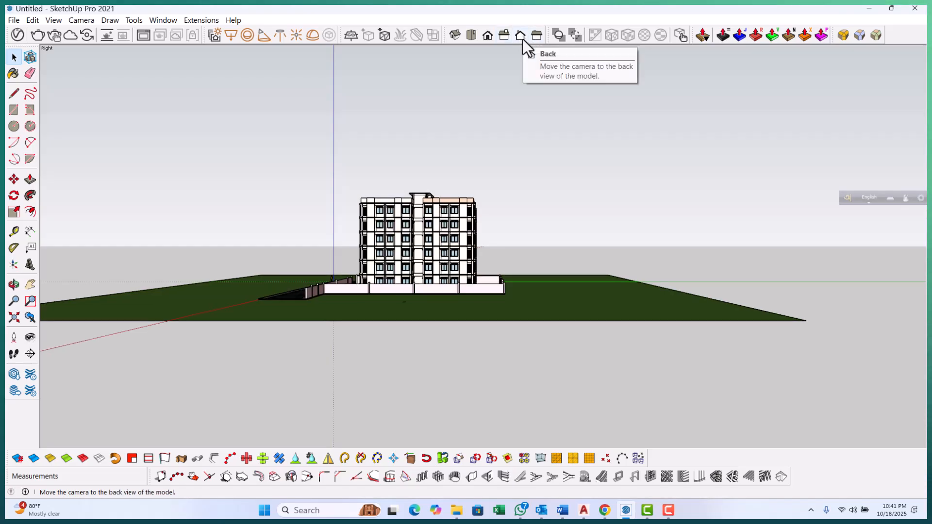
left_click(536, 35)
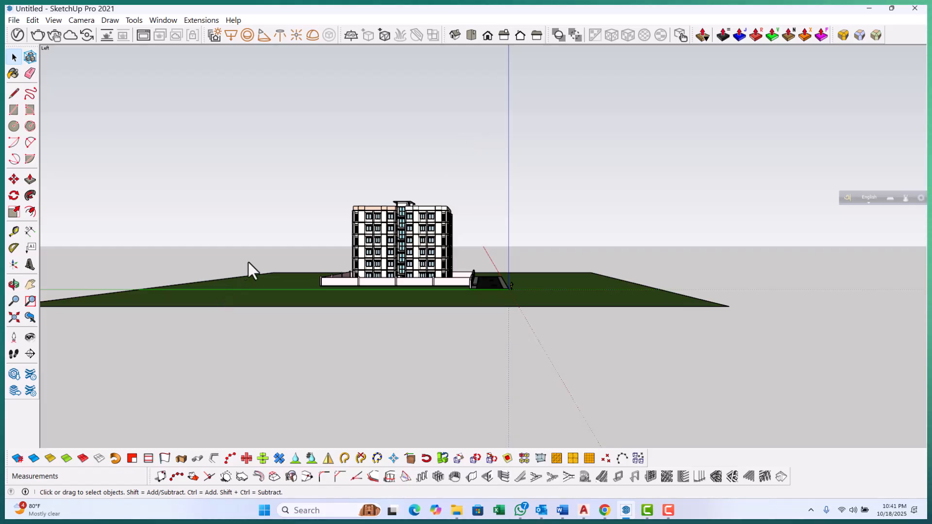
left_click(469, 35)
scroll(374, 83, "down", 3)
scroll(380, 74, "down", 2)
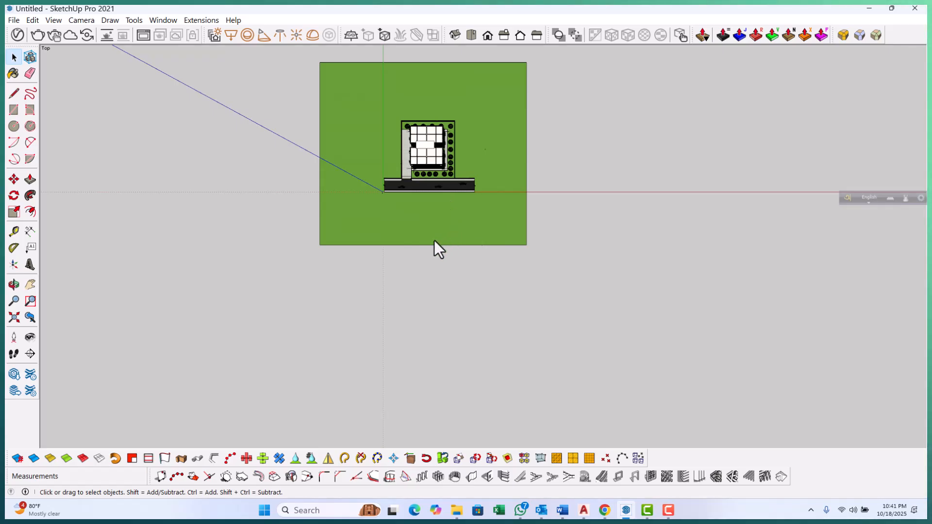
scroll(434, 243, "down", 2)
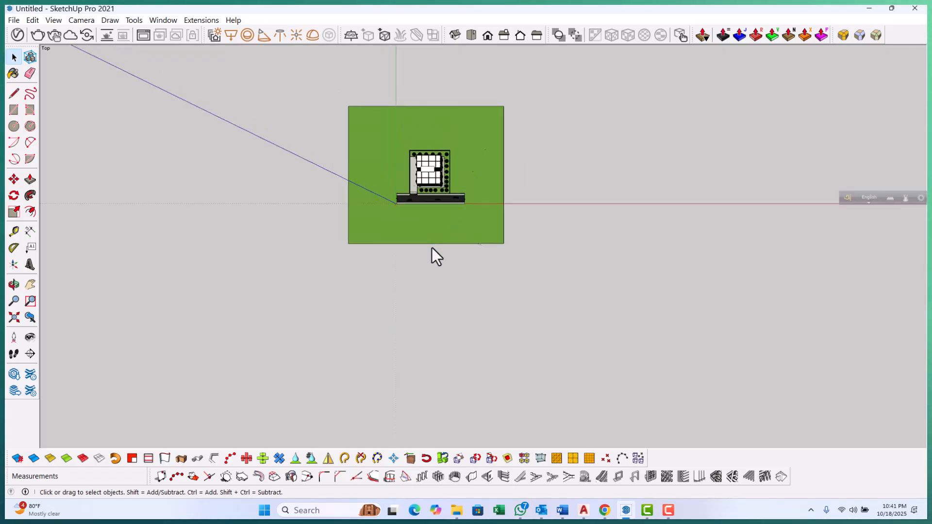
Position the camera in front of the building with the Position Camera tool and look toward it
left_click(14, 337)
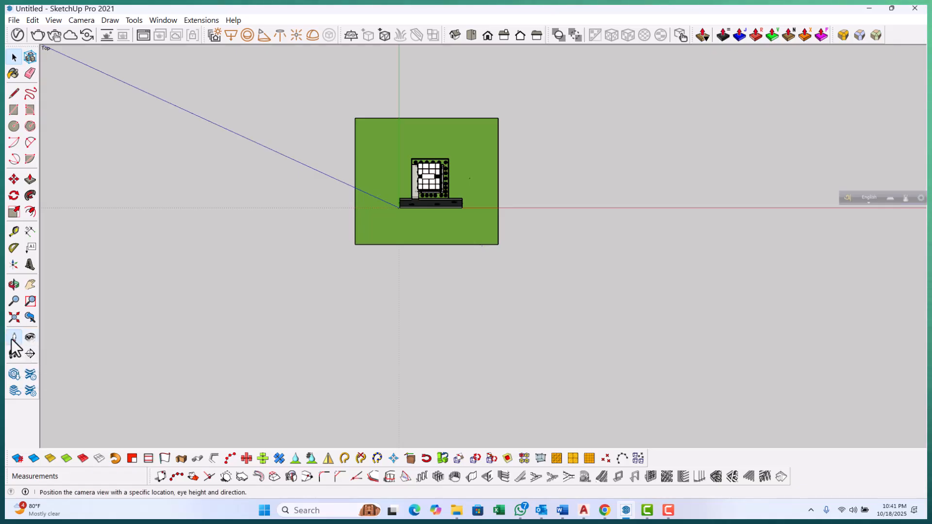
left_click(420, 395)
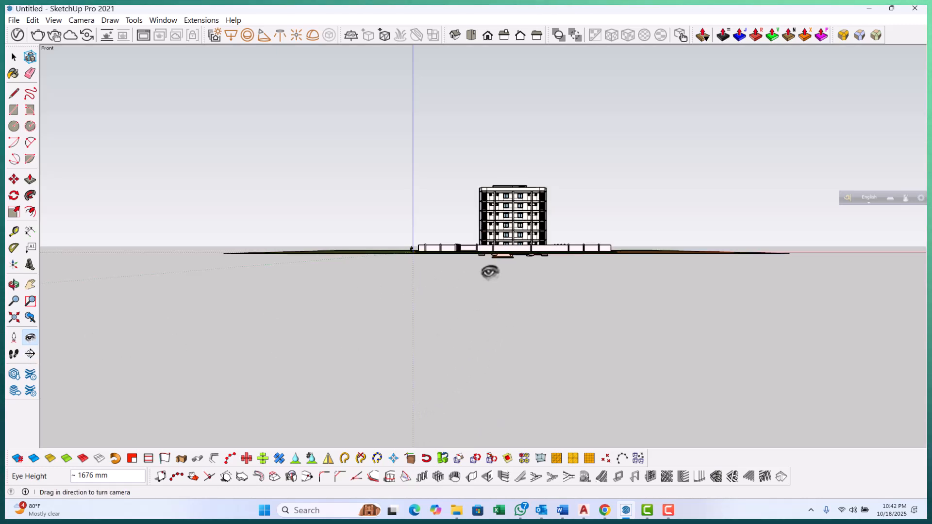
left_click_drag(492, 273, 539, 157)
left_click(14, 301)
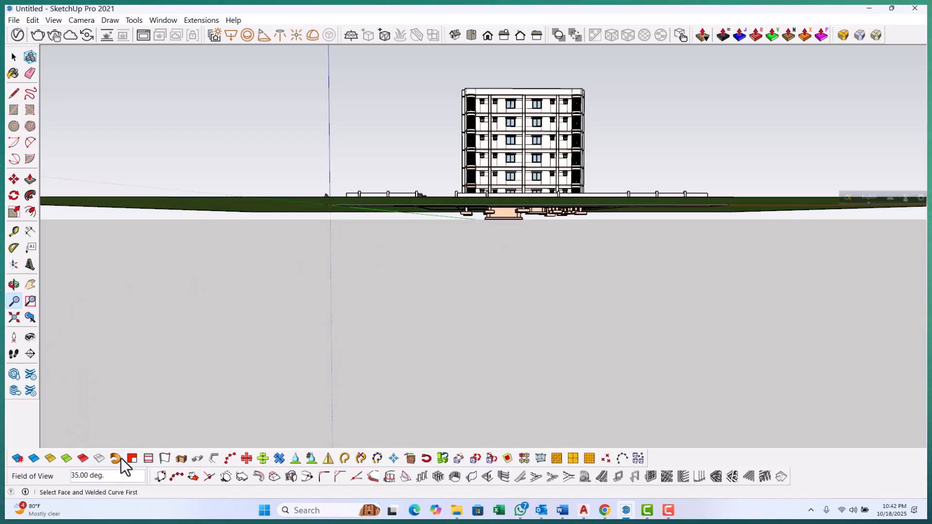
left_click(30, 337)
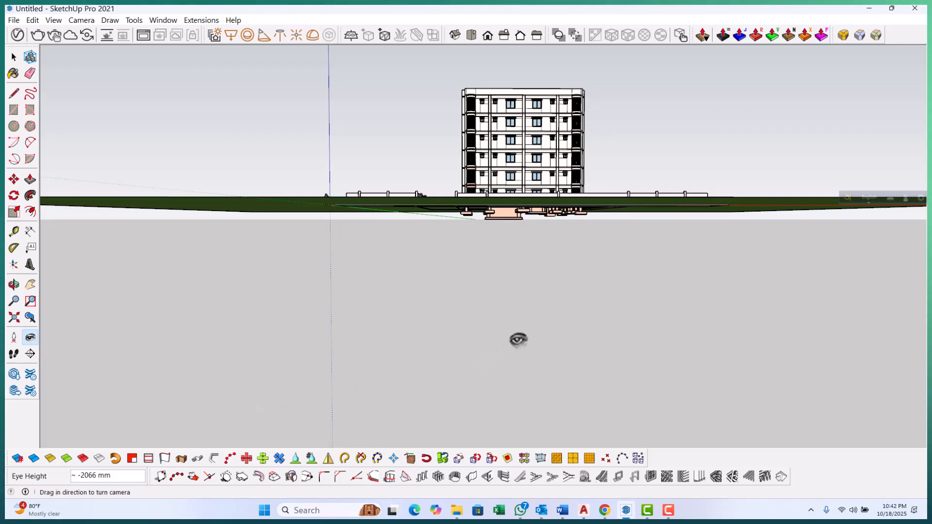
left_click_drag(523, 336, 523, 310)
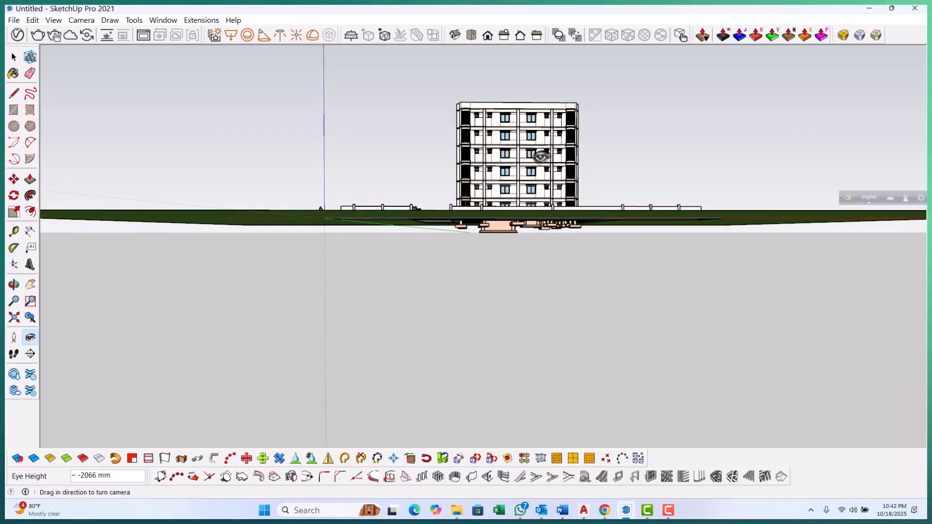
left_click(15, 302)
left_click_drag(450, 297, 525, 234)
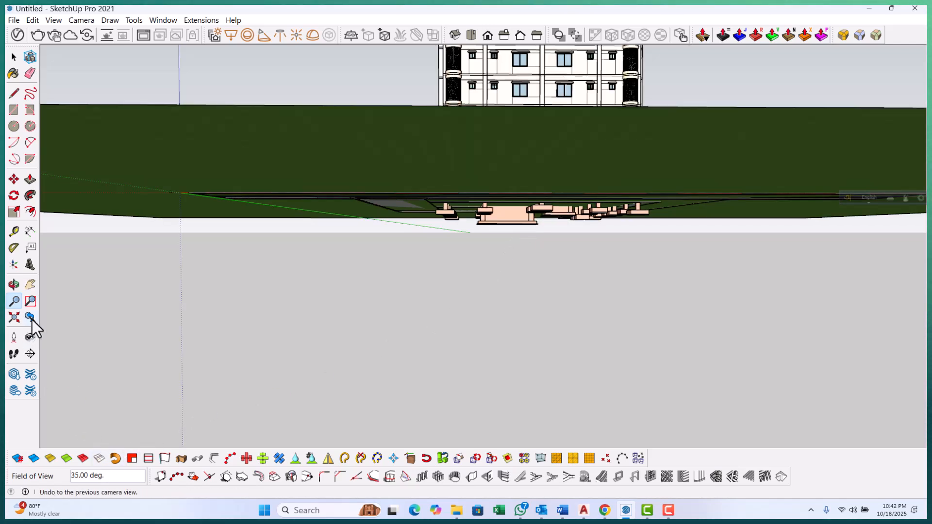
left_click(15, 356)
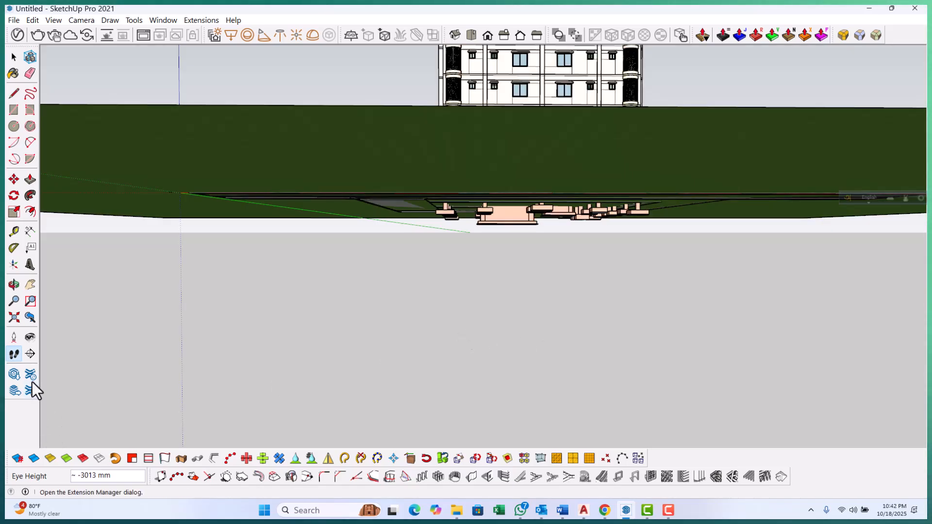
Set the camera eye height to 1500 mm
left_click(30, 337)
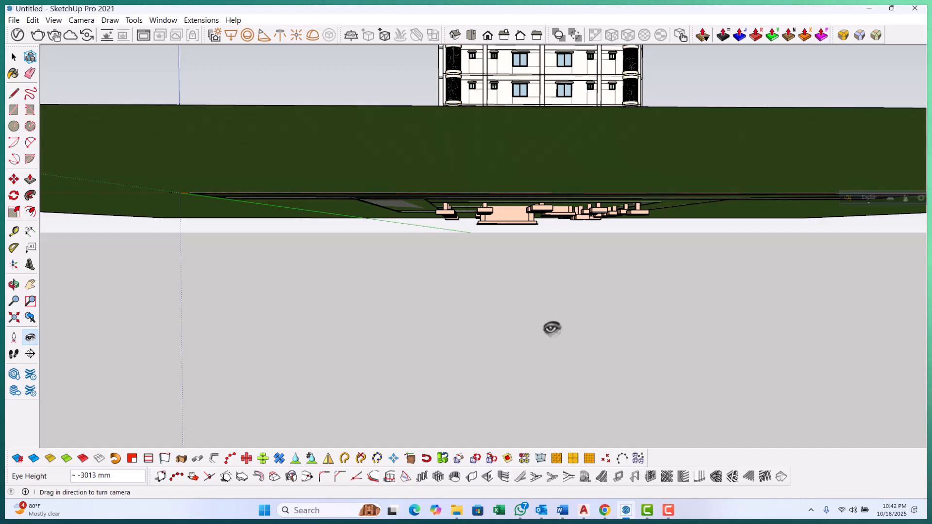
type("1500")
key("Return")
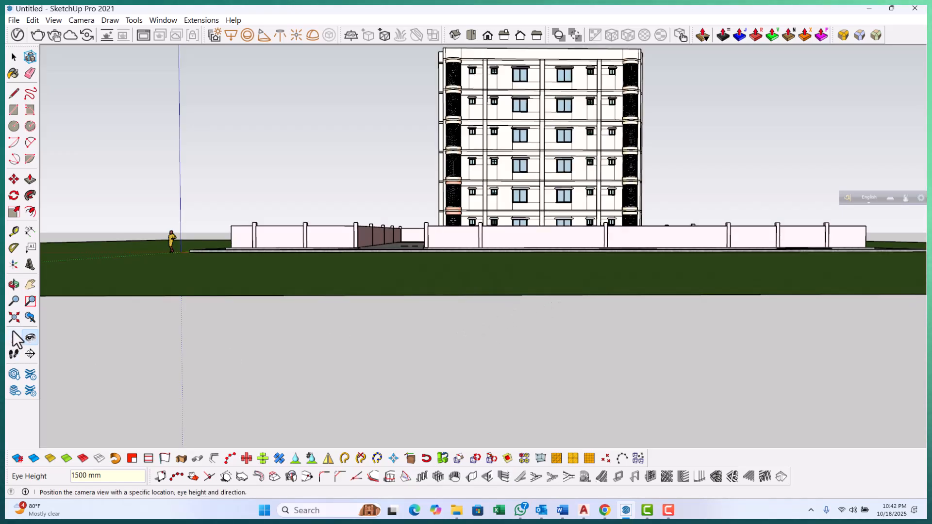
left_click(30, 285)
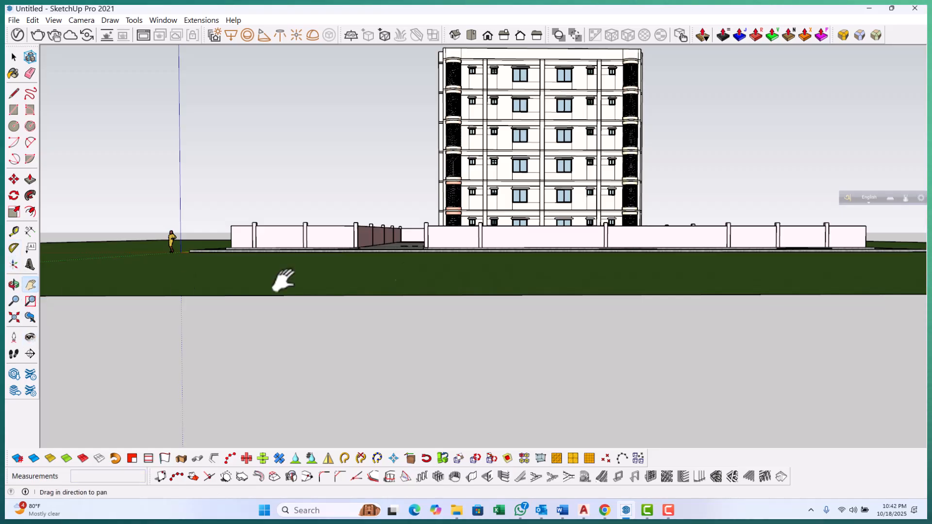
left_click_drag(551, 224, 499, 246)
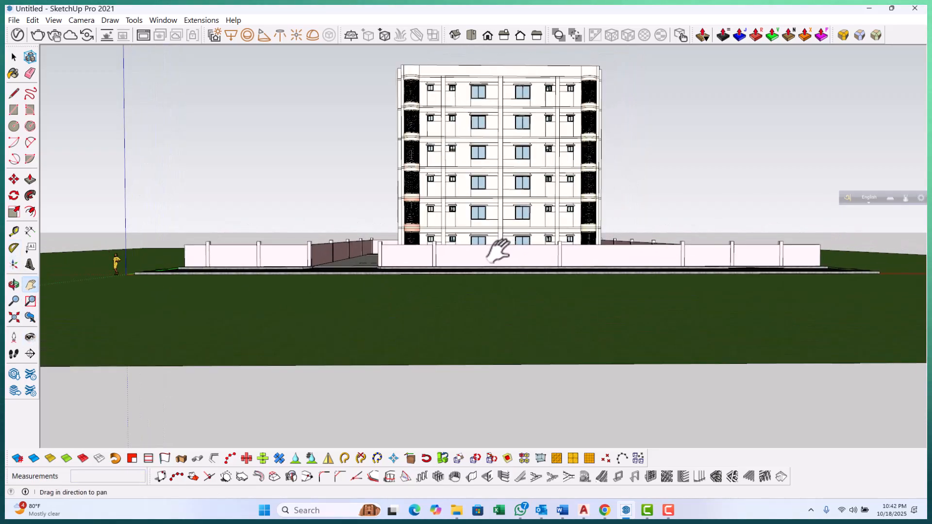
Set the camera eye height to 1600 mm with the Look Around tool
left_click_drag(588, 202, 532, 248)
left_click(30, 337)
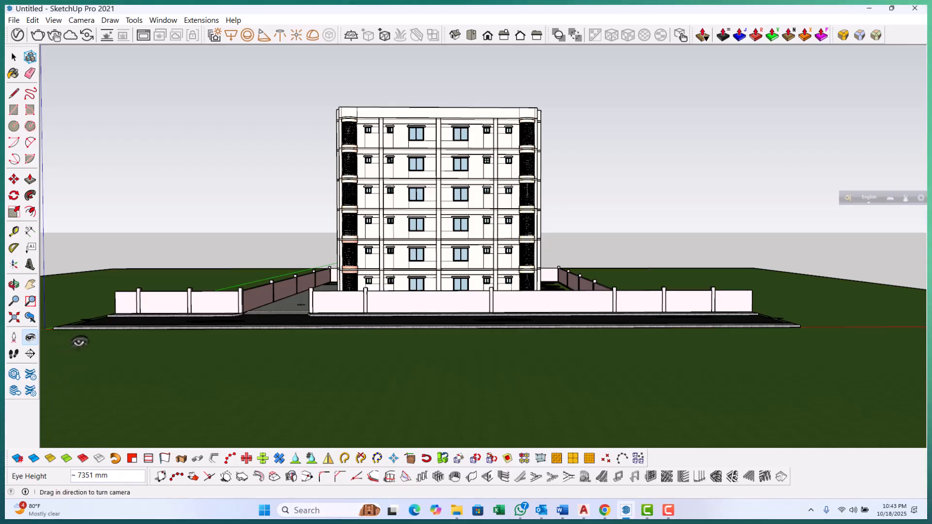
type("1600")
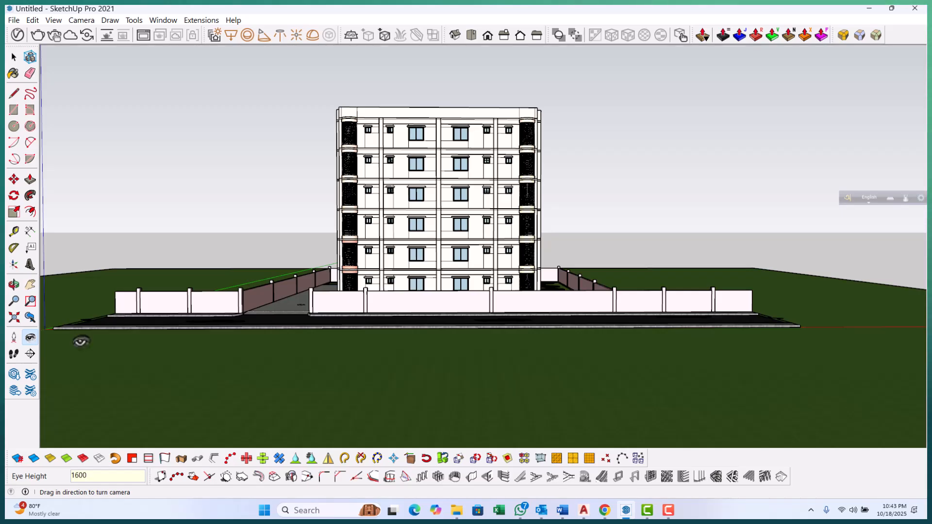
key("Return")
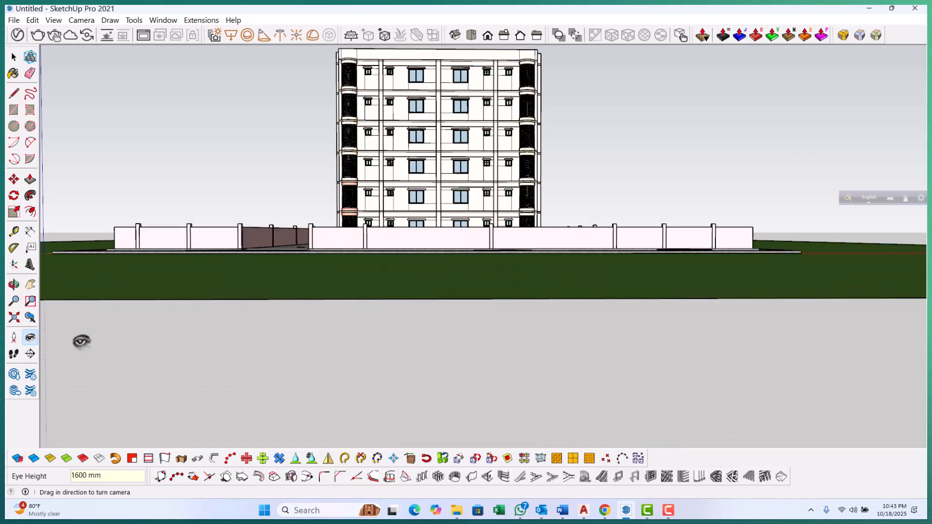
Add a scene to save the current street-level view
left_click(47, 20)
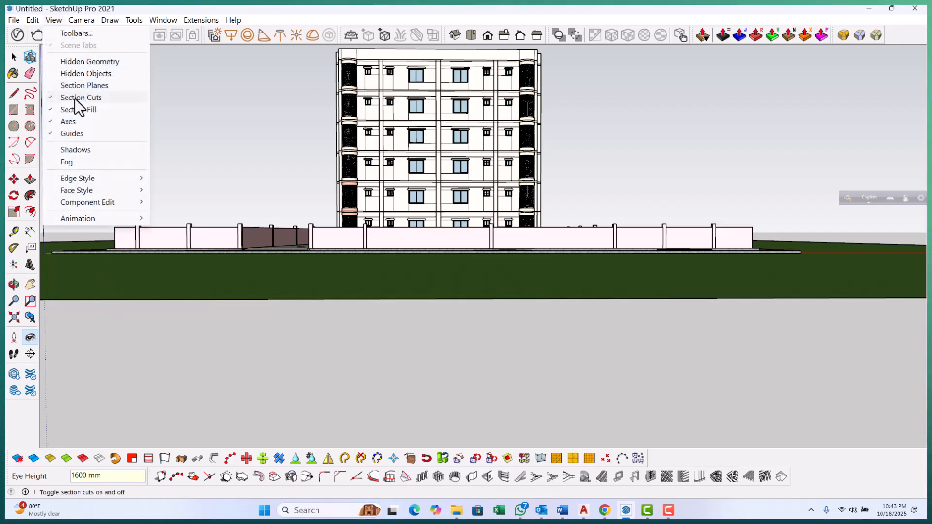
mouse_move(83, 217)
left_click(172, 218)
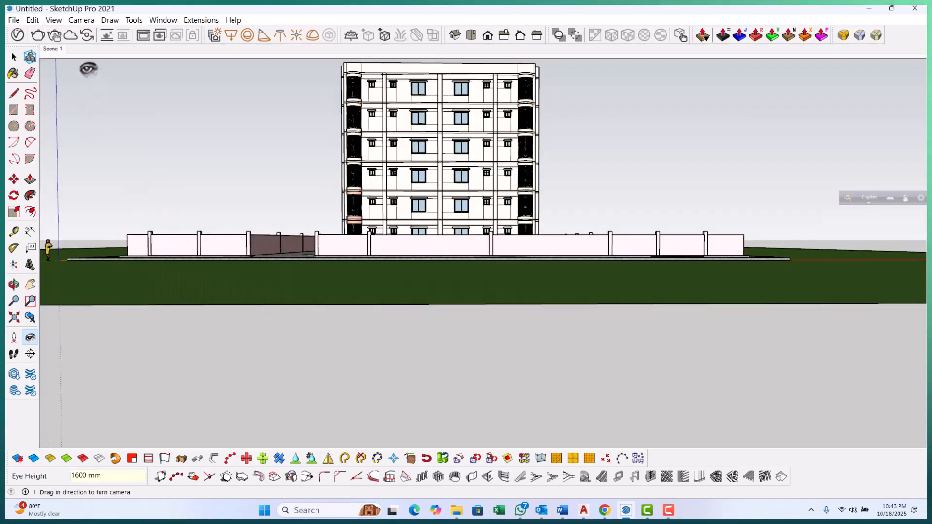
Switch the camera to Parallel Projection and zoom in on the building front
left_click(79, 19)
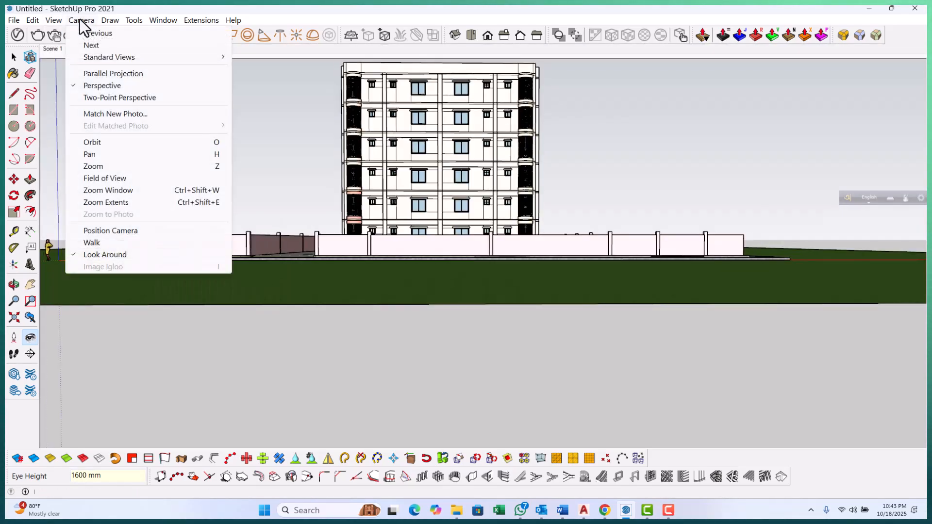
left_click(100, 75)
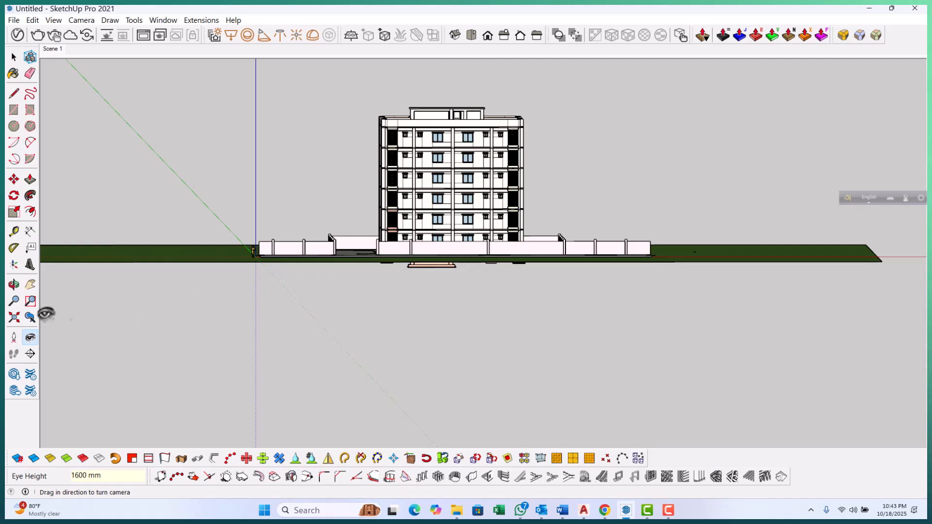
left_click(30, 284)
left_click_drag(464, 213, 450, 259)
left_click_drag(449, 207, 448, 218)
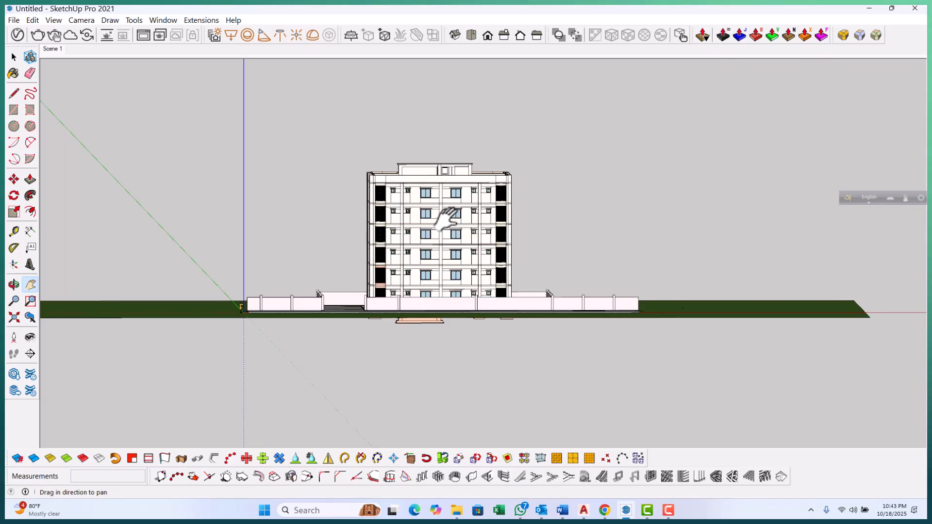
left_click(20, 306)
left_click_drag(470, 354, 511, 213)
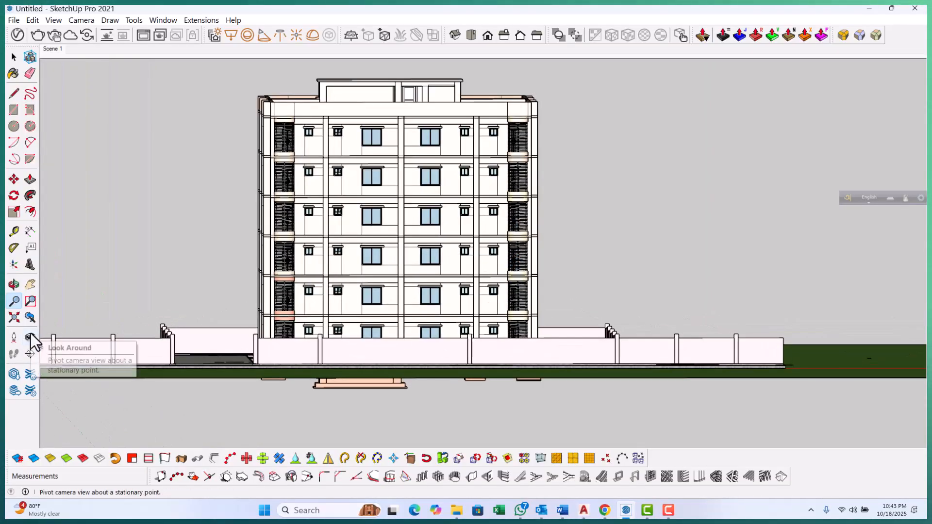
left_click_drag(320, 317, 322, 307)
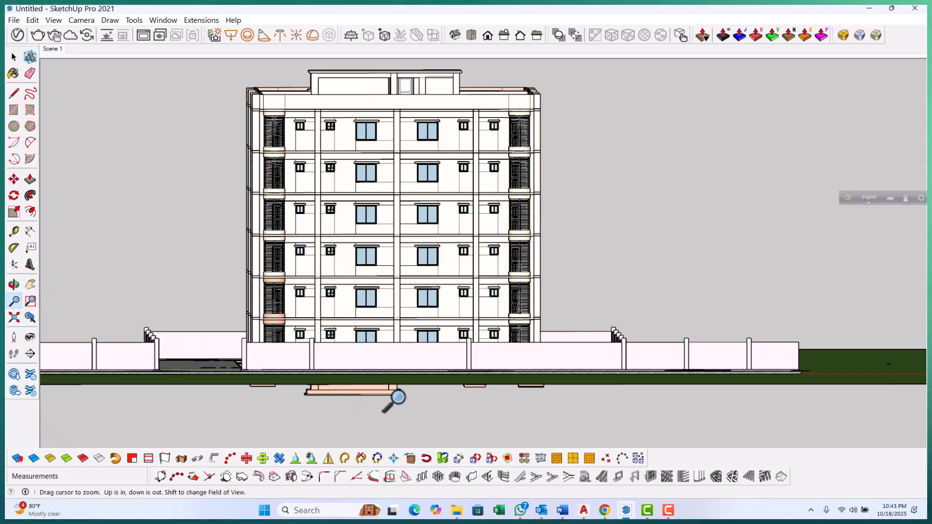
scroll(423, 391, "down", 1)
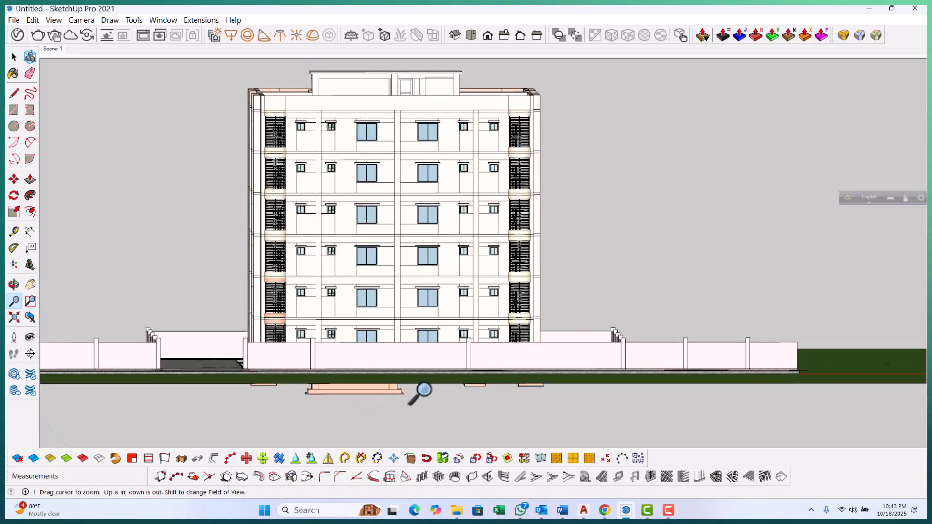
left_click_drag(426, 389, 435, 391)
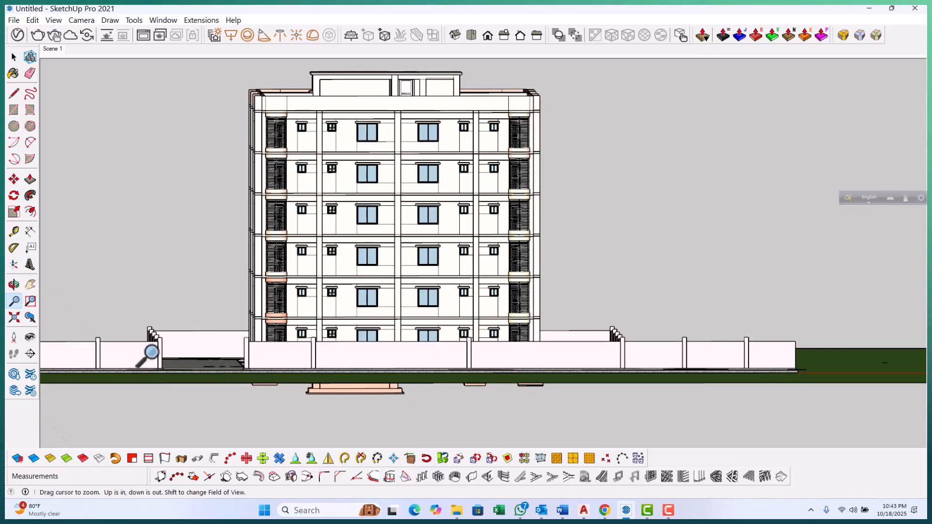
Switch the camera back to Perspective projection
left_click(11, 339)
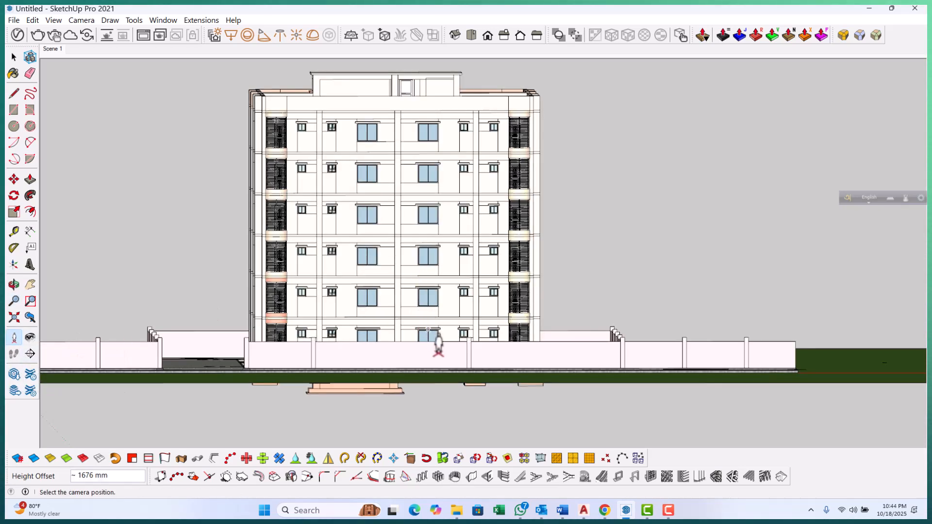
key("space")
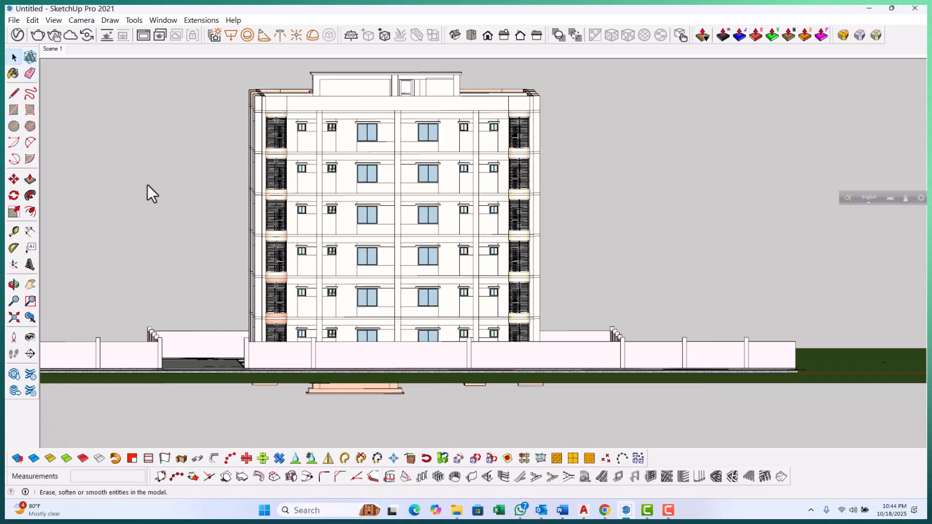
left_click(80, 21)
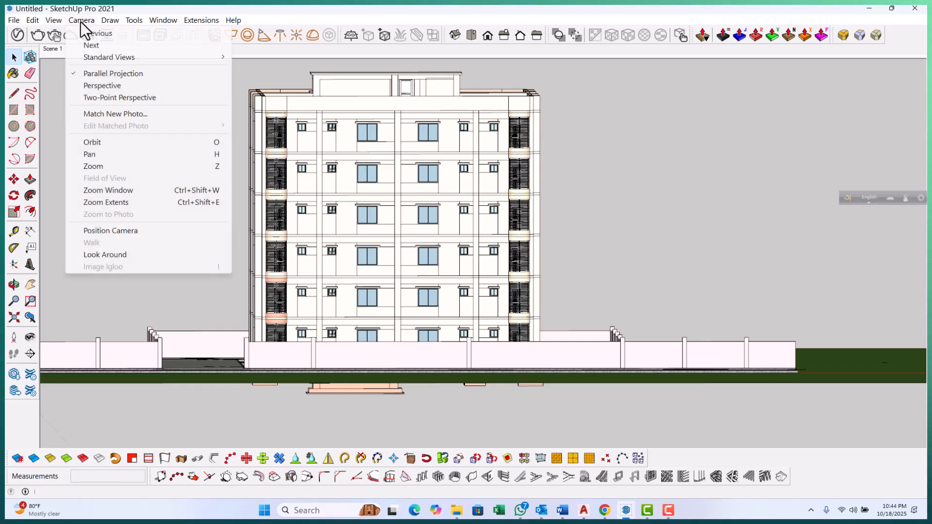
left_click(103, 86)
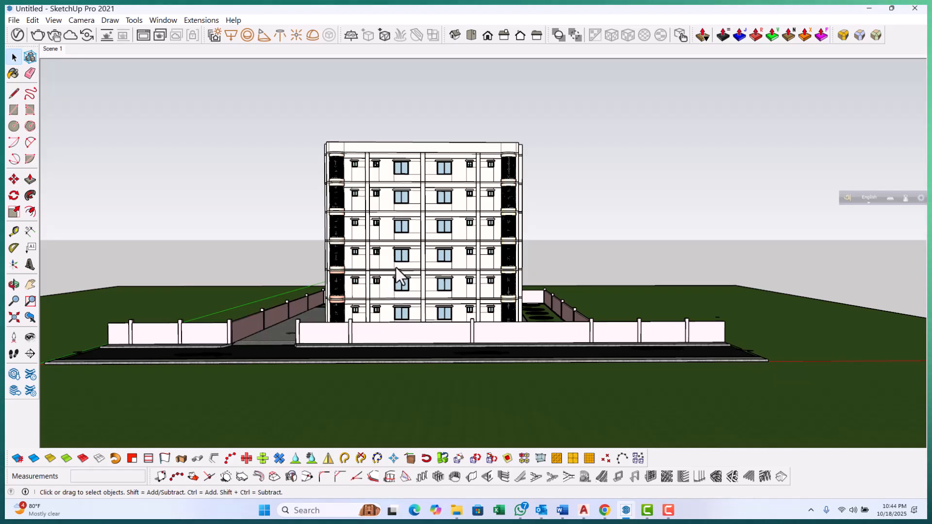
Move closer to the building's facade and set the camera eye height to 1600 mm
left_click(14, 301)
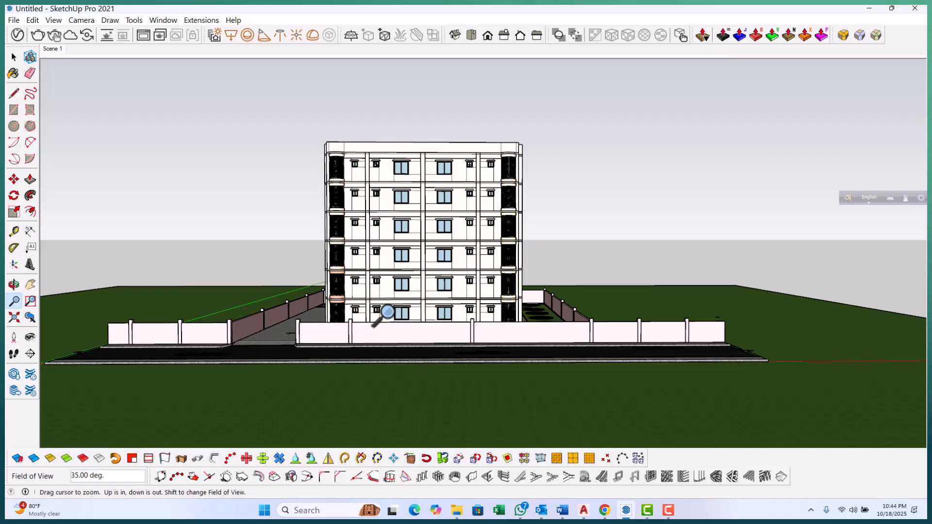
left_click_drag(386, 308, 422, 239)
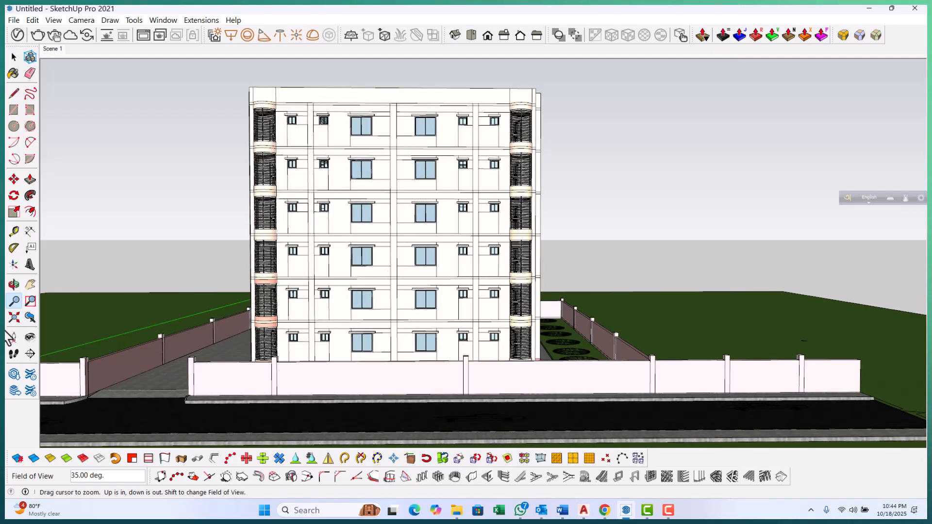
left_click(31, 337)
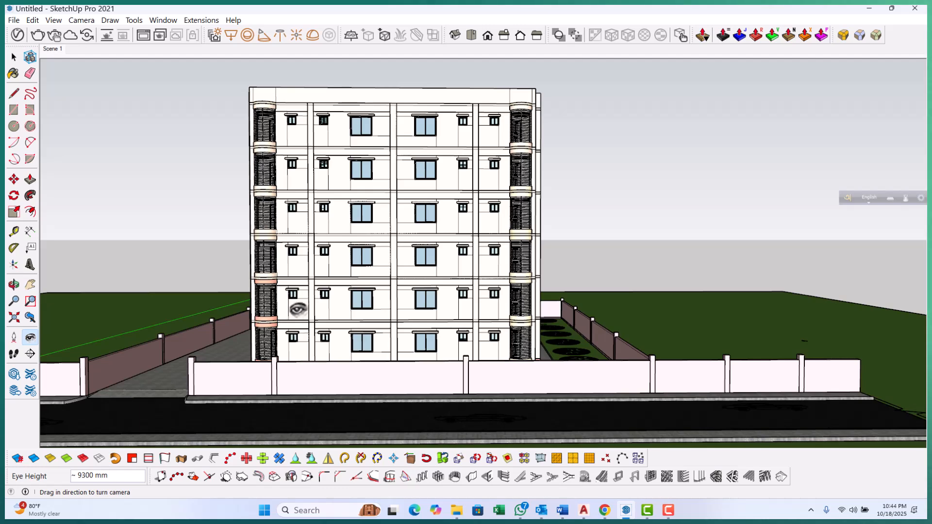
left_click_drag(298, 309, 313, 287)
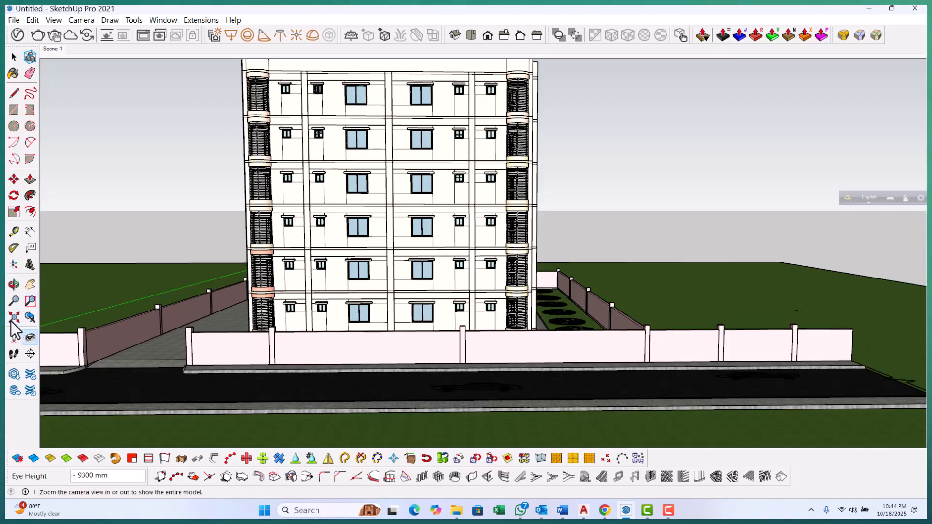
left_click(14, 301)
left_click_drag(363, 290, 367, 280)
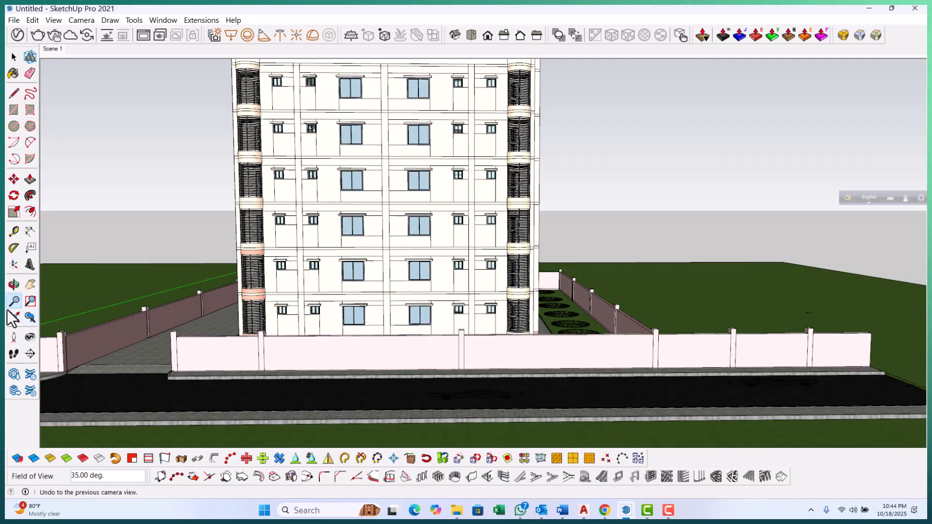
left_click(30, 284)
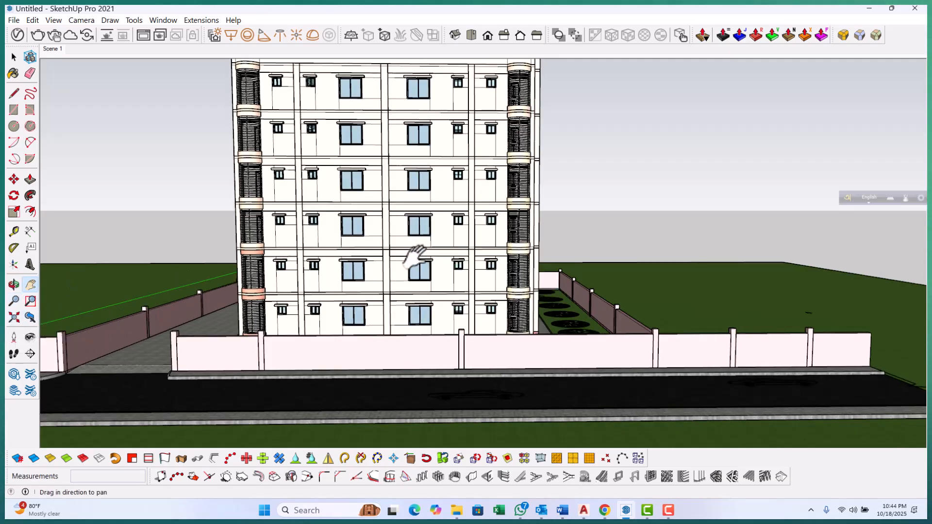
left_click_drag(415, 256, 418, 289)
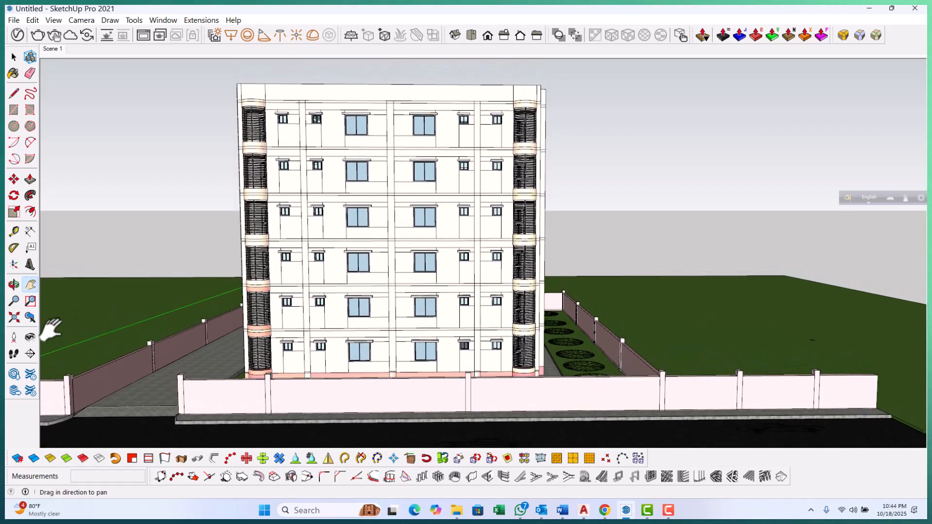
left_click(30, 337)
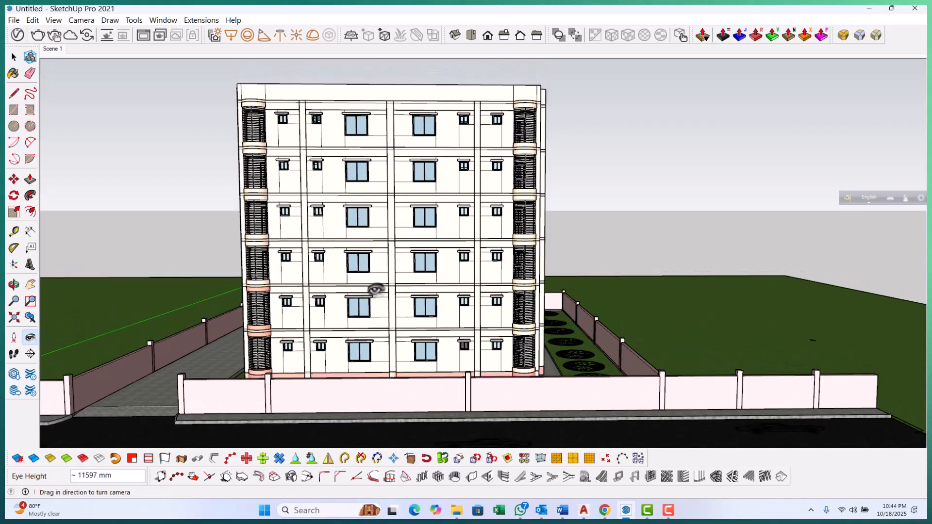
left_click_drag(375, 290, 379, 275)
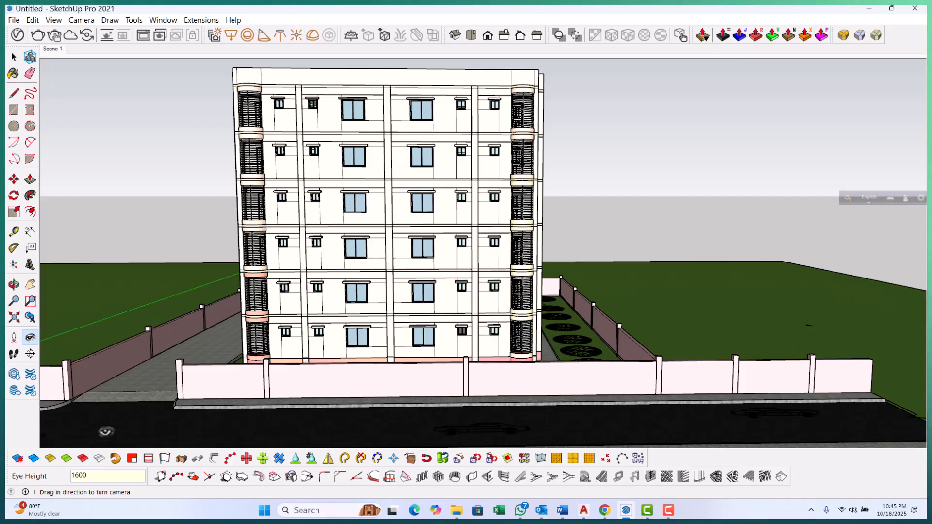
type("1600")
key("Return")
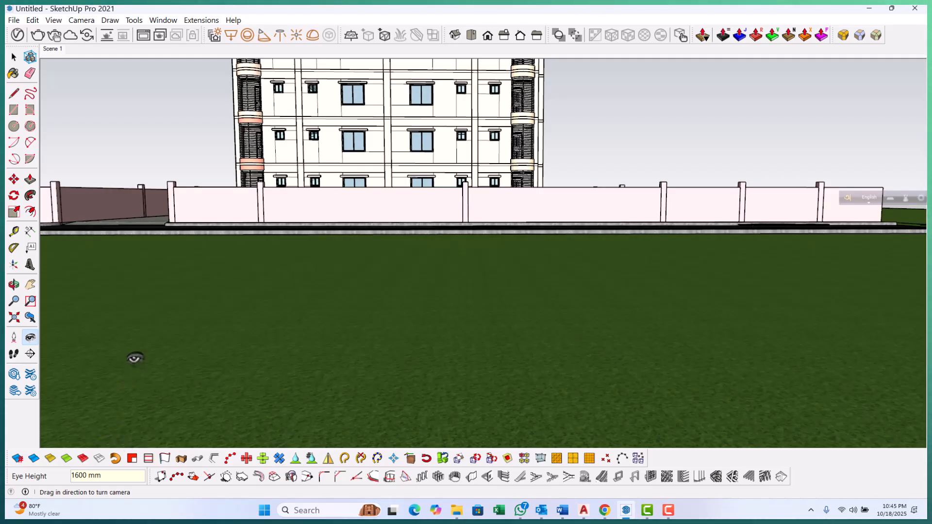
Update Scene 1 to the current camera view
right_click(53, 48)
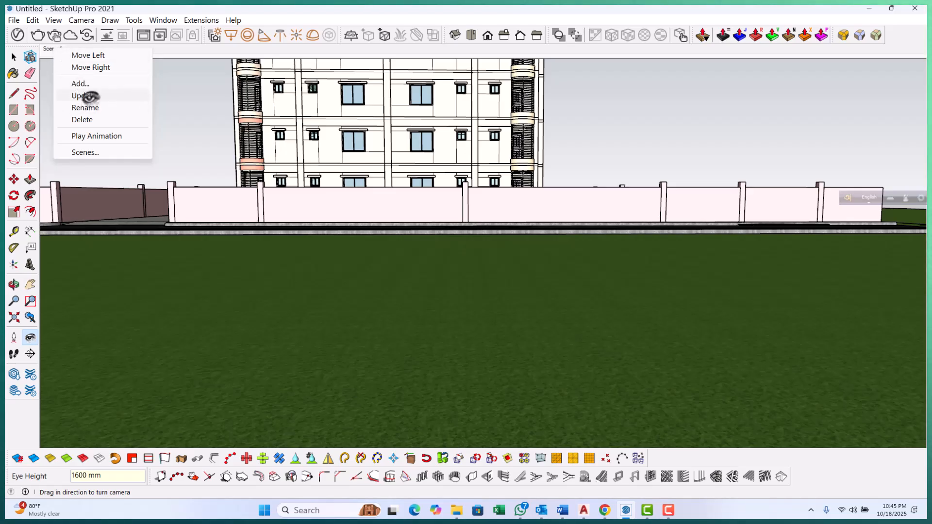
left_click(85, 96)
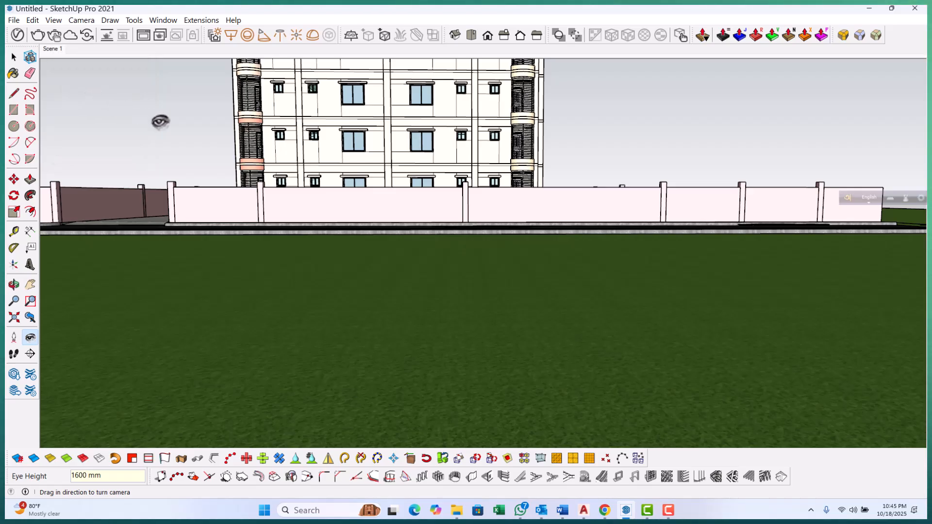
Switch the camera to Two-Point Perspective and pan to frame the building's facade
left_click(82, 20)
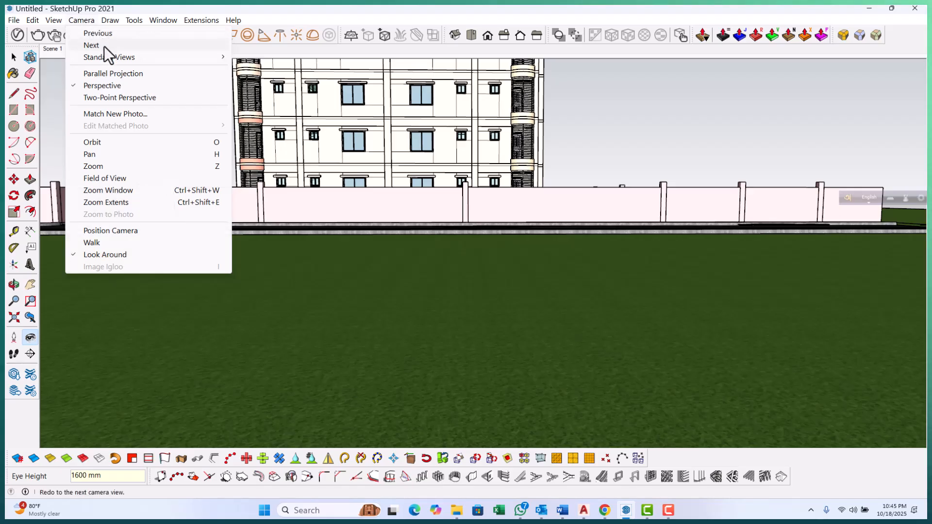
left_click(115, 98)
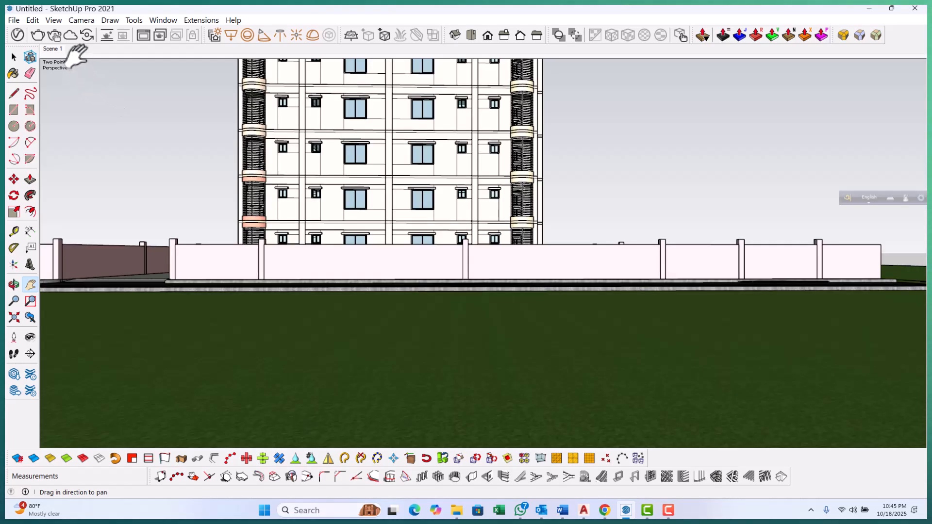
left_click(76, 21)
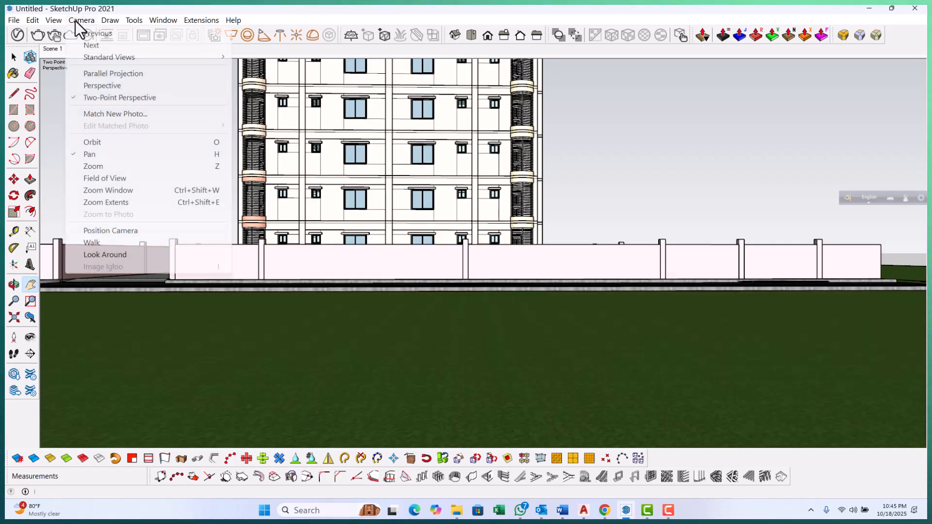
left_click(103, 74)
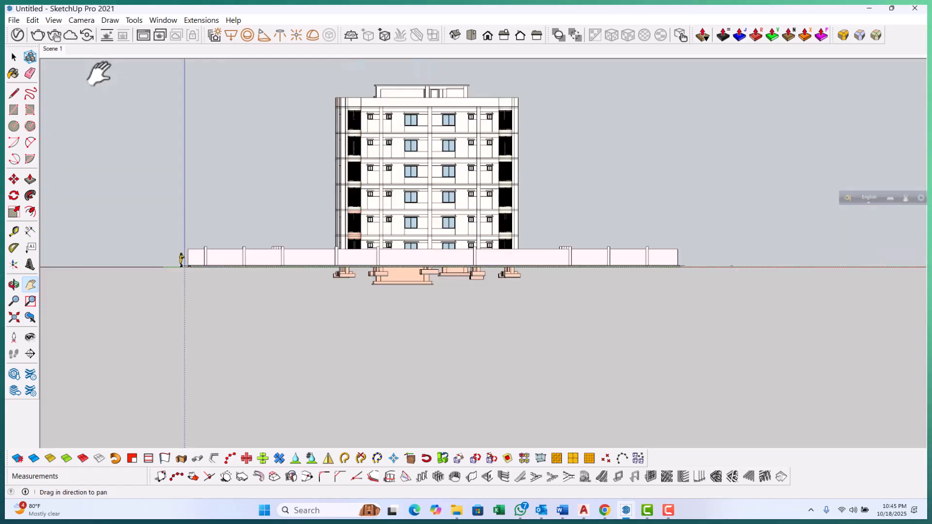
left_click(80, 20)
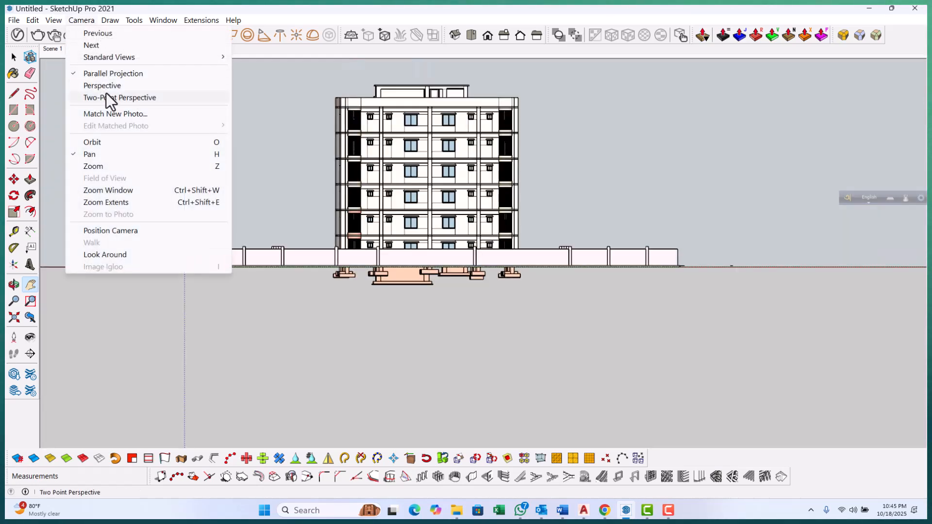
left_click(105, 96)
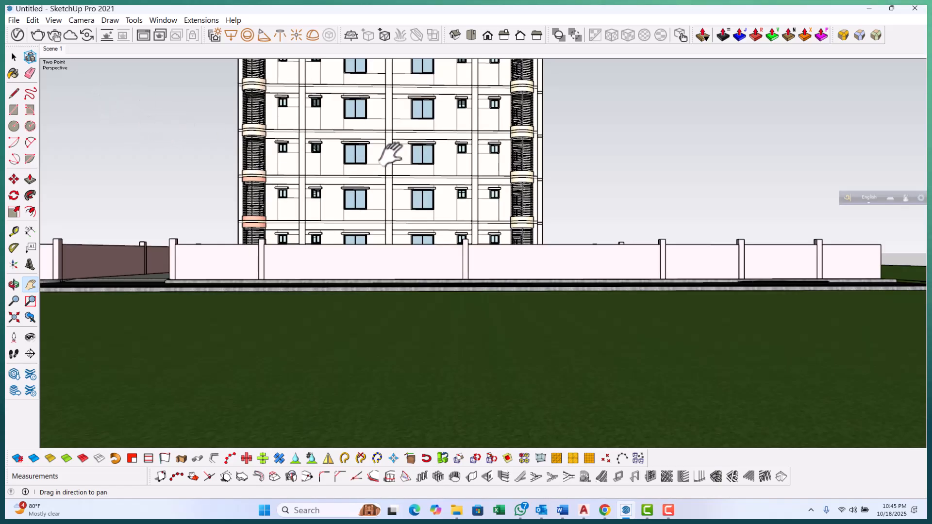
left_click_drag(377, 141, 389, 196)
left_click_drag(401, 152, 399, 176)
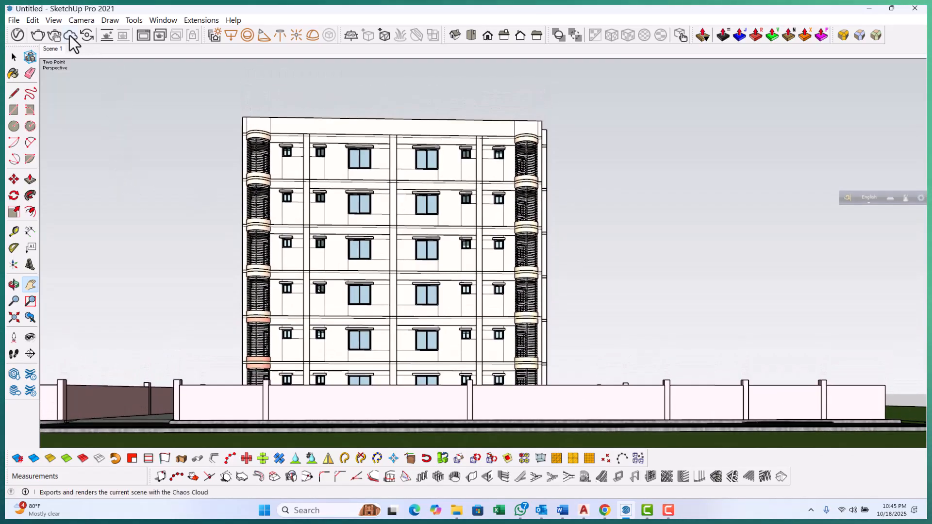
left_click(72, 21)
left_click(55, 23)
left_click(53, 22)
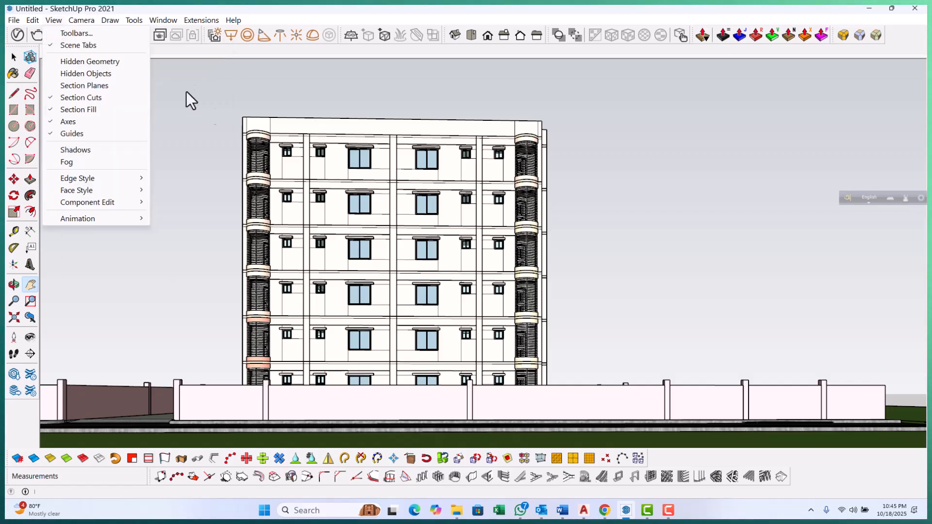
left_click(290, 5)
left_click(79, 21)
left_click(48, 49)
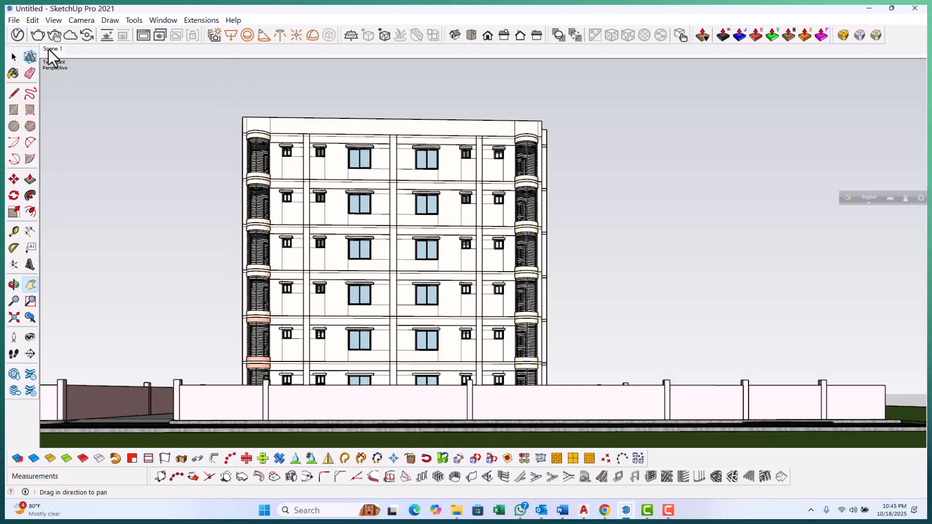
right_click(48, 48)
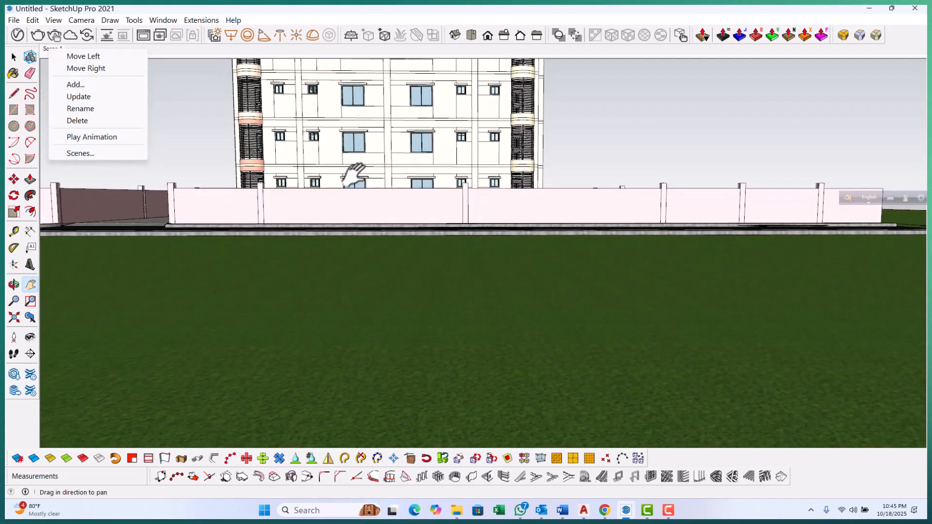
left_click(352, 194)
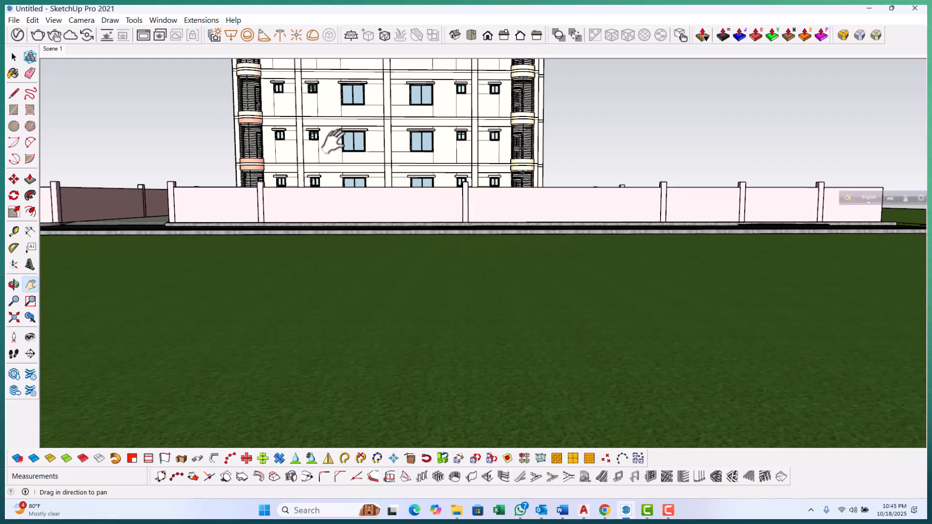
Frame a closer street view of the building's facade, save it as a new scene, and compare both scene tabs
left_click_drag(335, 143, 340, 237)
left_click_drag(353, 145, 372, 194)
left_click_drag(386, 357, 395, 347)
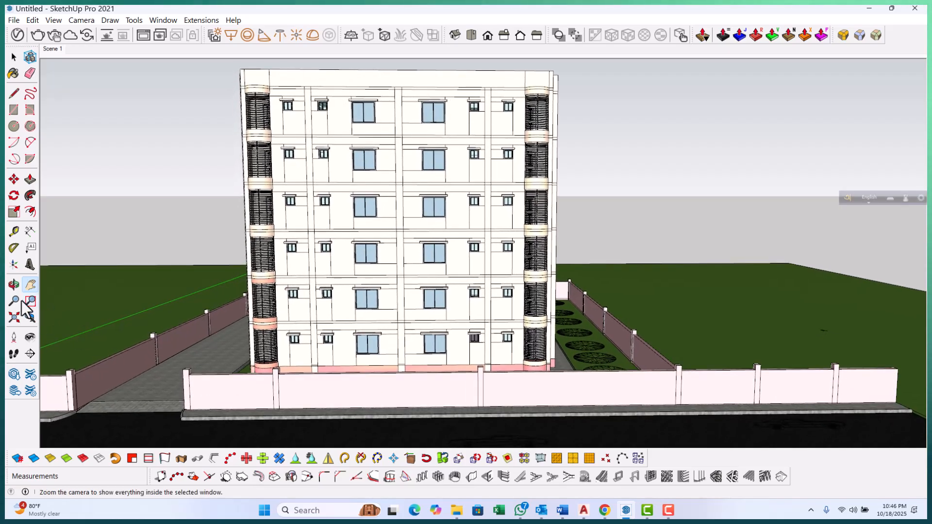
left_click(14, 301)
left_click_drag(319, 302, 321, 313)
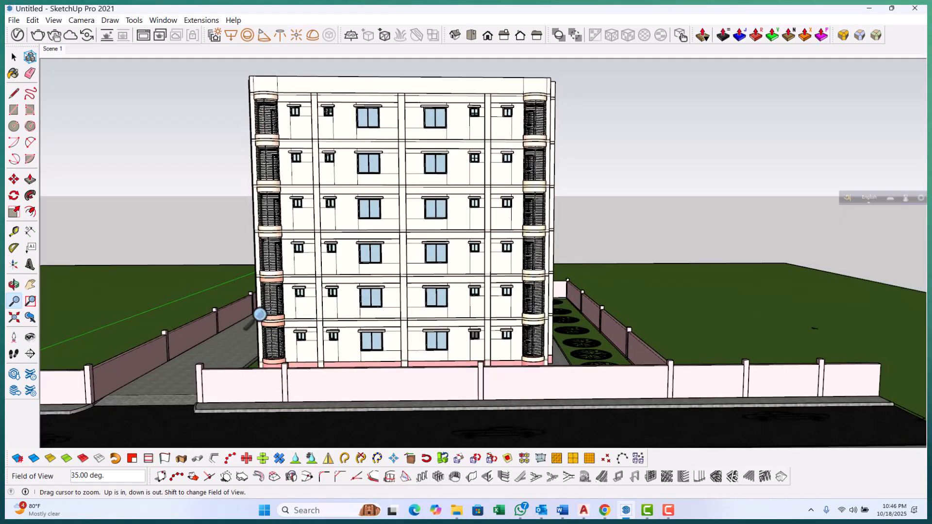
left_click(30, 285)
left_click_drag(136, 281, 165, 286)
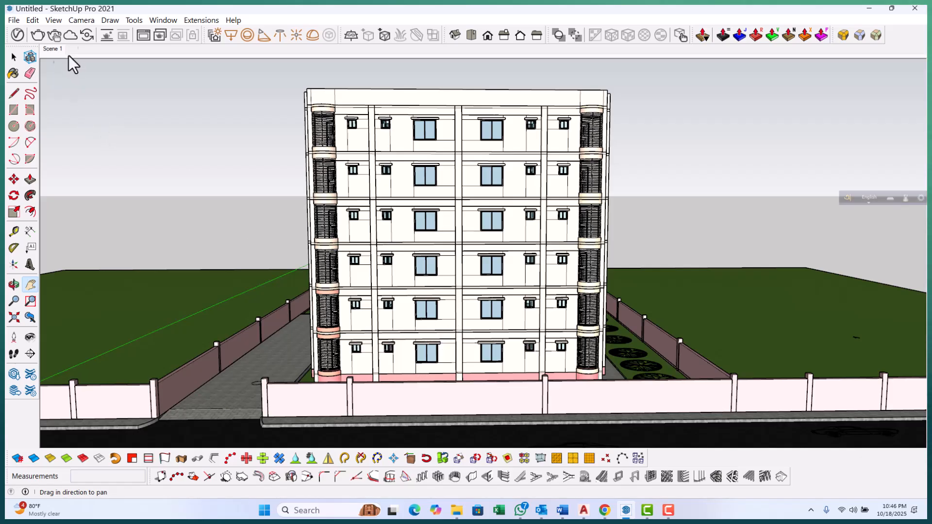
right_click(50, 50)
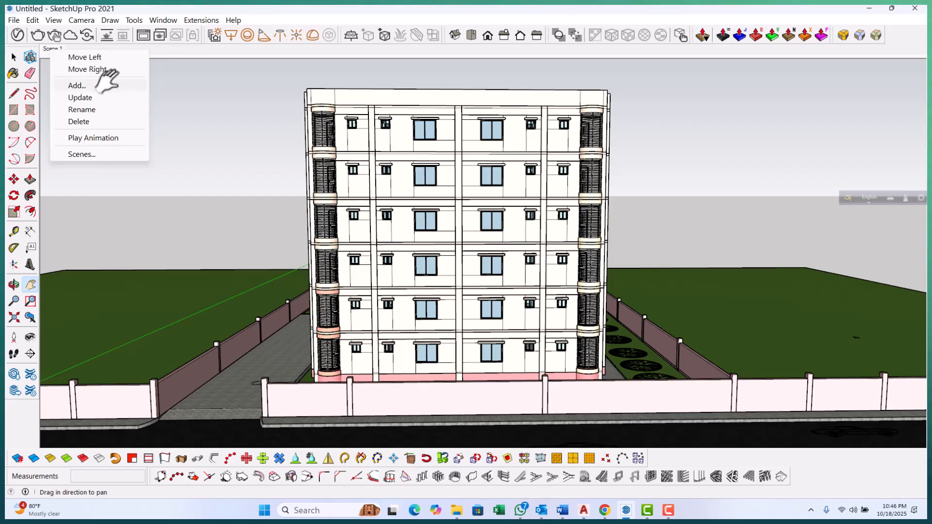
left_click(81, 85)
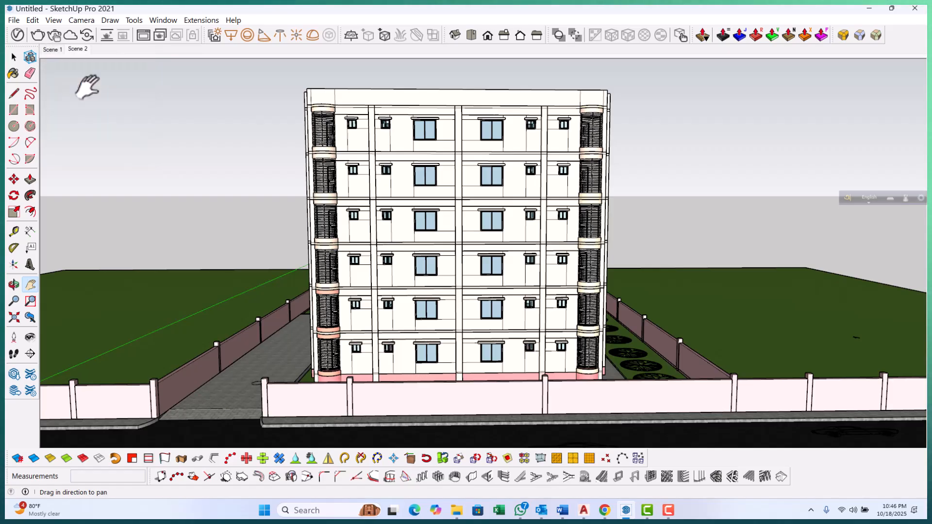
left_click(54, 53)
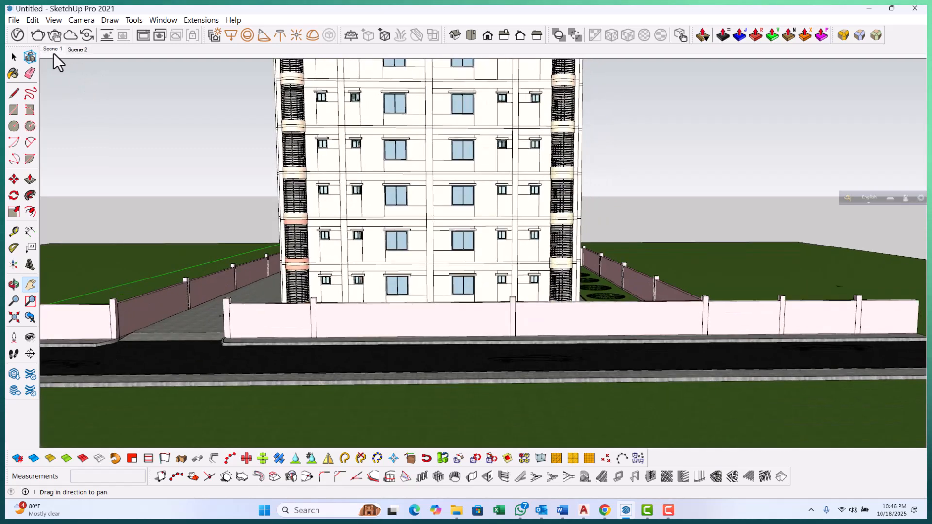
left_click(75, 49)
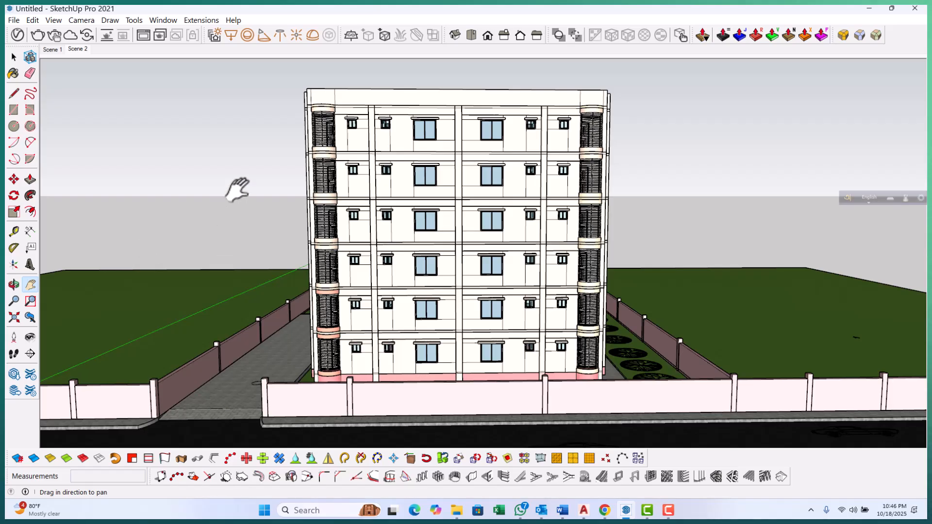
Extend the ground plane by moving its far edge outward
key("space")
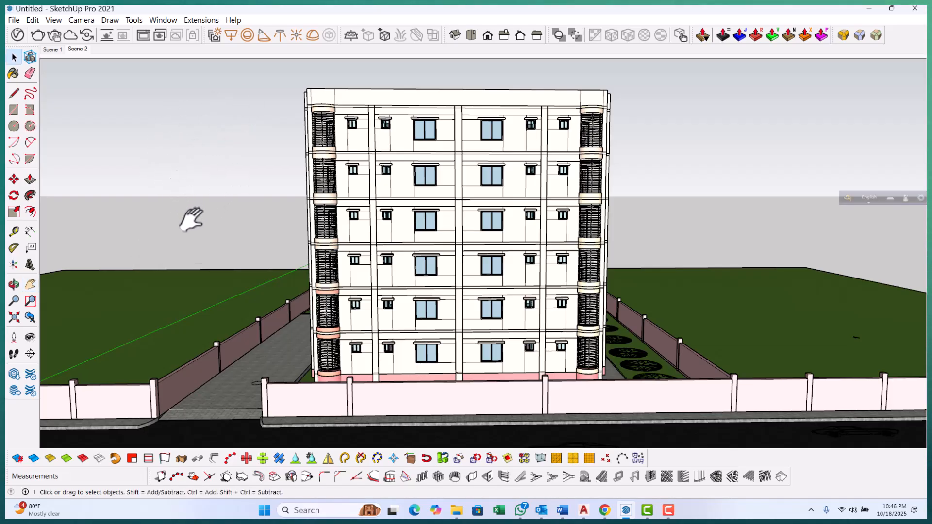
scroll(178, 236, "down", 5)
middle_click_drag(226, 242, 513, 291)
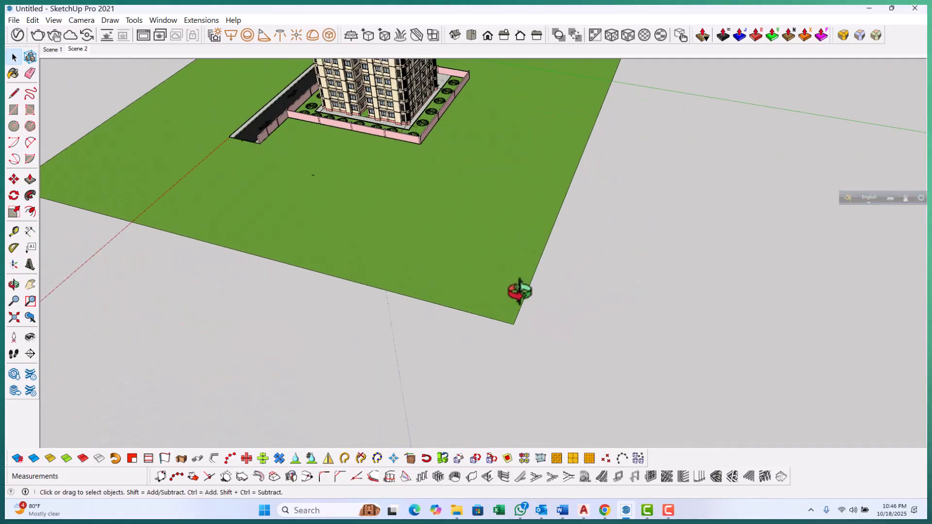
triple_click(519, 291)
scroll(466, 304, "down", 2)
middle_click_drag(470, 331, 459, 356)
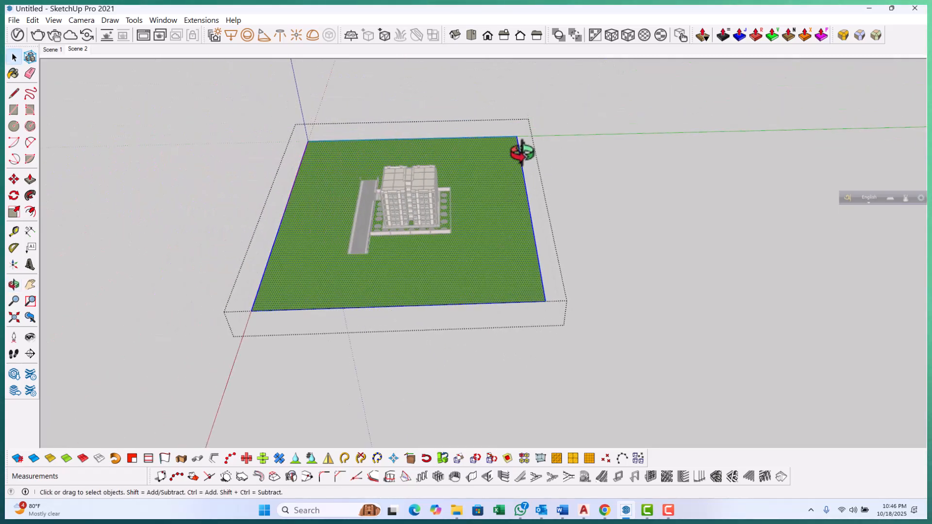
left_click_drag(496, 108, 617, 337)
middle_click_drag(616, 335, 603, 364)
key("m")
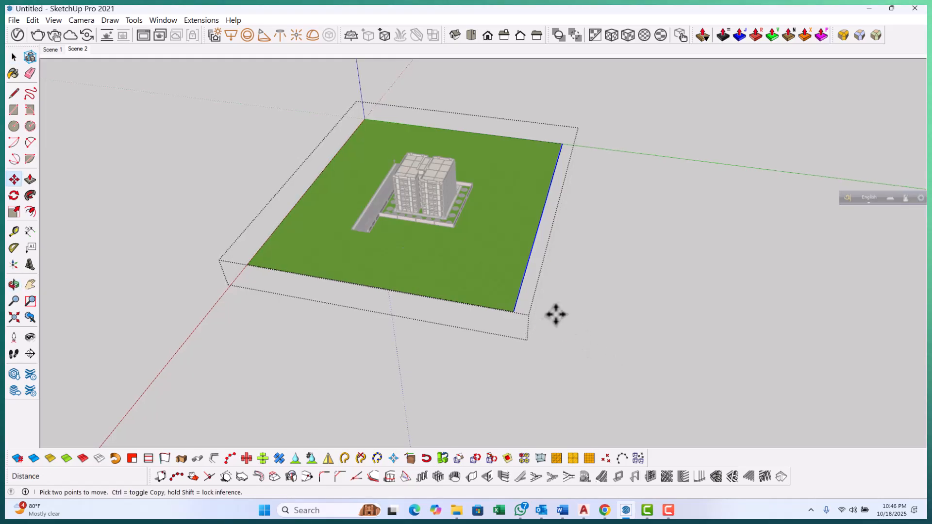
scroll(557, 315, "up", 2)
scroll(406, 314, "down", 5)
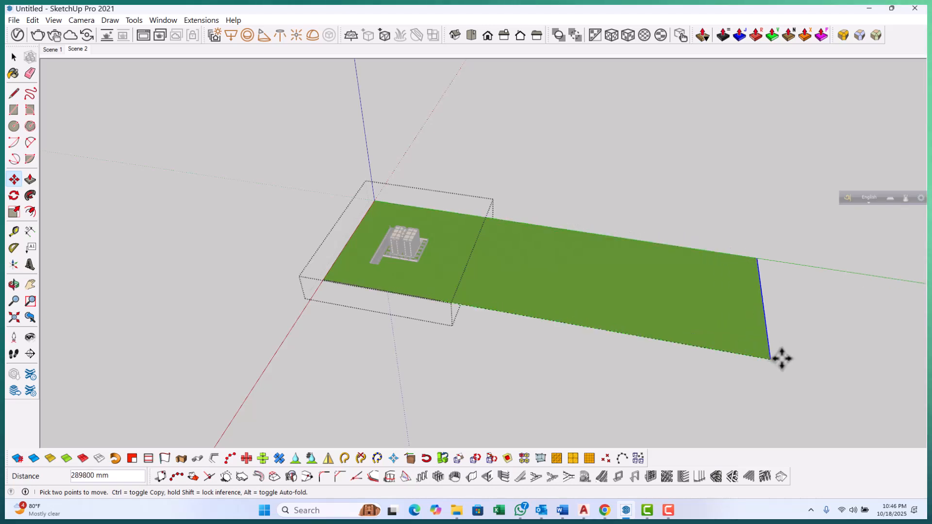
left_click(802, 365)
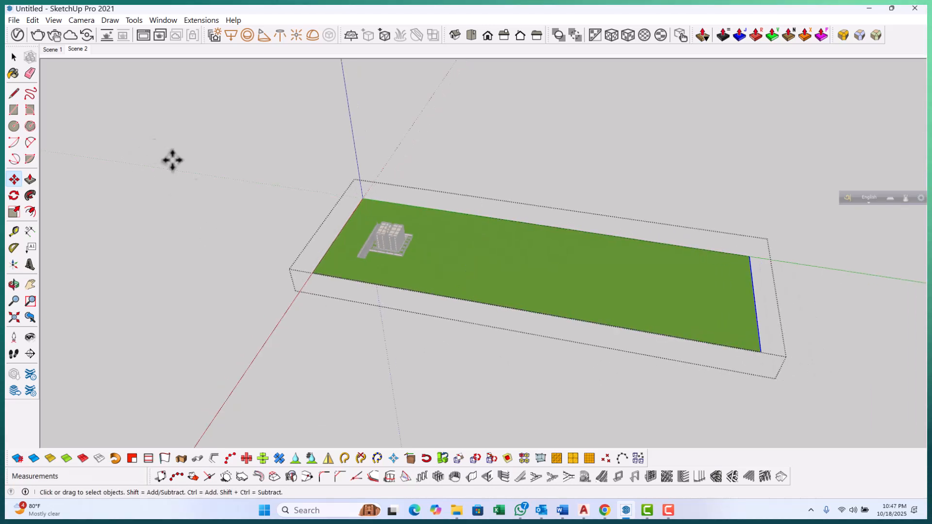
Widen the ground plane by moving its side edge outward
scroll(152, 150, "down", 3)
key("space")
middle_click_drag(507, 328, 465, 316)
scroll(468, 316, "up", 3)
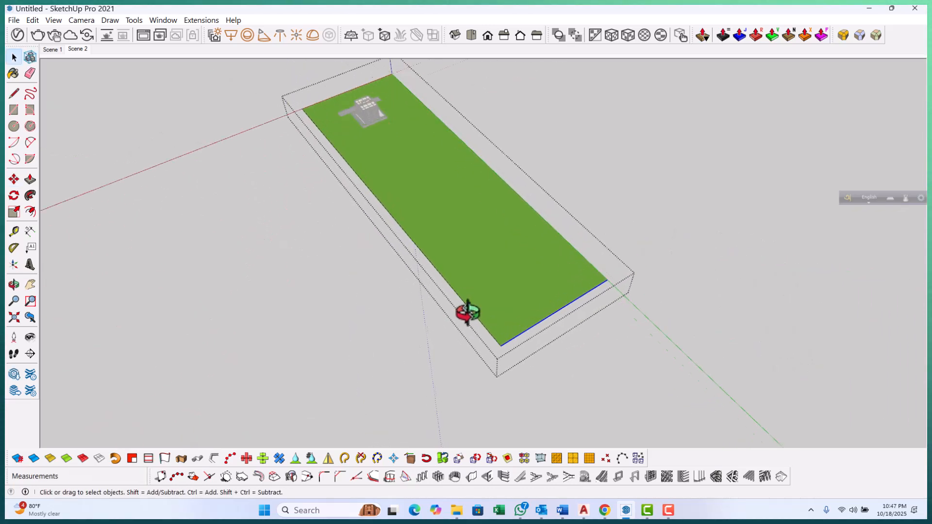
triple_click(470, 312)
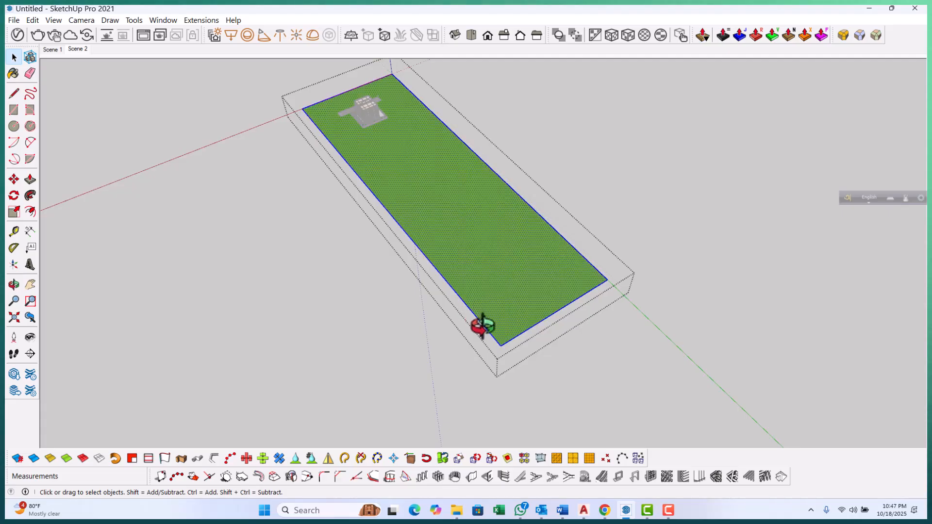
left_click(495, 339)
key("m")
left_click(501, 347)
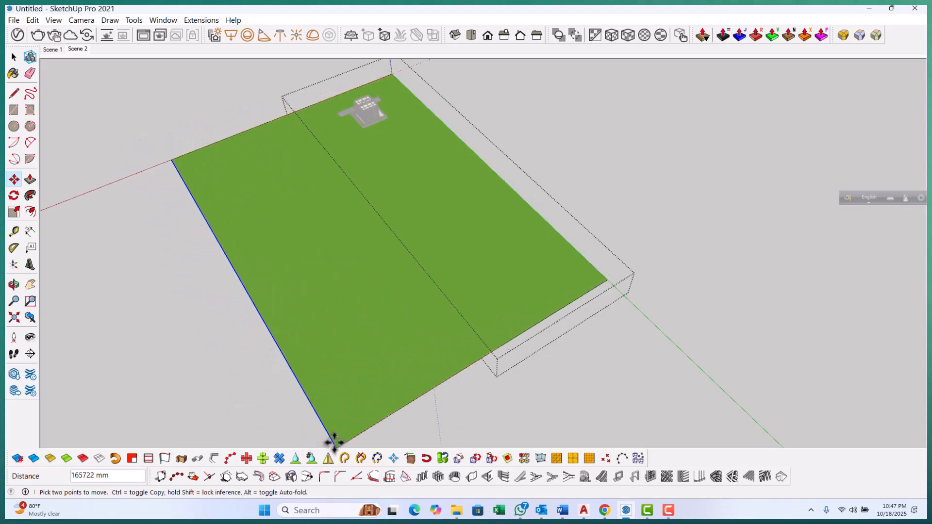
left_click(333, 443)
middle_click_drag(340, 384, 410, 293)
scroll(410, 294, "up", 5)
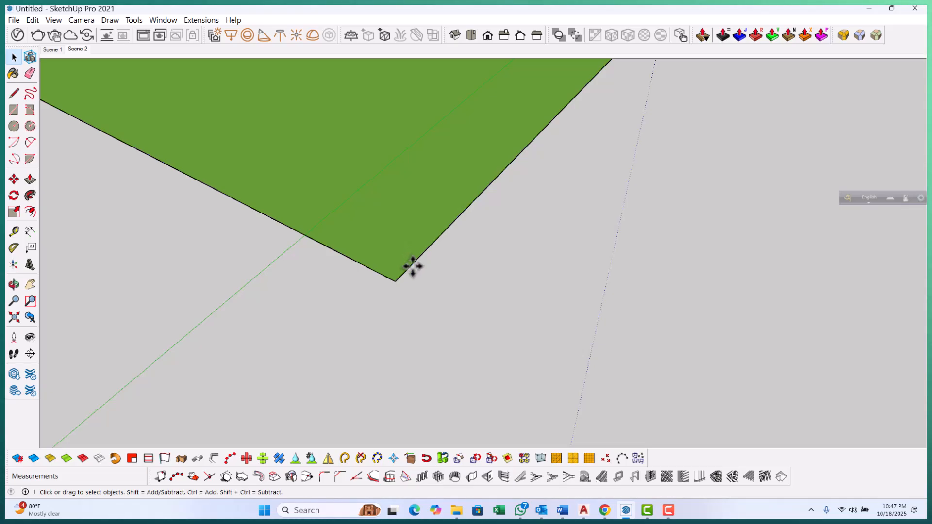
double_click(412, 264)
key("m")
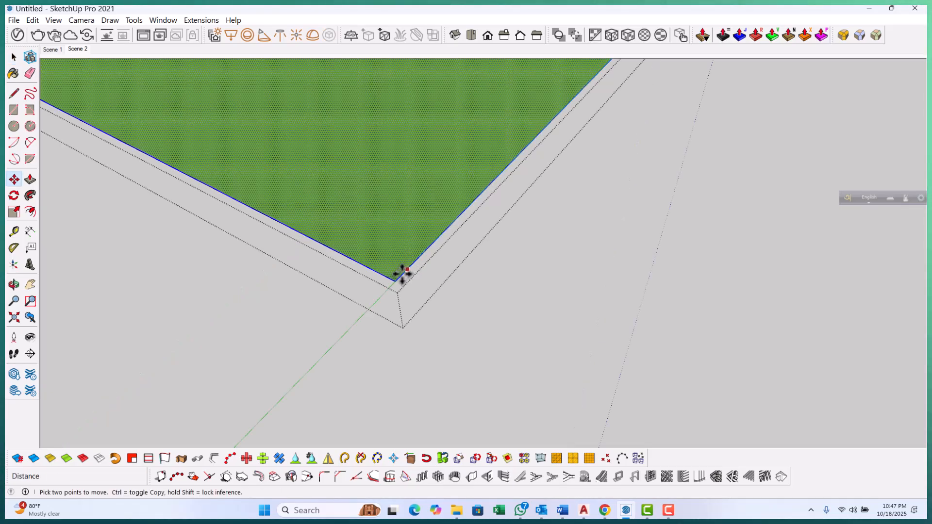
left_click(396, 277)
scroll(394, 273, "down", 3)
scroll(393, 271, "down", 5)
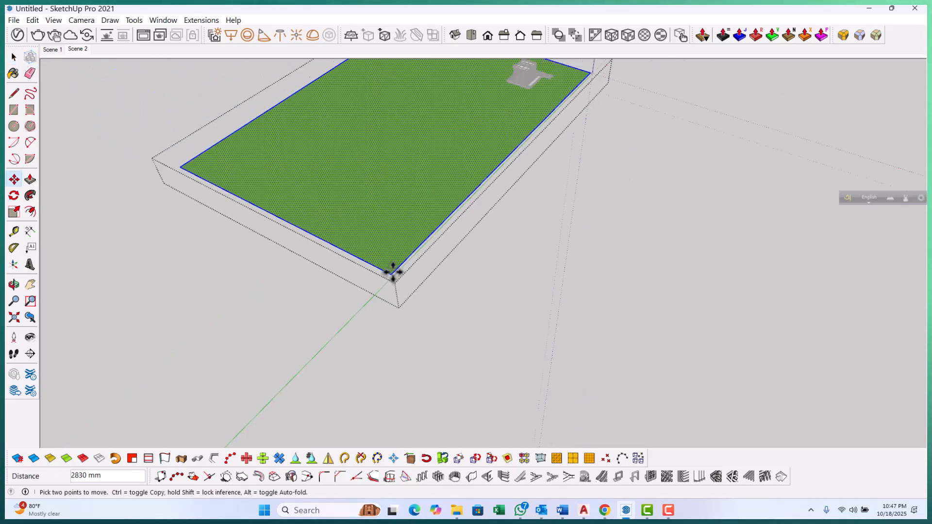
key("Escape")
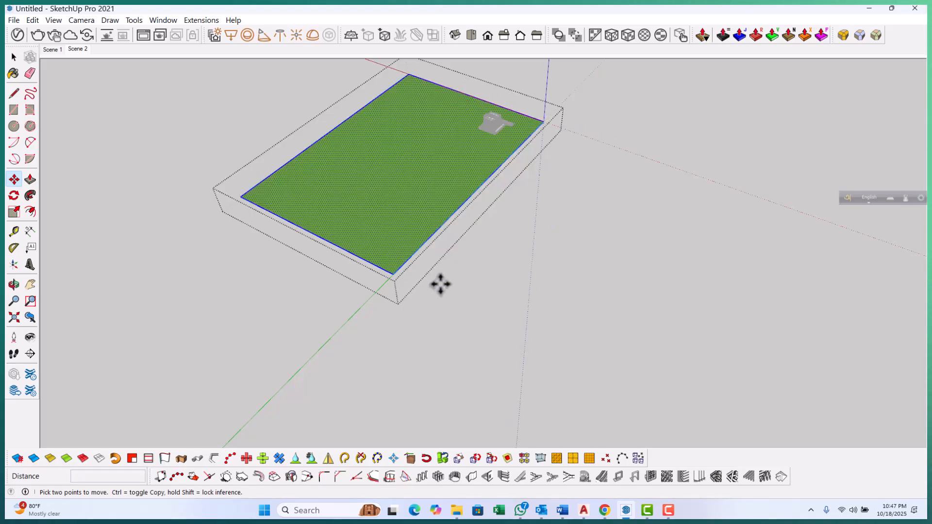
Extend the ground plane further by moving its front edge outward, then deselect it
key("space")
left_click(404, 266)
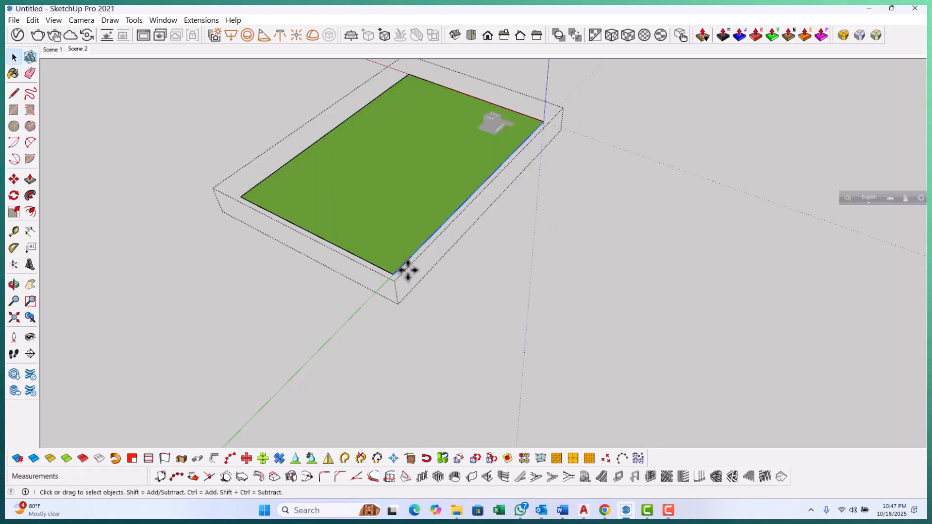
key("m")
left_click(393, 274)
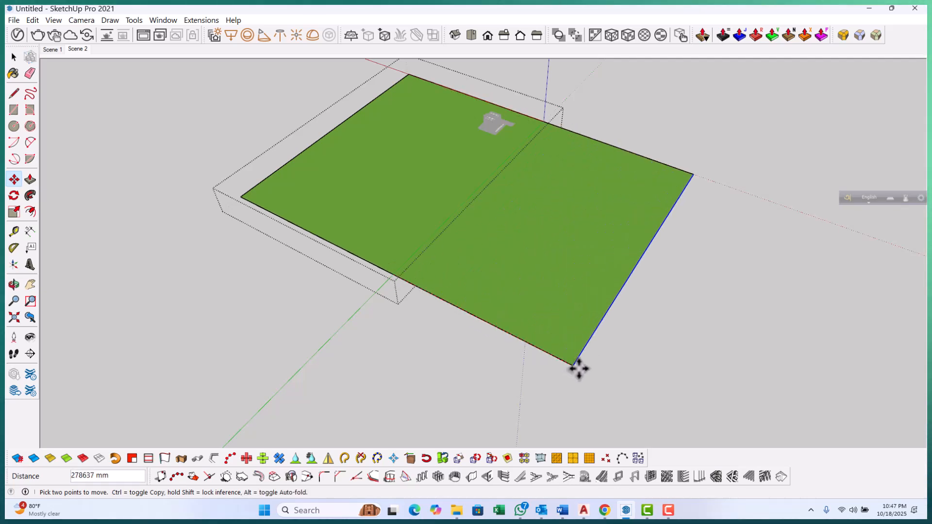
left_click(578, 369)
key("space")
left_click(223, 309)
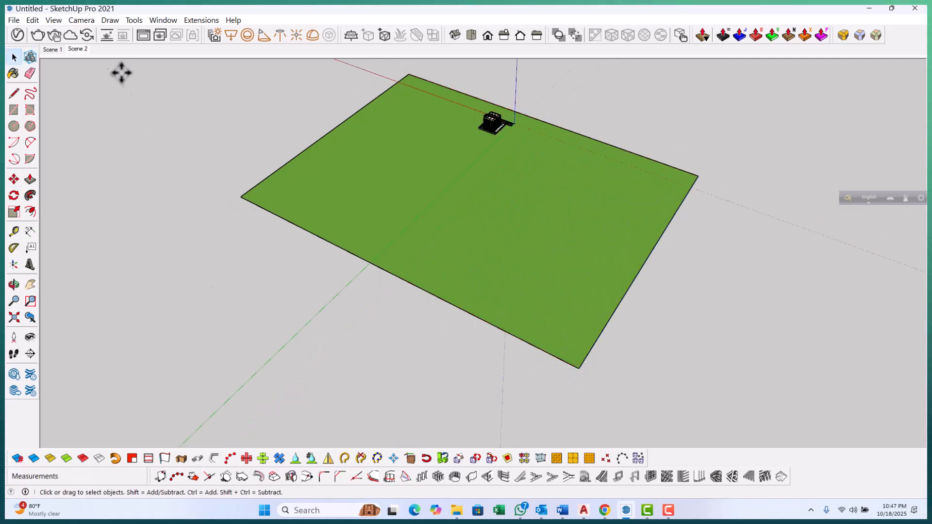
Return to Scene 2, open the V-Ray Asset Editor's render settings, and turn off Progressive rendering
left_click(77, 48)
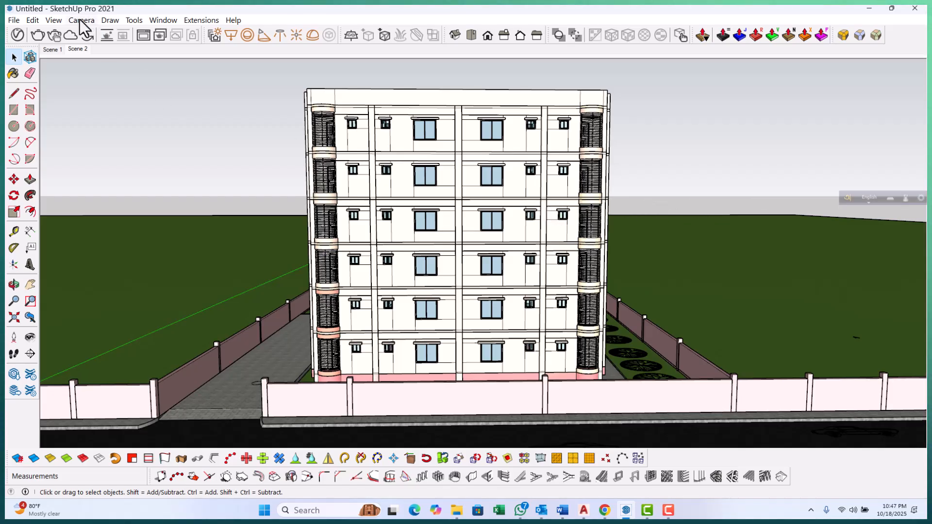
left_click(18, 35)
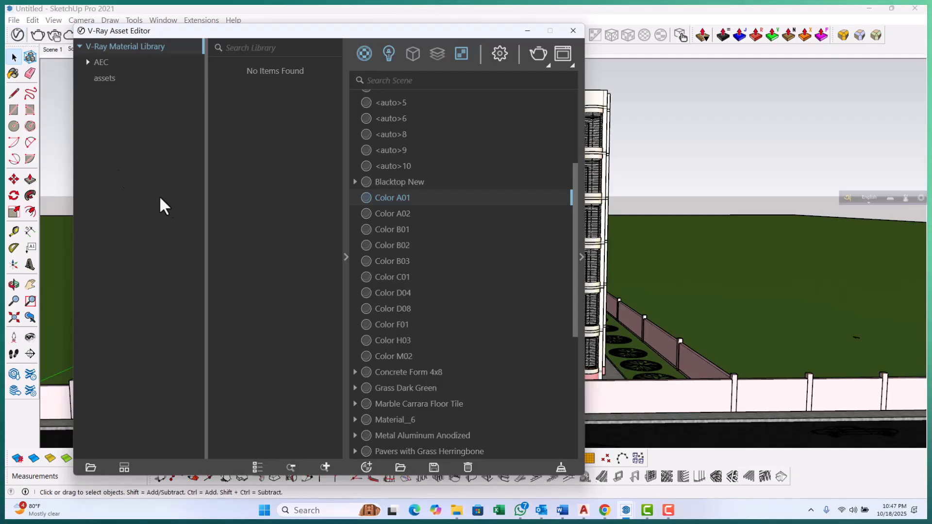
left_click(344, 255)
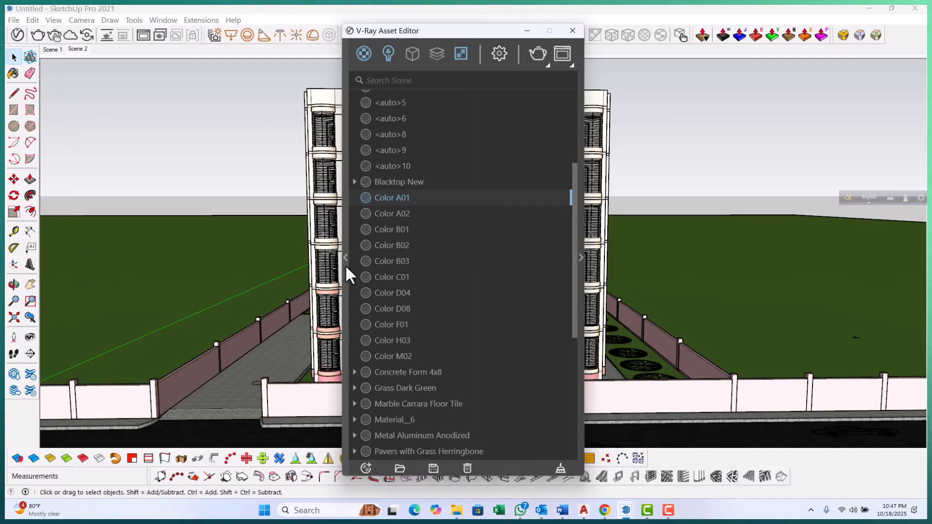
left_click(345, 257)
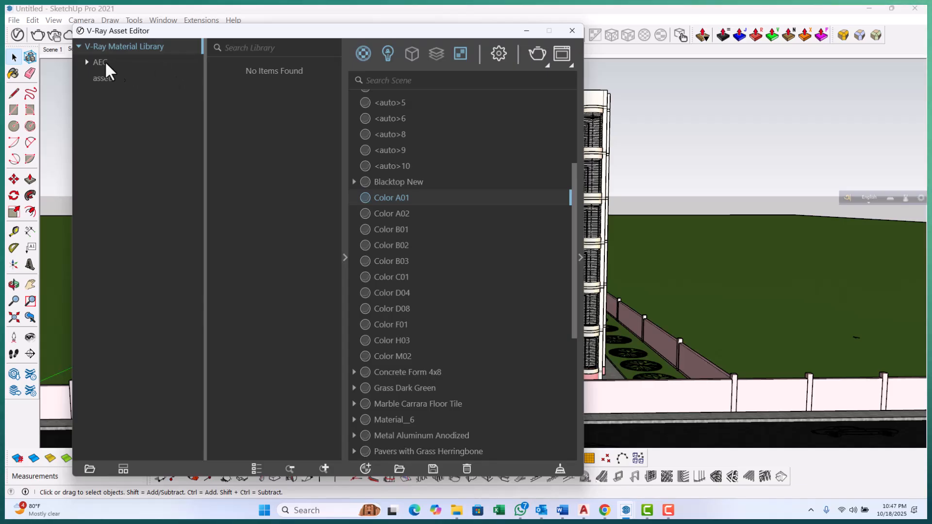
left_click(343, 257)
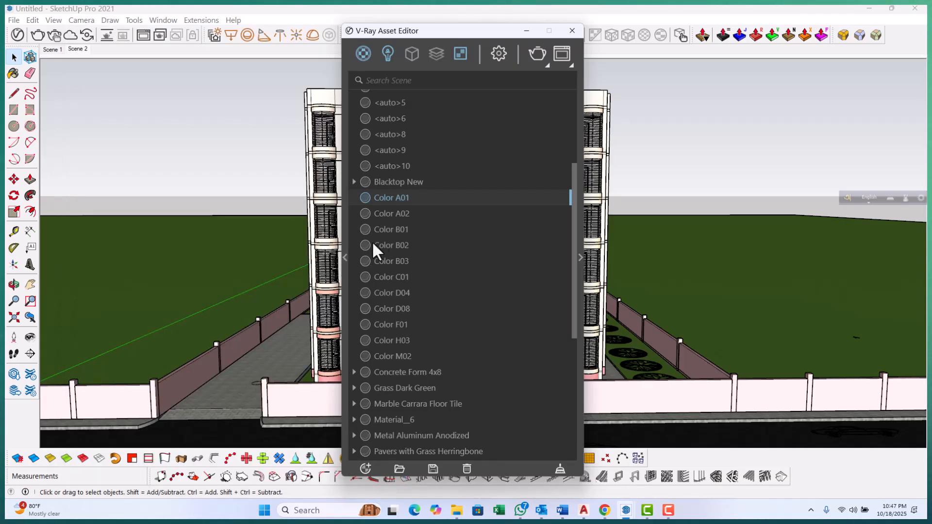
left_click(499, 52)
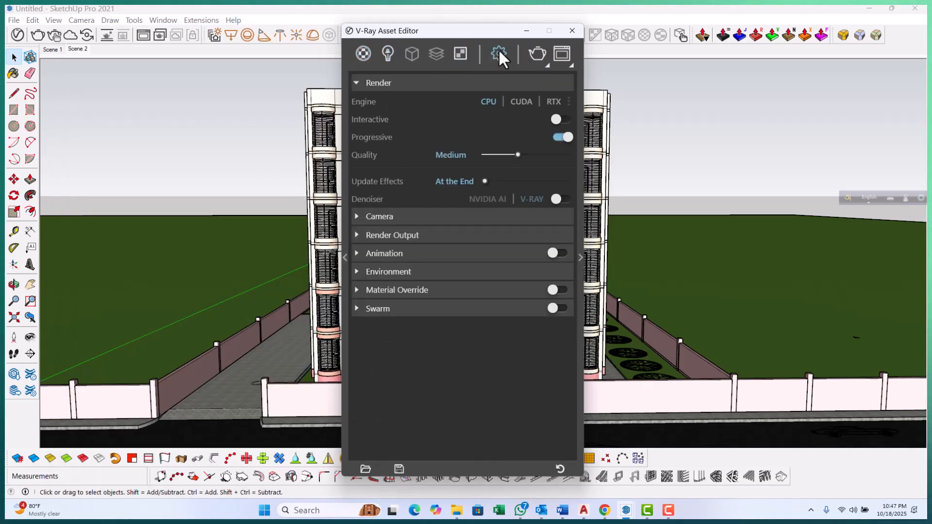
left_click_drag(507, 34, 355, 33)
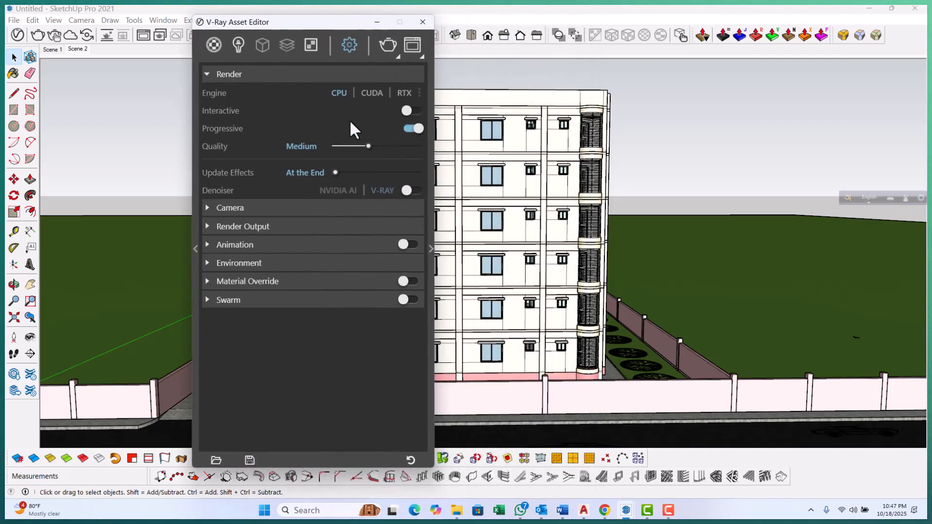
left_click(409, 127)
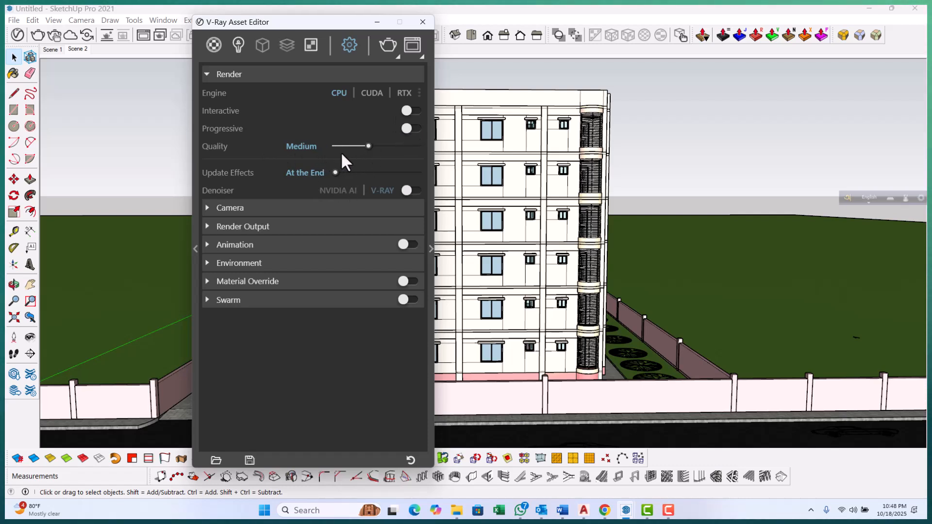
left_click(402, 146)
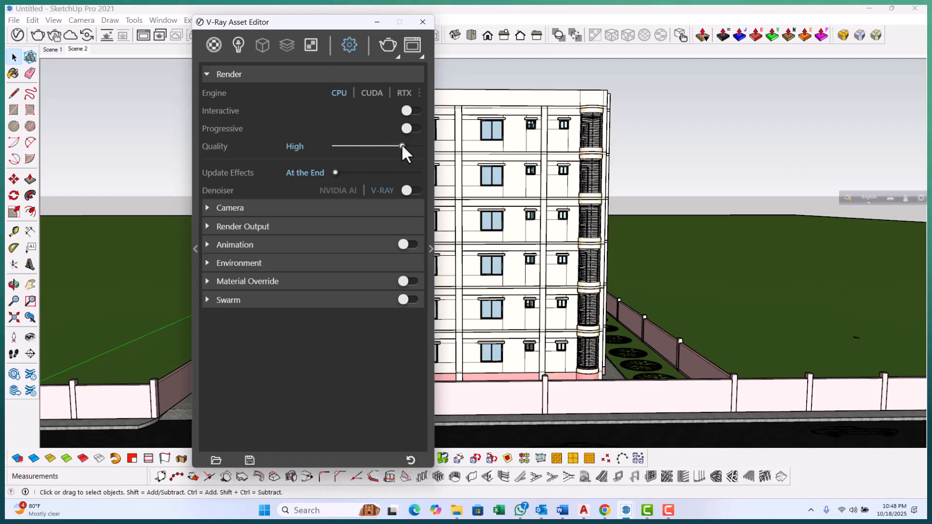
left_click(388, 146)
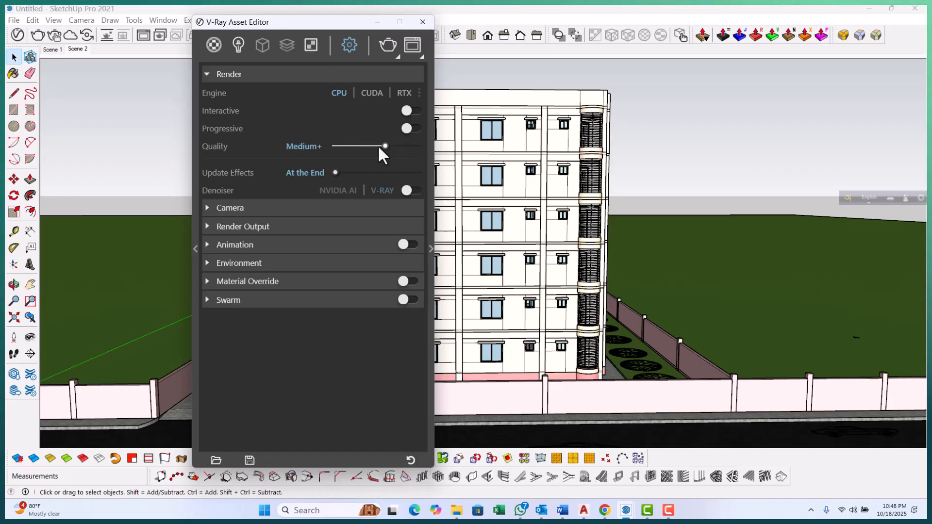
left_click(369, 146)
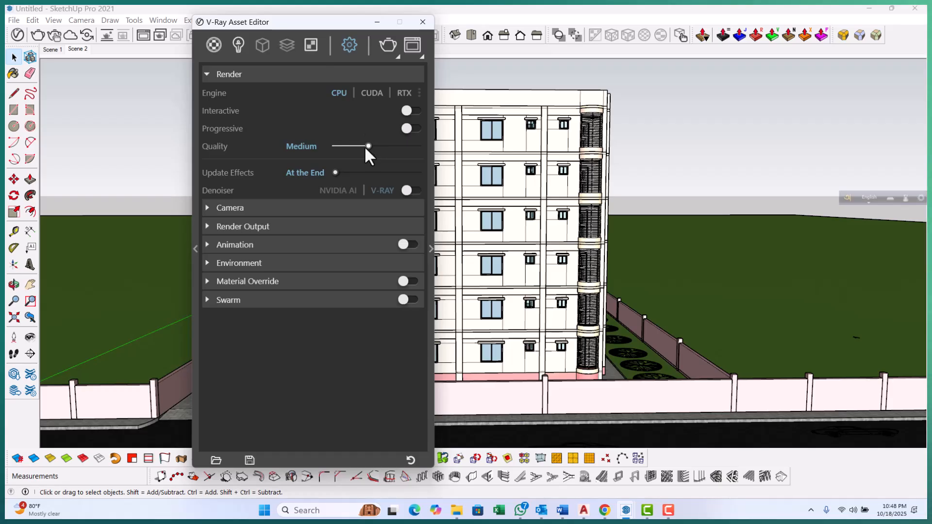
Turn on the V-Ray denoiser in the render settings
left_click(208, 208)
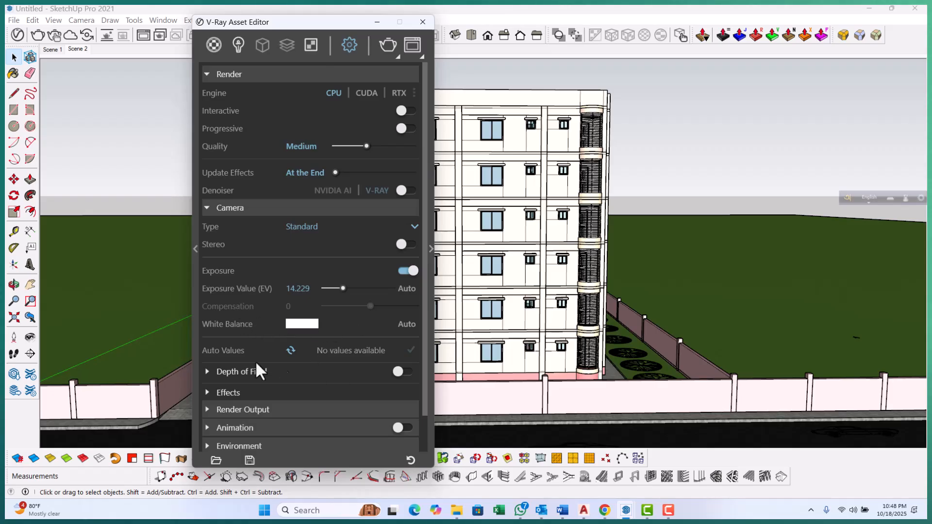
left_click(207, 208)
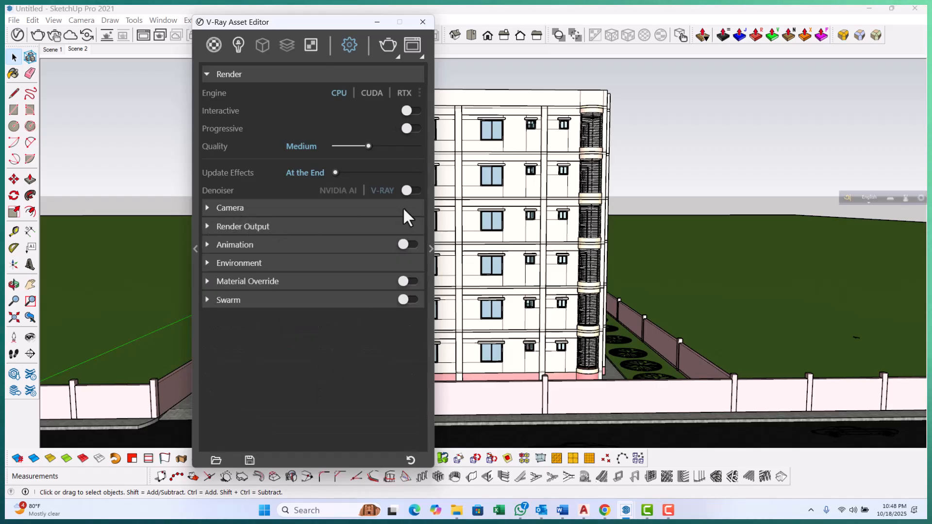
left_click(413, 189)
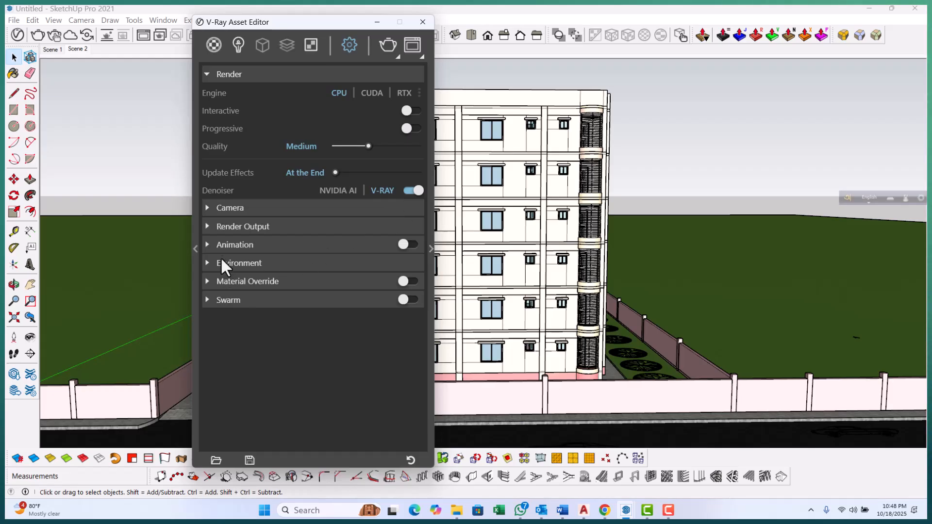
Review the Render Output and Environment sections, then open the advanced render parameters panel
left_click(209, 227)
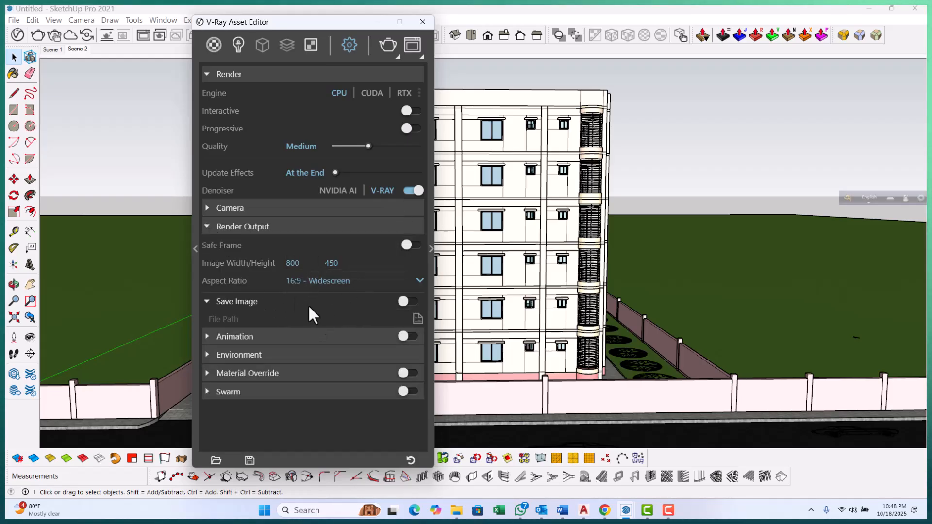
left_click(210, 229)
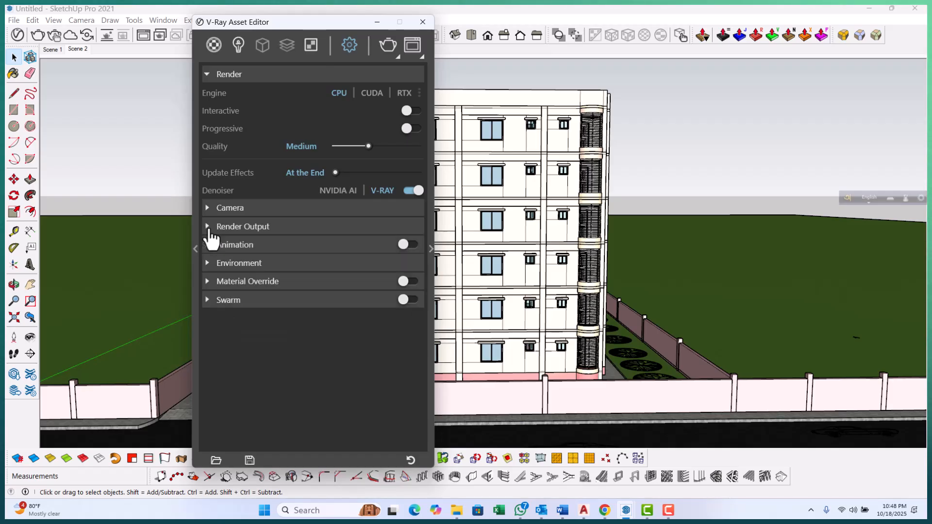
left_click(209, 266)
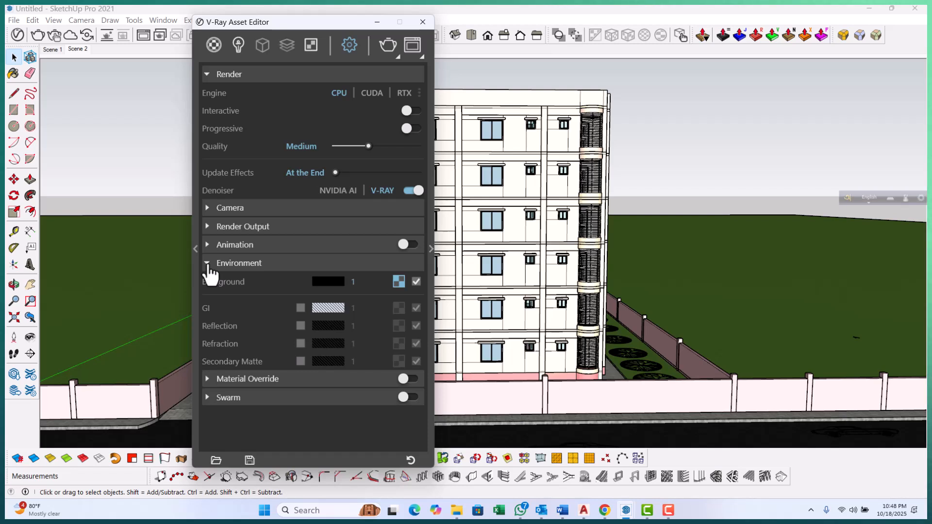
left_click(208, 265)
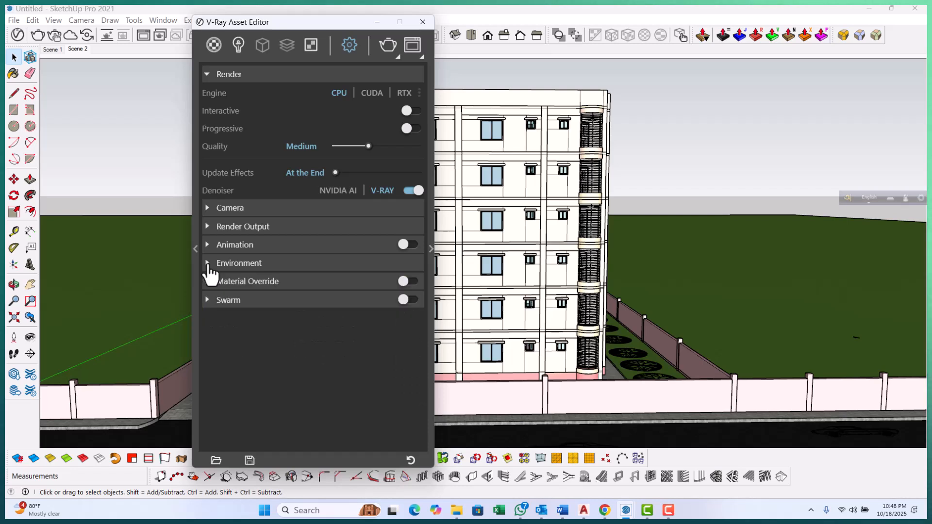
left_click(431, 248)
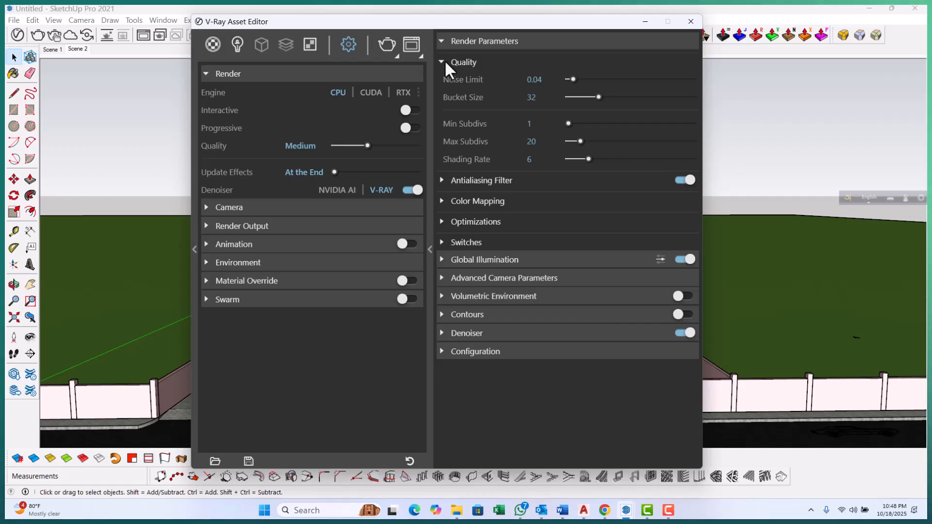
Set the Antialiasing Filter type to Catmull Rom in the render parameters
scroll(443, 48, "down", 4)
scroll(443, 46, "up", 4)
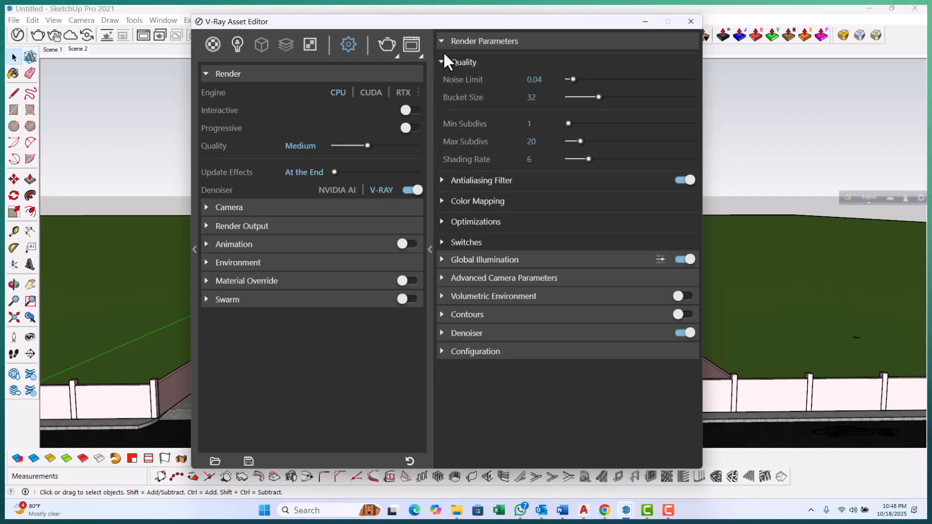
left_click(443, 62)
left_click(443, 63)
left_click(443, 63)
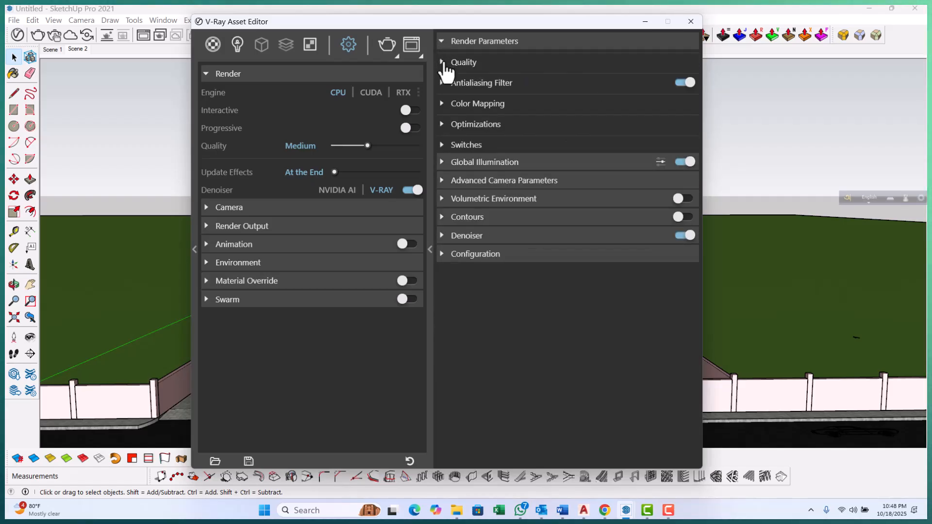
left_click(443, 84)
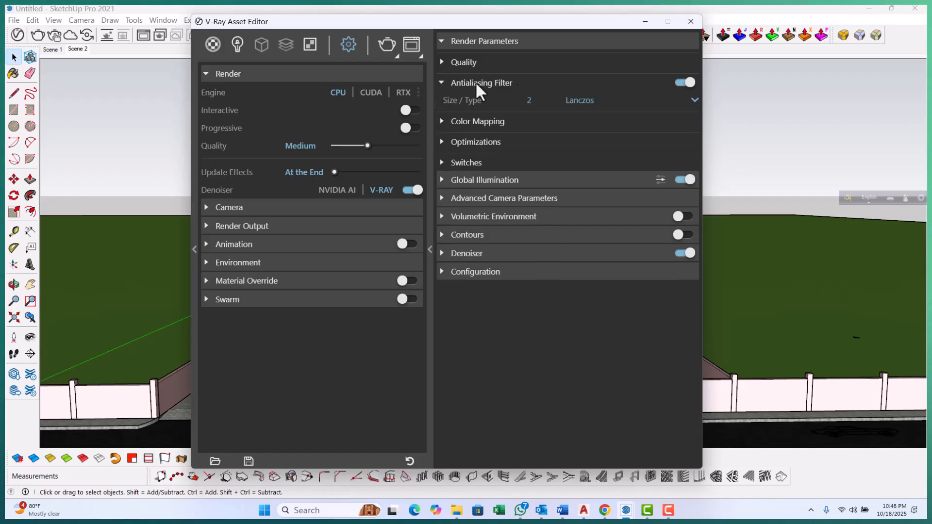
left_click(694, 100)
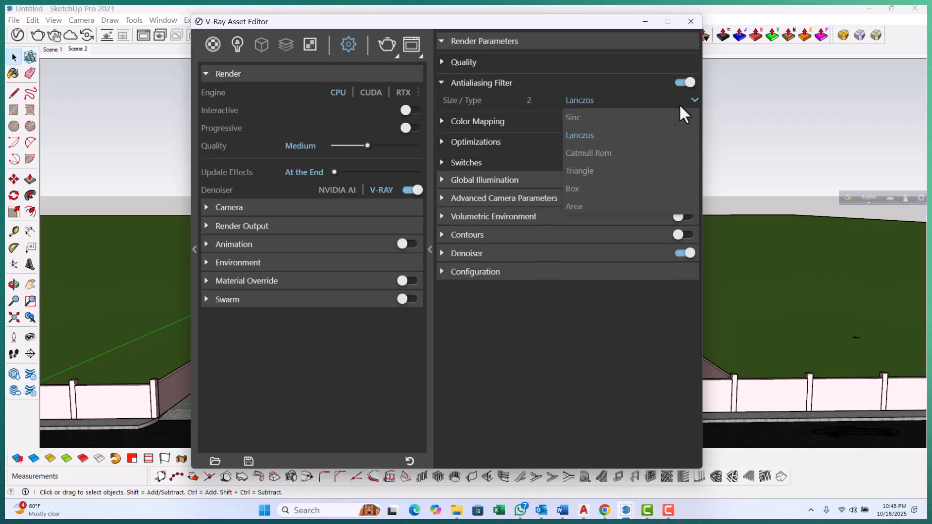
left_click(614, 153)
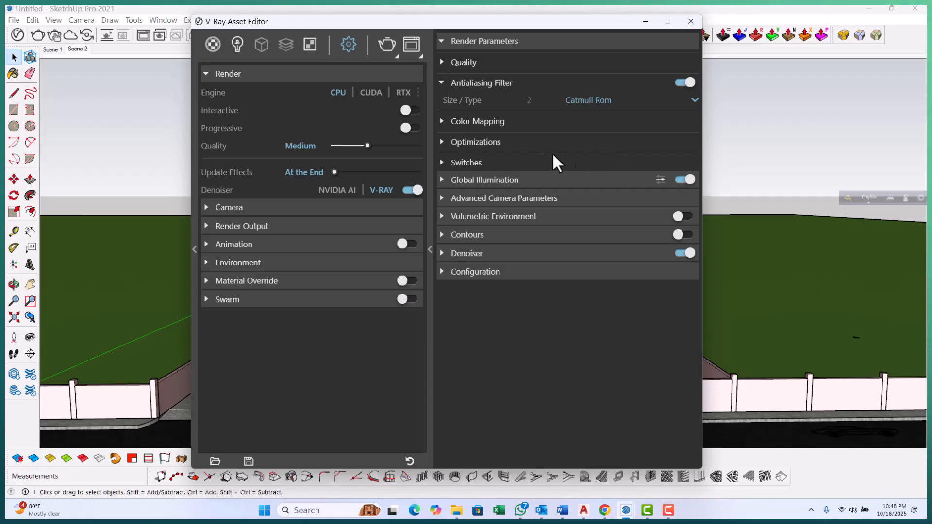
Inspect the Color Mapping, Optimizations and Switches sections of the render parameters
left_click(442, 84)
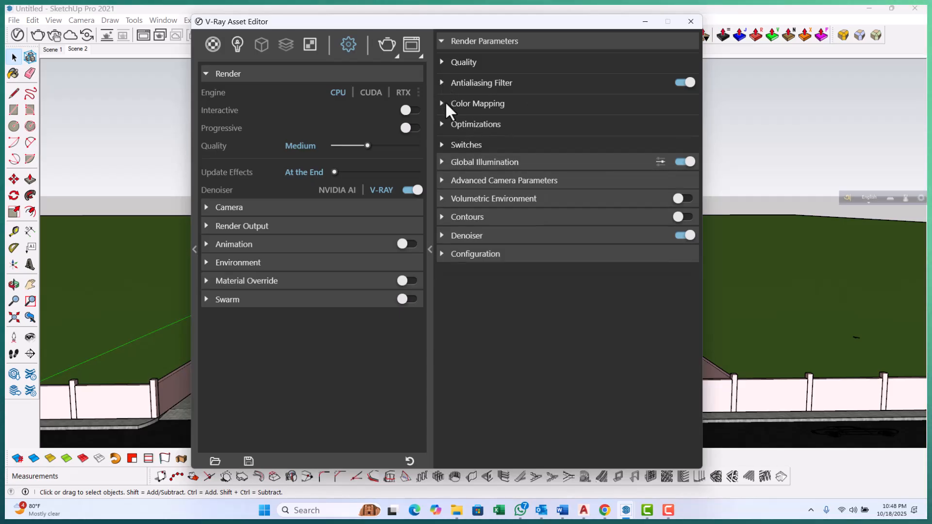
left_click(443, 103)
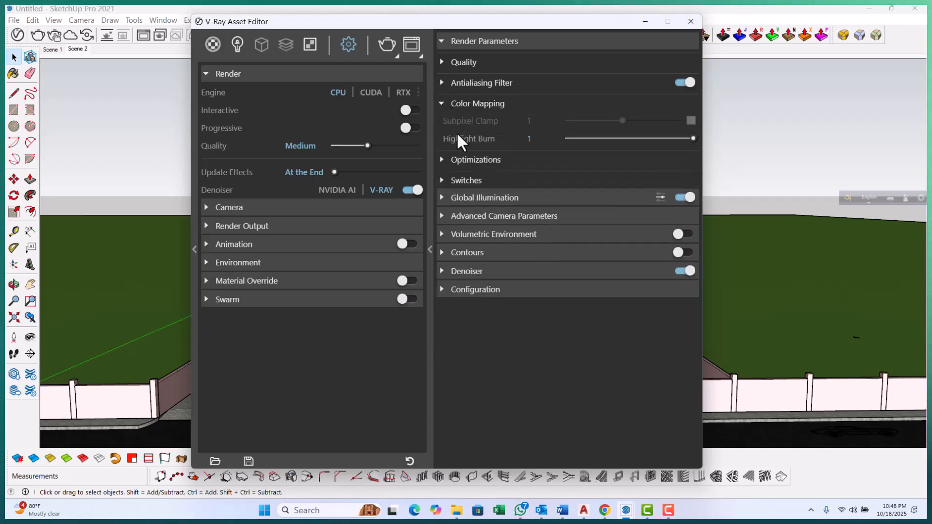
left_click(444, 104)
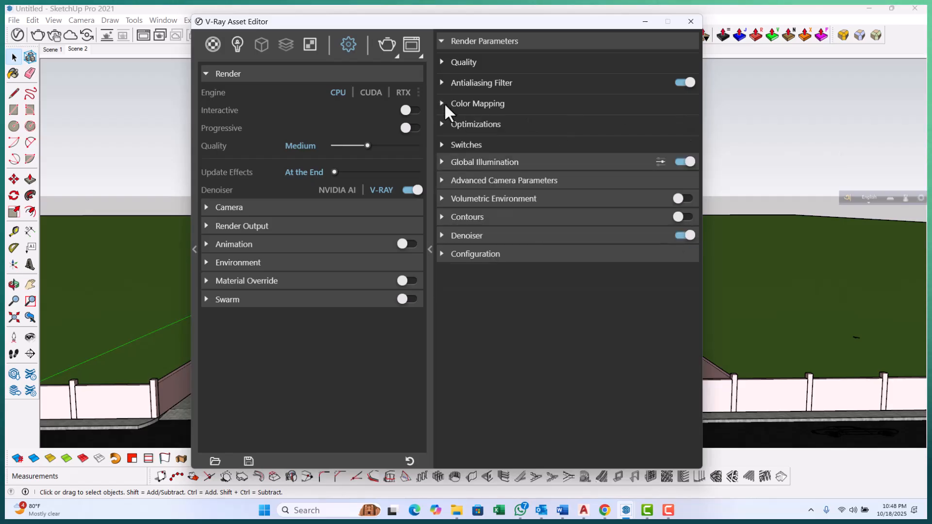
left_click(442, 126)
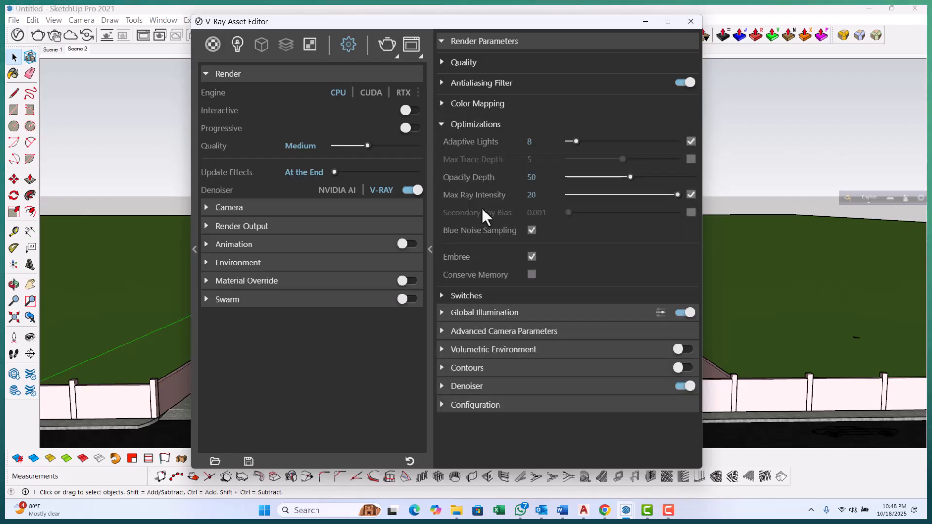
left_click(443, 127)
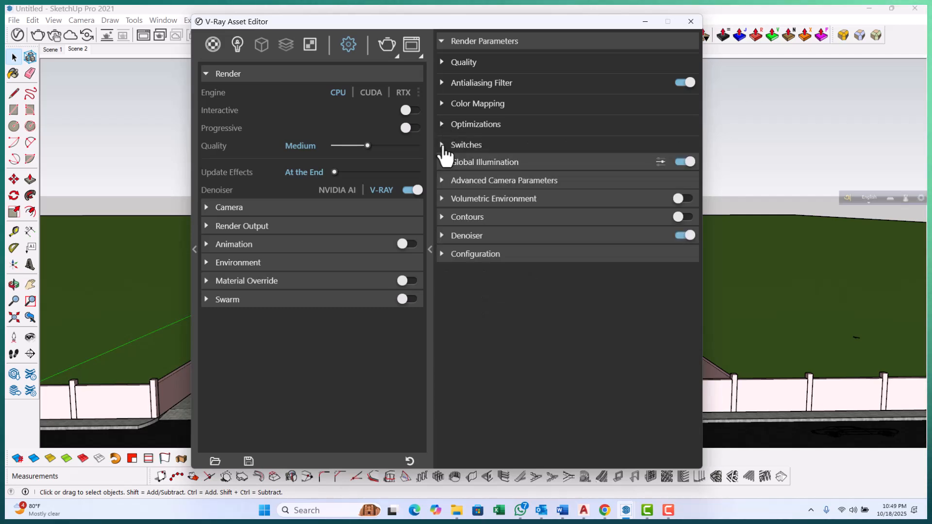
left_click(443, 146)
left_click(442, 146)
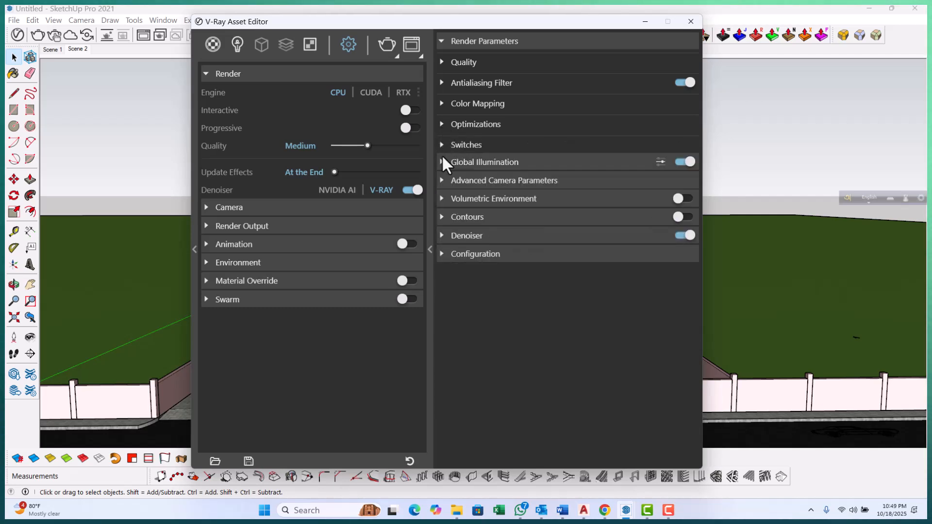
Set Global Illumination primary rays to Irradiance map and secondary rays to Brute force
left_click(442, 163)
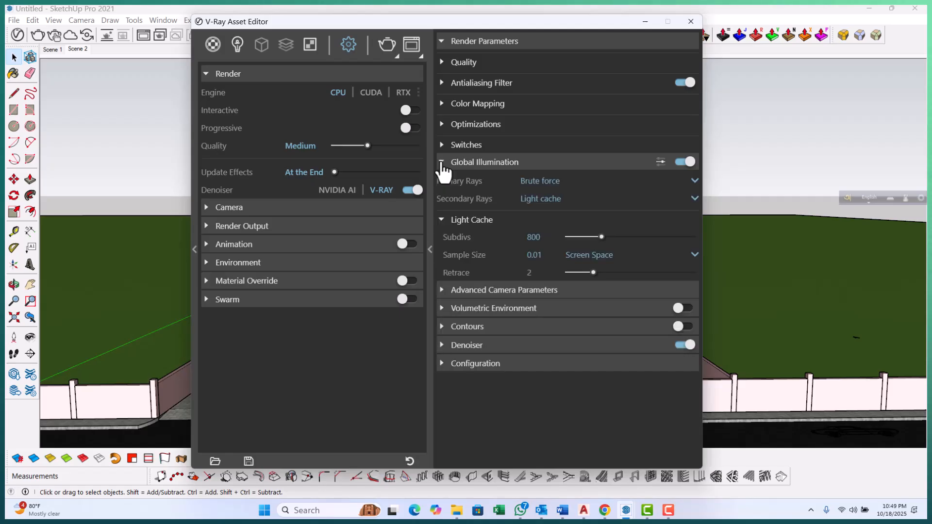
left_click(694, 180)
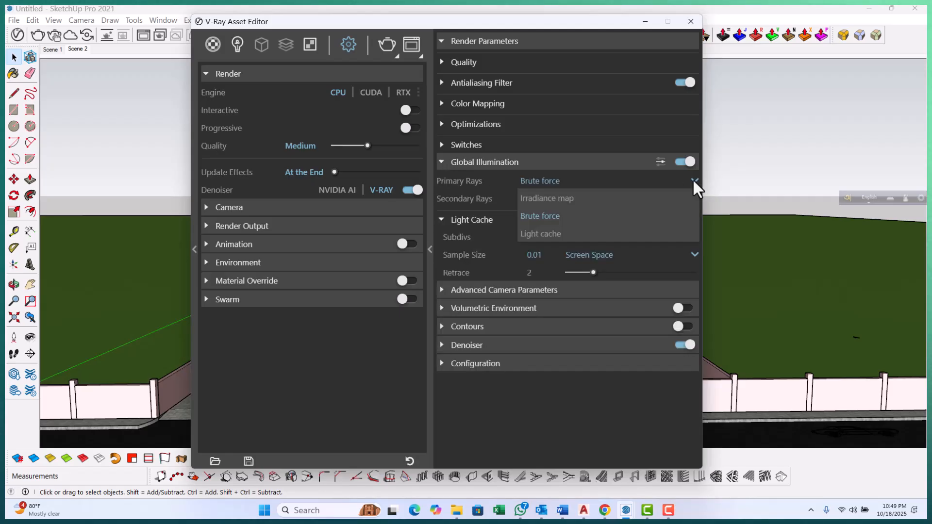
left_click(559, 200)
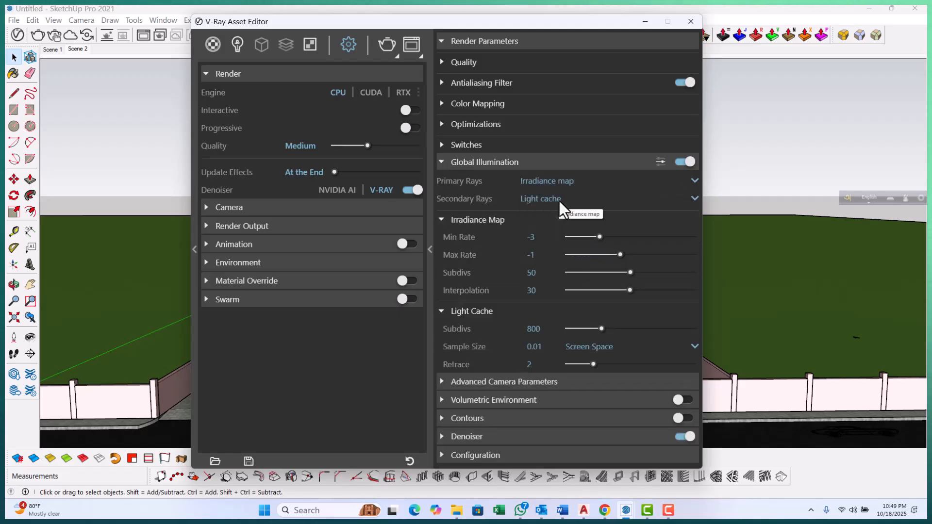
left_click(694, 198)
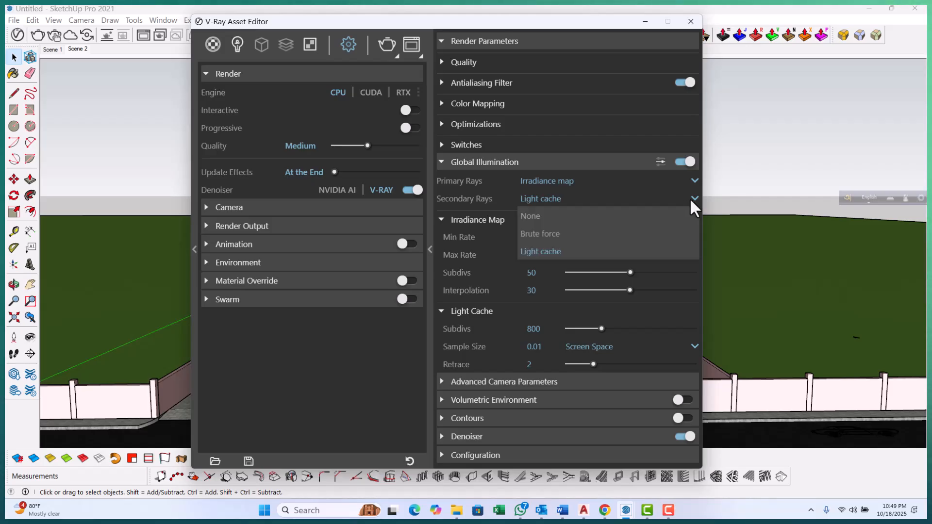
left_click(546, 235)
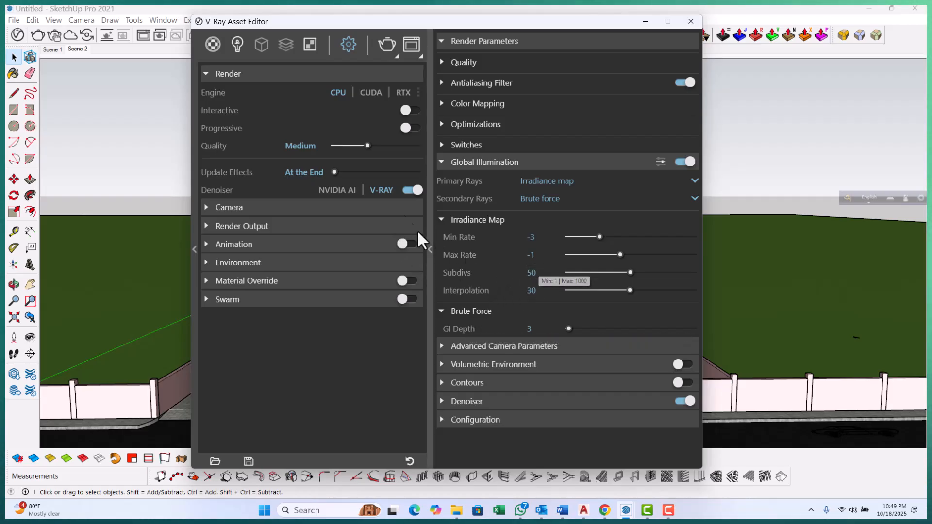
Examine the Irradiance Map settings, show the advanced Global Illumination options, and open the Denoiser section
left_click_drag(534, 273, 512, 272)
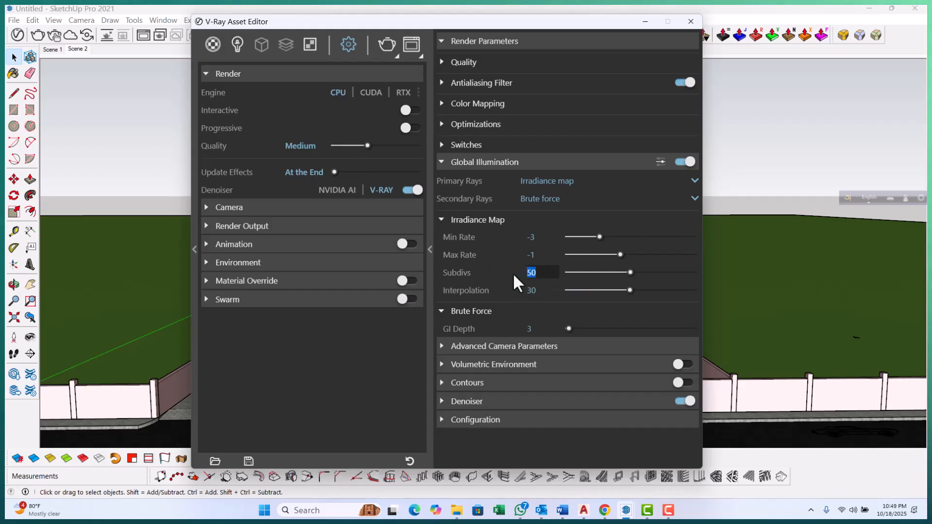
left_click(442, 219)
left_click(444, 241)
left_click(444, 241)
left_click(445, 239)
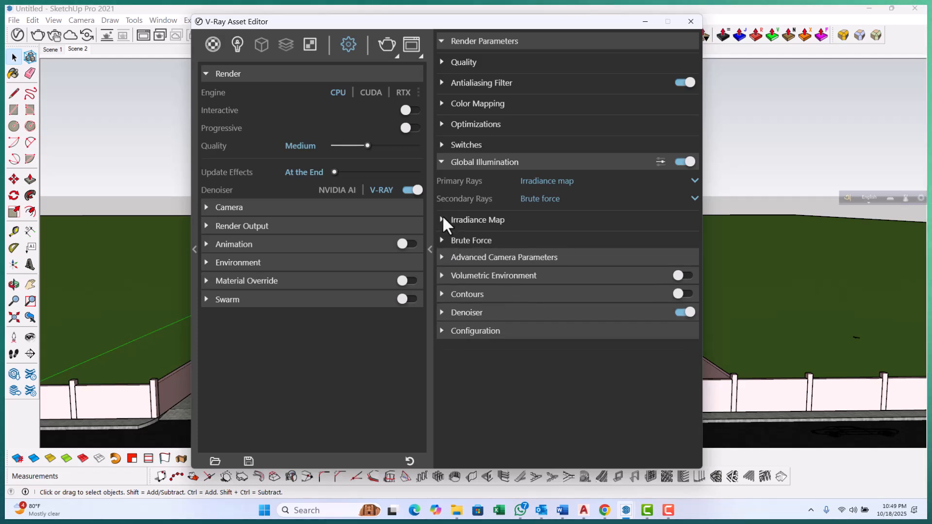
left_click(442, 219)
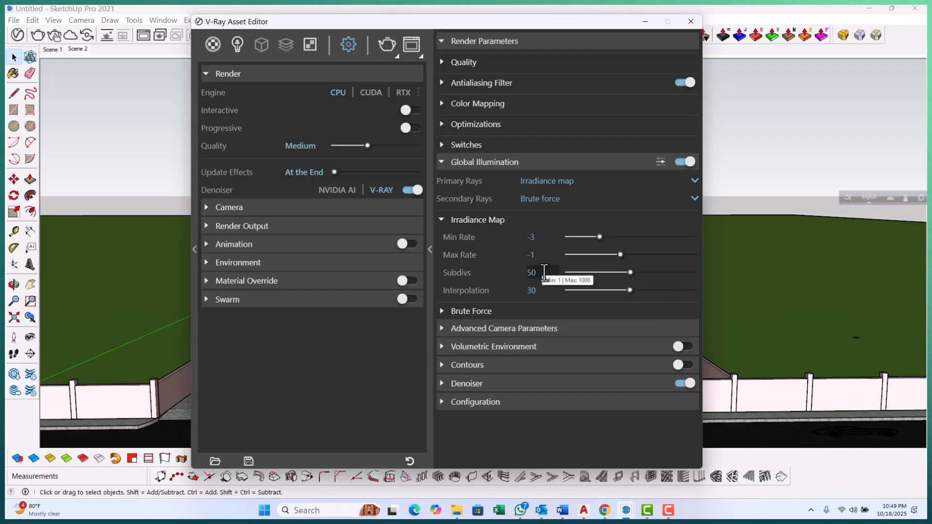
left_click(544, 272)
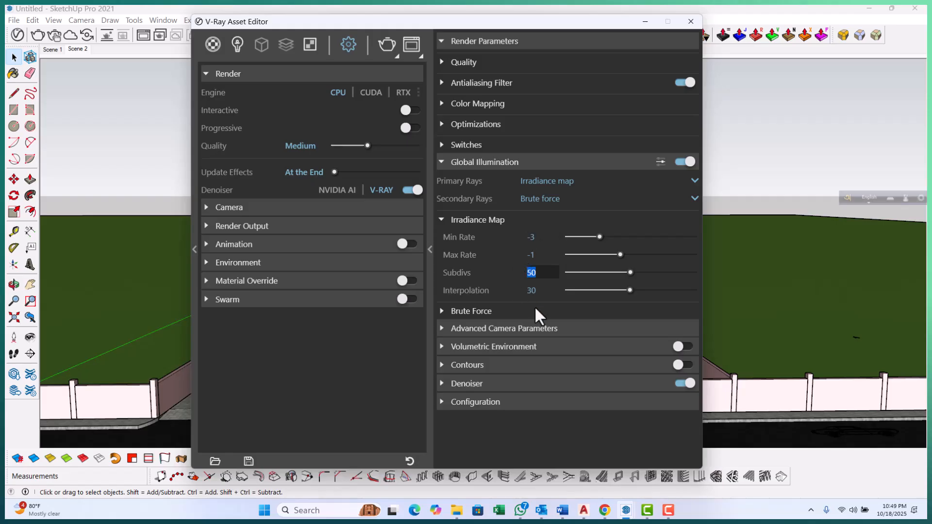
left_click(440, 220)
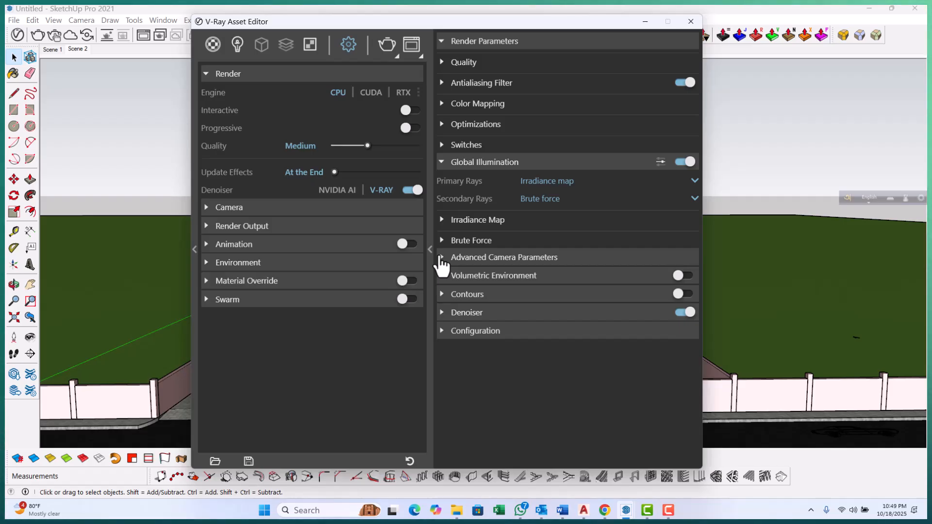
left_click(441, 276)
left_click(442, 277)
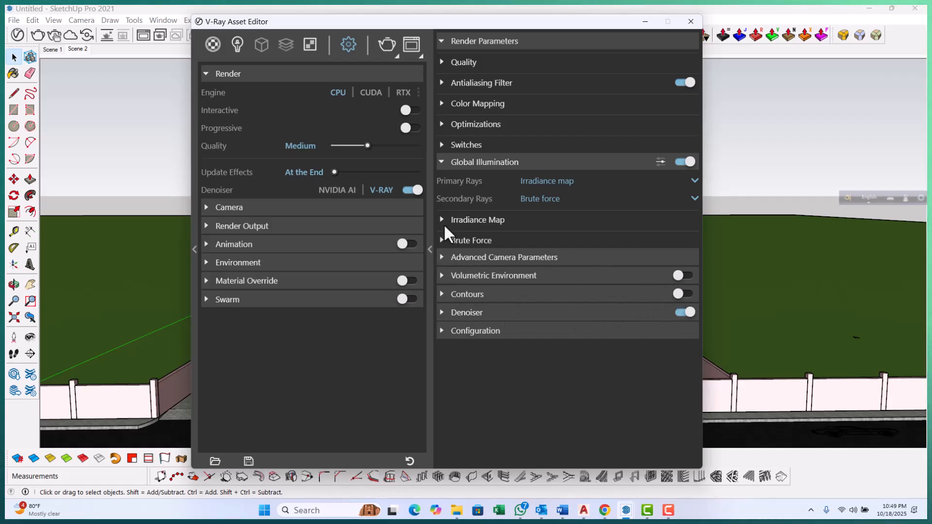
left_click(660, 161)
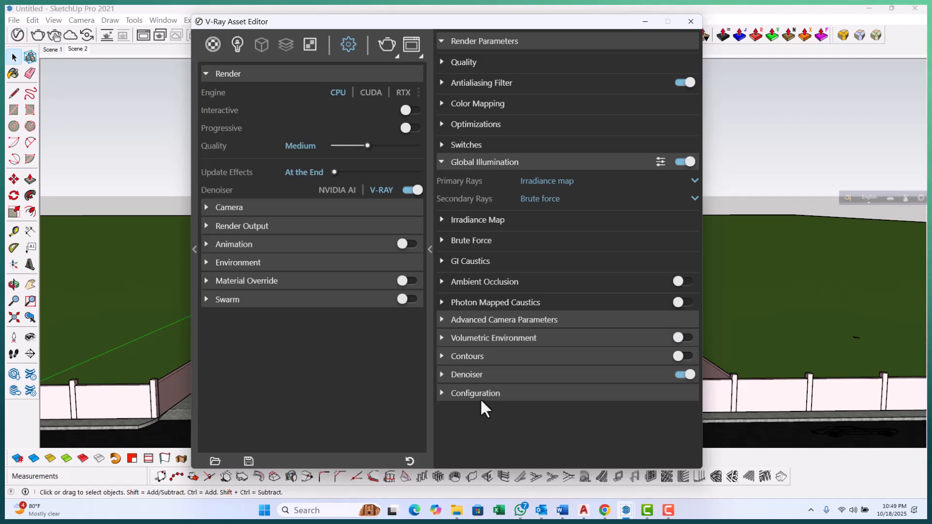
left_click(442, 374)
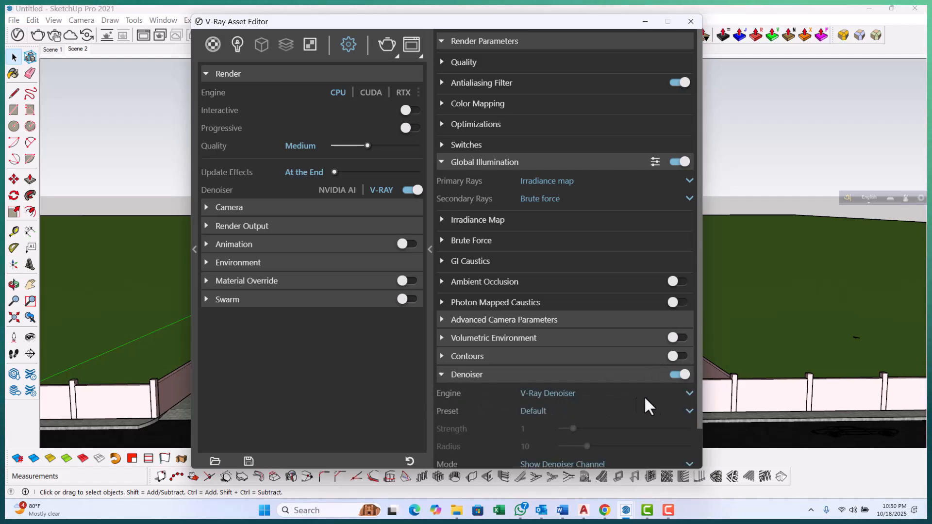
Set the Denoiser preset to Mild in the render parameters
scroll(627, 390, "down", 1)
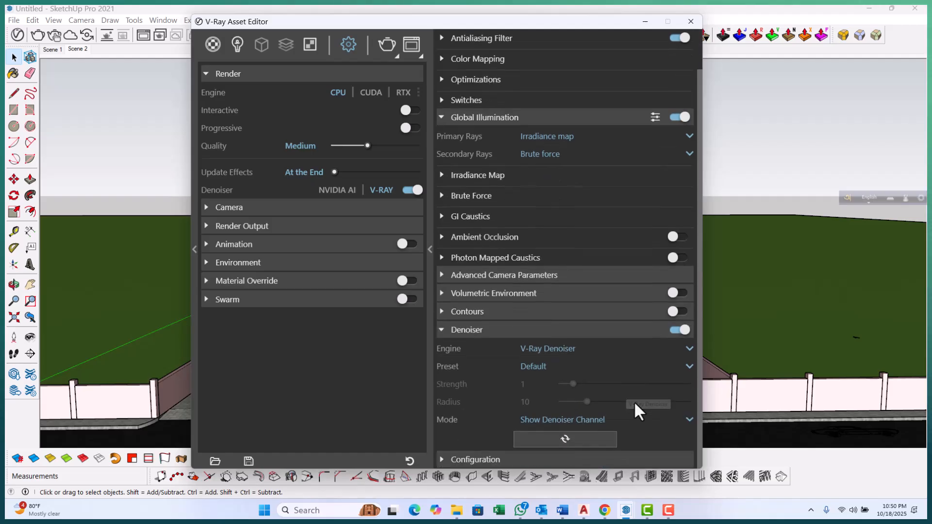
left_click(689, 348)
left_click(559, 366)
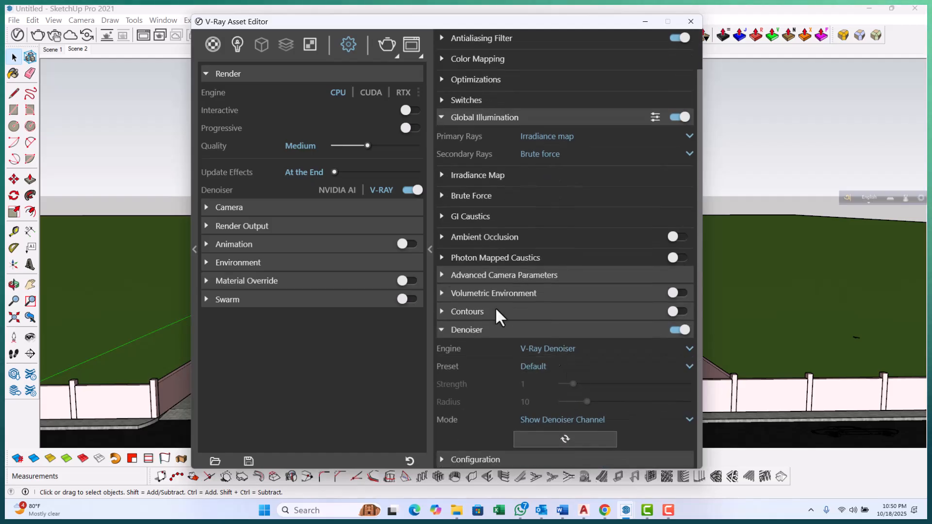
left_click(682, 364)
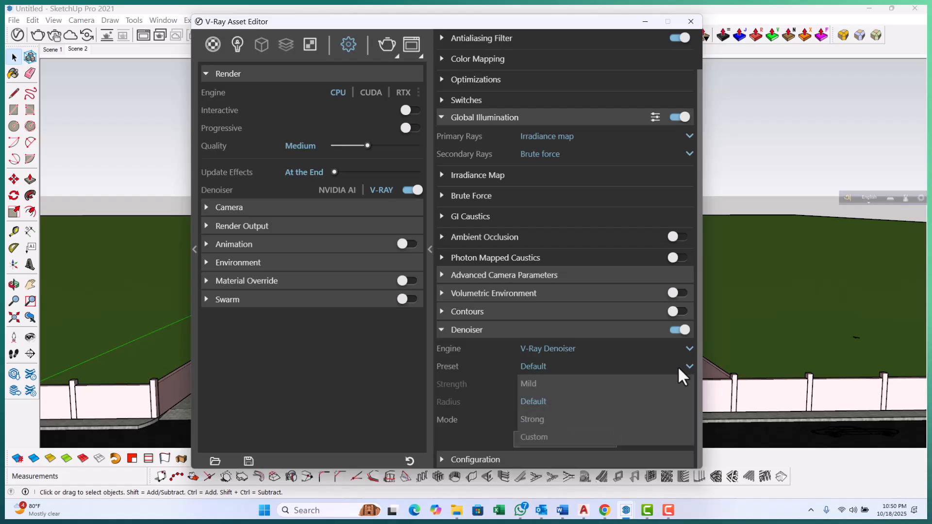
left_click(540, 386)
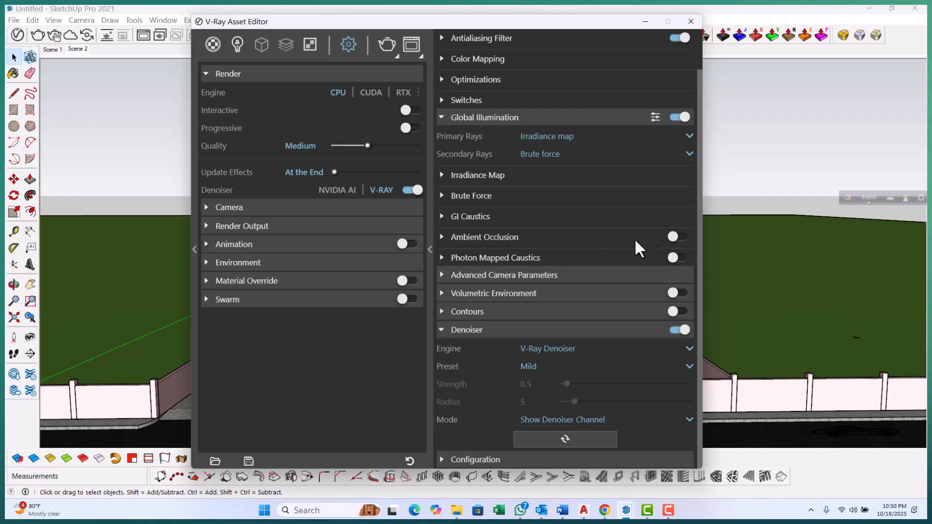
Enable Ambient Occlusion and peek into the GI Caustics and Brute Force sections
left_click(681, 236)
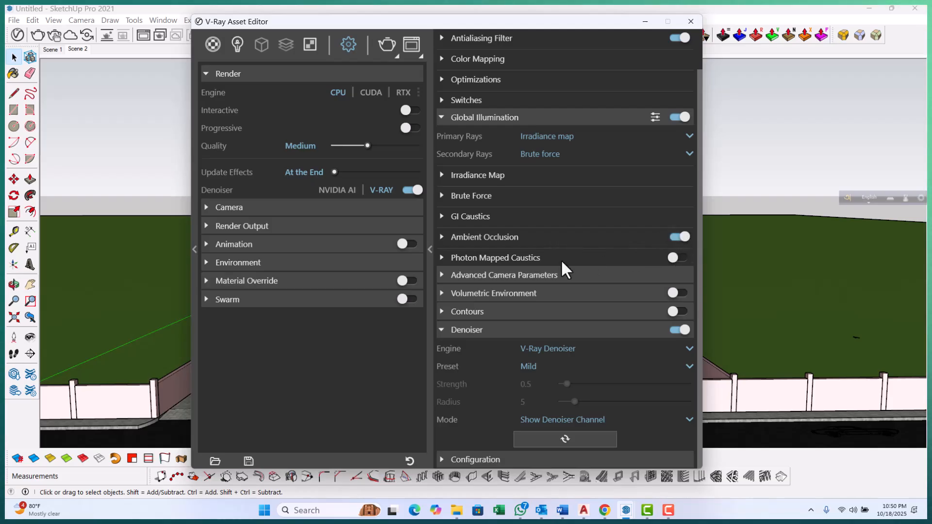
left_click(442, 217)
left_click(442, 217)
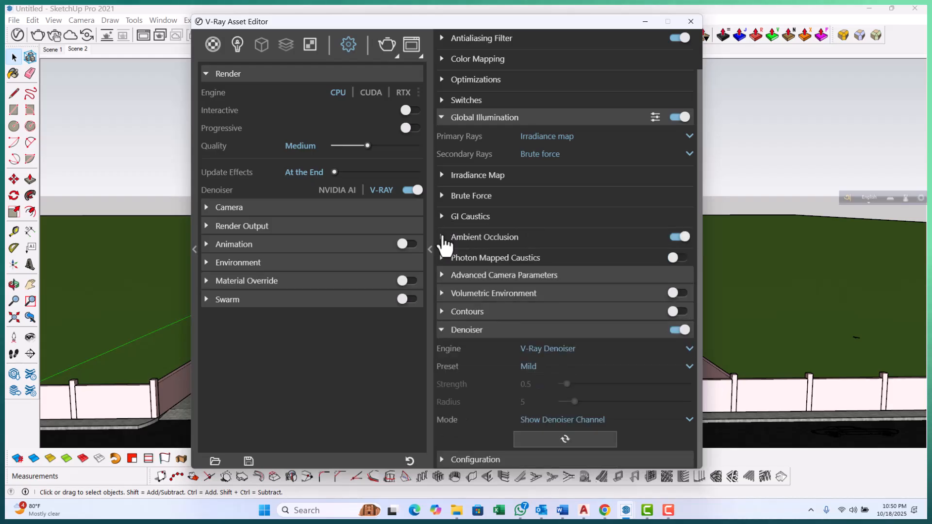
left_click(443, 196)
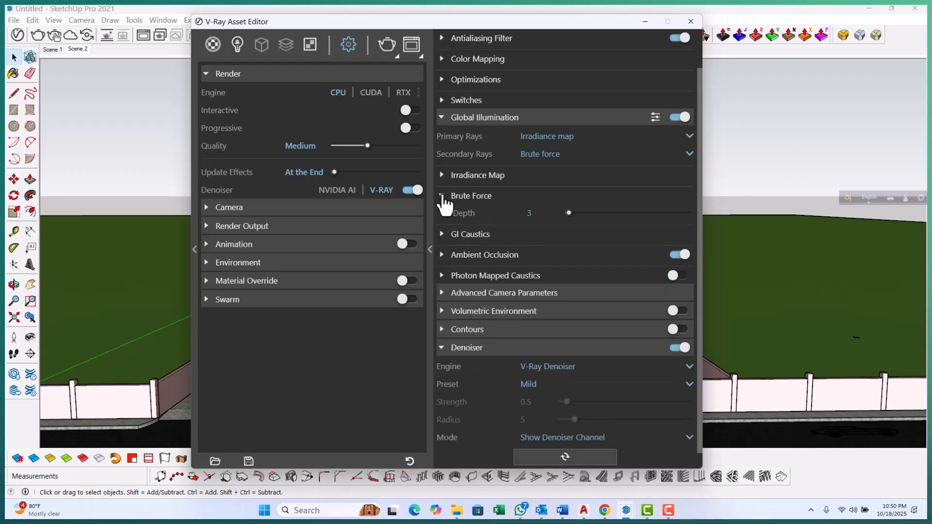
left_click(442, 196)
Expand the Irradiance Map settings and set Subdivs to 1000
left_click(441, 175)
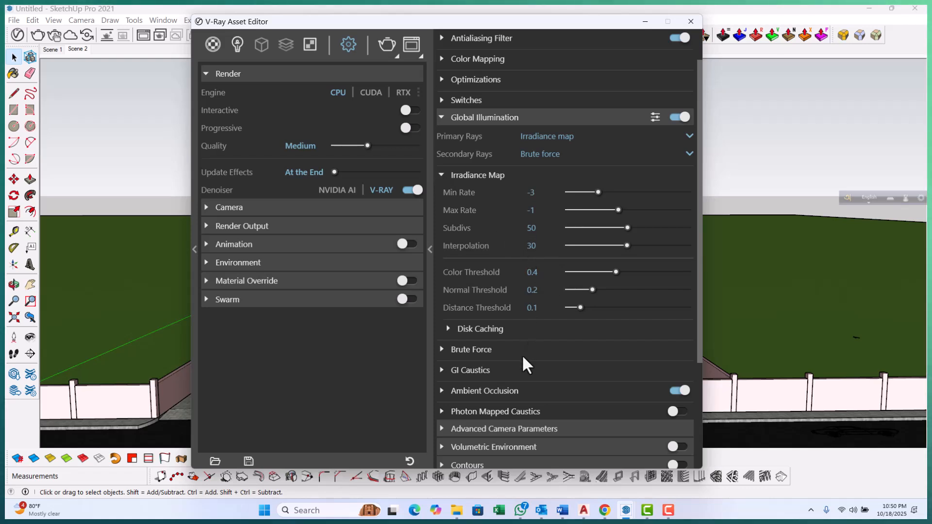
left_click(531, 228)
left_click_drag(534, 229, 510, 229)
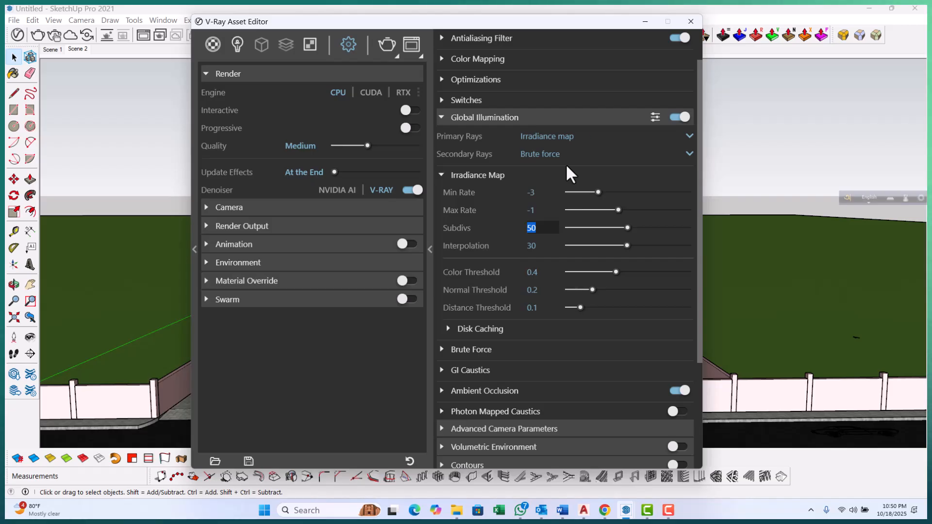
type("2000")
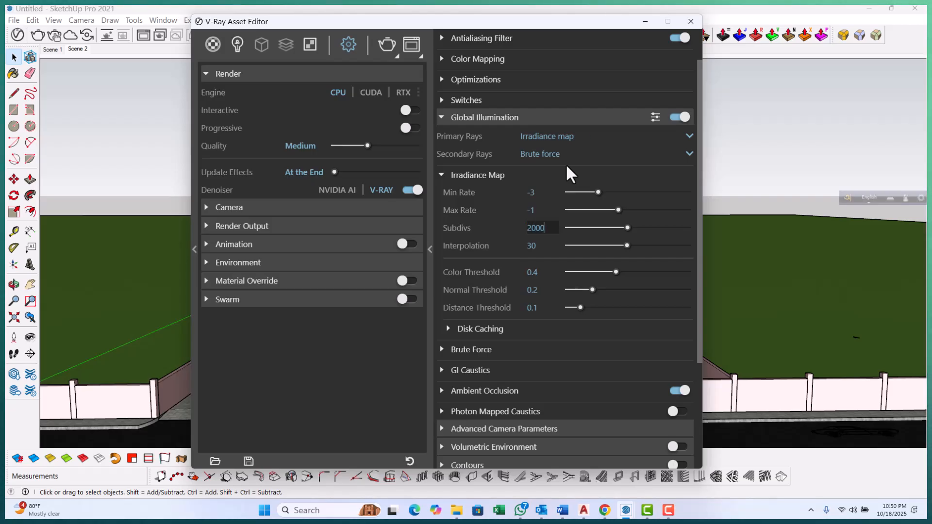
key("Return")
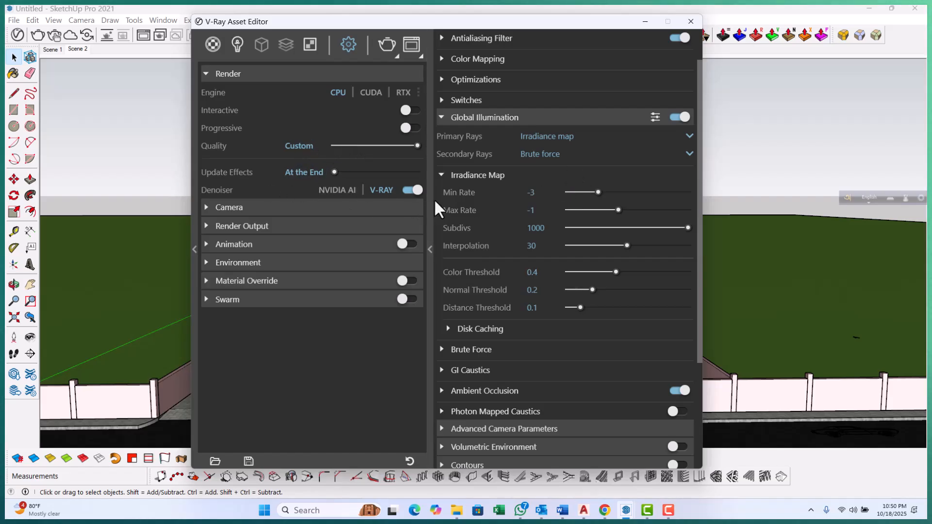
Render Scene 2 with V-Ray, stop the render partway, and minimize the render windows
left_click(75, 48)
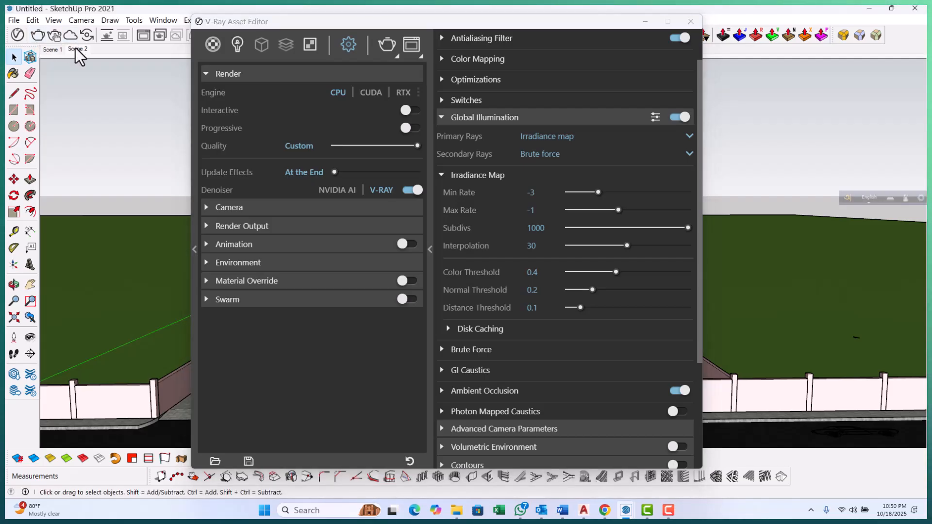
left_click(385, 48)
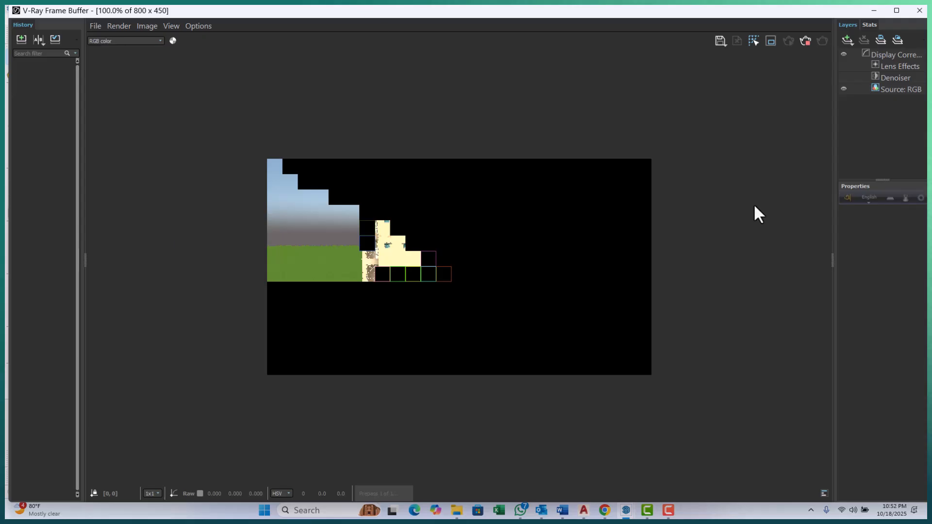
left_click(806, 40)
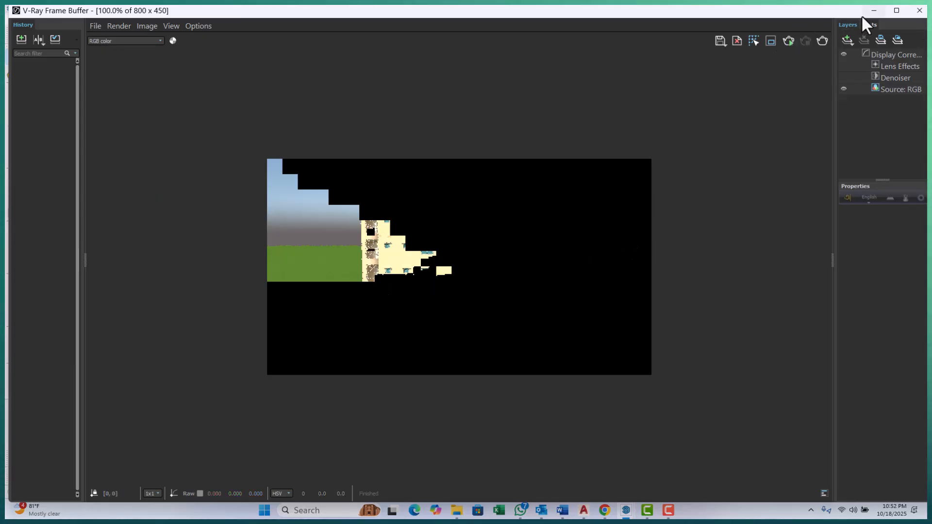
left_click(874, 10)
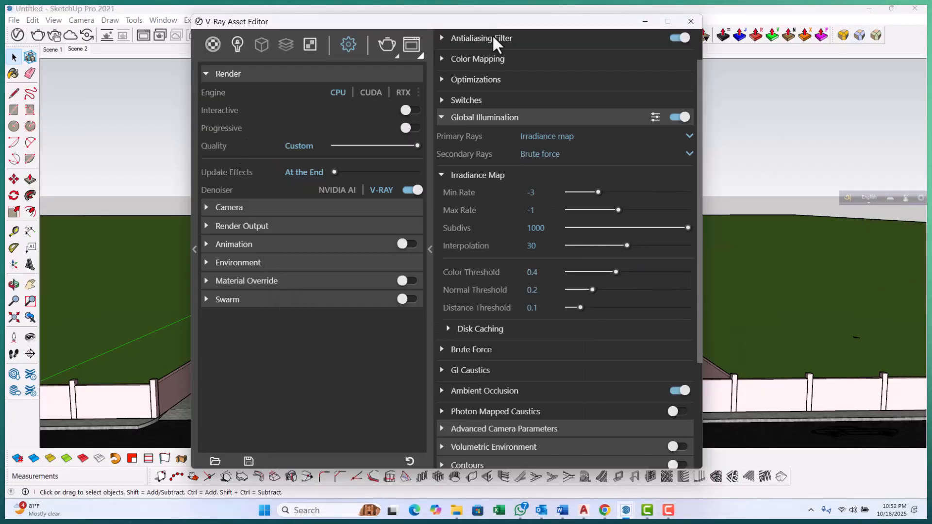
left_click(645, 21)
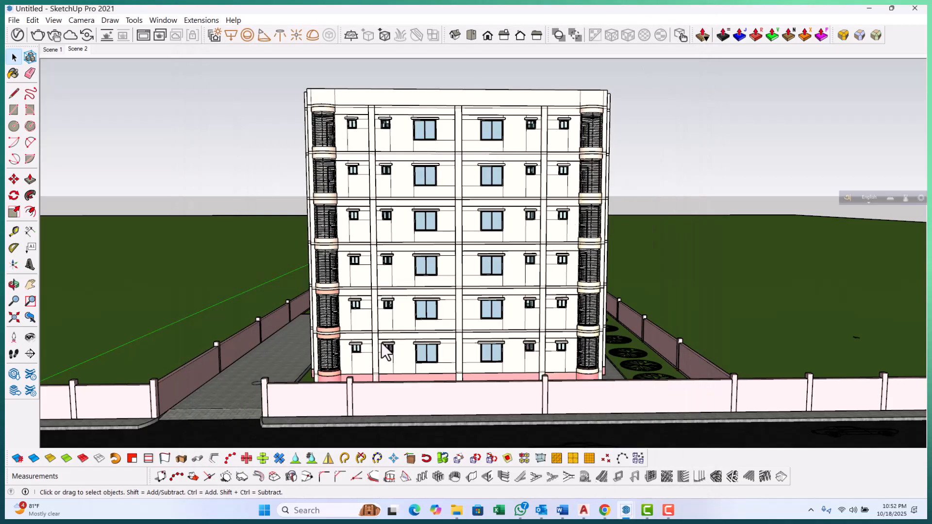
Show the Shadows toolbar in the modelling window
scroll(383, 324, "down", 6)
middle_click_drag(551, 316, 465, 116)
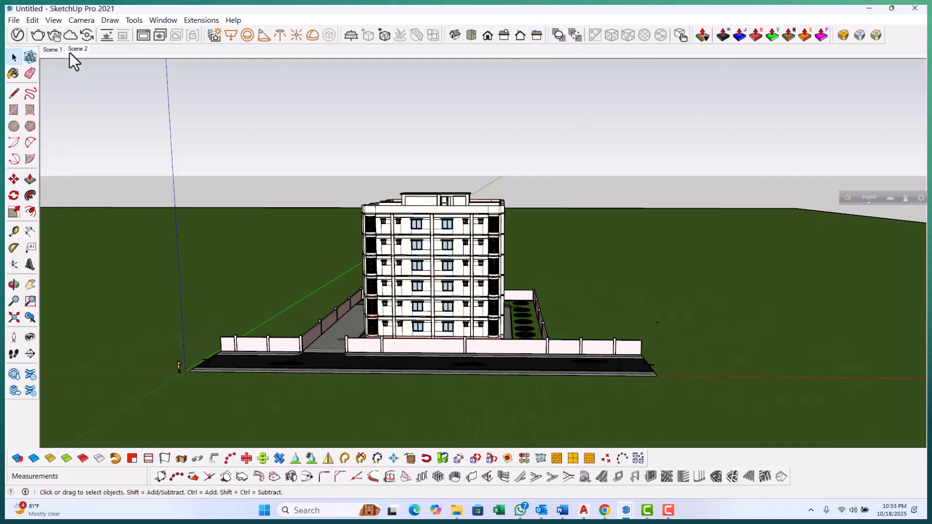
left_click(53, 20)
left_click(81, 33)
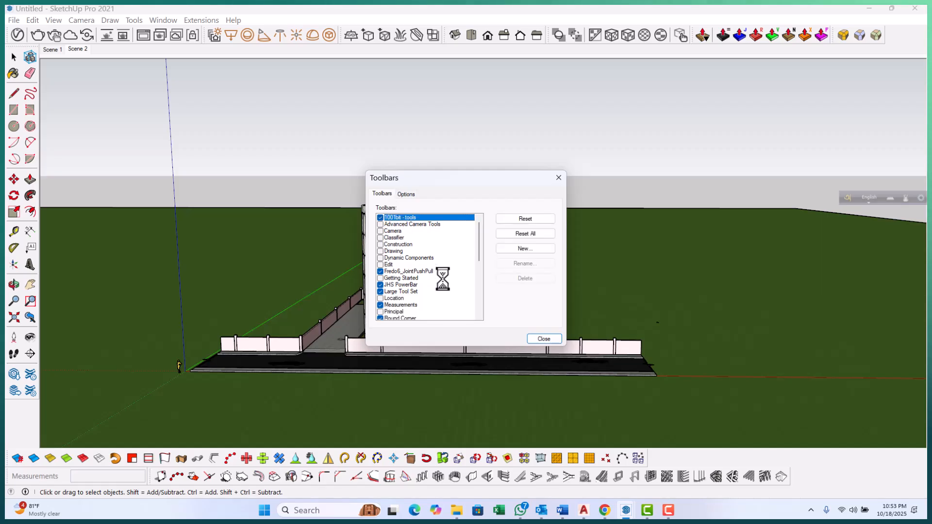
scroll(445, 282, "down", 3)
scroll(440, 284, "down", 2)
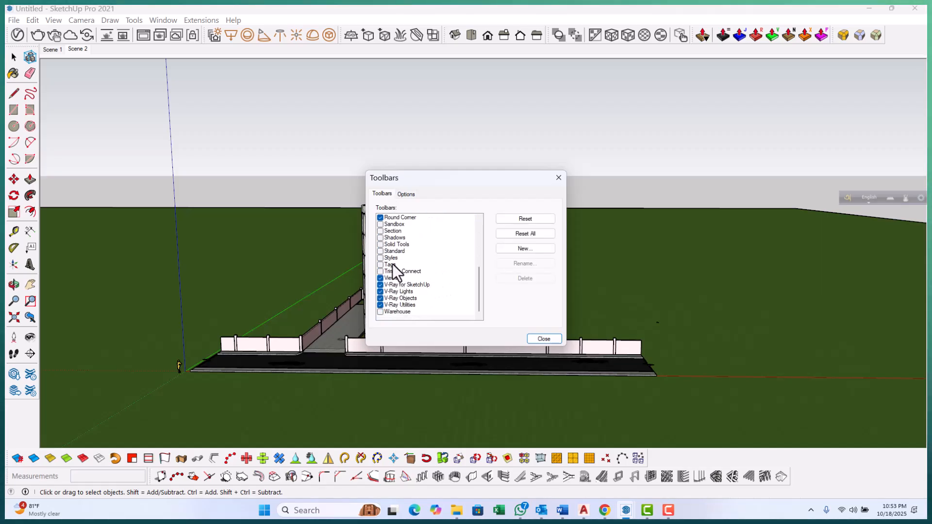
left_click(379, 238)
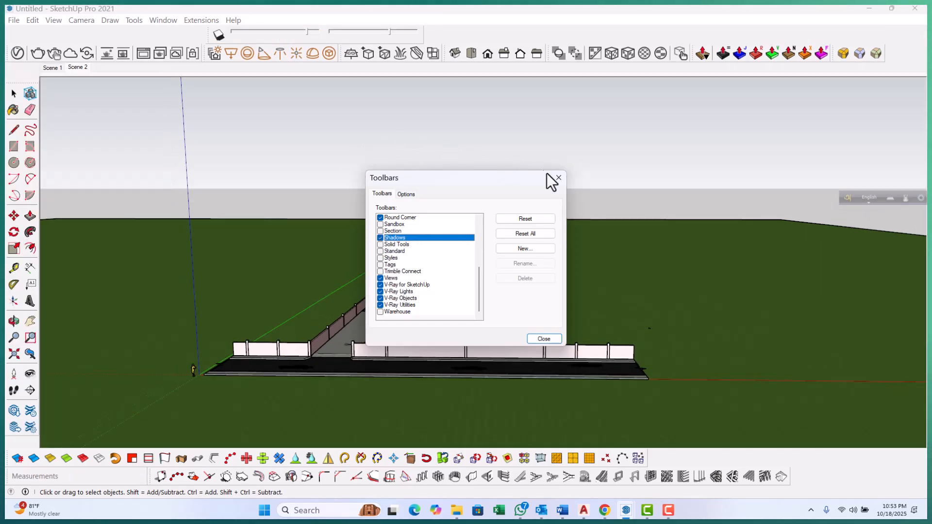
left_click(559, 178)
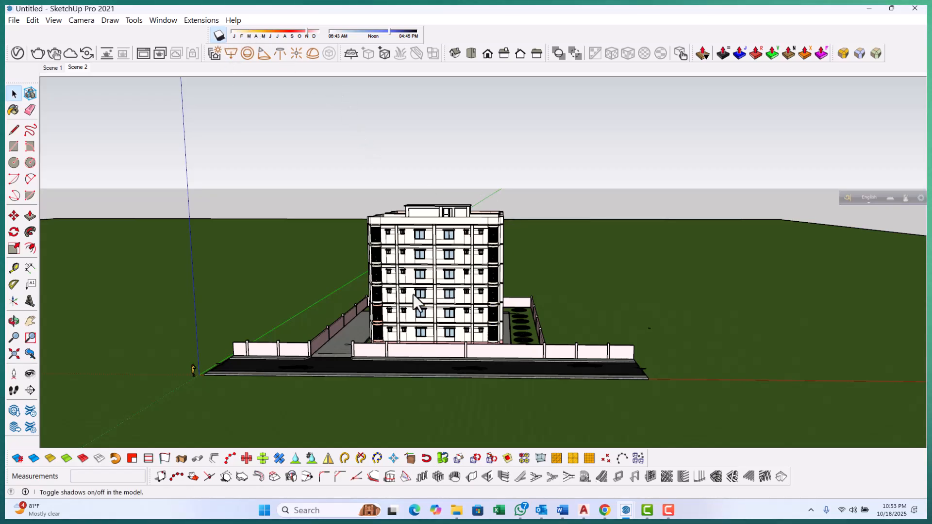
Adjust the shadow date and time of day with the Shadows toolbar sliders
middle_click_drag(354, 311, 368, 221)
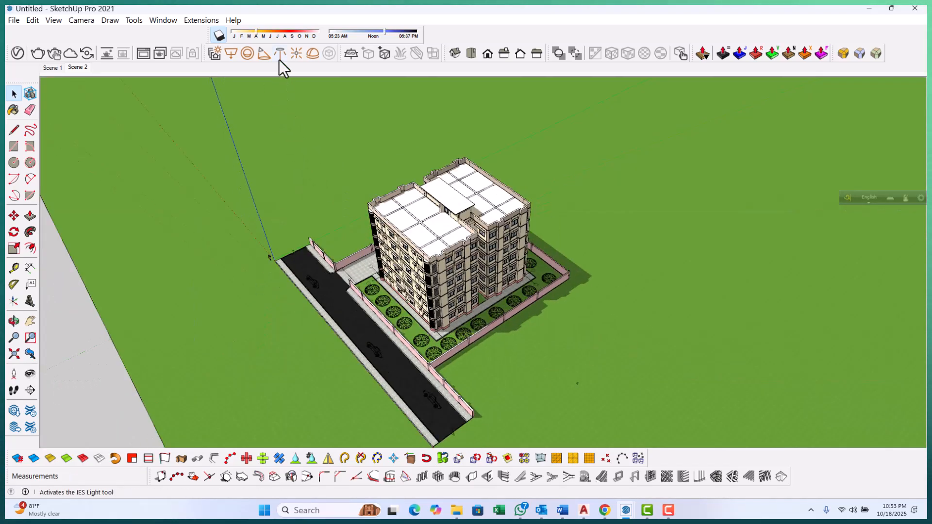
left_click(265, 33)
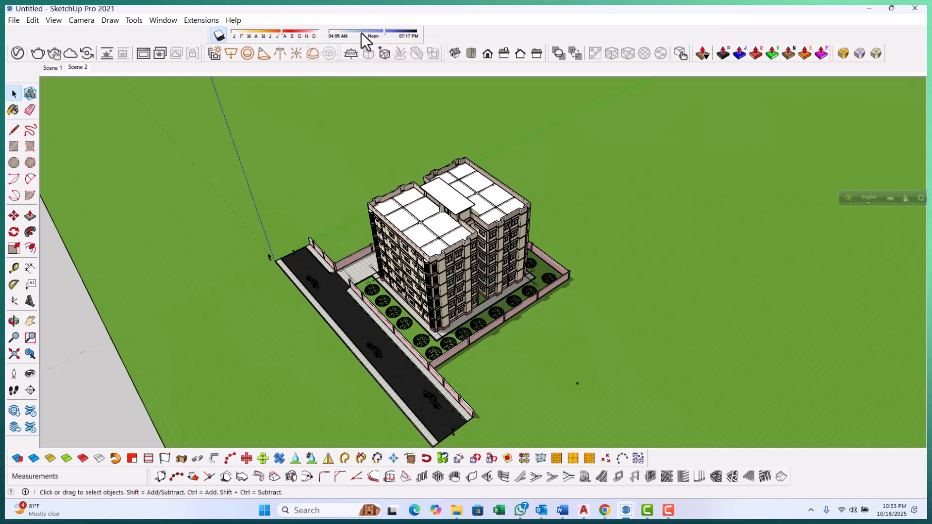
mouse_move(361, 32)
left_mouse_down()
mouse_move(350, 31)
mouse_move(377, 32)
left_mouse_up()
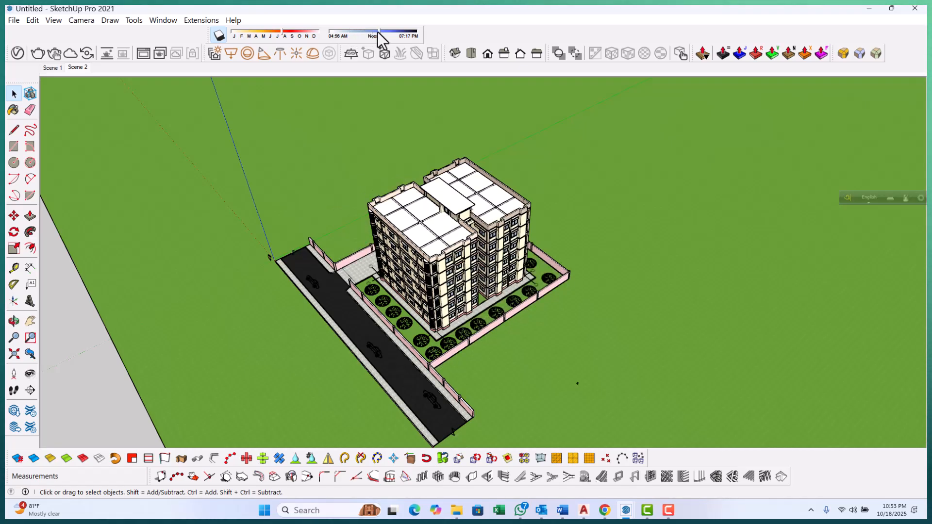
left_click(291, 30)
left_click_drag(290, 30, 280, 36)
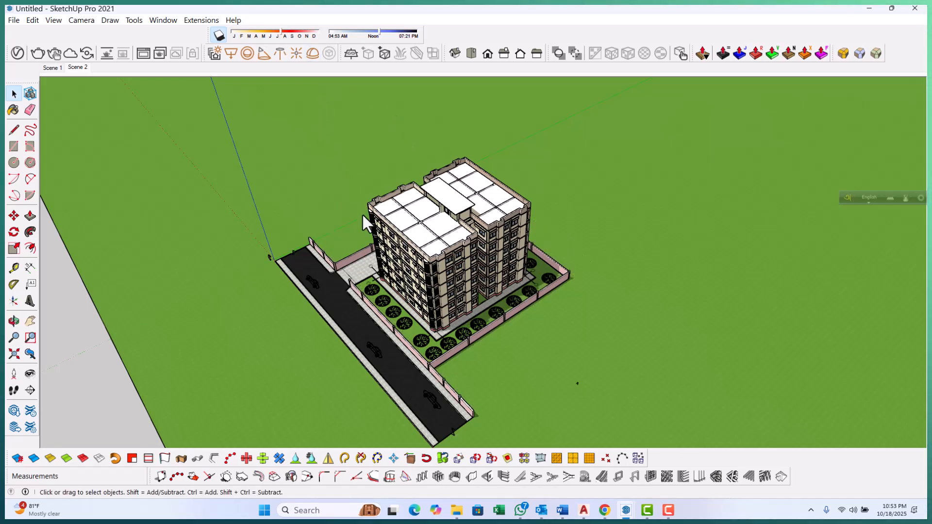
Orbit around the building and return to the Scene 2 view
middle_click_drag(400, 304, 427, 311)
middle_click_drag(485, 258, 391, 268)
left_click(77, 67)
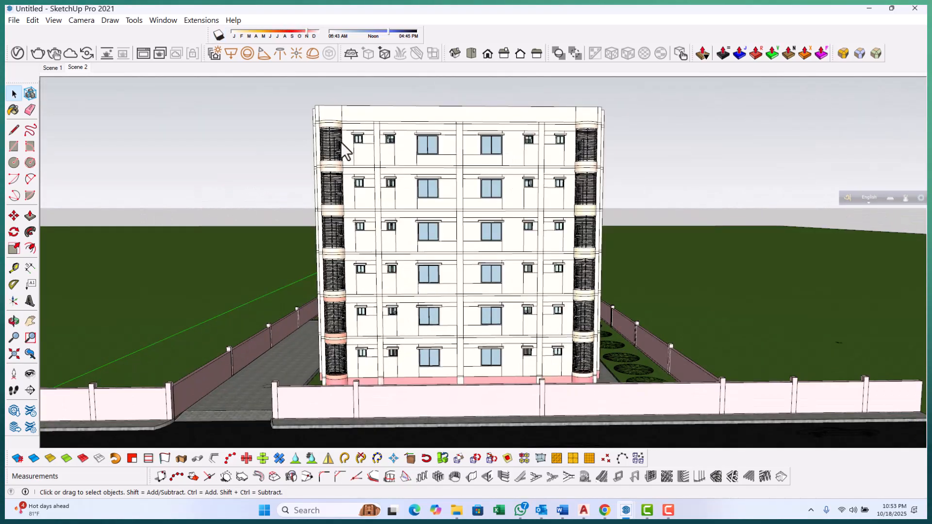
scroll(239, 266, "down", 6)
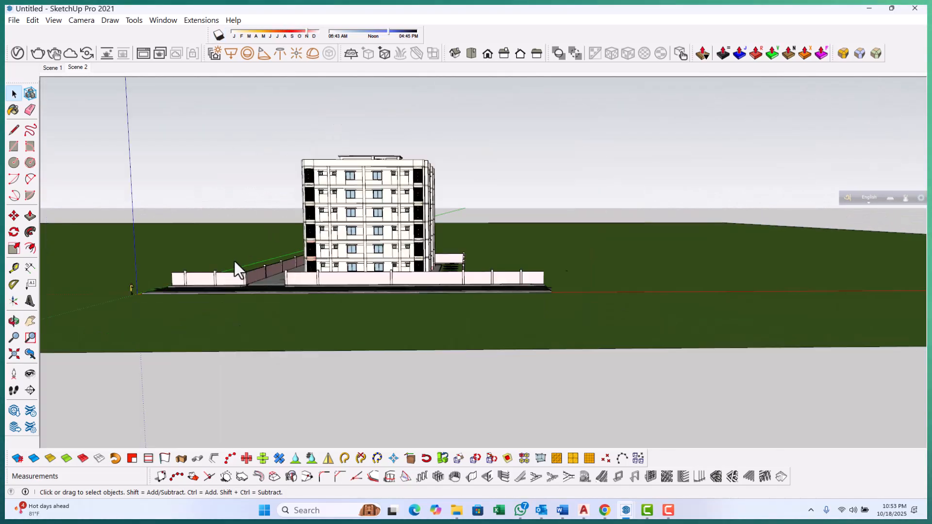
Switch to Chrome, open a new tab, and start a search for bag
mouse_move(604, 509)
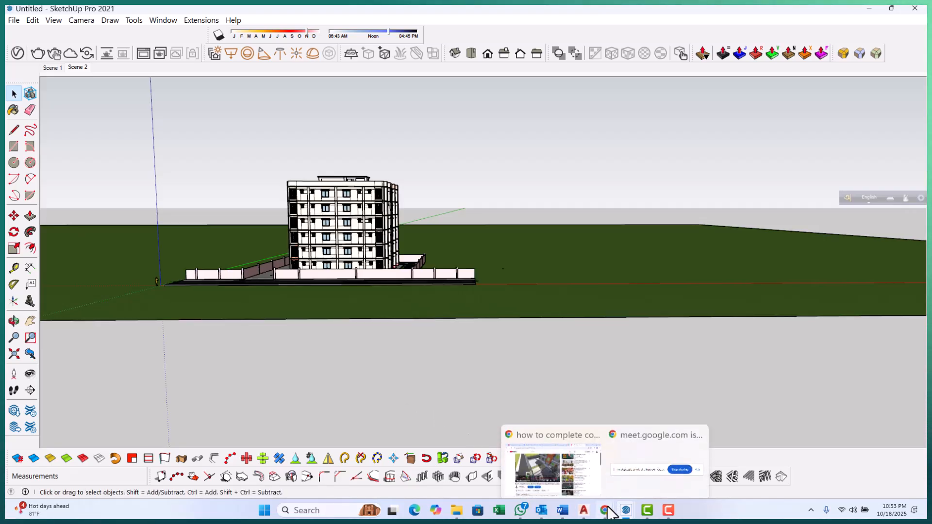
left_click(575, 467)
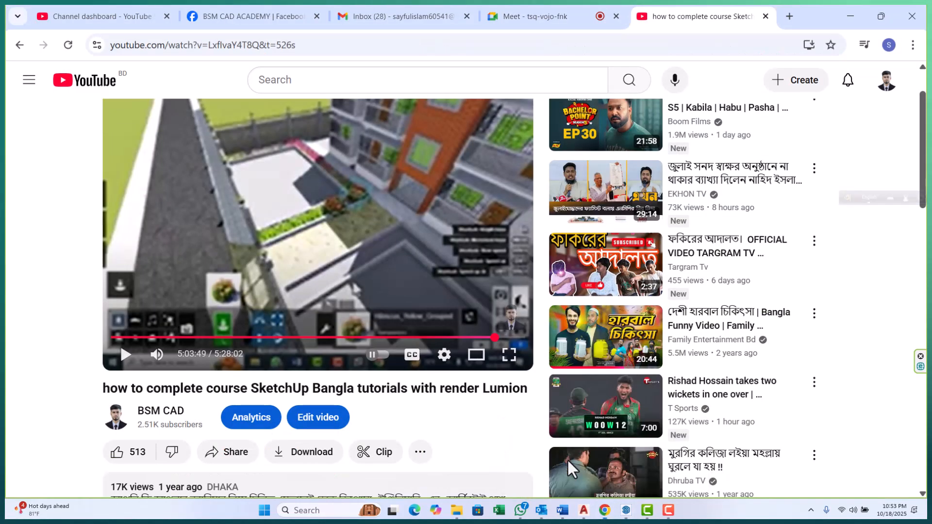
left_click(797, 12)
left_click(353, 44)
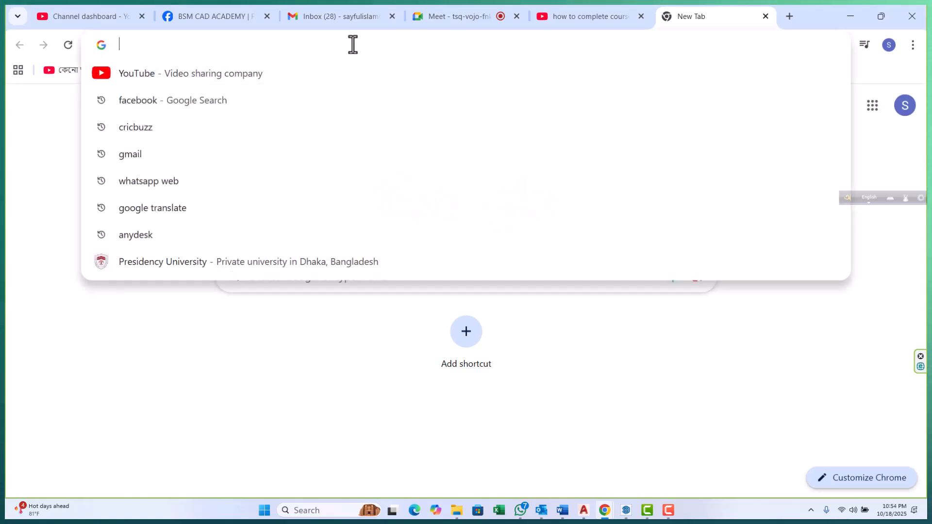
type("baground with tree")
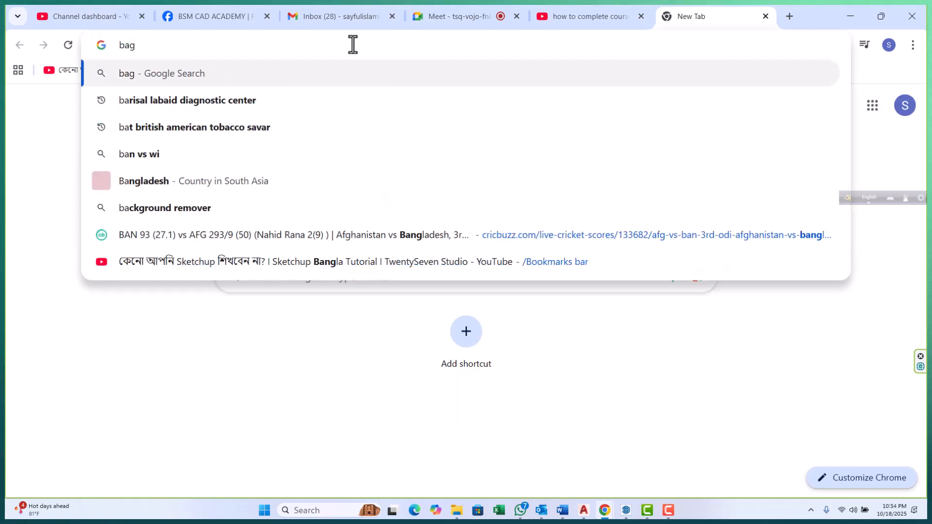
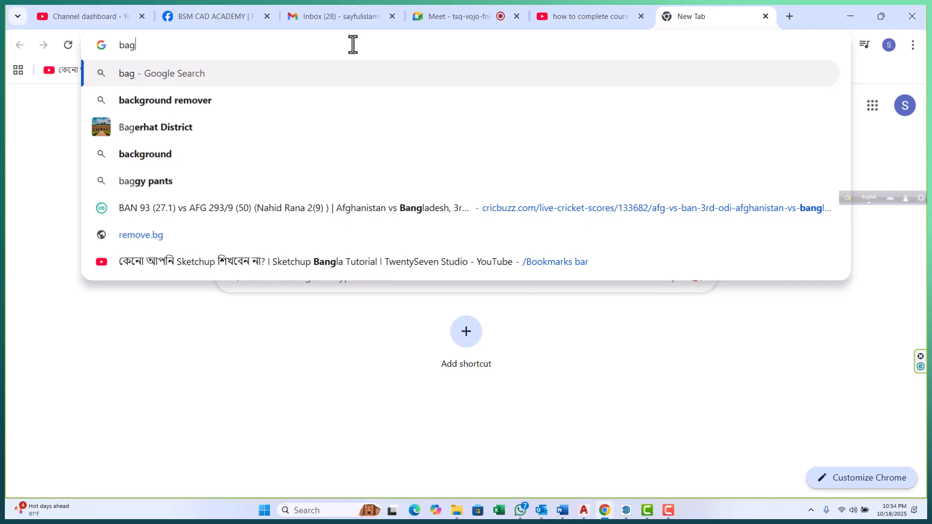
Search Google for background with trees and grass
type("ro")
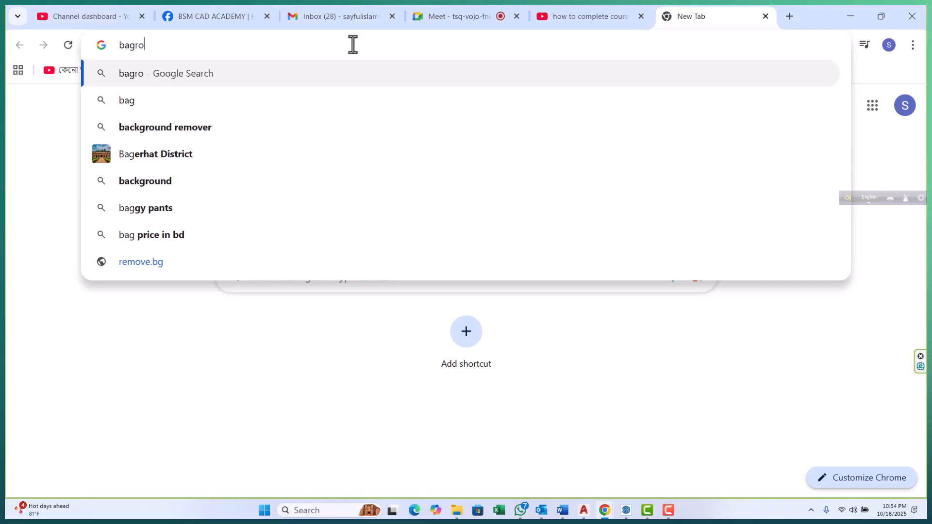
type("und ")
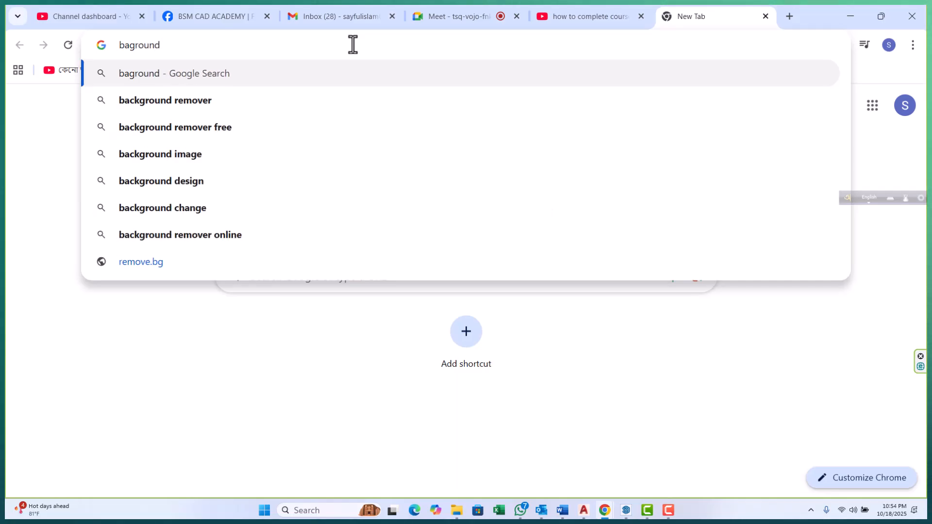
type("with ")
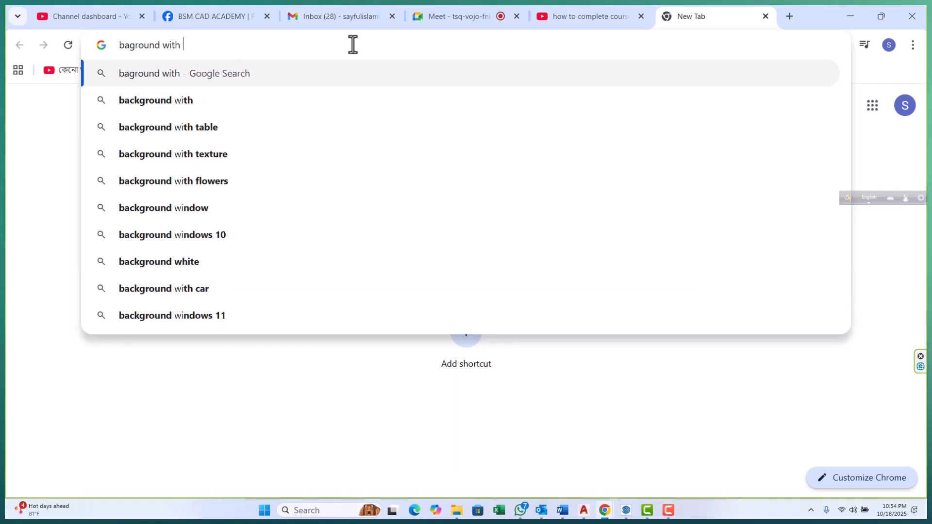
type("tree")
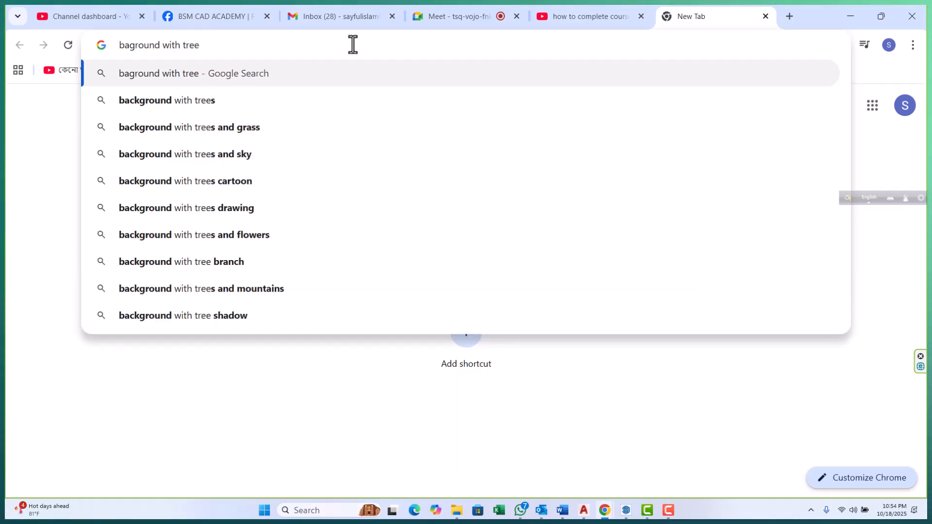
left_click(272, 138)
Open the image results for the background search
scroll(249, 295, "down", 8)
scroll(307, 303, "up", 3)
scroll(310, 291, "up", 5)
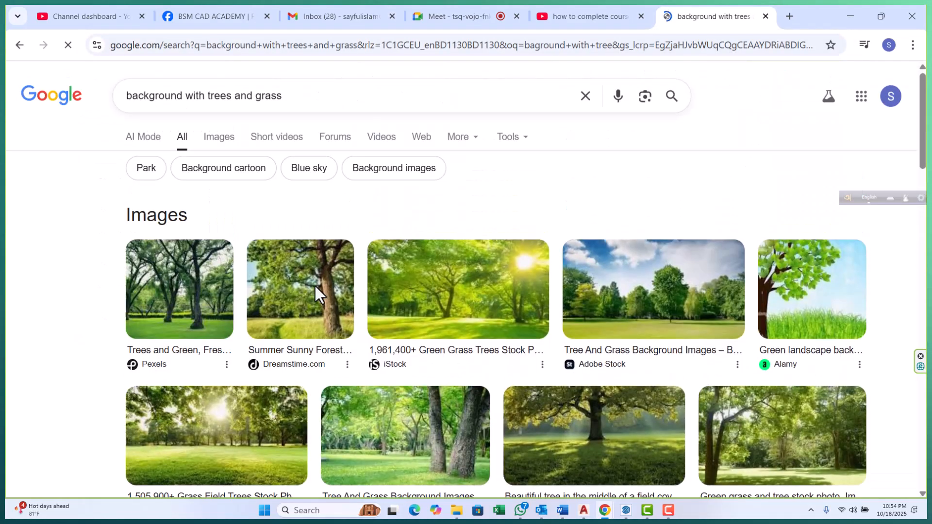
left_click(409, 303)
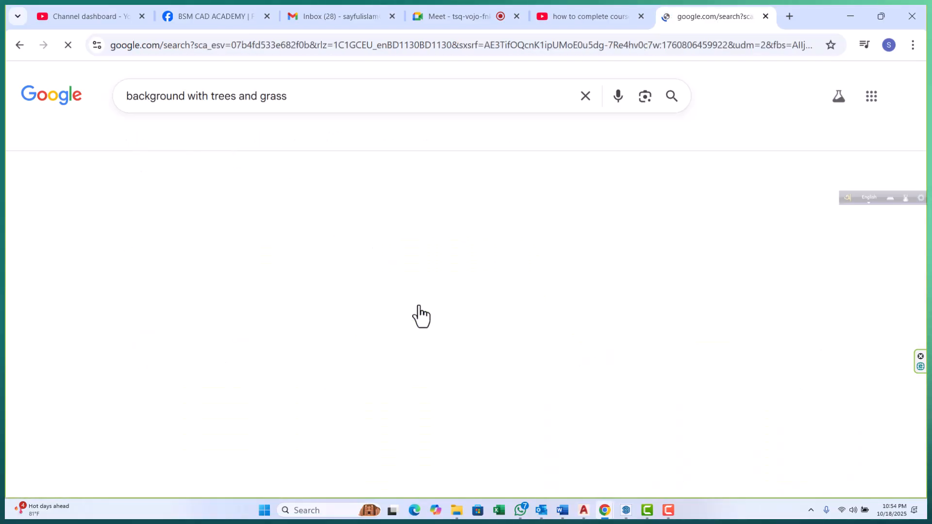
Browse the image results and open the green grass field with tree background preview
scroll(384, 306, "down", 1)
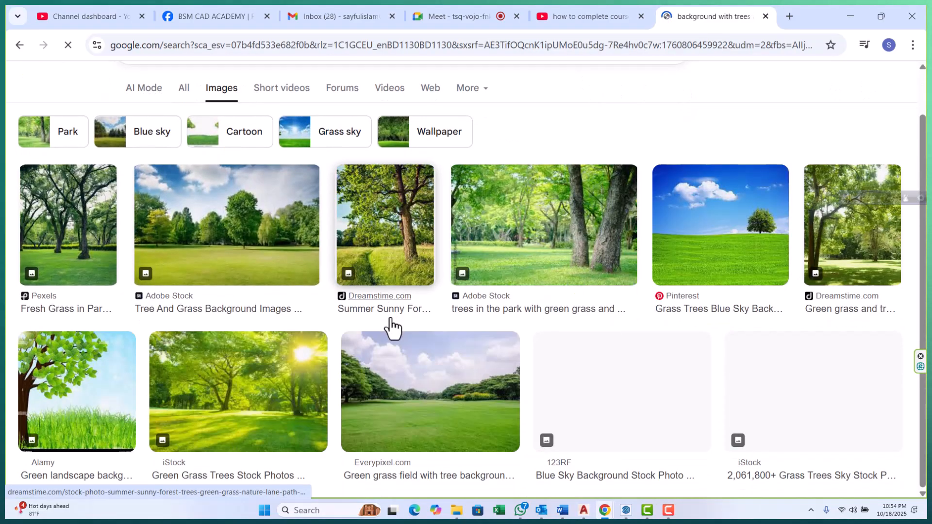
scroll(378, 323, "down", 3)
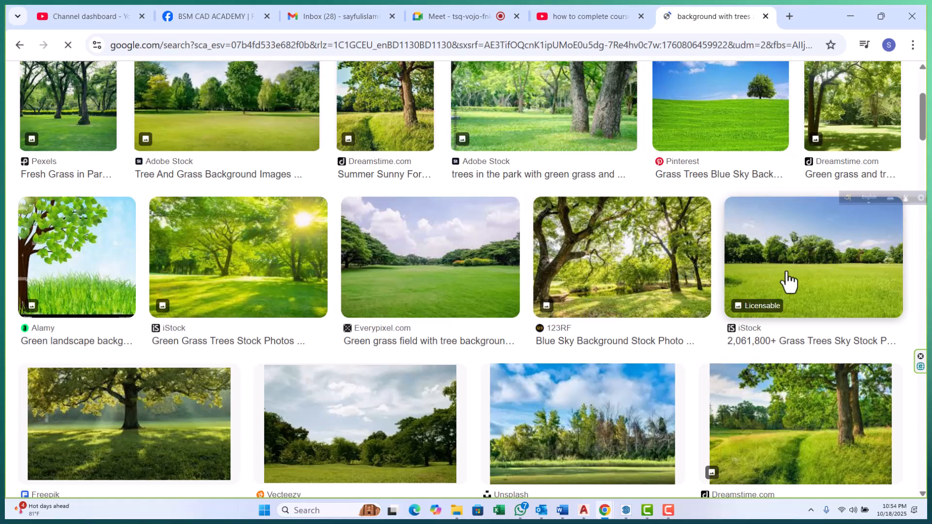
scroll(401, 409, "down", 4)
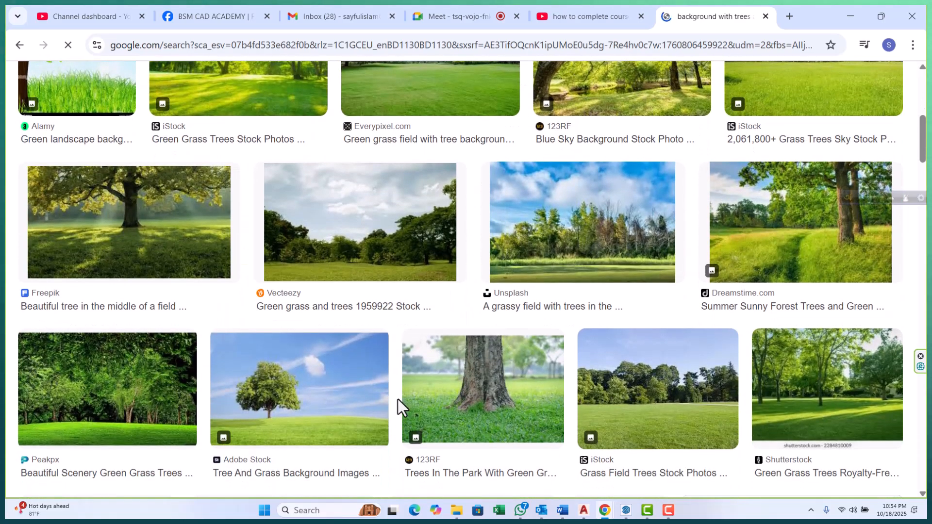
scroll(398, 399, "down", 4)
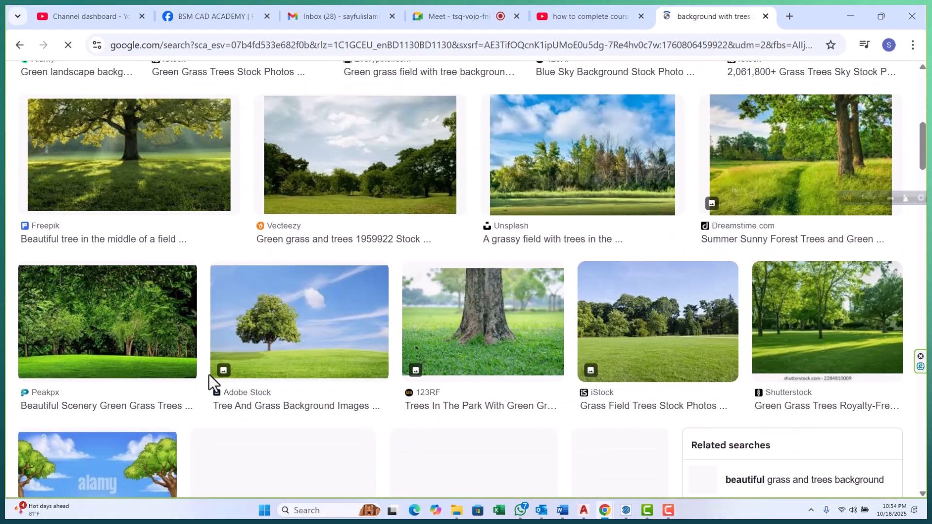
scroll(210, 377, "up", 8)
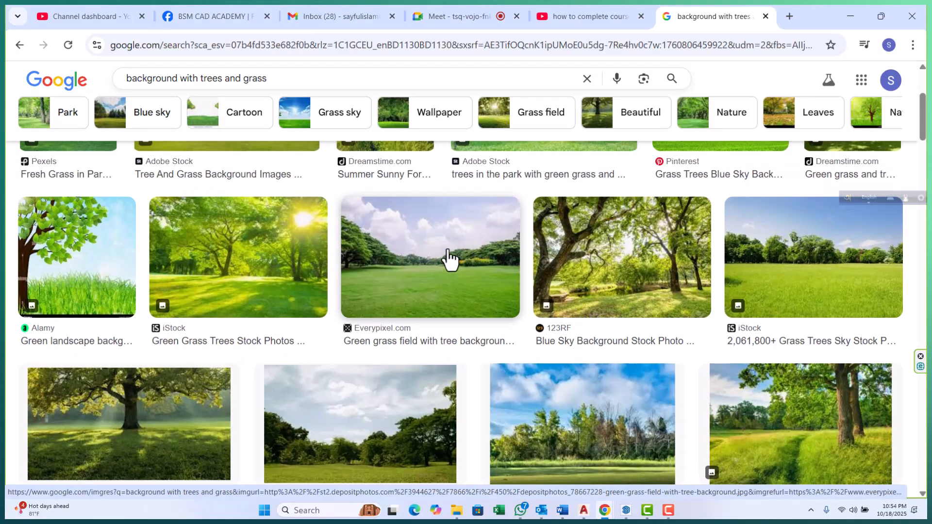
scroll(776, 208, "down", 3)
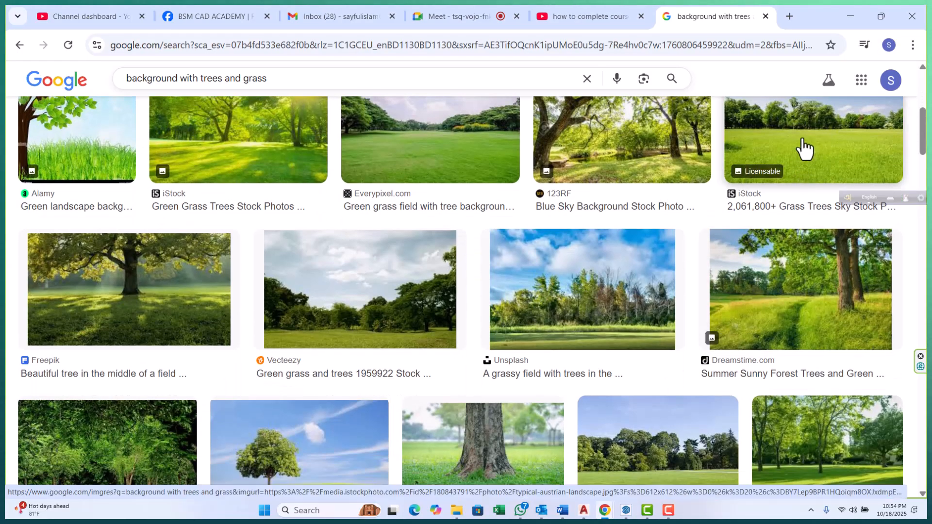
scroll(459, 275, "up", 2)
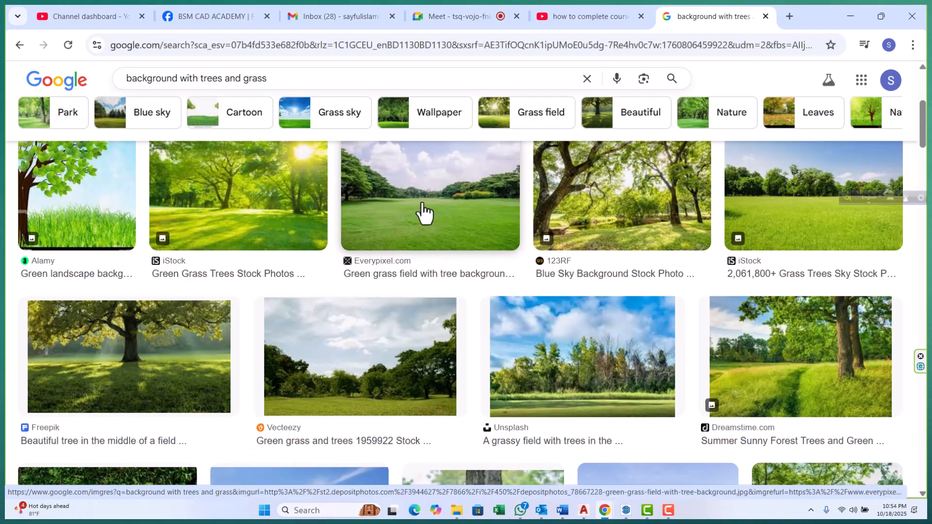
scroll(439, 253, "up", 2)
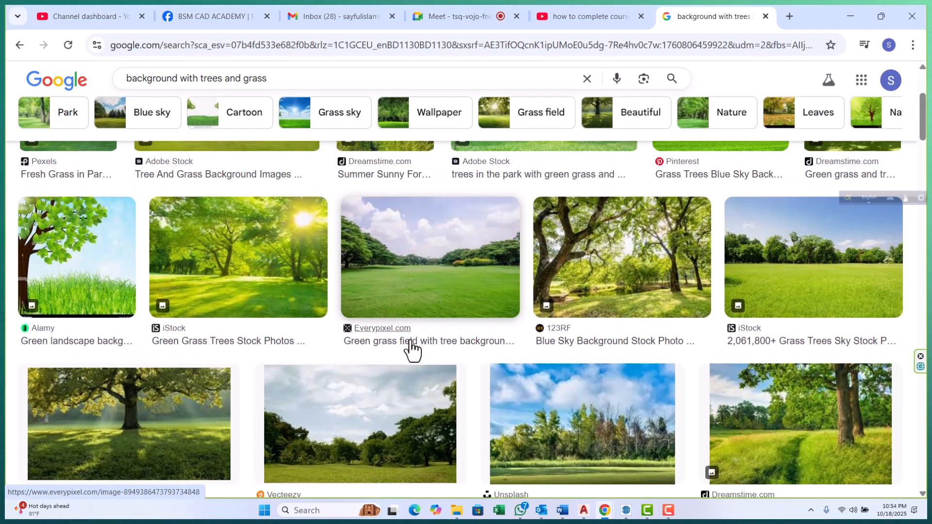
left_click(395, 305)
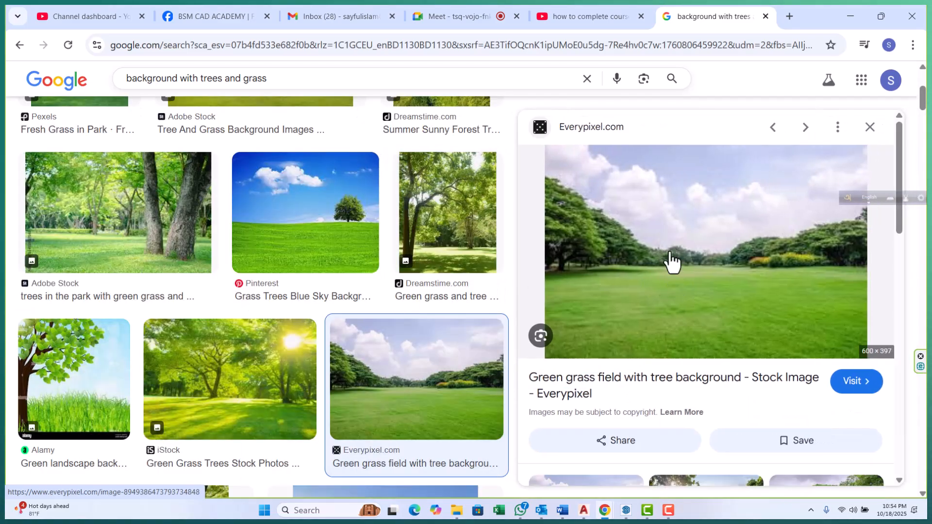
Save the green grass field image to the Desktop and return to the SketchUp model
scroll(660, 251, "down", 2)
scroll(658, 250, "up", 2)
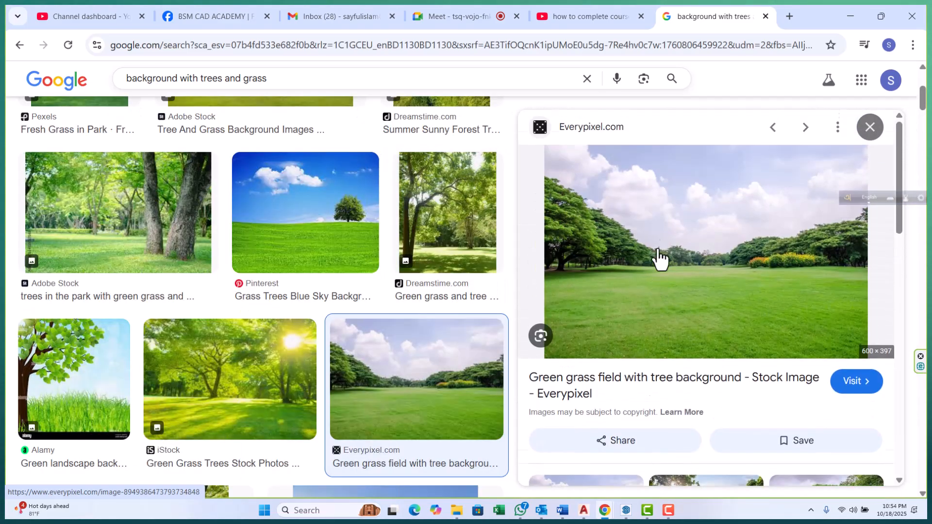
right_click(687, 234)
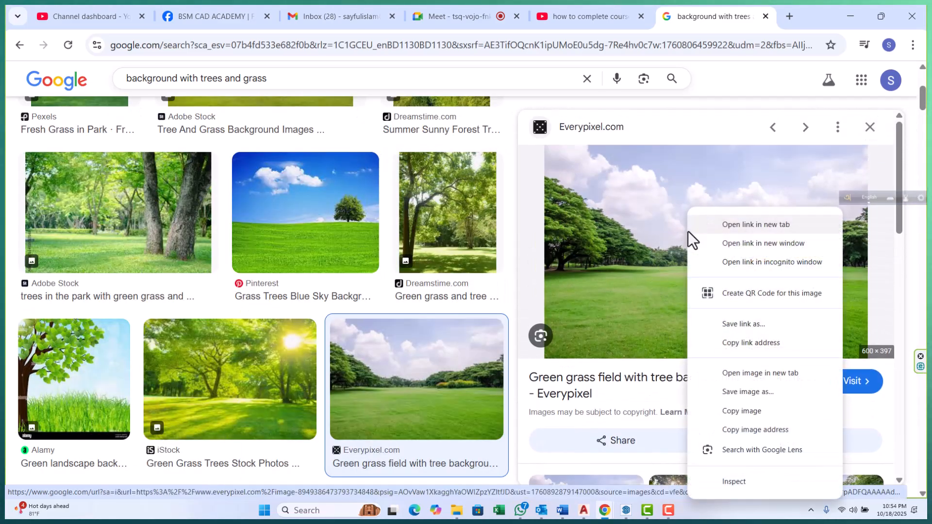
left_click(741, 391)
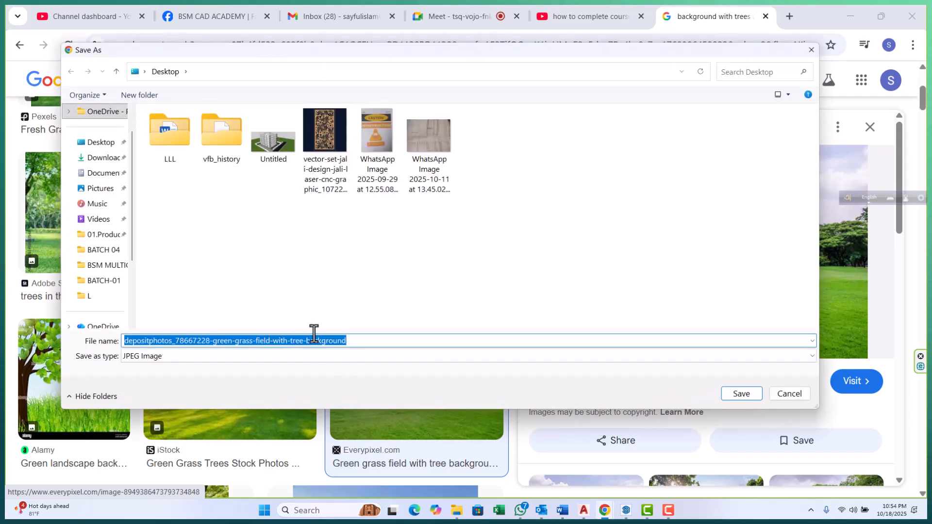
left_click(102, 142)
left_click(747, 394)
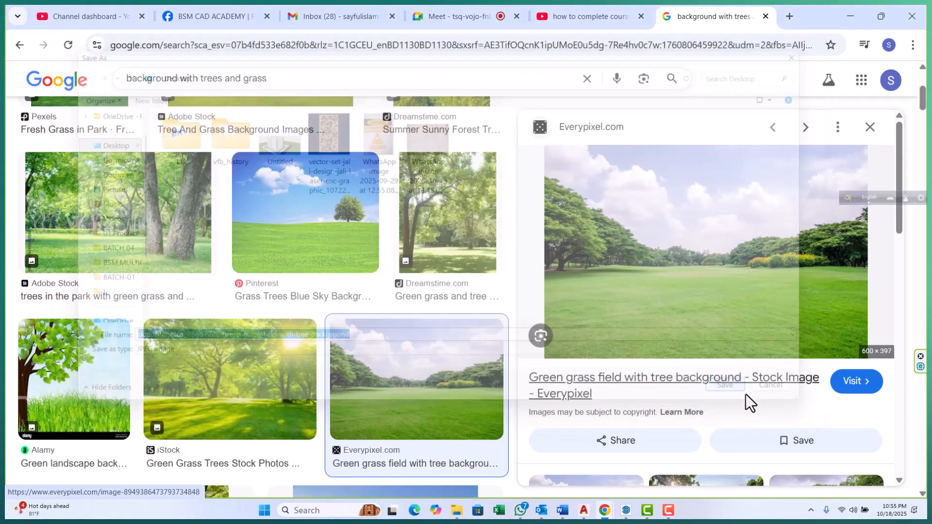
left_click(850, 17)
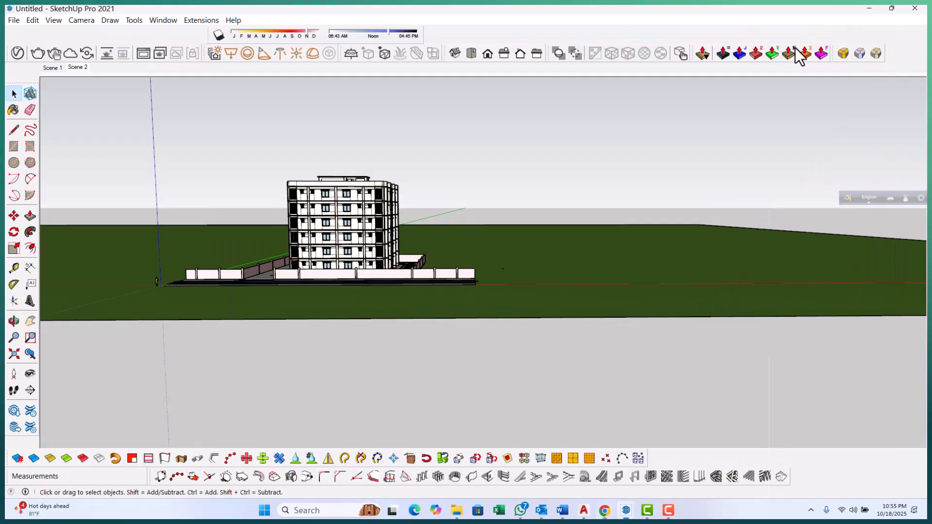
Try to import the downloaded grass field image into the model as an image
scroll(493, 316, "down", 1)
middle_click_drag(493, 316, 316, 408)
scroll(315, 384, "down", 5)
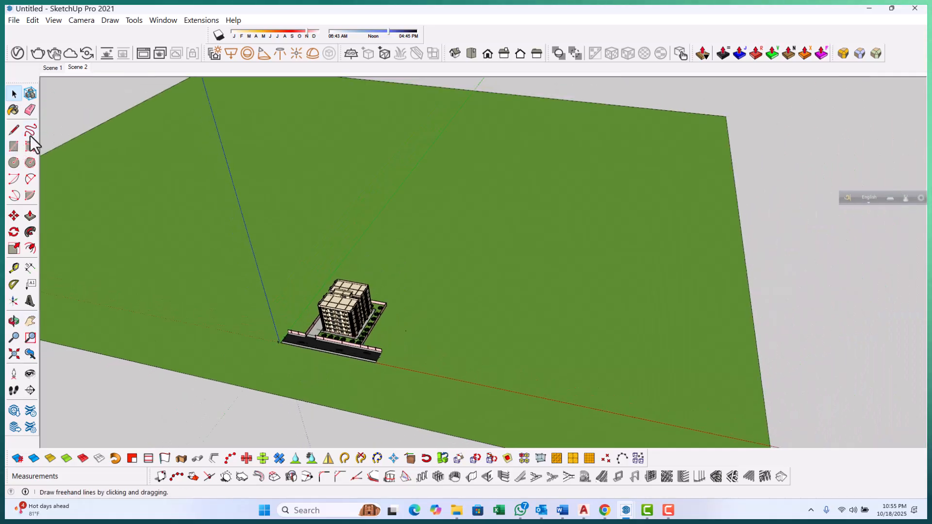
left_click(14, 20)
left_click(56, 206)
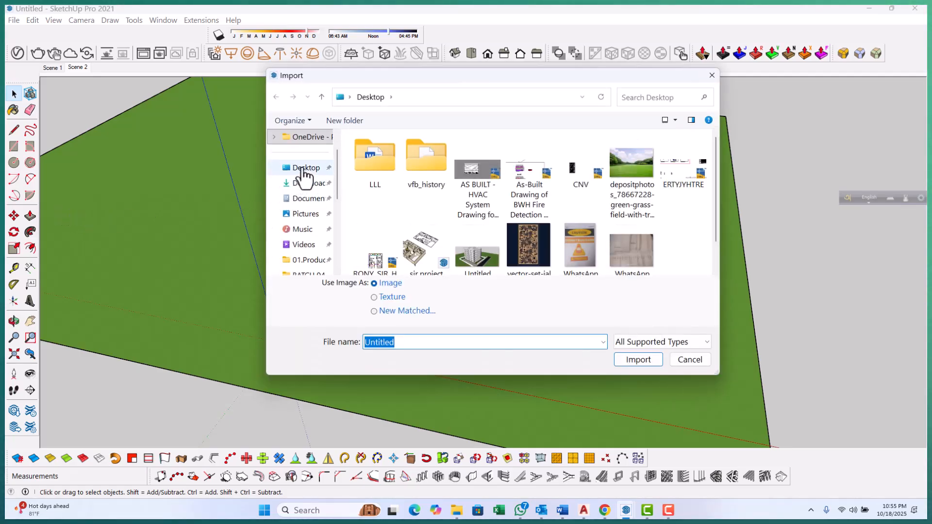
left_click(306, 169)
left_click(631, 168)
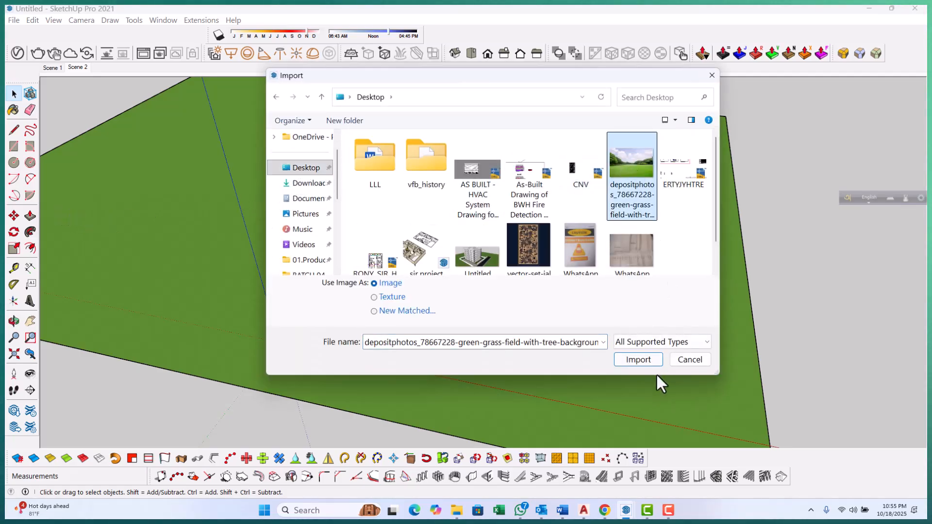
left_click(639, 360)
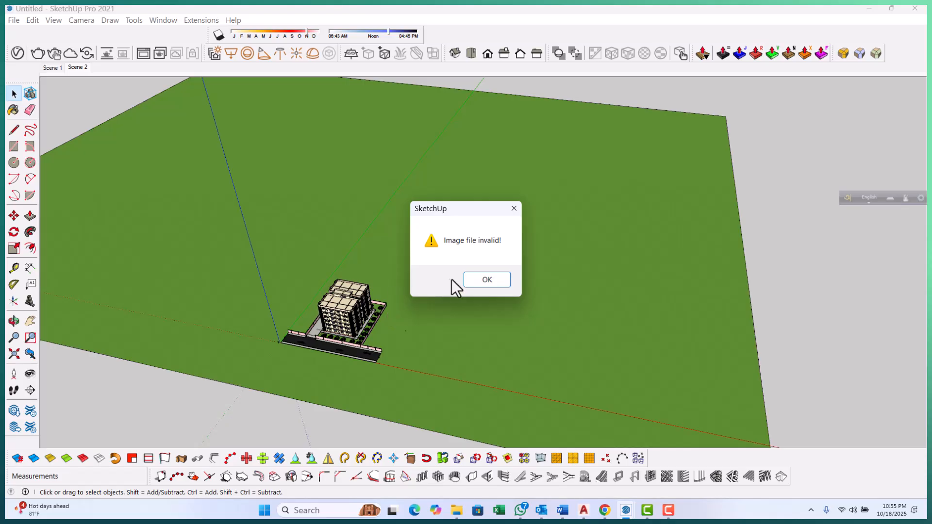
left_click(481, 280)
Try again to import the grass field image from the Desktop as an image
scroll(273, 304, "down", 2)
middle_click_drag(271, 300, 96, 231)
left_click(13, 20)
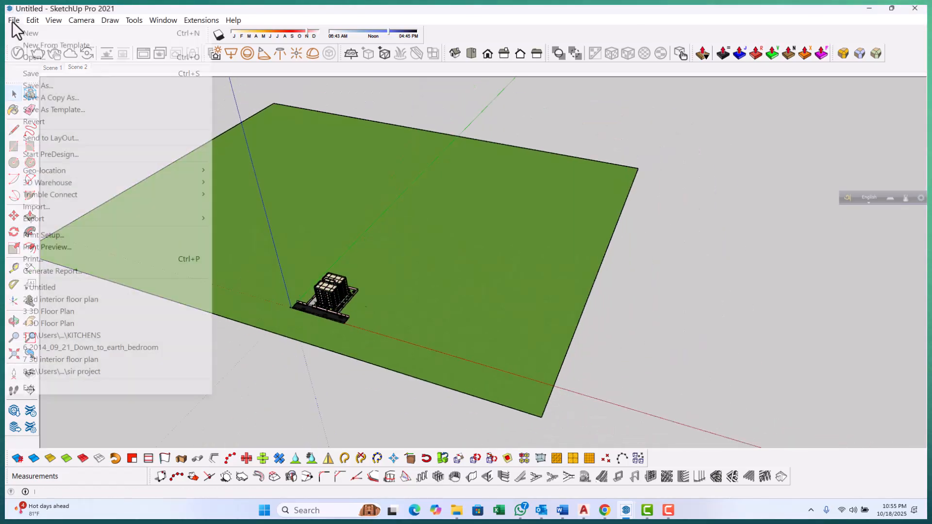
left_click(34, 206)
left_click(627, 165)
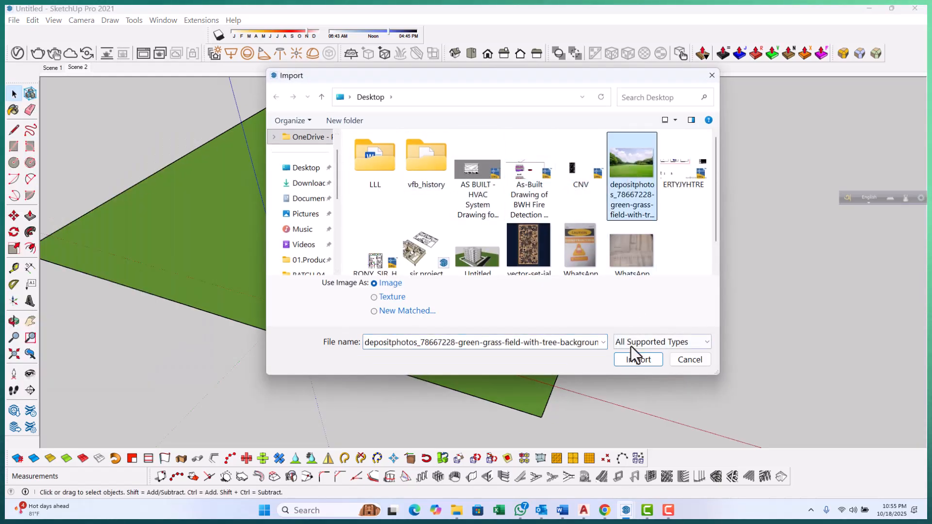
left_click(637, 360)
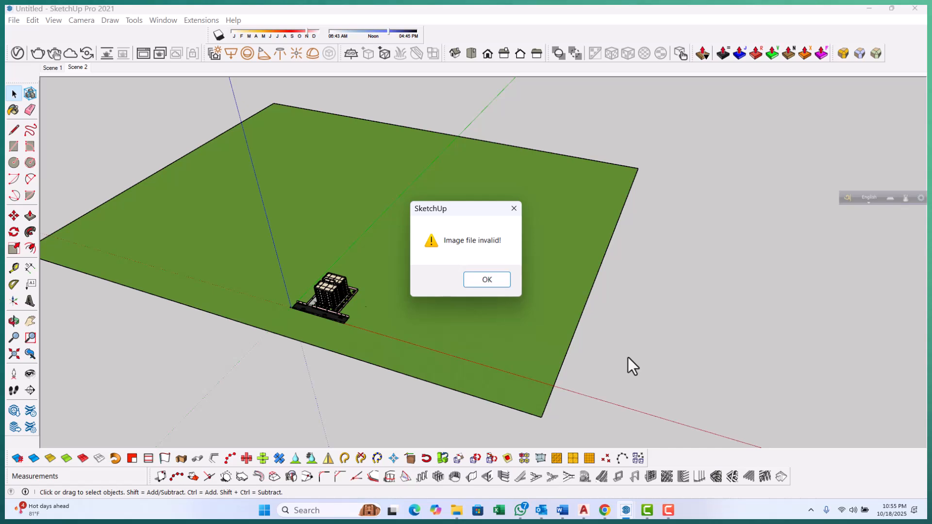
left_click(482, 280)
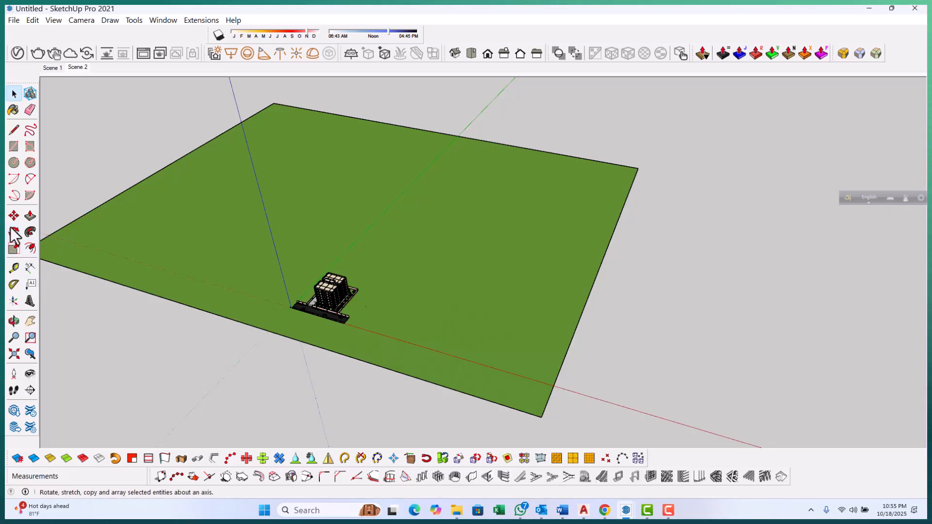
Try importing the downloaded grass field image from the Desktop as a JPEG image
left_click(14, 21)
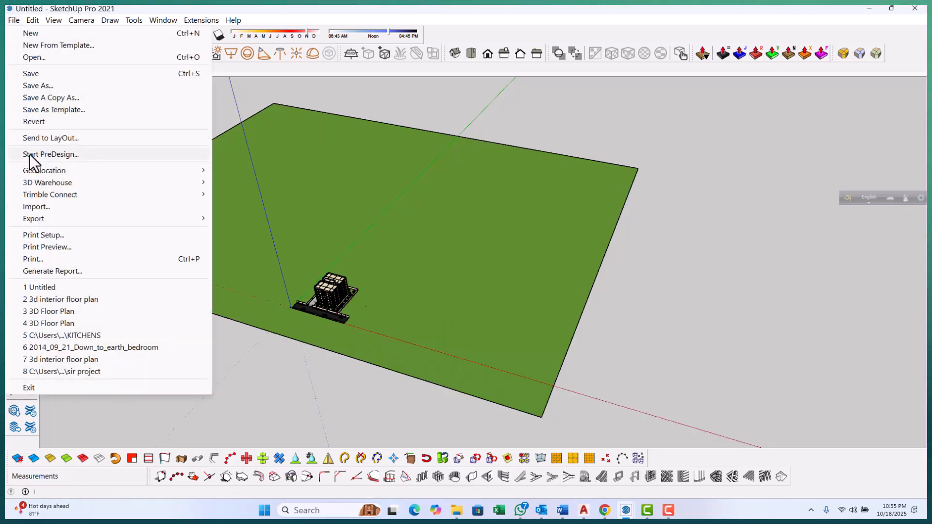
mouse_move(50, 220)
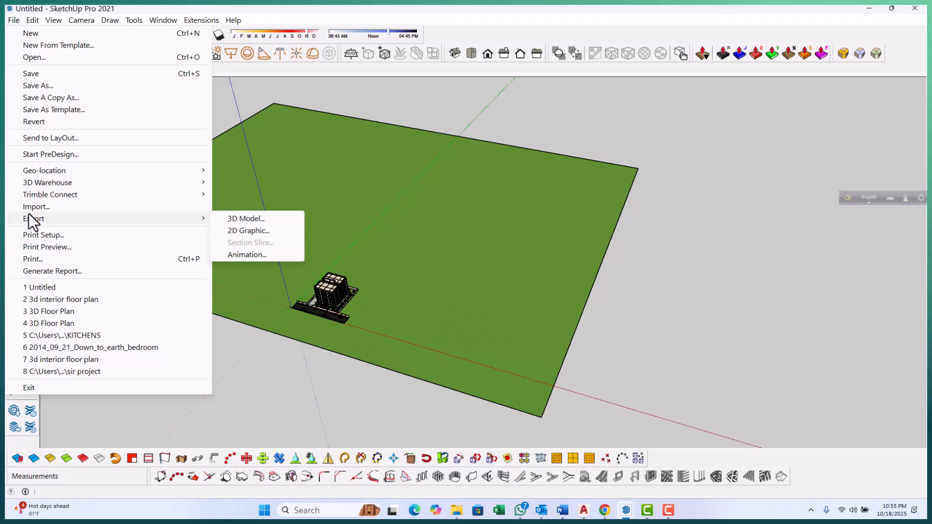
left_click(46, 207)
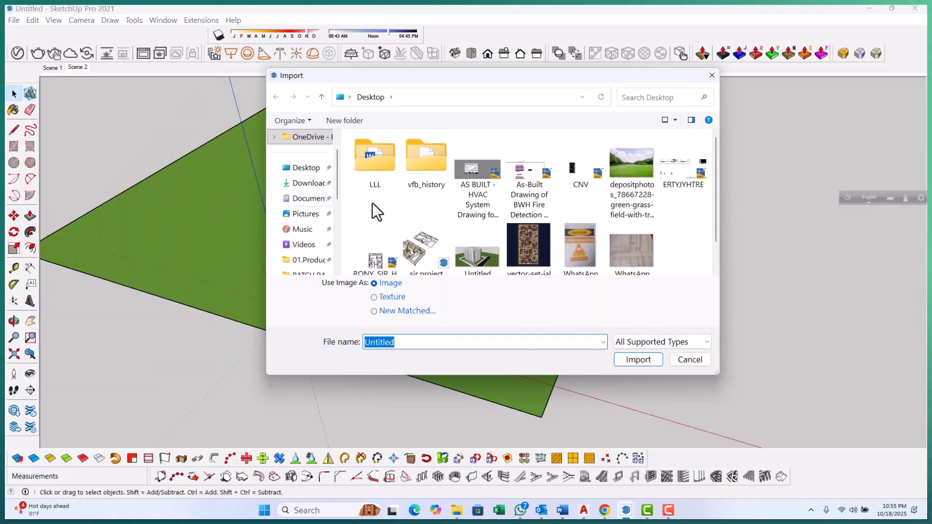
left_click(625, 160)
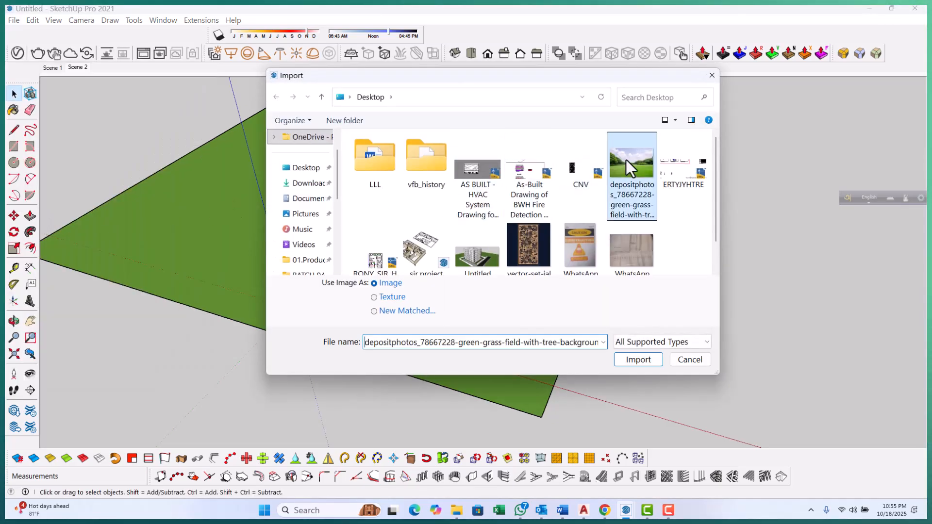
left_click(690, 345)
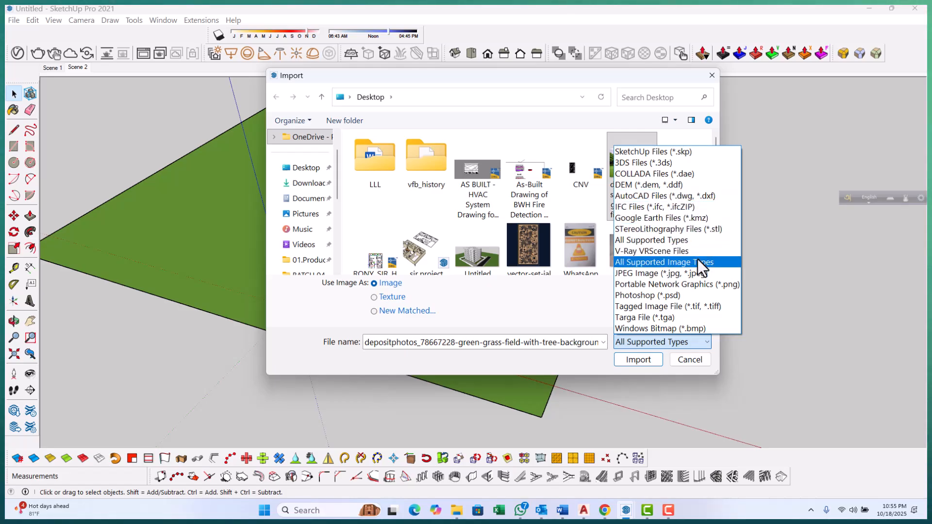
left_click(686, 273)
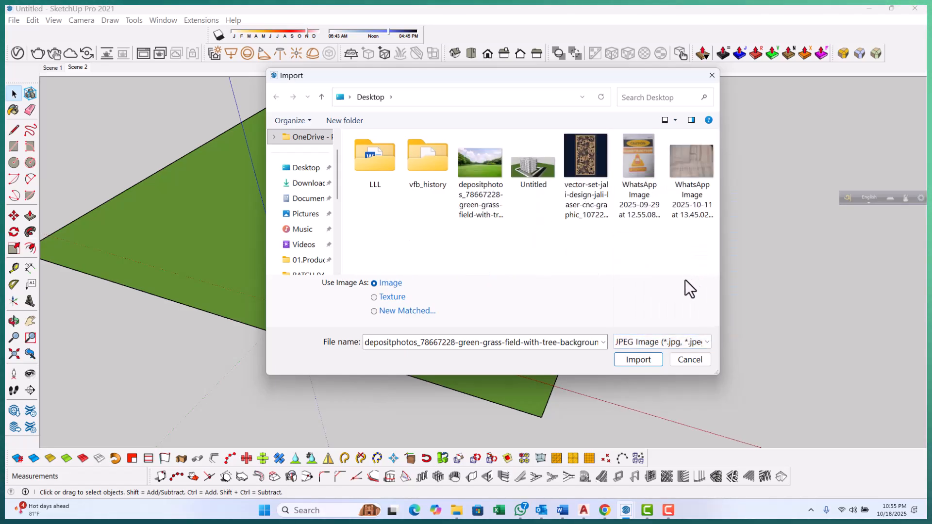
left_click(646, 361)
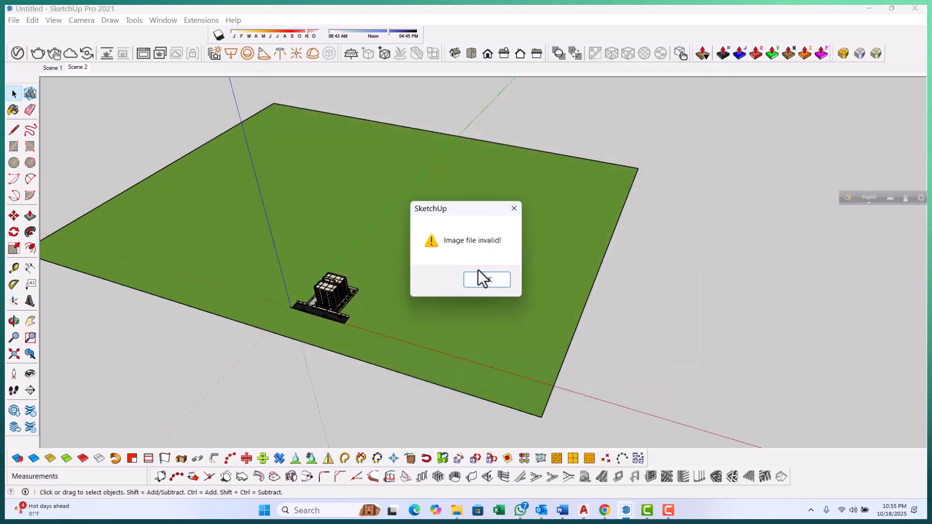
left_click(486, 284)
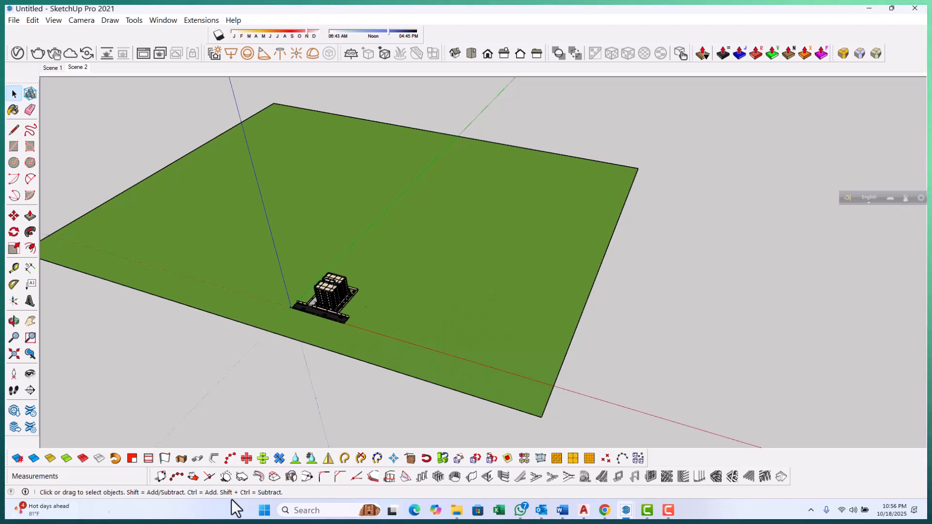
Save the DepositPhotos green grass field with tree background image to the Desktop as images
mouse_move(556, 332)
middle_mouse_down()
mouse_move(516, 308)
mouse_move(555, 344)
middle_mouse_up()
mouse_move(607, 514)
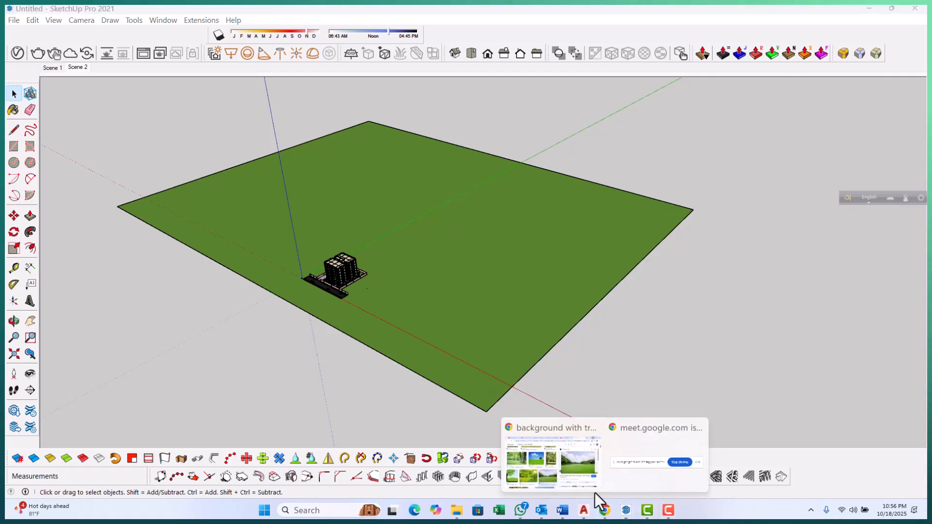
left_click(551, 455)
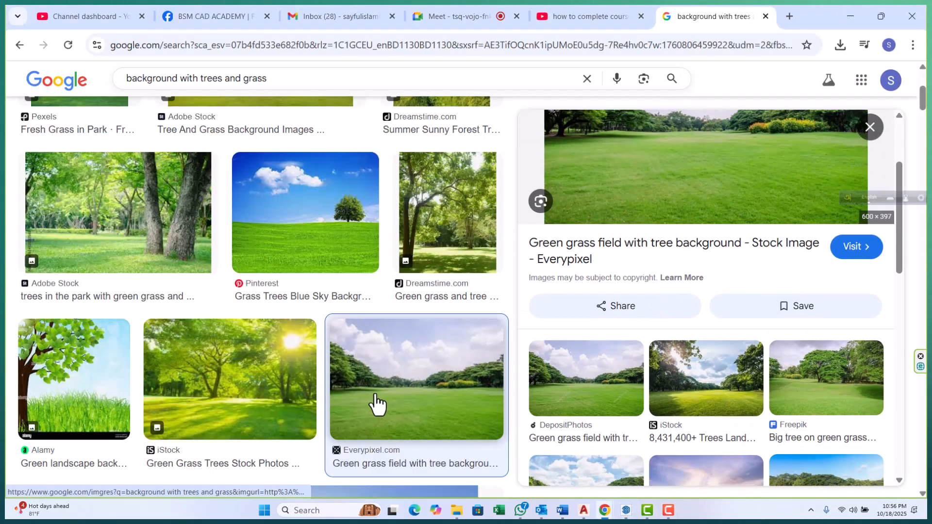
scroll(528, 345, "down", 2)
left_click(587, 335)
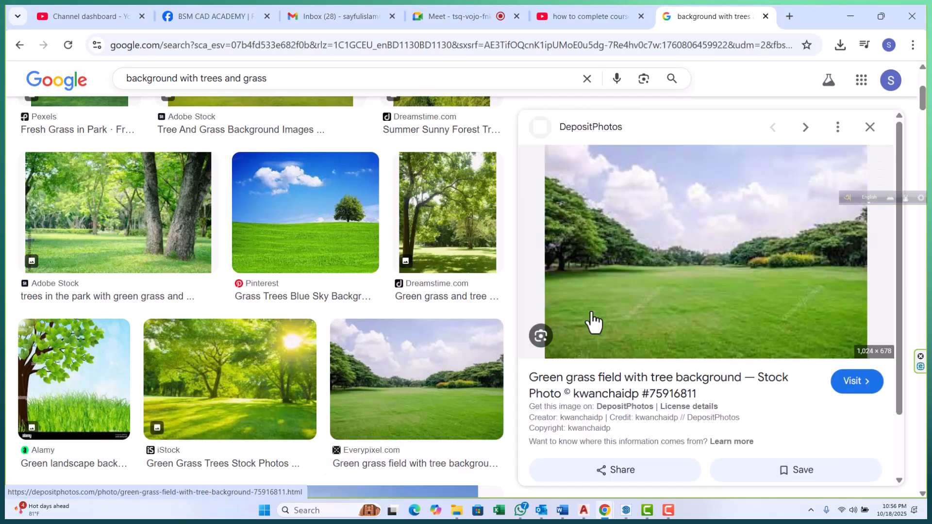
right_click(678, 260)
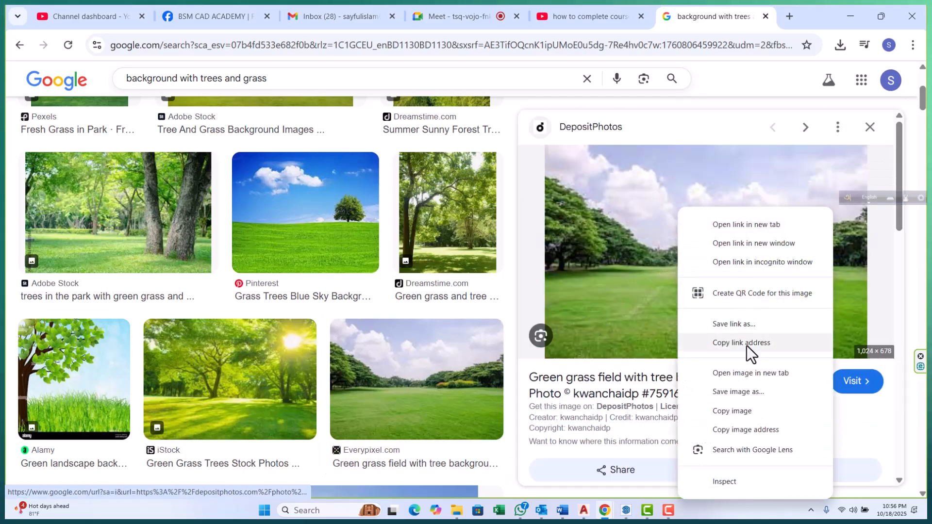
left_click(740, 392)
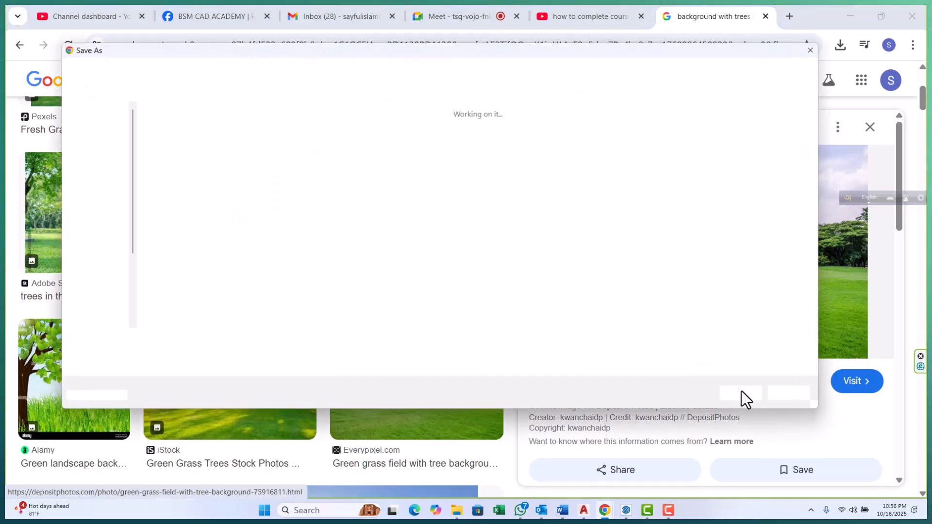
left_click(794, 358)
left_click(661, 355)
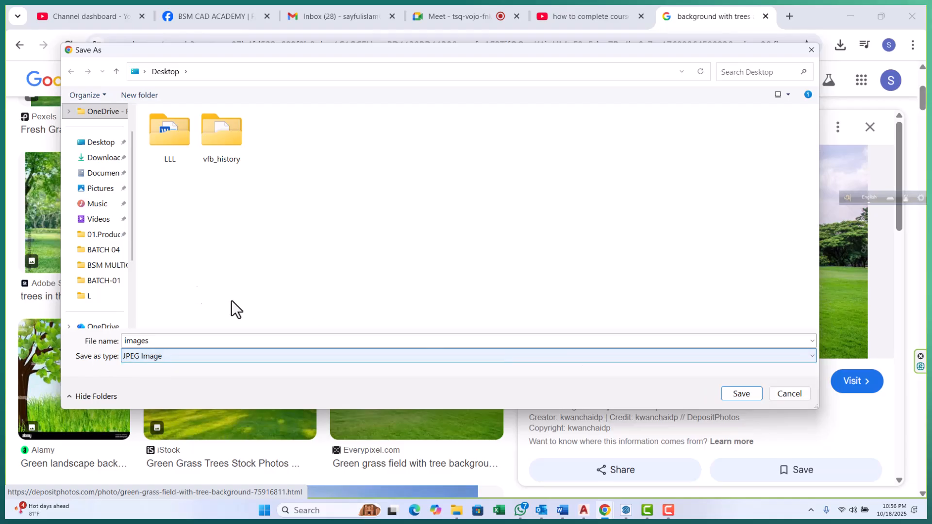
left_click(101, 145)
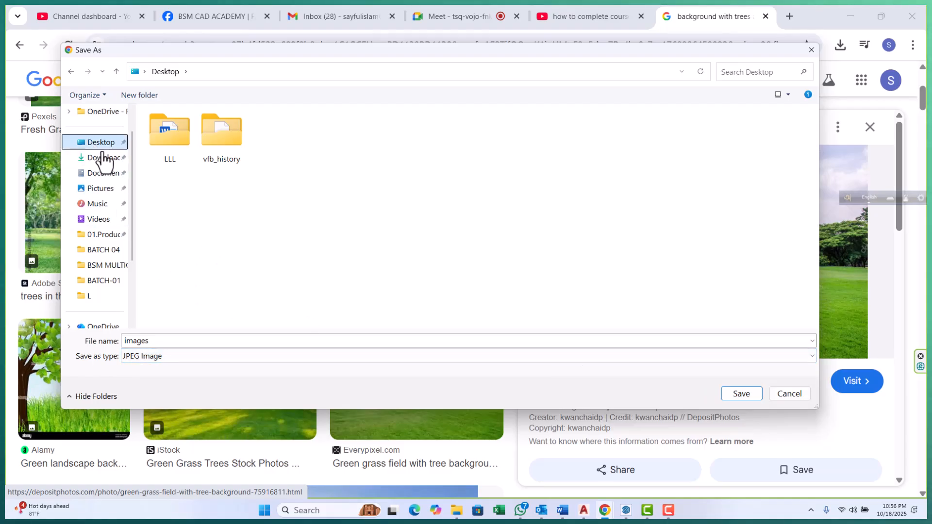
left_click(738, 394)
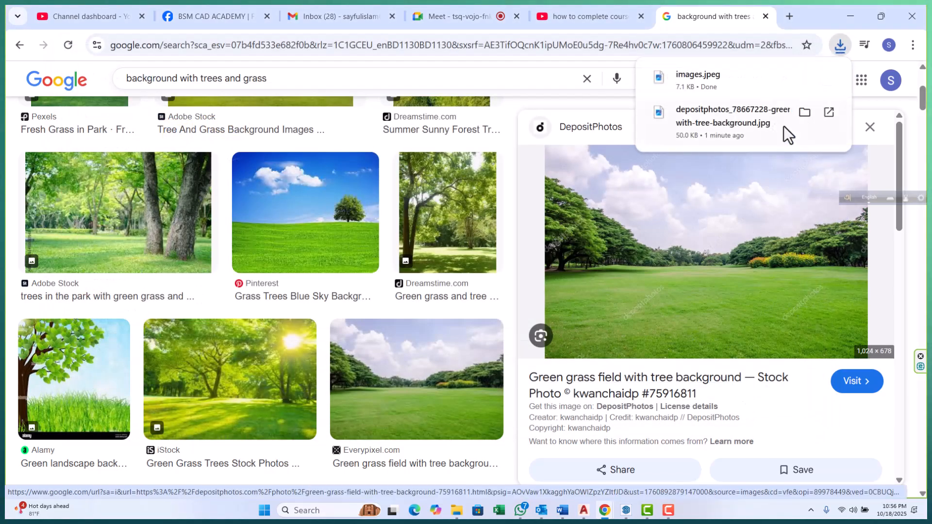
left_click(850, 14)
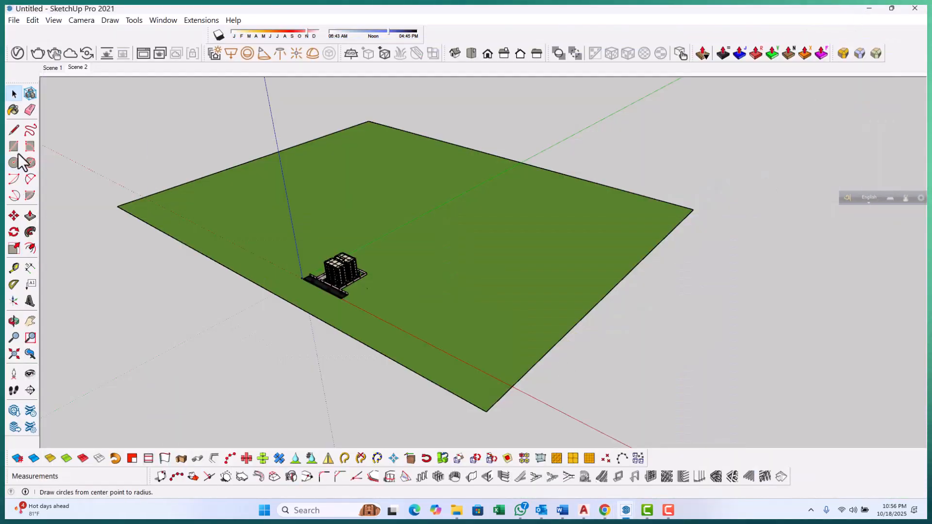
Import the images file as an image and place it flat on the grass plane, about 117000 mm wide
left_click(28, 19)
left_click(15, 21)
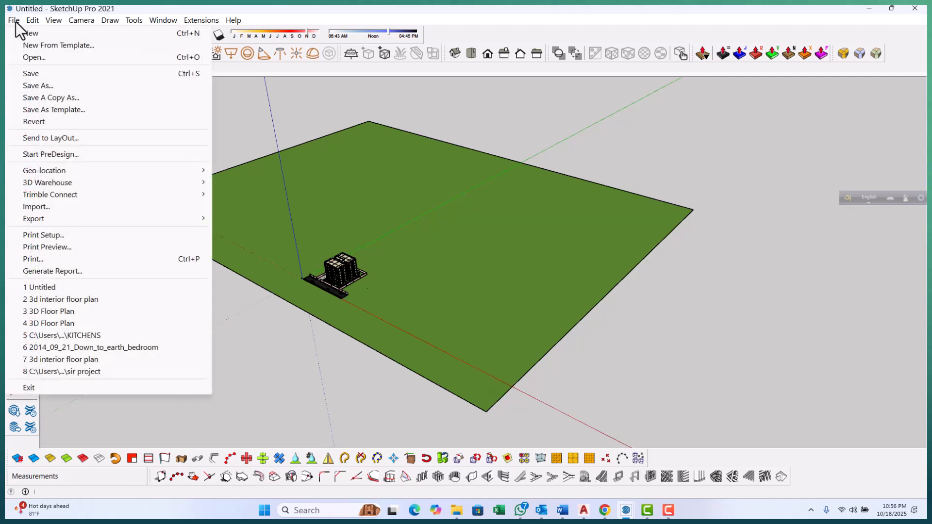
left_click(54, 208)
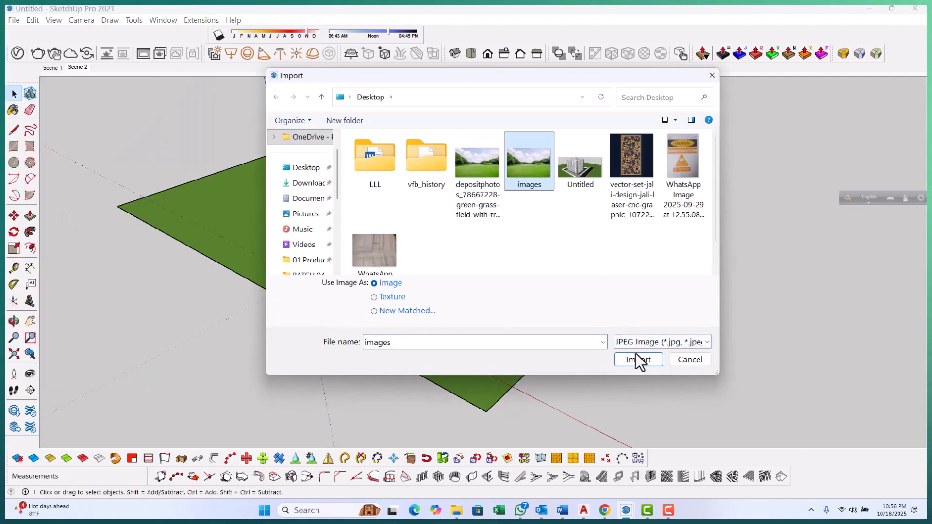
left_click(639, 359)
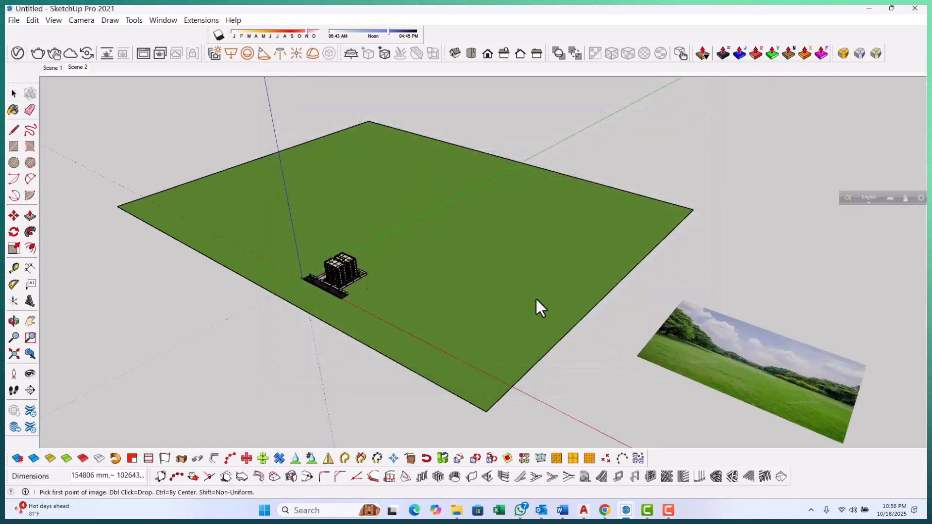
scroll(506, 311, "down", 3)
scroll(443, 232, "up", 3)
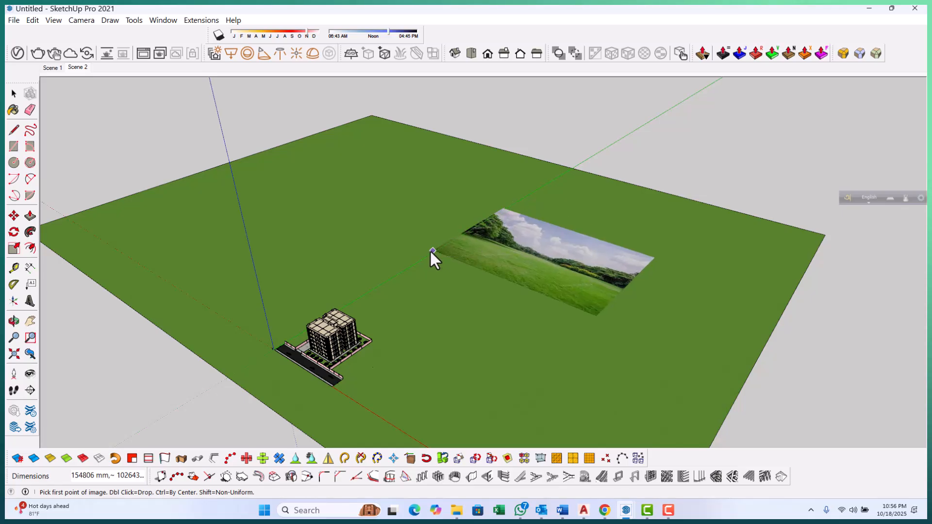
left_click(429, 251)
scroll(383, 262, "down", 1)
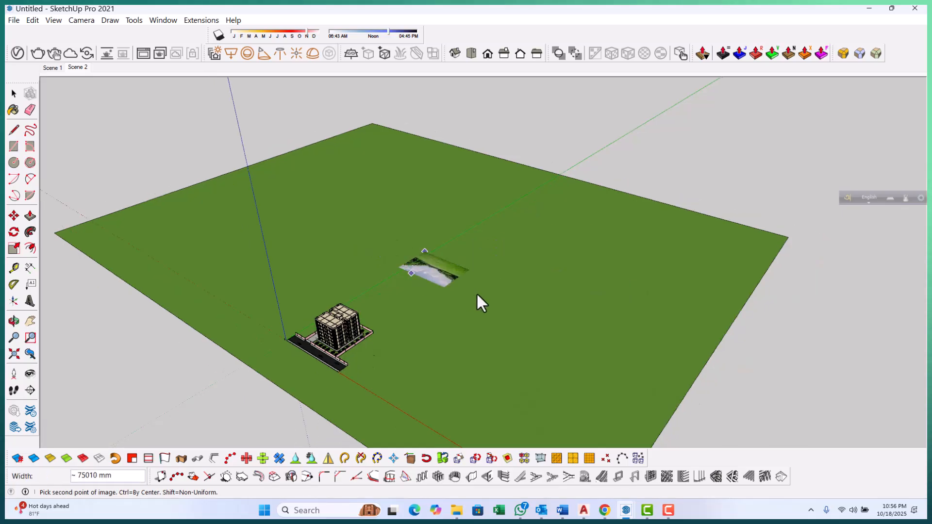
left_click(528, 293)
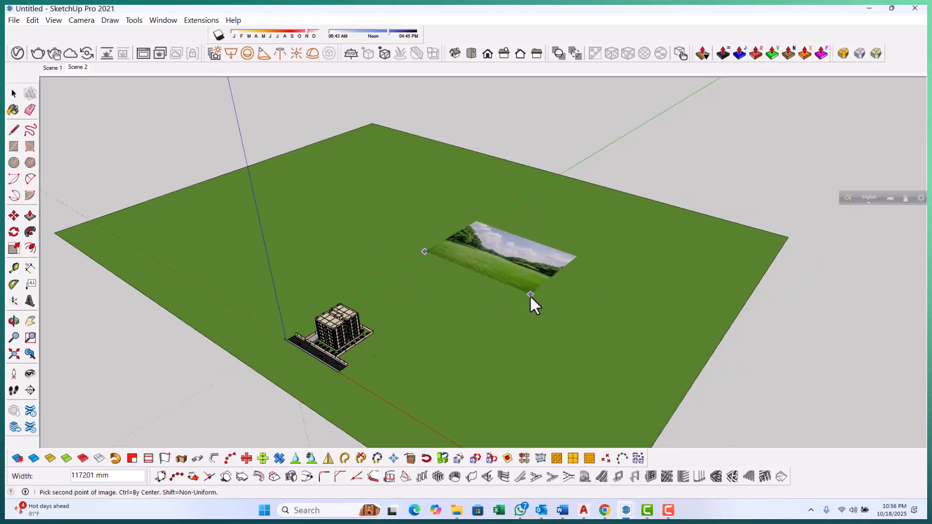
Rotate the imported image 90° so it stands upright on the grass plane
mouse_move(540, 306)
middle_mouse_down()
mouse_move(485, 305)
mouse_move(526, 309)
middle_mouse_up()
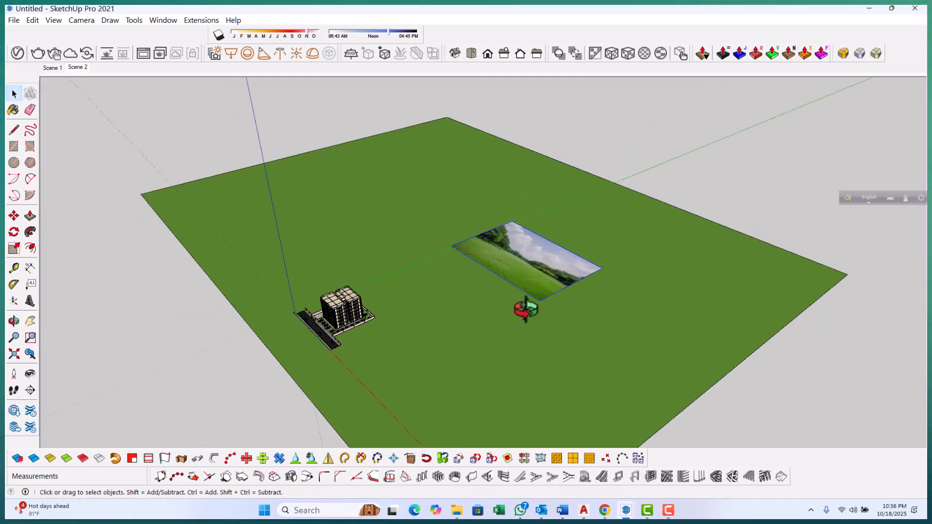
key("q")
scroll(555, 318, "up", 1)
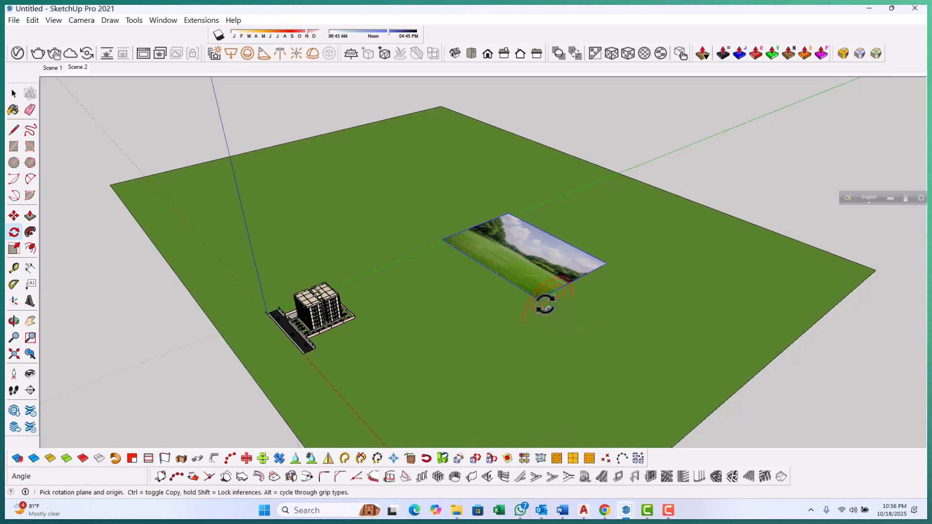
left_click_drag(549, 307, 488, 340)
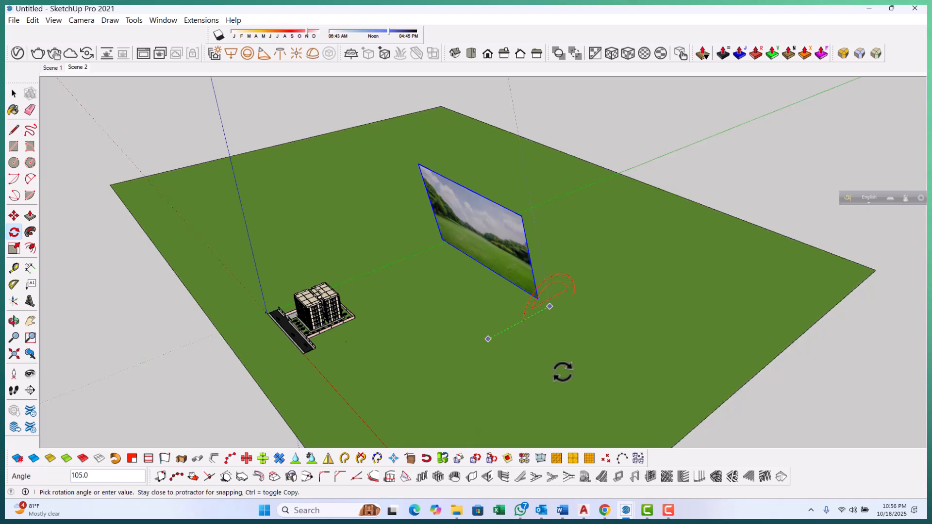
type("90")
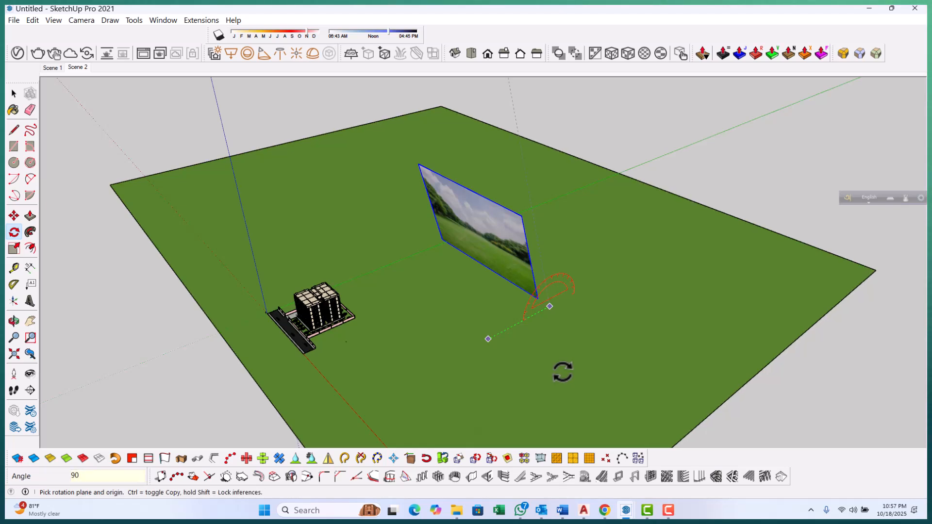
key("Return")
key("space")
Scale the background image wider and taller so it spans behind the building
middle_click_drag(815, 395, 563, 278)
key("s")
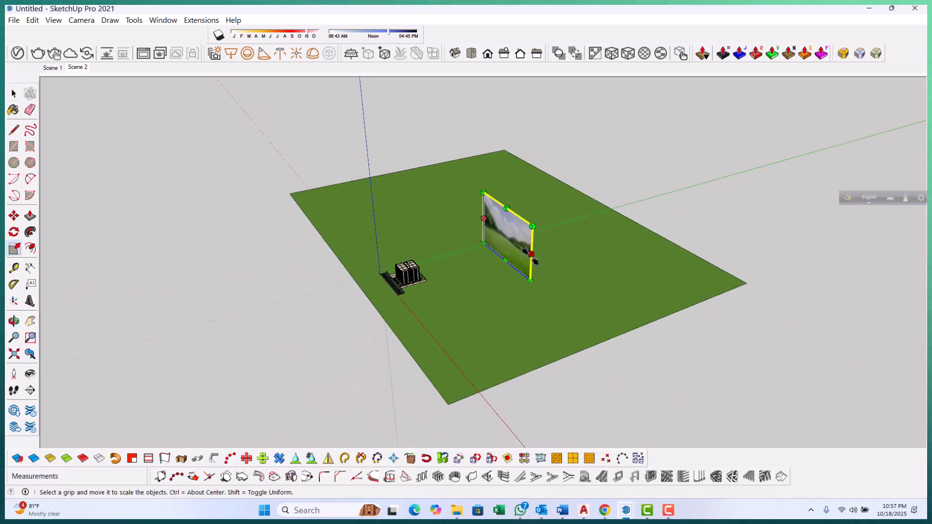
left_click_drag(531, 253, 635, 333)
middle_click_drag(493, 370, 510, 327)
left_click_drag(417, 238, 187, 258)
left_click_drag(410, 210, 404, 108)
key("space")
scroll(450, 371, "down", 2)
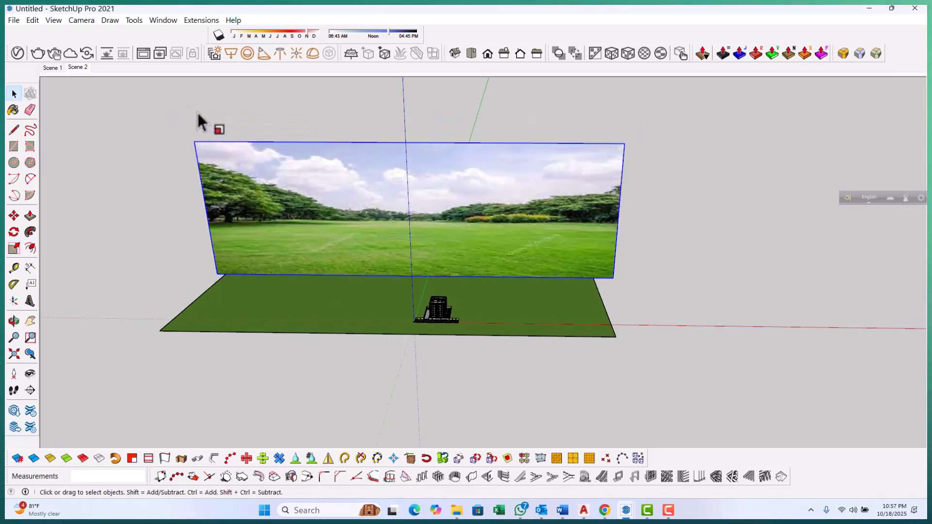
Check how the background image appears behind the building from Scene 2's street view
left_click(79, 67)
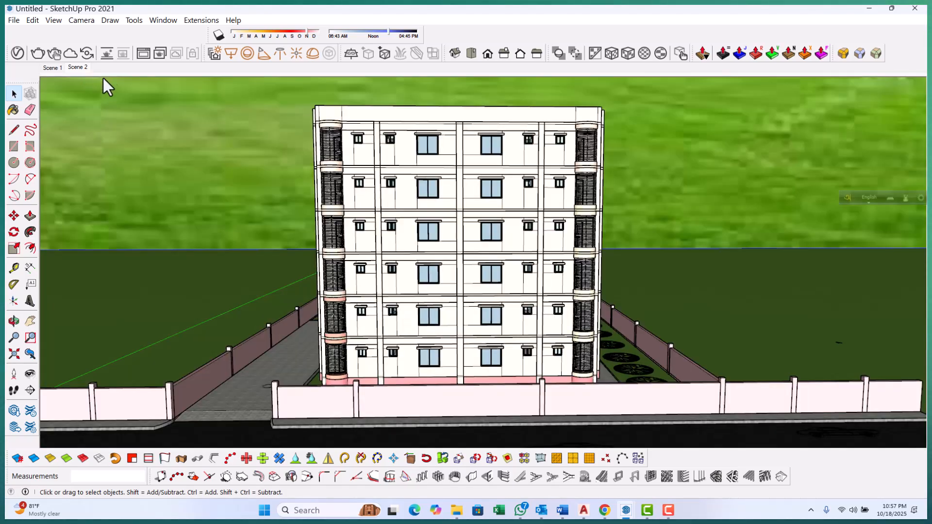
scroll(452, 203, "down", 2)
scroll(444, 223, "down", 1)
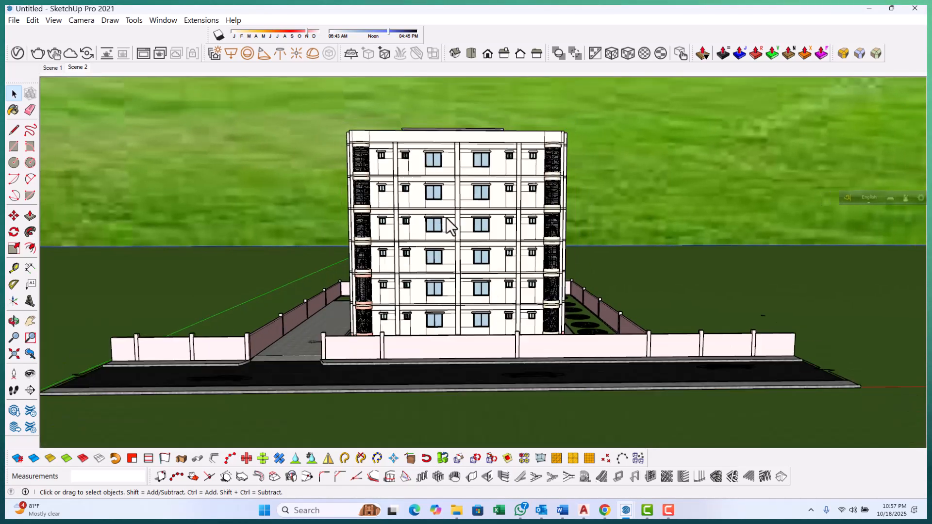
scroll(466, 260, "down", 2)
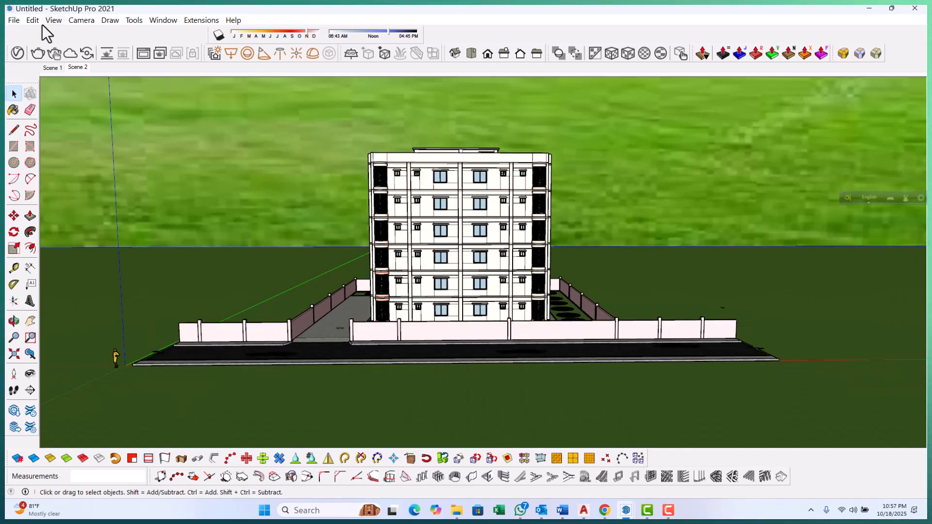
left_click(74, 68)
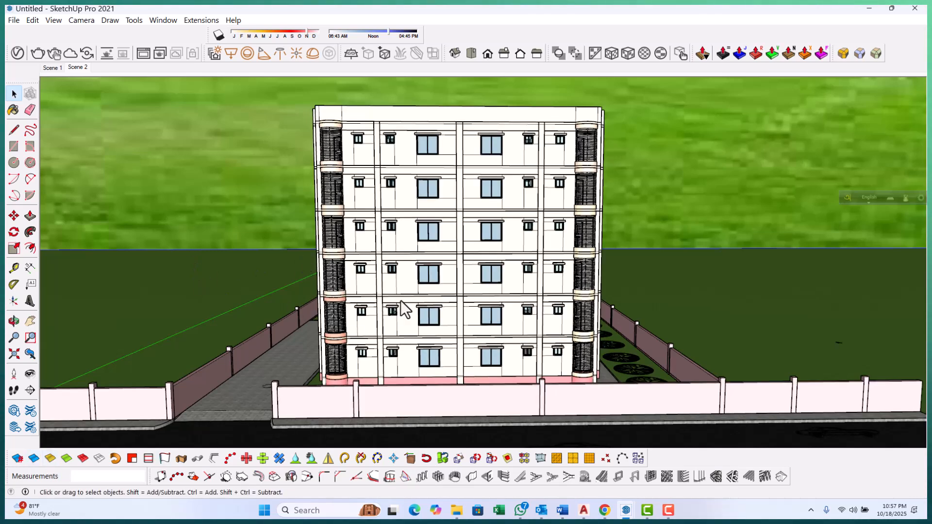
scroll(383, 301, "down", 8)
scroll(401, 318, "down", 6)
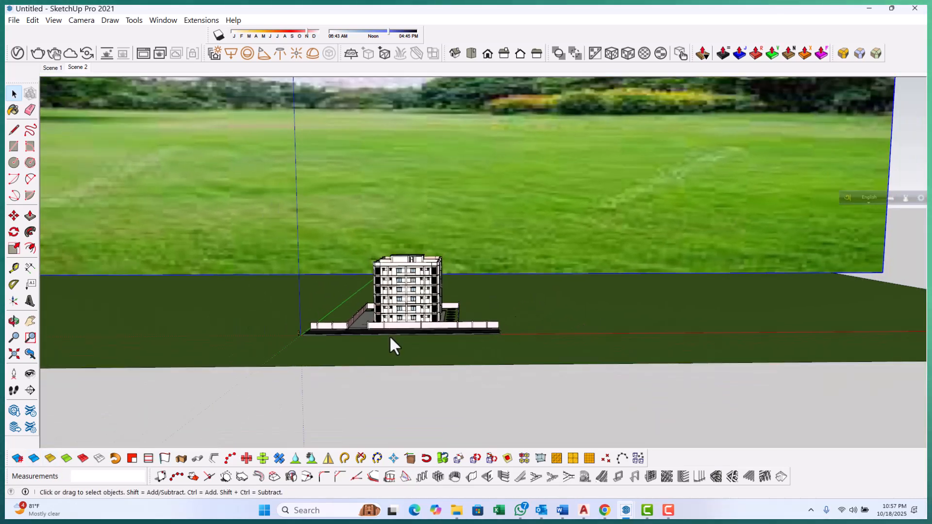
scroll(400, 330, "down", 2)
mouse_move(552, 314)
middle_mouse_down()
mouse_move(420, 377)
mouse_move(500, 318)
mouse_move(477, 323)
mouse_move(624, 275)
middle_mouse_up()
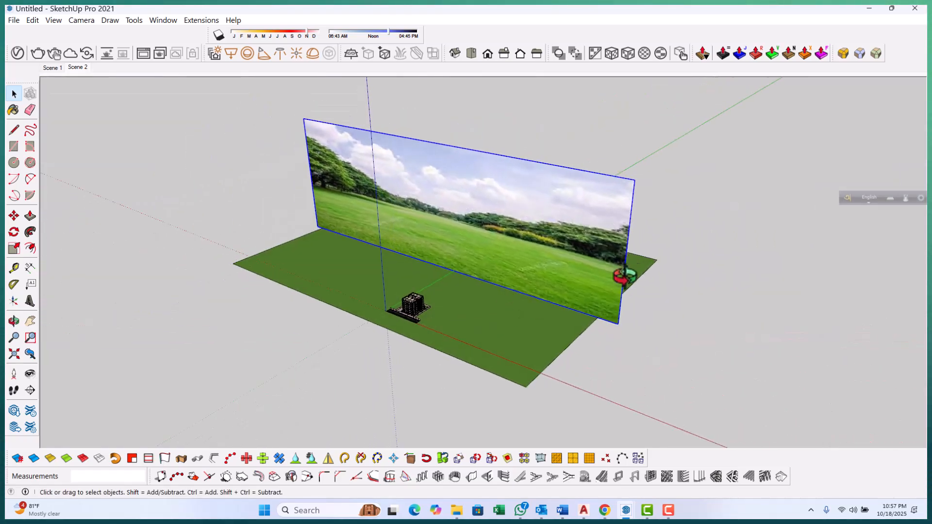
Move the background image back to the far edge of the grass plane
key("m")
left_click(617, 326)
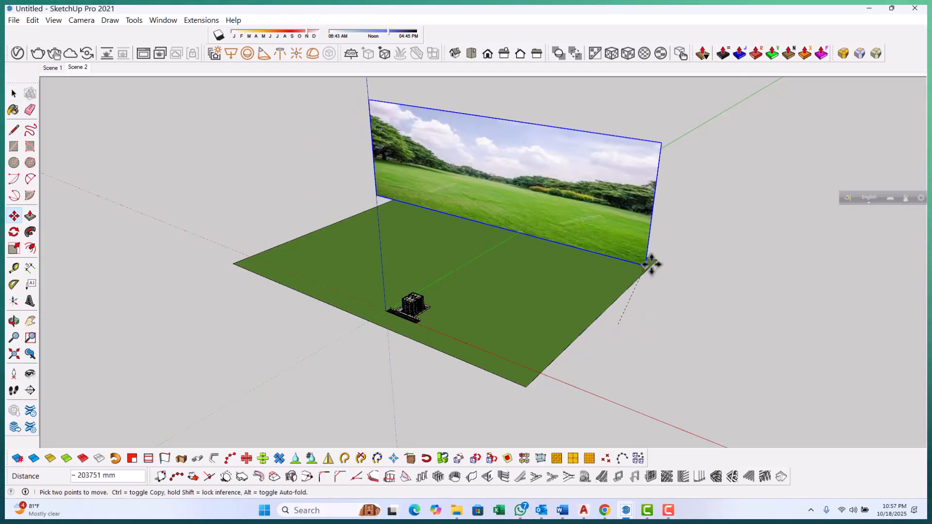
left_click(658, 261)
key("space")
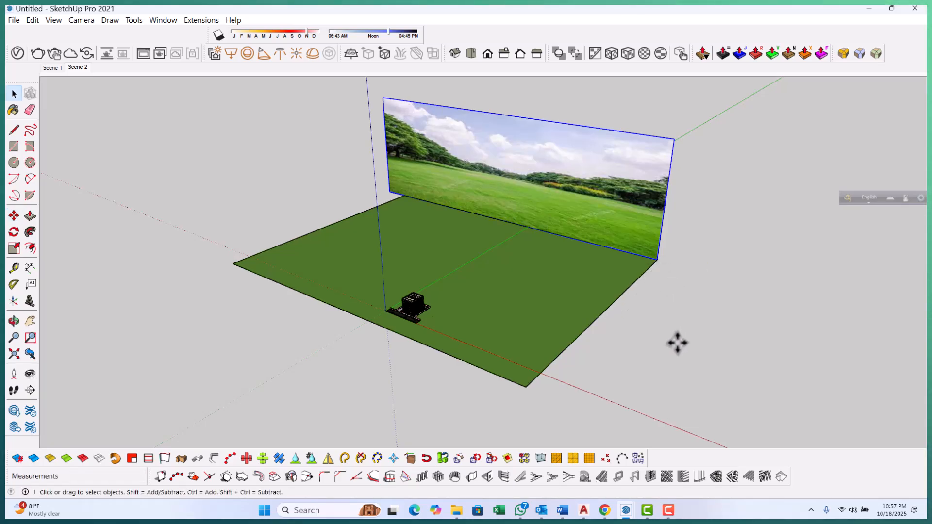
Scale the background image down in height
left_click(584, 129)
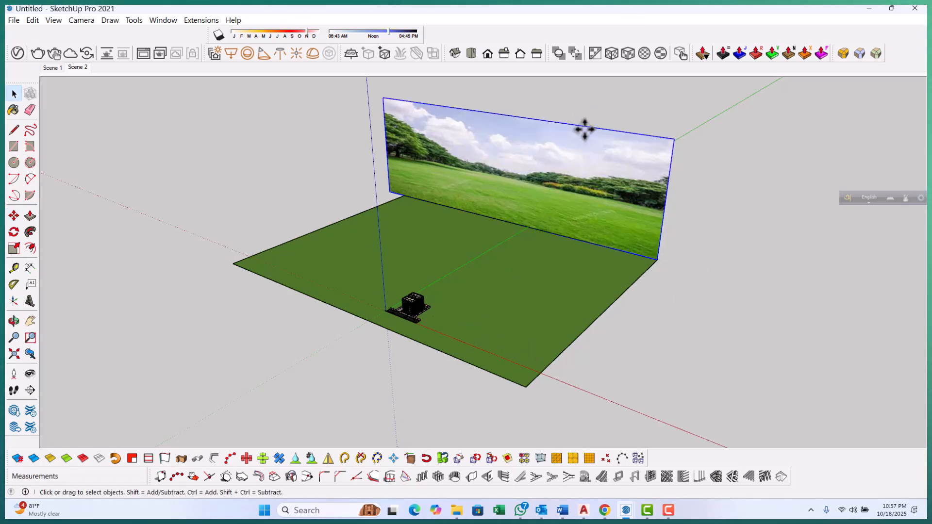
key("s")
left_click_drag(507, 115, 506, 170)
key("space")
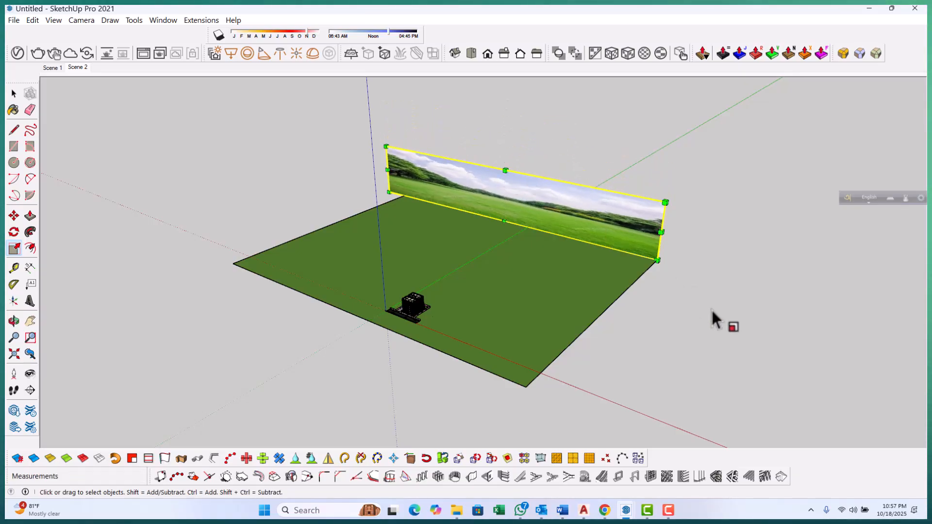
left_click(710, 308)
Scale the background image wider on both sides so it spans well beyond the grass plane
left_click(78, 68)
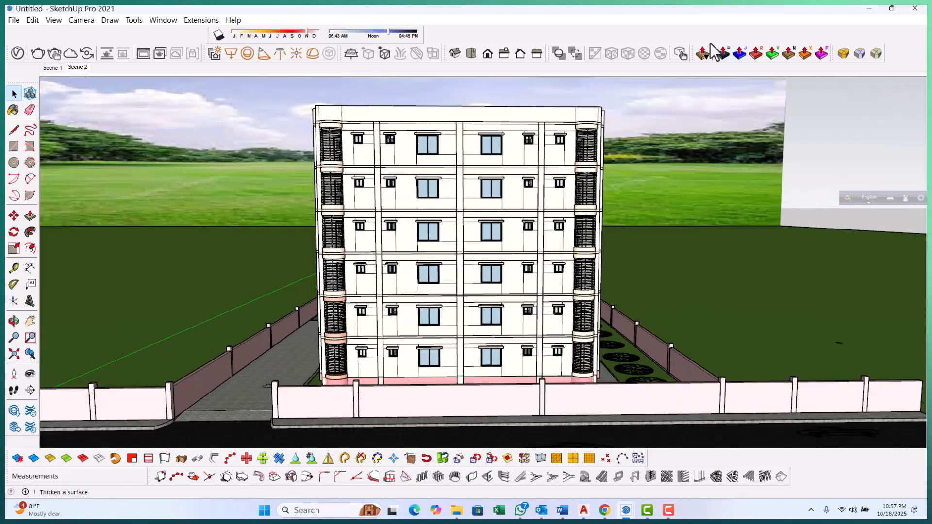
scroll(383, 250, "down", 10)
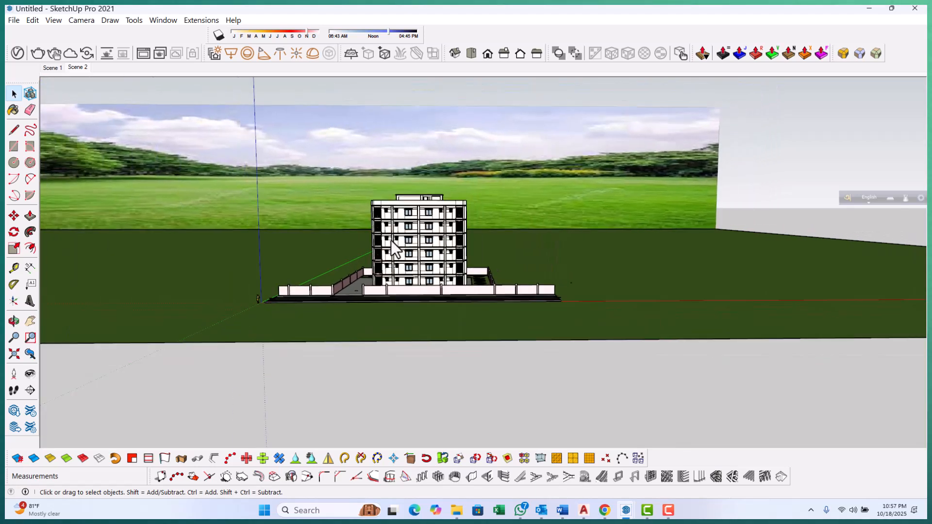
mouse_move(654, 194)
middle_mouse_down()
mouse_move(291, 246)
mouse_move(270, 236)
middle_mouse_up()
scroll(271, 236, "down", 7)
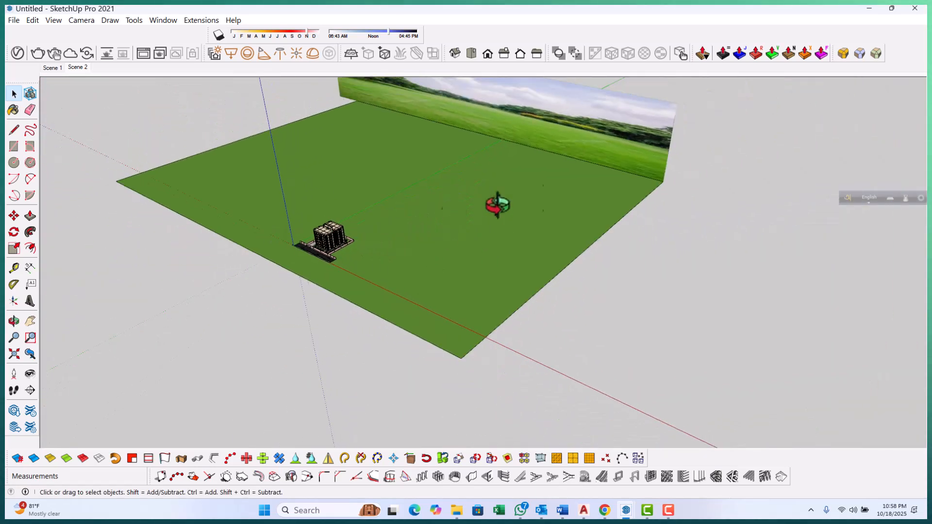
scroll(665, 150, "up", 2)
key("s")
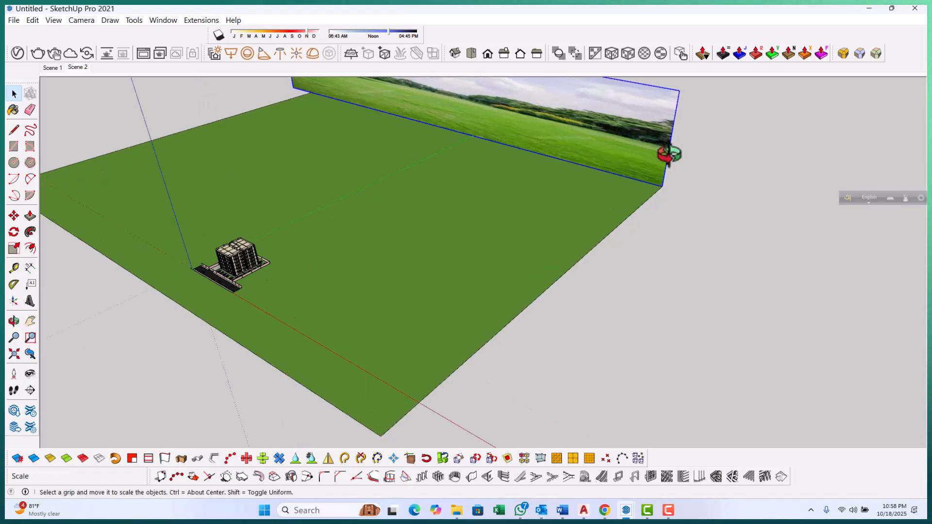
left_click(668, 150)
left_click_drag(673, 142, 826, 194)
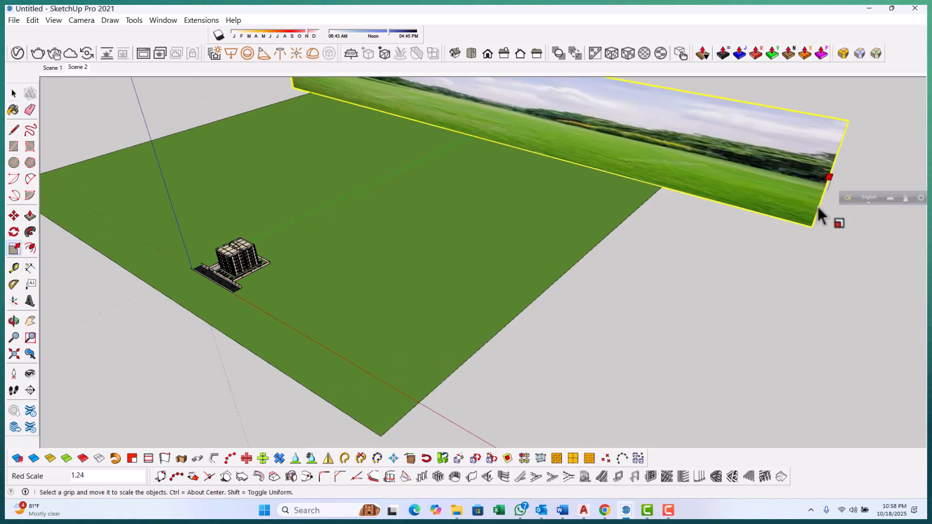
scroll(794, 242, "down", 3)
middle_click_drag(475, 238, 727, 245)
middle_click_drag(403, 233, 535, 237)
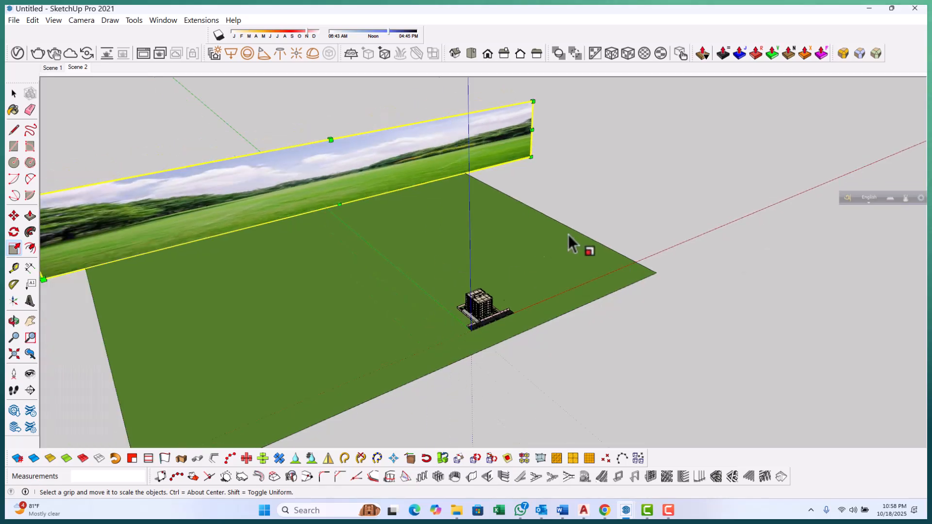
middle_click_drag(658, 197, 689, 188)
scroll(689, 187, "down", 3)
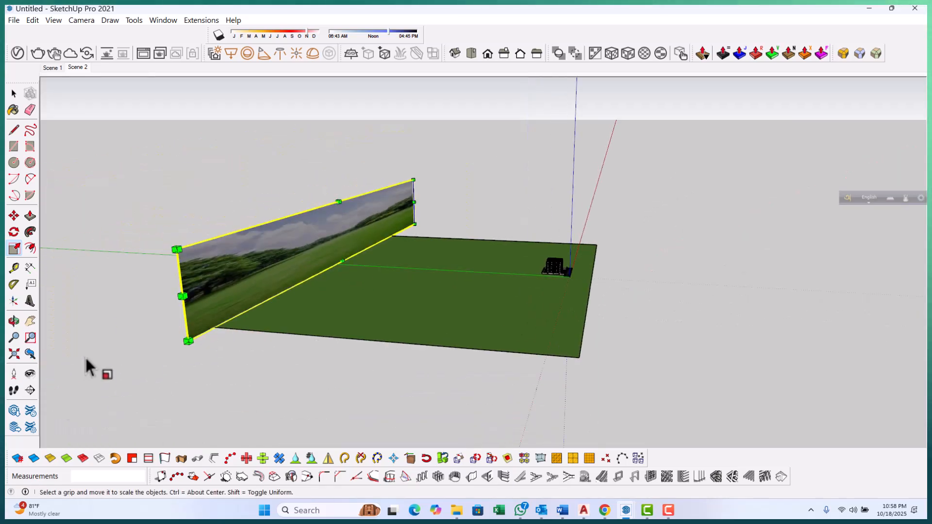
left_click_drag(183, 296, 117, 357)
Move the background image forward so it sits along the grass plane's edge
key("m")
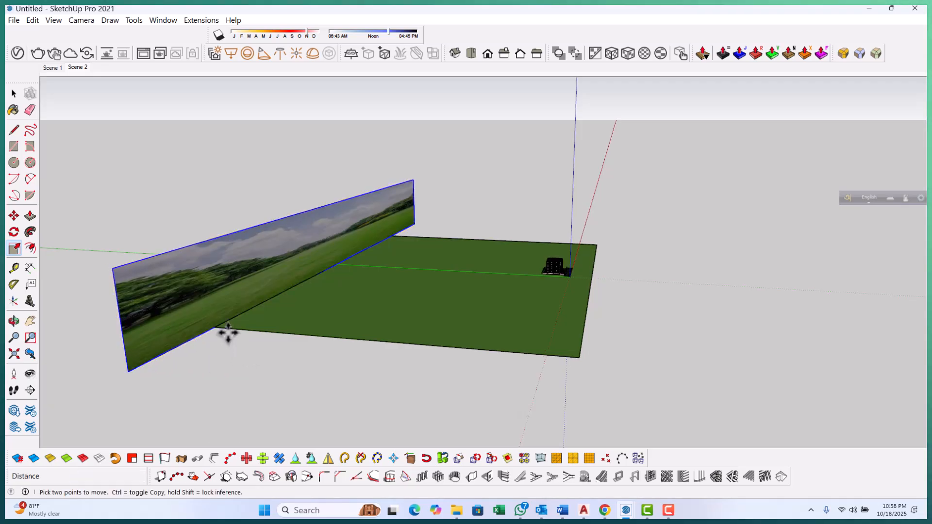
left_click(217, 328)
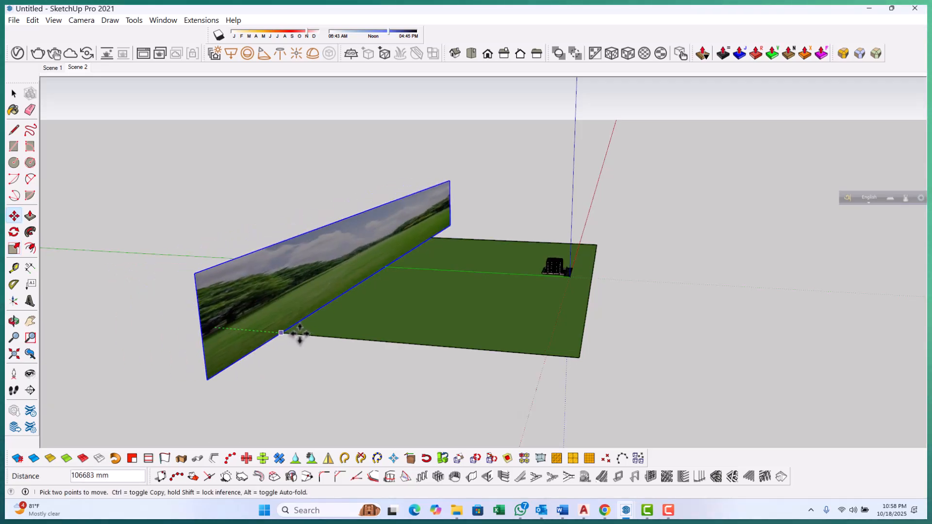
left_click(358, 336)
key("space")
Scale the background image slightly shorter after checking it from Scene 2
left_click(74, 71)
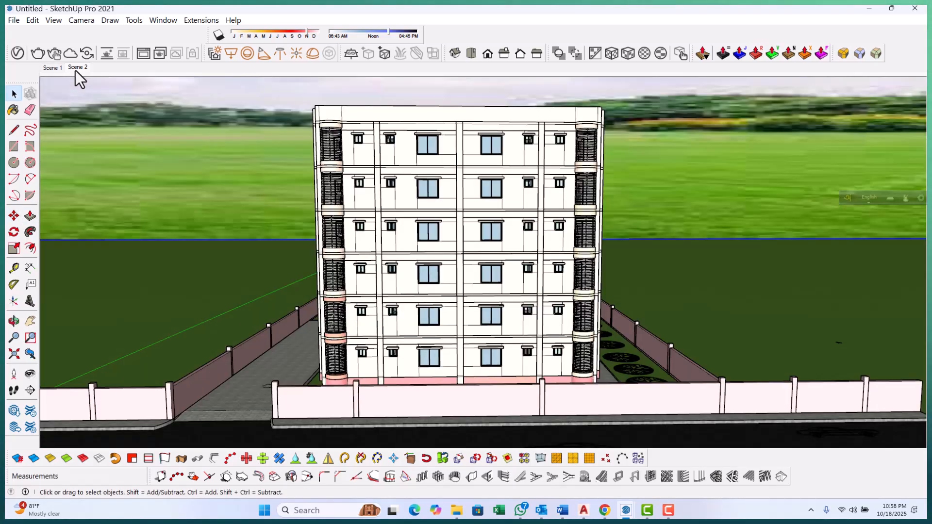
scroll(387, 257, "down", 6)
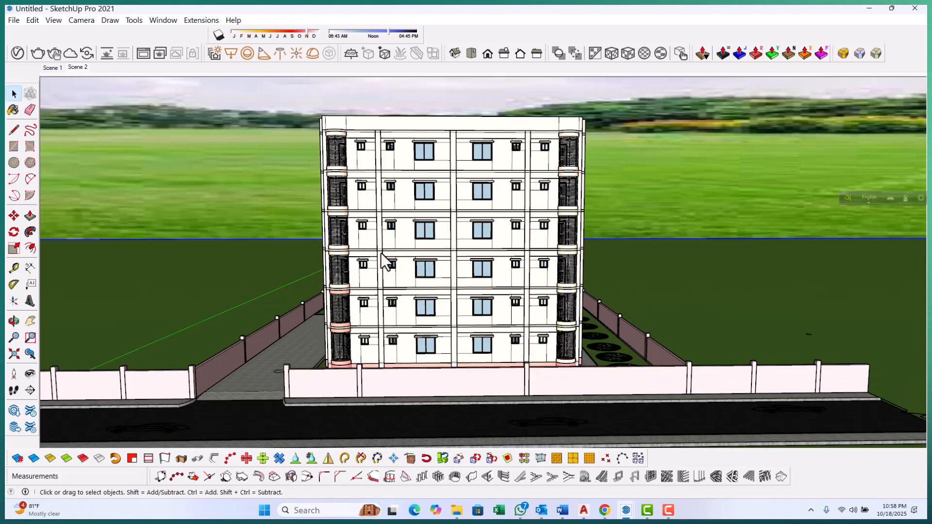
scroll(370, 266, "down", 5)
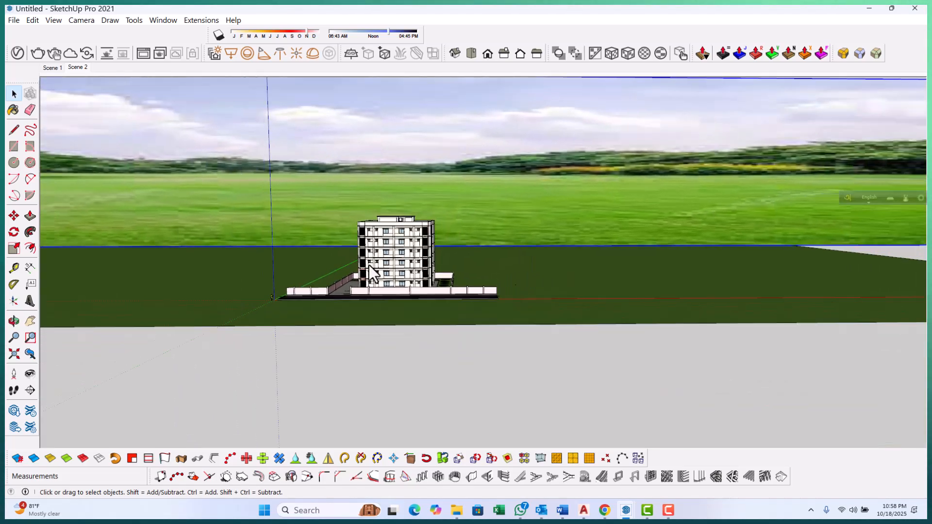
middle_click_drag(394, 291, 426, 252)
key("s")
left_click_drag(423, 135, 424, 146)
key("space")
left_click(620, 325)
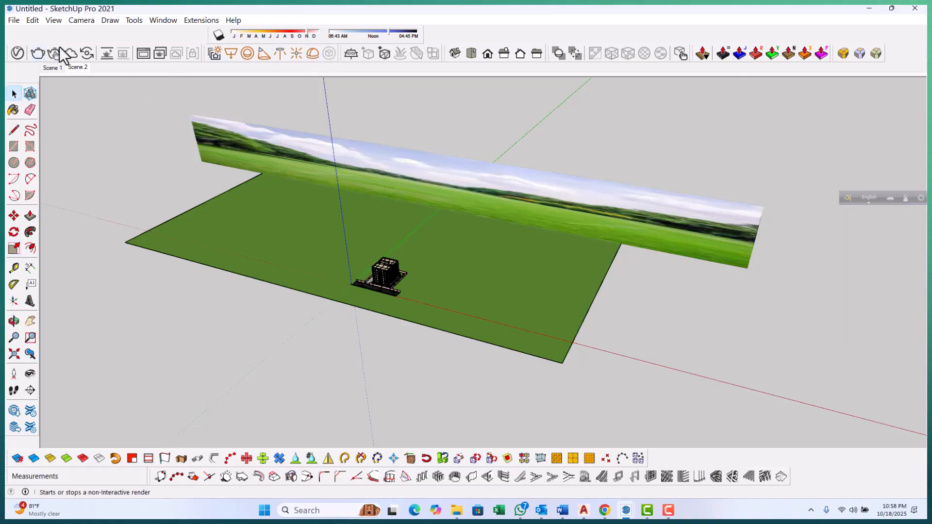
In Scene 2, turn on shadows, adjust the shadow date and time sliders, and update the scene
left_click(75, 67)
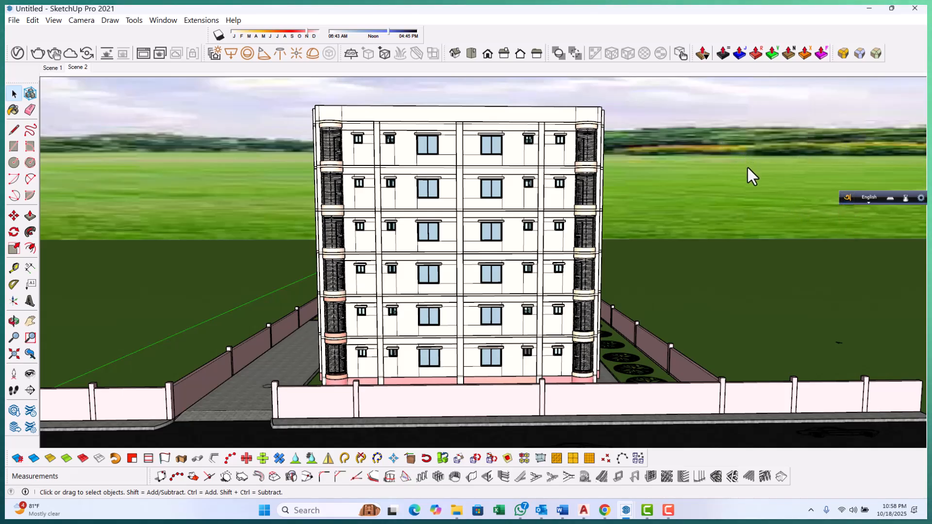
left_click(291, 33)
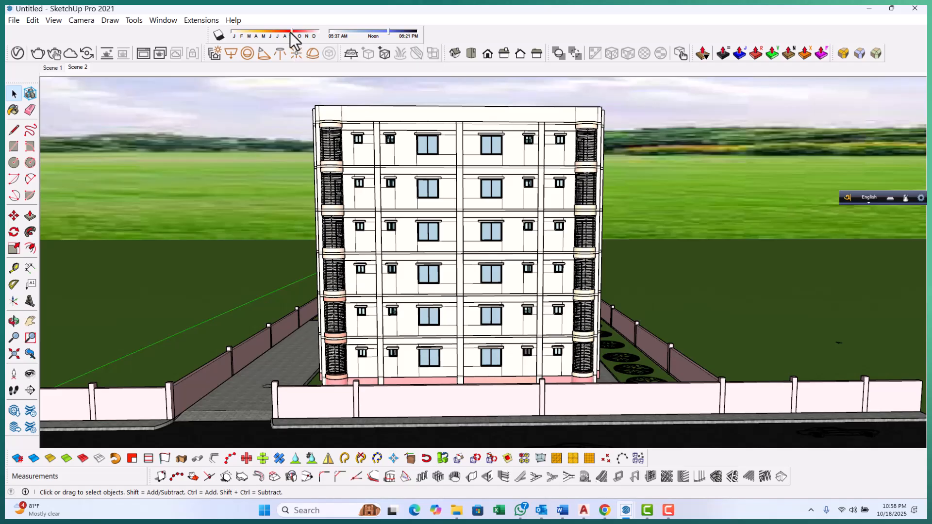
left_click(274, 33)
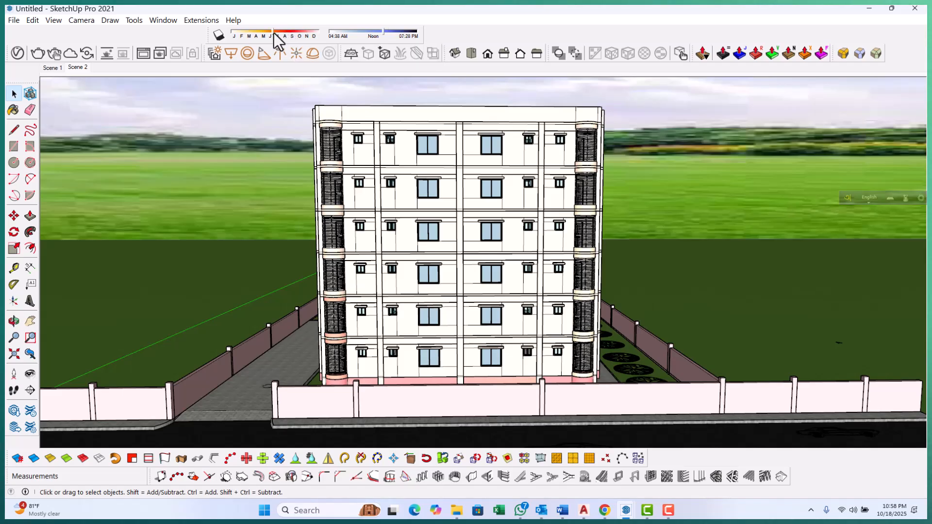
left_click_drag(381, 30, 348, 34)
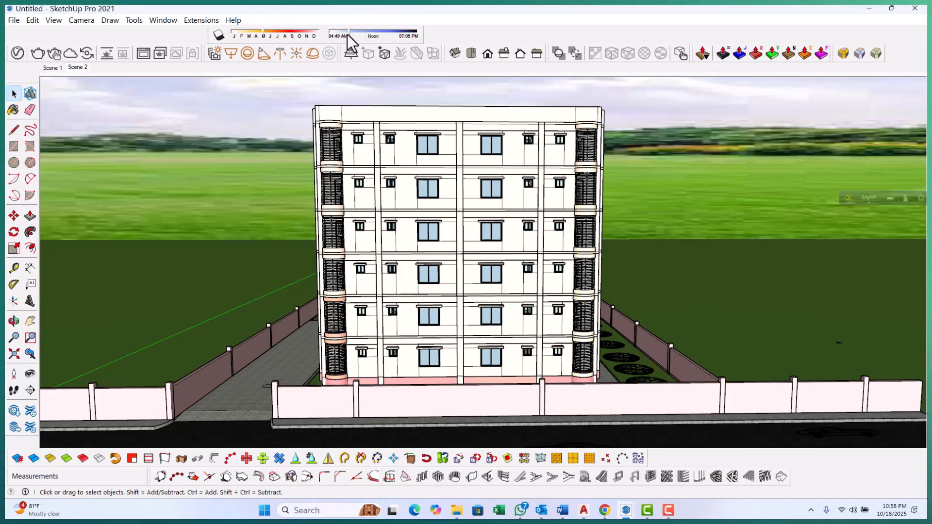
left_click(361, 32)
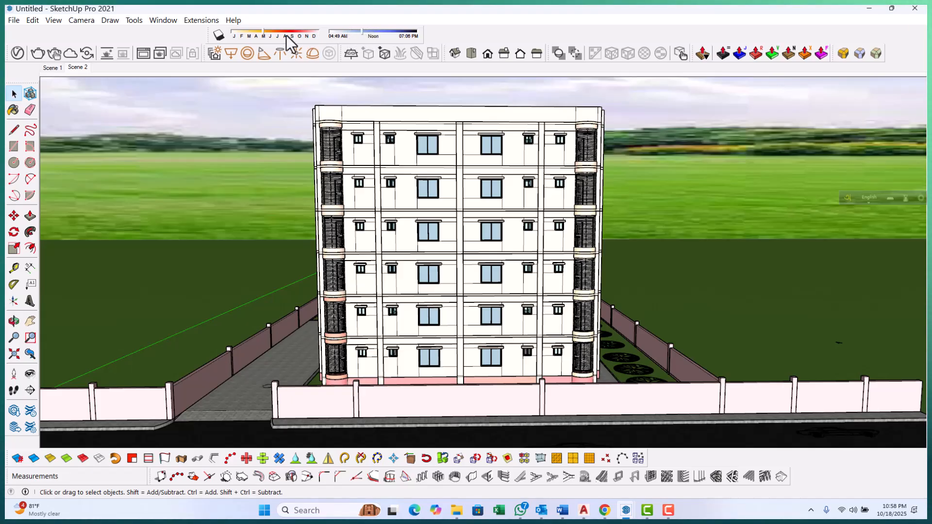
left_click_drag(269, 32, 284, 33)
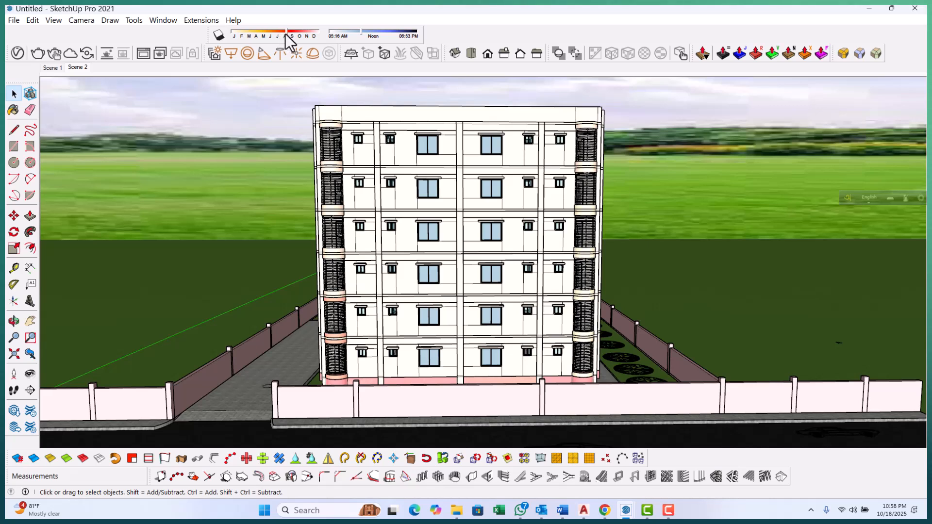
left_click(220, 35)
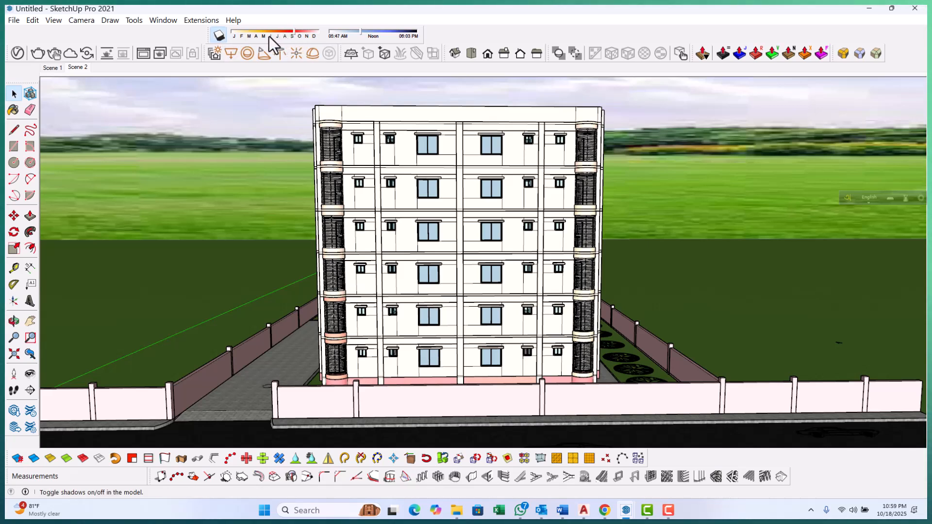
left_click(256, 35)
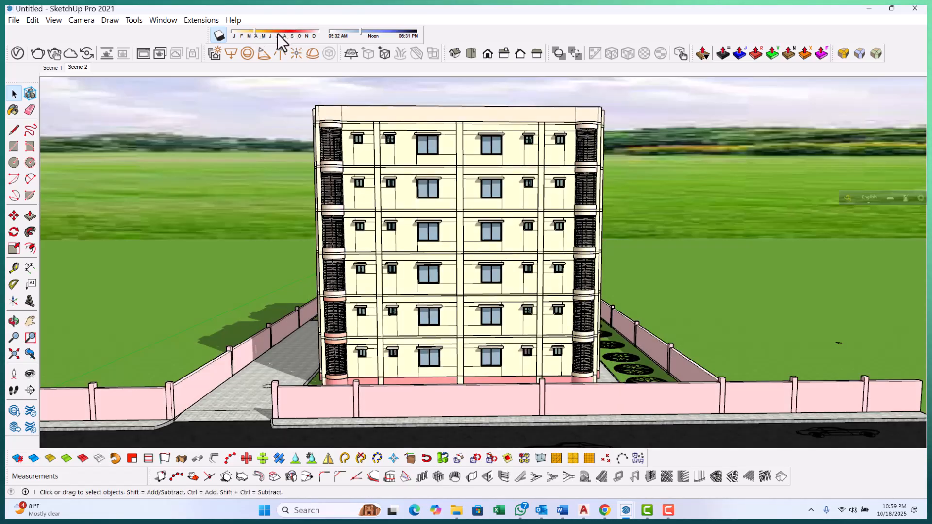
left_click(278, 34)
left_click_drag(279, 34, 235, 30)
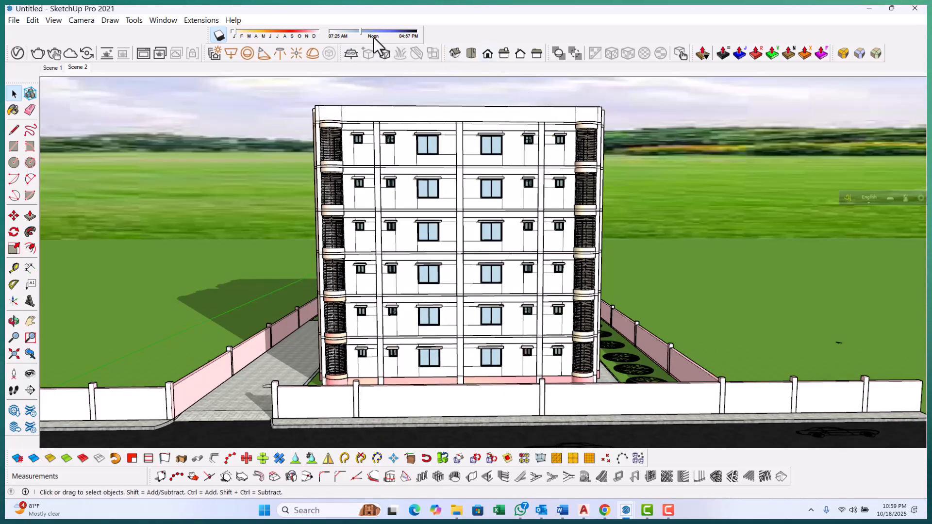
left_click_drag(367, 33, 386, 33)
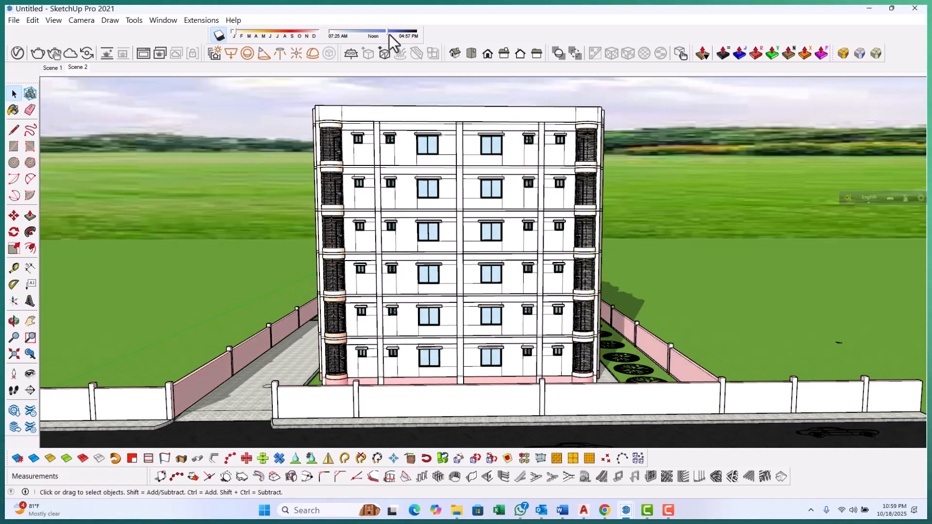
right_click(77, 67)
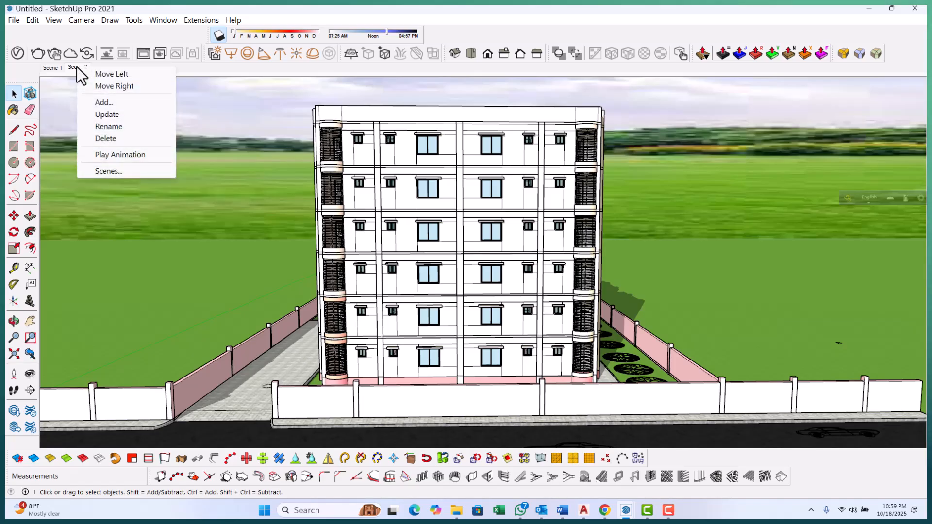
left_click(117, 117)
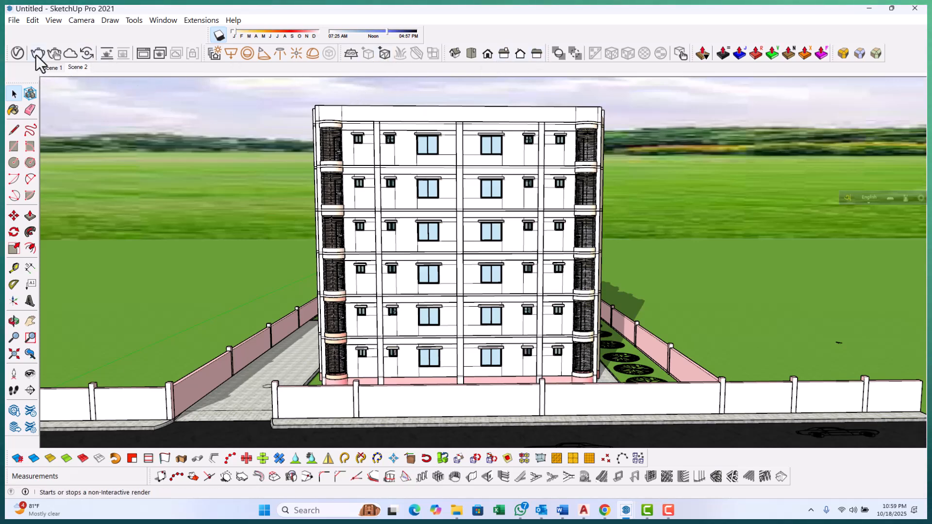
Open the V-Ray render settings and set the output image width to 2500
left_click(18, 52)
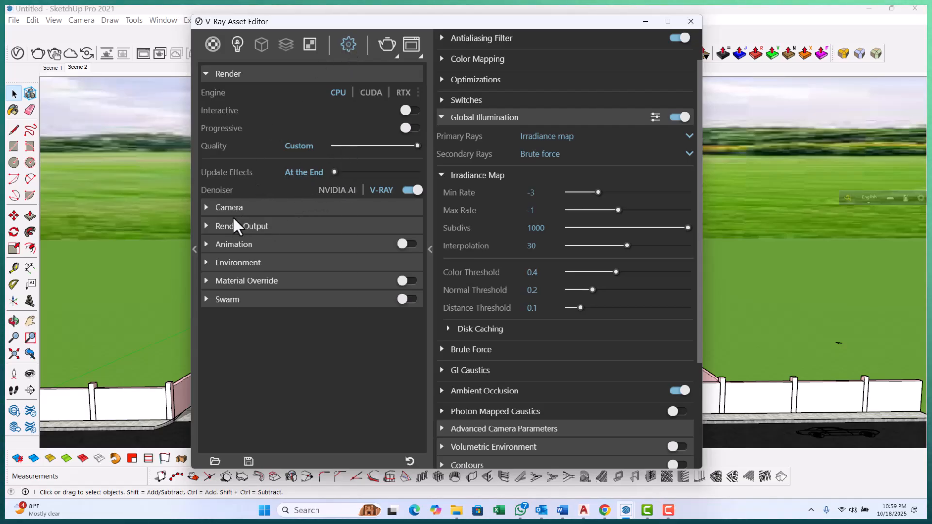
left_click(208, 227)
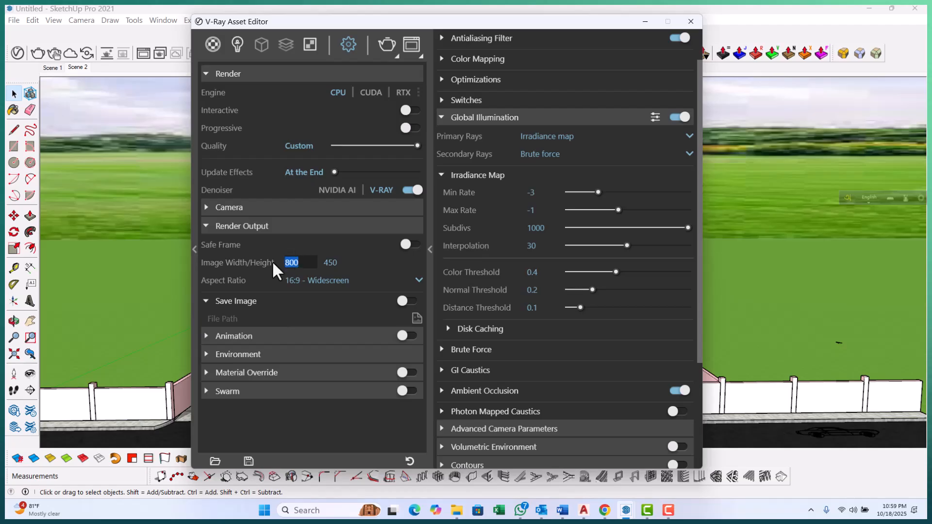
type("2500")
key("Return")
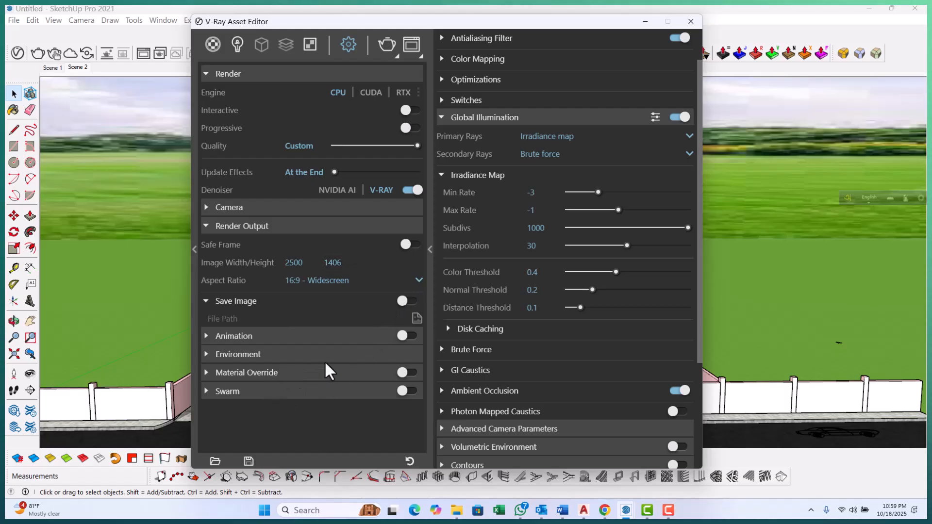
Expand the Environment settings and enable the GI environment override
left_click(208, 356)
scroll(316, 371, "down", 2)
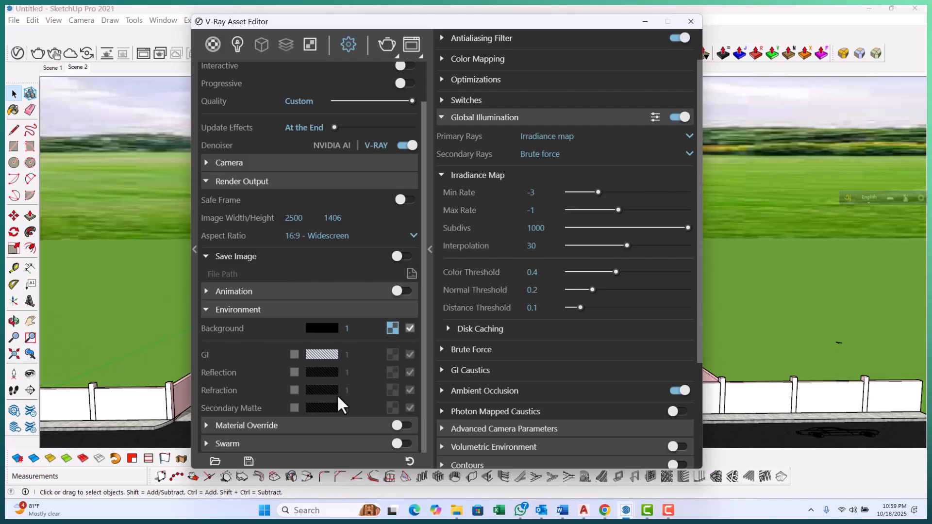
left_click(294, 354)
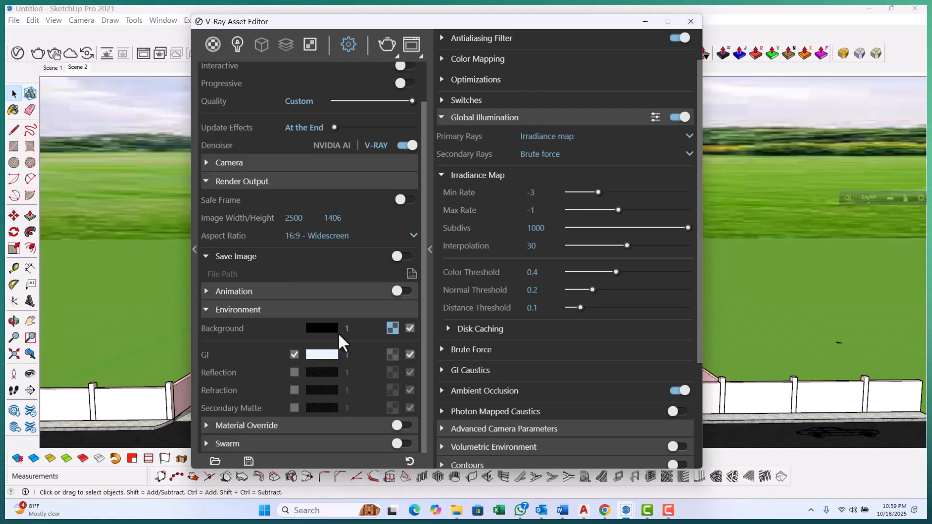
scroll(417, 265, "up", 2)
scroll(516, 258, "up", 2)
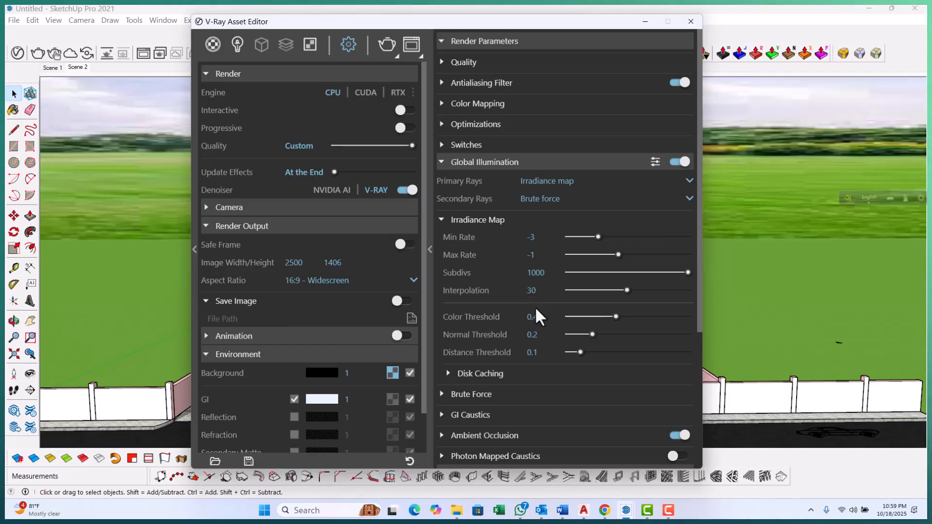
Expand and collapse the Quality, Antialiasing Filter, Color Mapping, Optimizations and Switches sections to review their render parameters
left_click(444, 63)
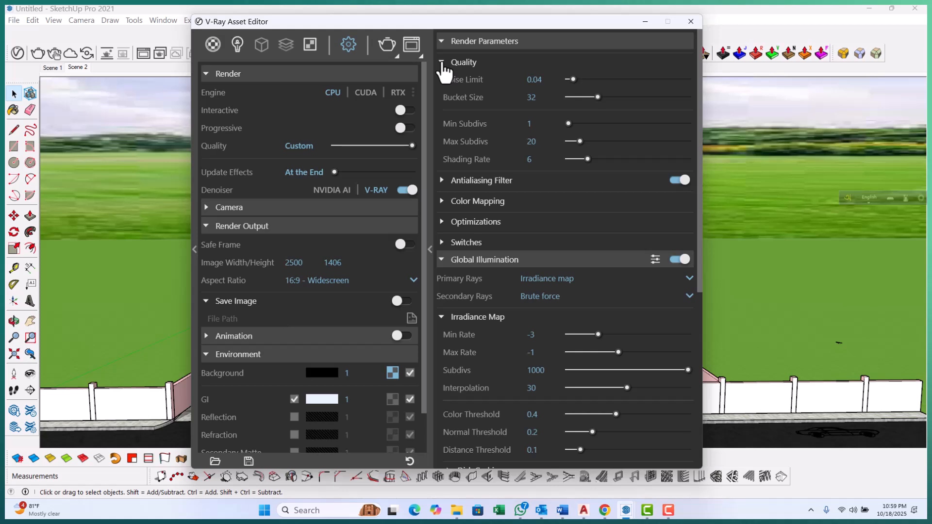
left_click(443, 63)
left_click(442, 83)
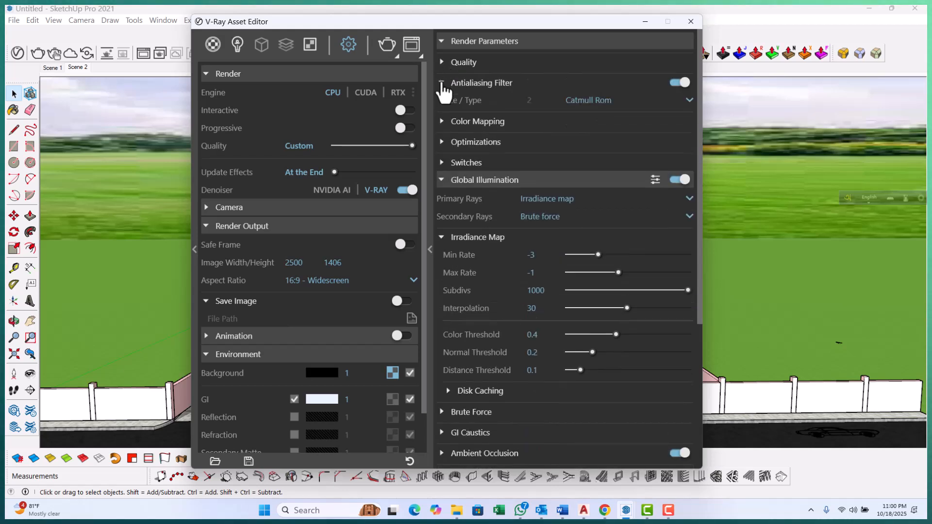
left_click(442, 84)
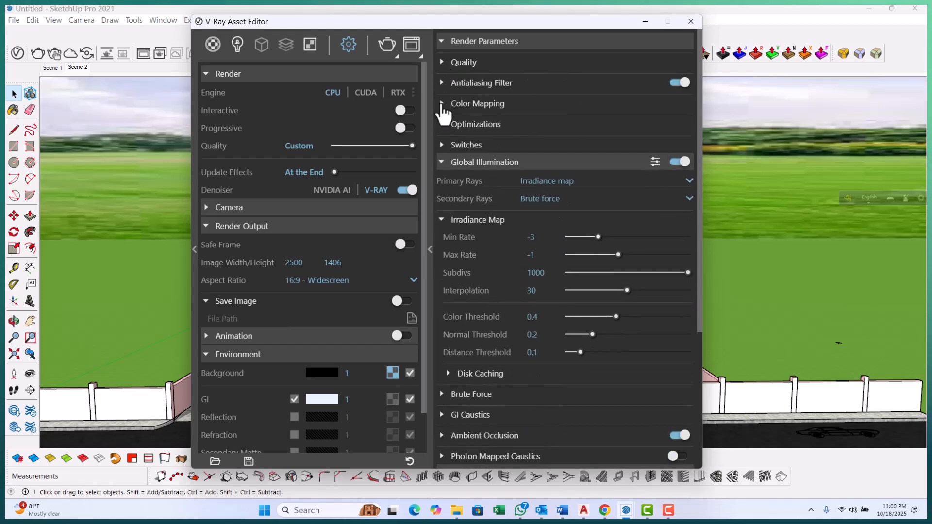
left_click(442, 109)
left_click(442, 109)
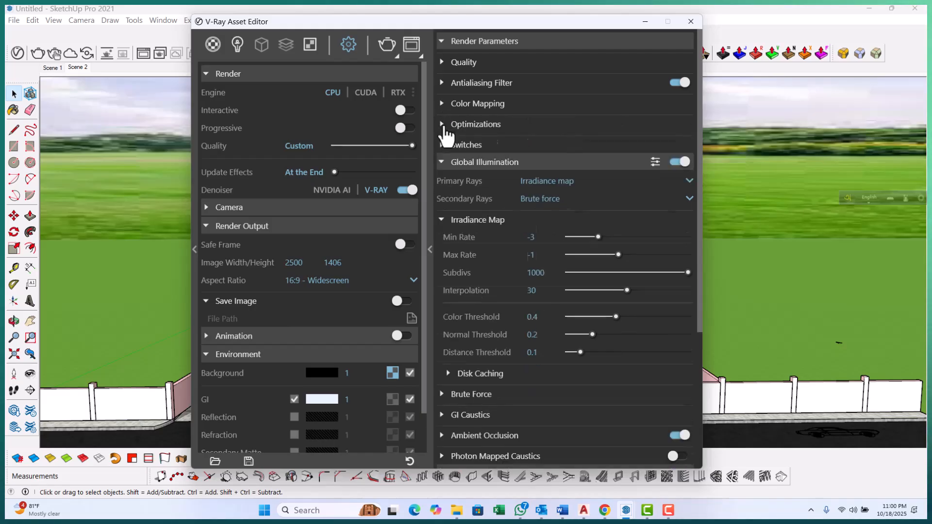
left_click(442, 124)
left_click(442, 126)
left_click(442, 145)
left_click(442, 145)
Collapse Global Illumination and review the Advanced Camera Parameters and Volumetric Environment sections
left_click(442, 165)
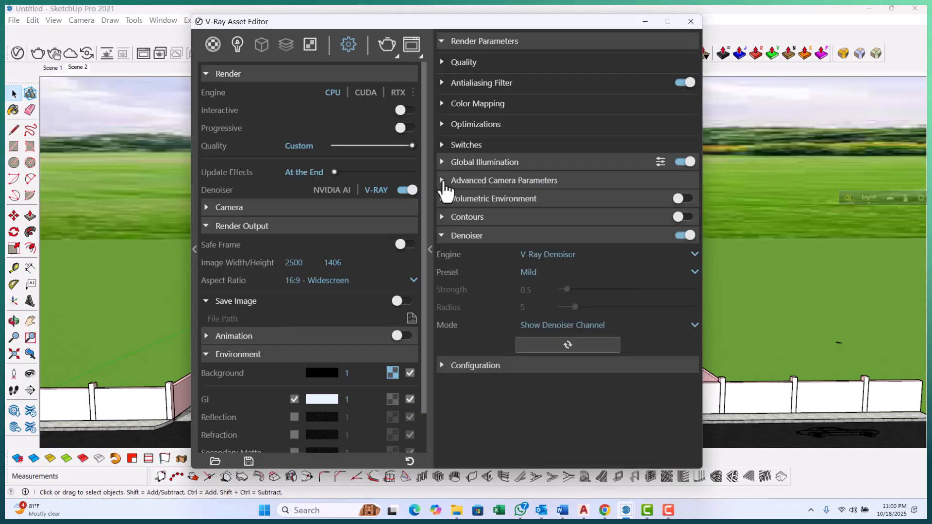
left_click(443, 182)
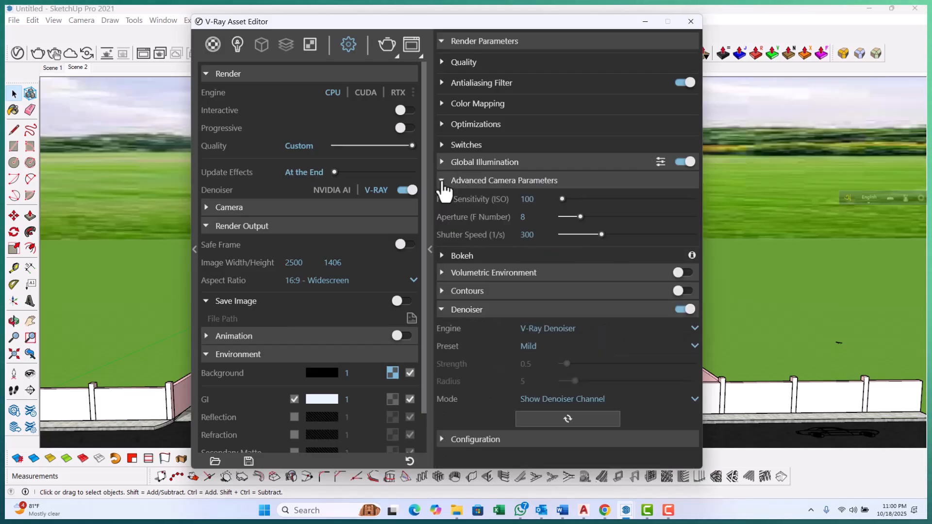
left_click(442, 183)
left_click(442, 199)
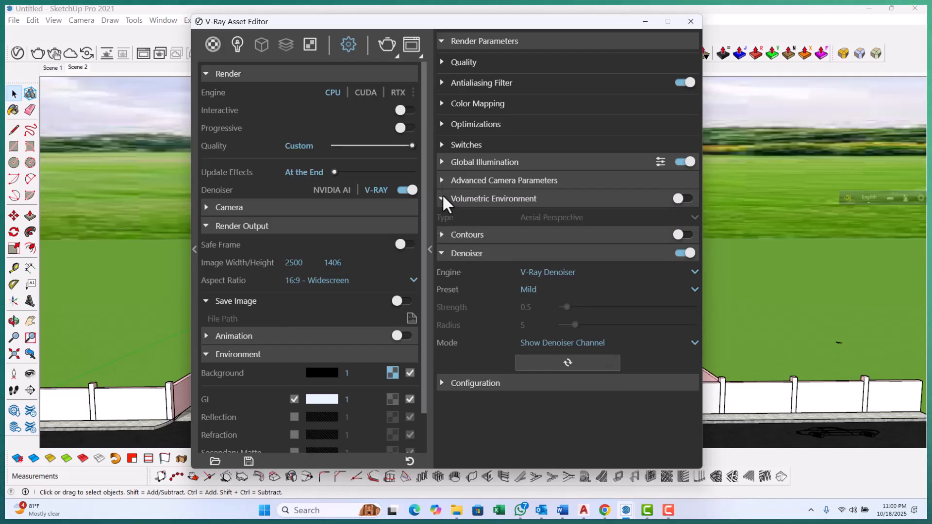
left_click(442, 199)
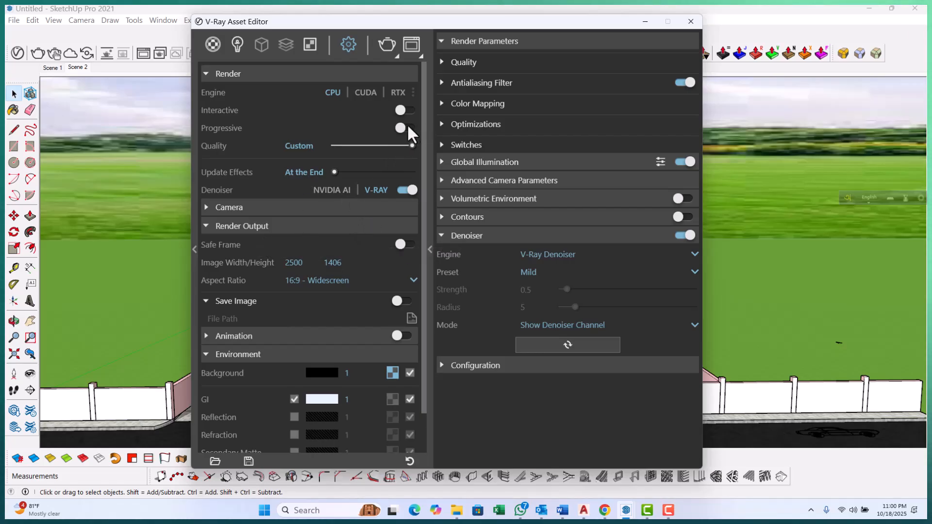
Collapse the Denoiser section and start rendering the scene with V-Ray
scroll(347, 356, "down", 1)
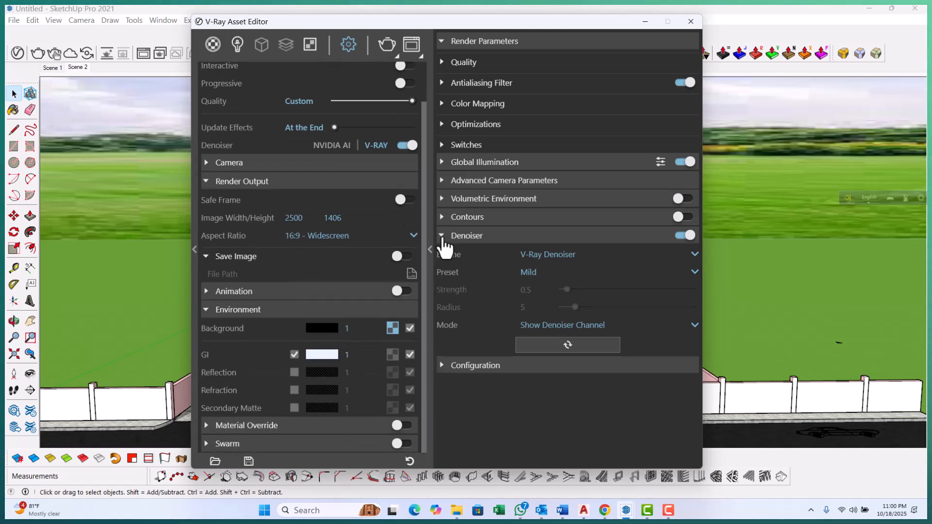
left_click(443, 237)
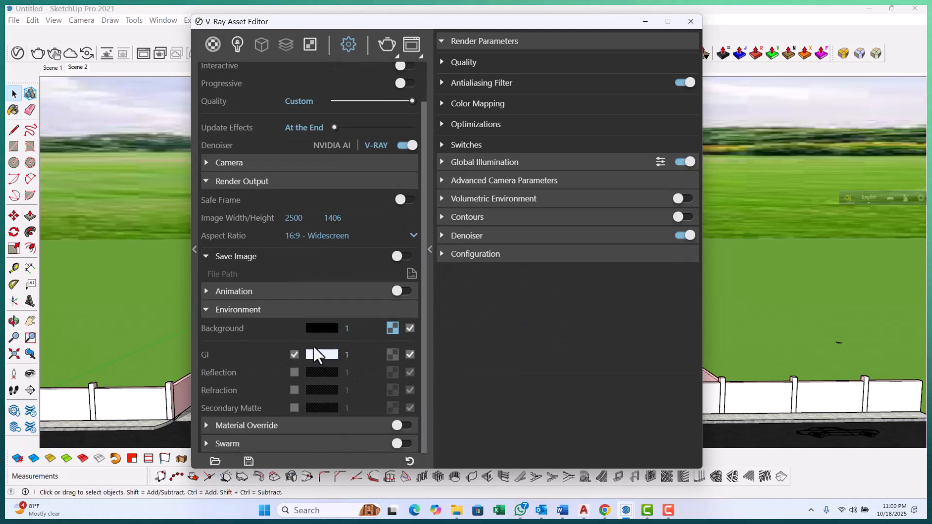
scroll(373, 242, "up", 1)
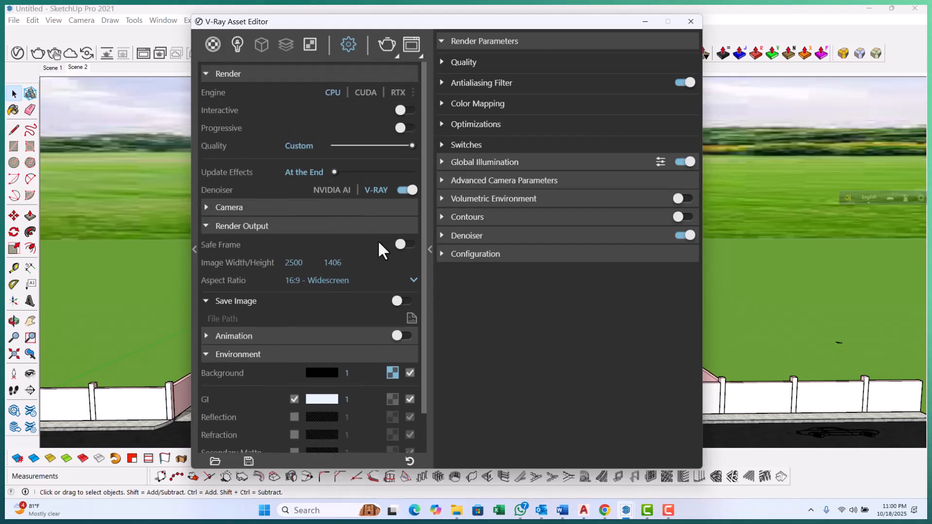
left_click(387, 44)
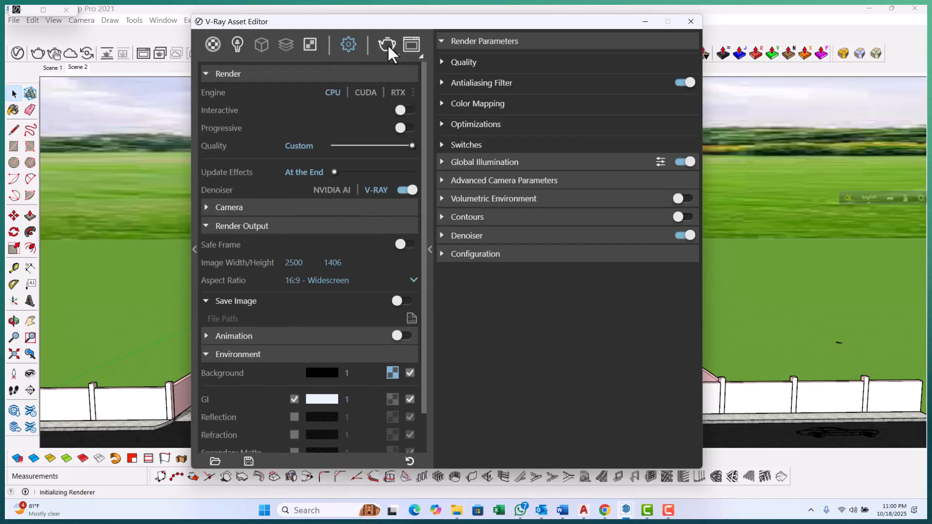